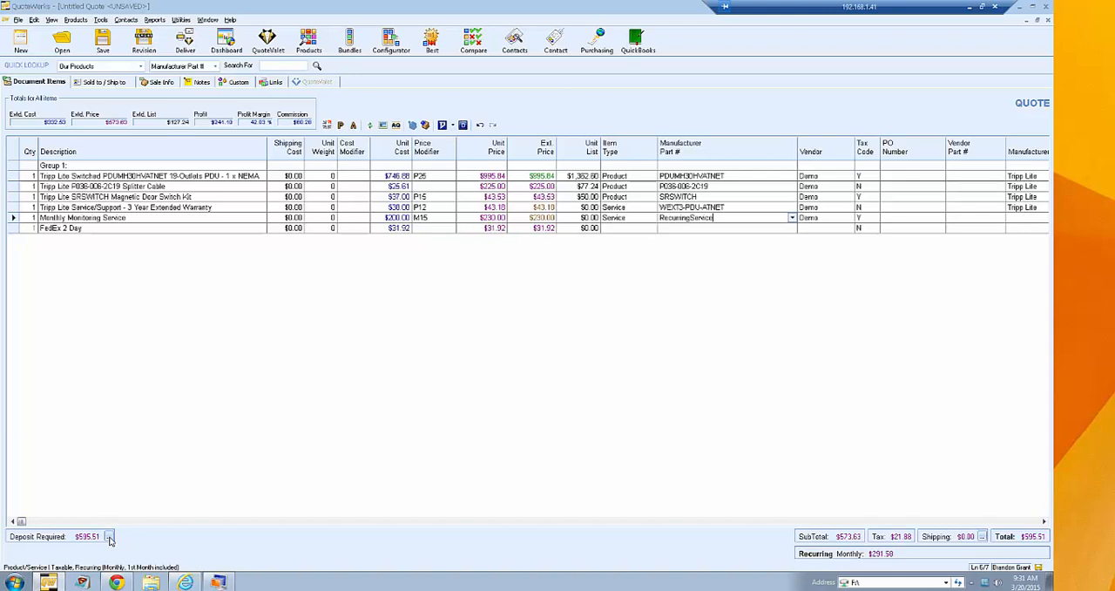
- Enter ABC Vendor as the Sold to company and fill in the contact's full name
{"action": "left_click", "coordinate": [108, 82]}
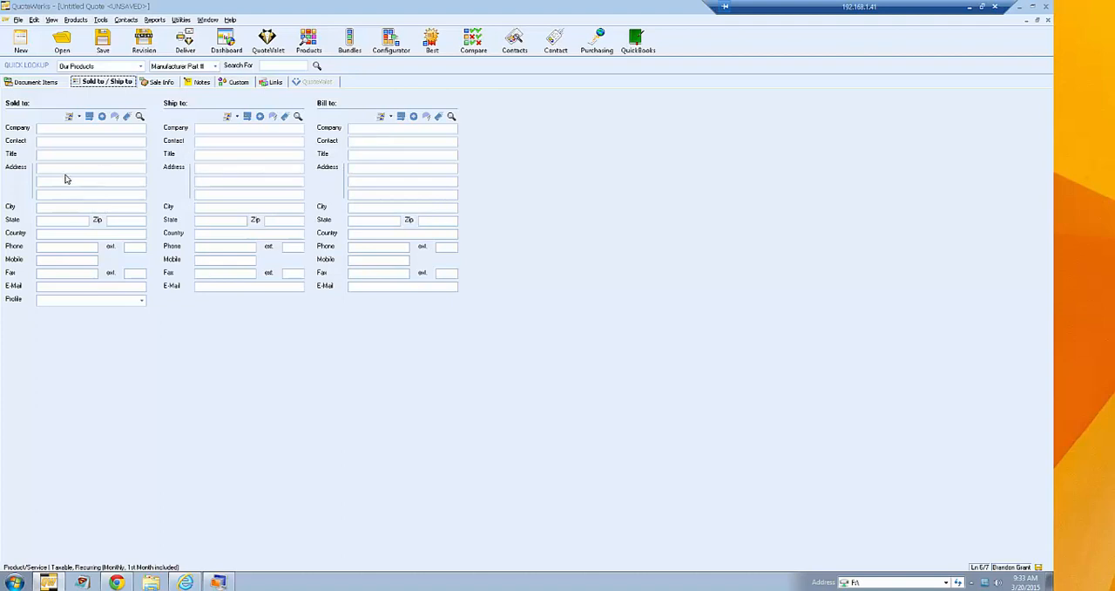
{"action": "left_click", "coordinate": [59, 128]}
{"action": "type", "text": "ABC Vebn"}
{"action": "key", "text": "BackSpace"}
{"action": "key", "text": "BackSpace"}
{"action": "type", "text": "ndorJohn SMI"}
{"action": "key", "text": "BackSpace"}
{"action": "key", "text": "BackSpace"}
{"action": "type", "text": "mith"}
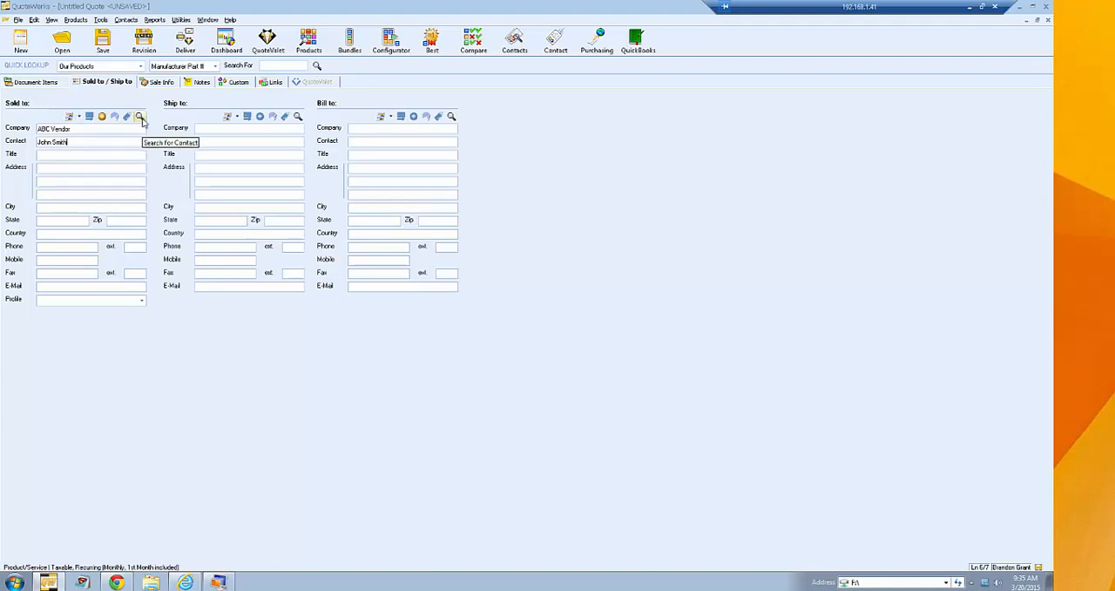
- Look up ConnectWise contacts by company name "aspire" for the Sold to section
{"action": "left_click", "coordinate": [140, 118]}
{"action": "left_click_drag", "start_coordinate": [424, 168], "coordinate": [578, 121]}
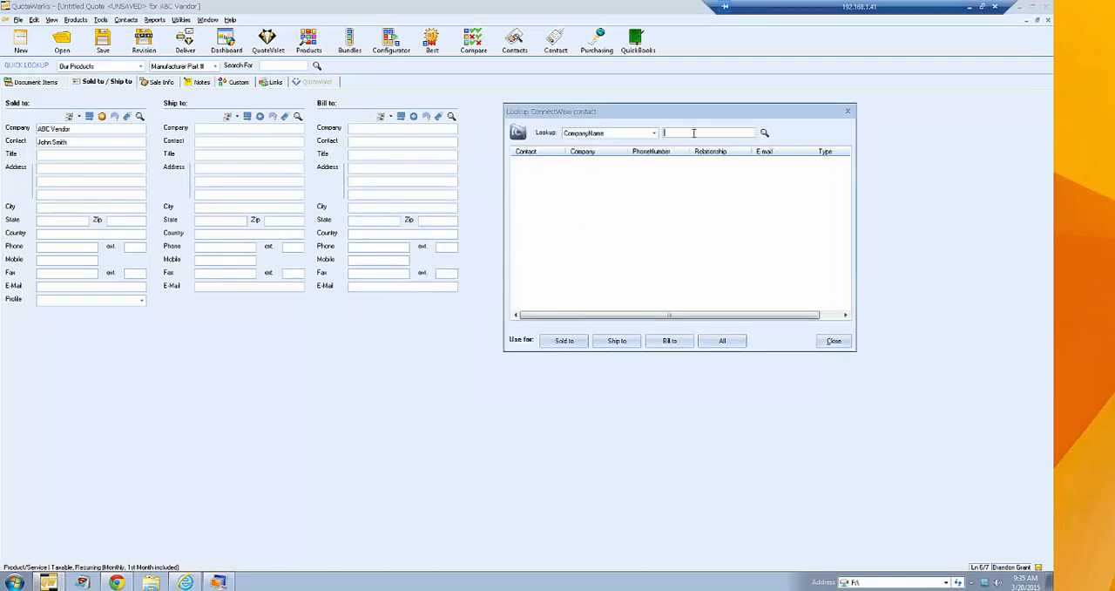
{"action": "type", "text": "aspire"}
{"action": "key", "text": "Return"}
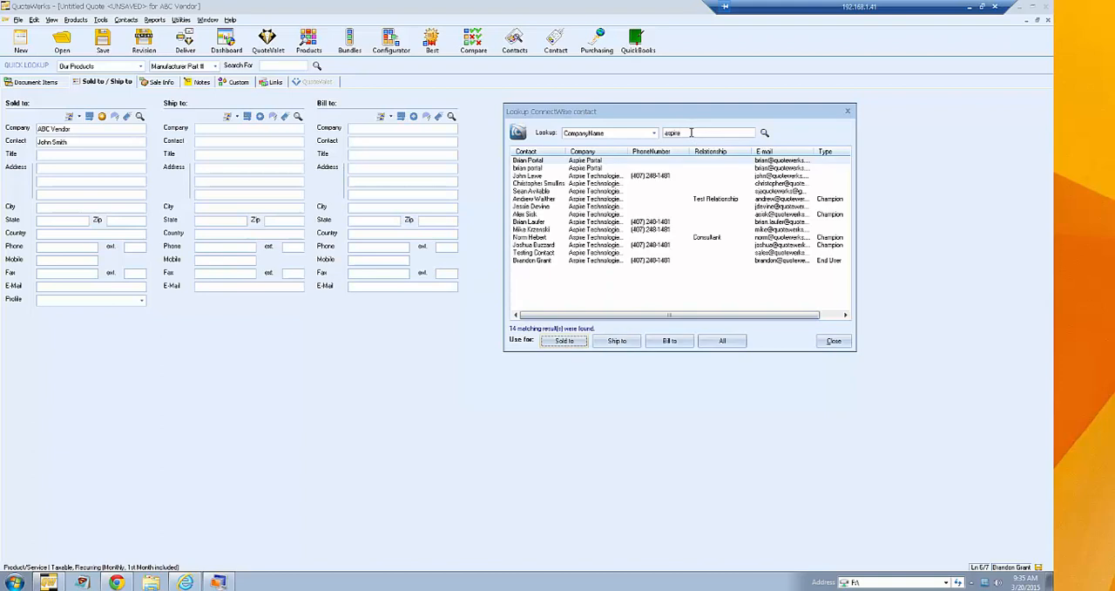
- Insert an Aspire Technologies contact into Sold to with the Main site address, and into Ship to and Bill to with the Sacramento site address
{"action": "double_click", "coordinate": [573, 224]}
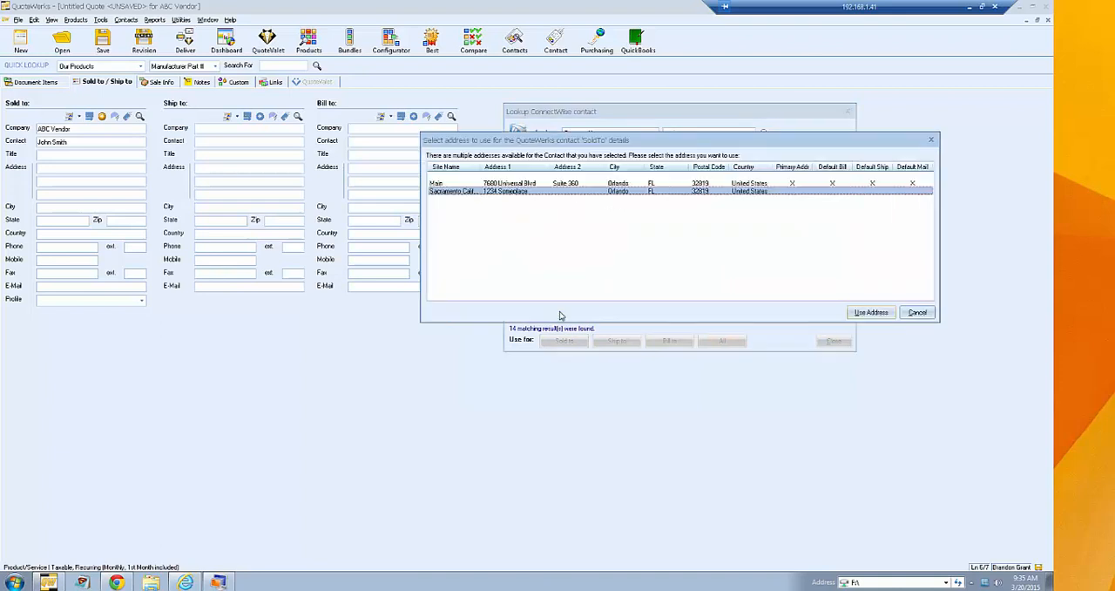
{"action": "left_click", "coordinate": [498, 183]}
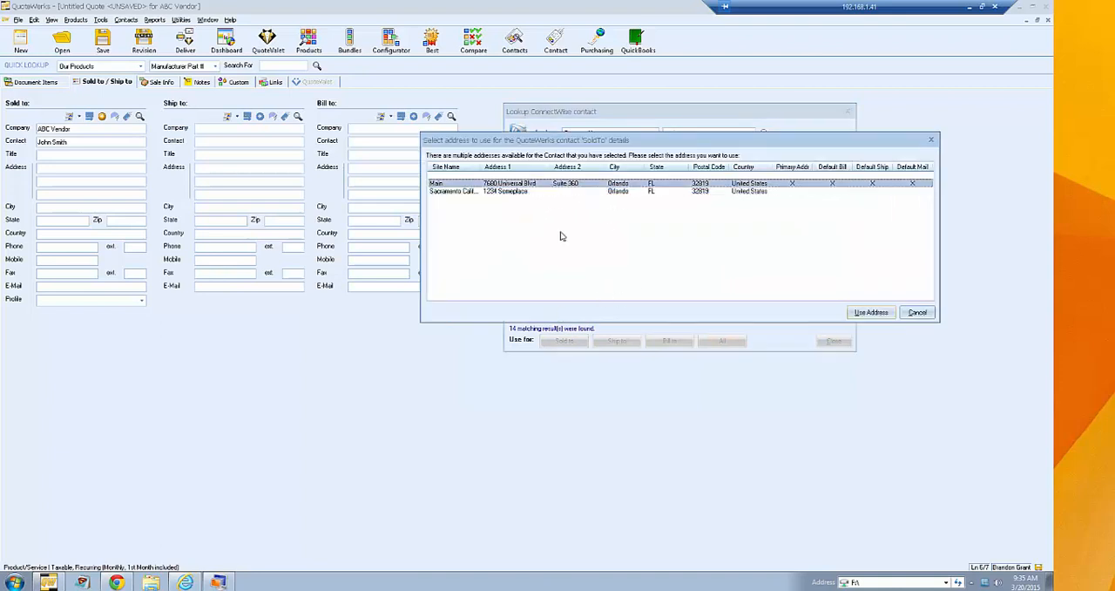
{"action": "left_click", "coordinate": [871, 312]}
{"action": "left_click", "coordinate": [862, 313]}
{"action": "left_click", "coordinate": [854, 315]}
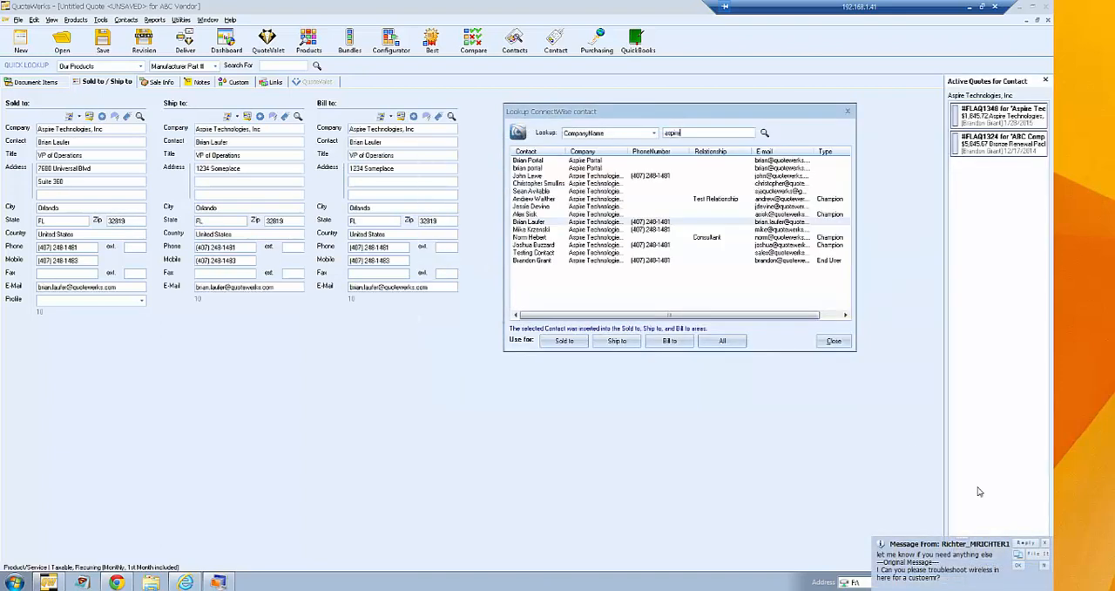
{"action": "left_click", "coordinate": [834, 341]}
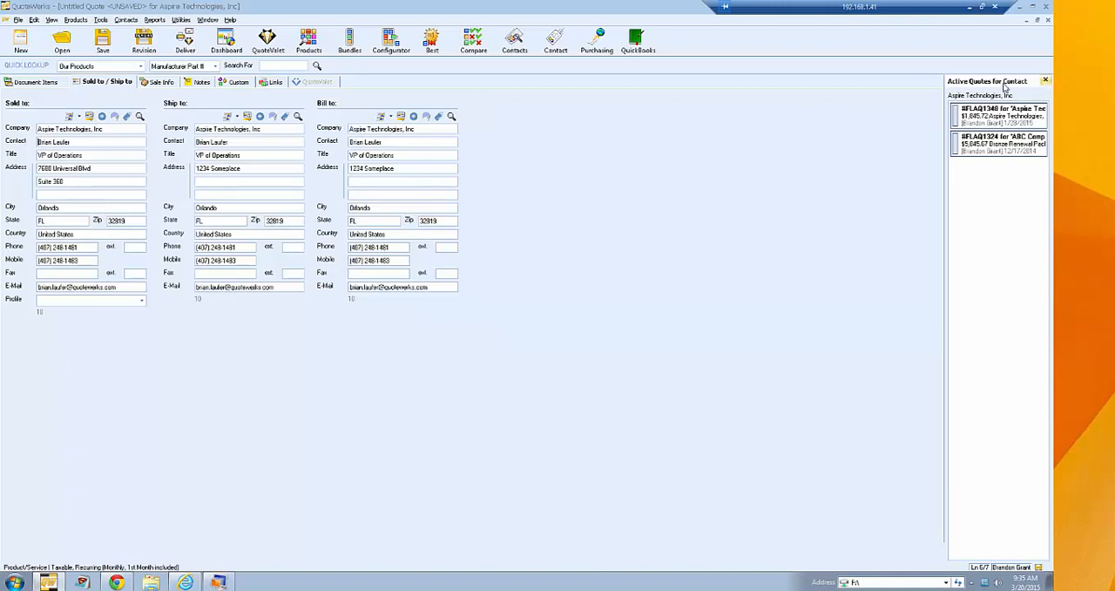
- Examine the actions available for the contact's second active quote
{"action": "right_click", "coordinate": [1007, 150]}
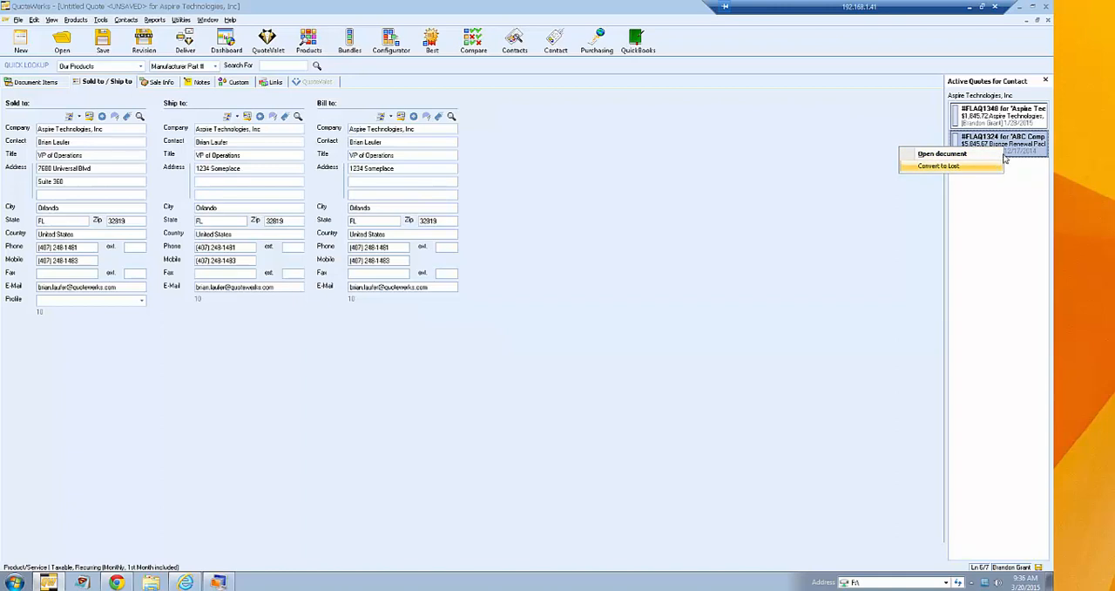
{"action": "left_click", "coordinate": [882, 116]}
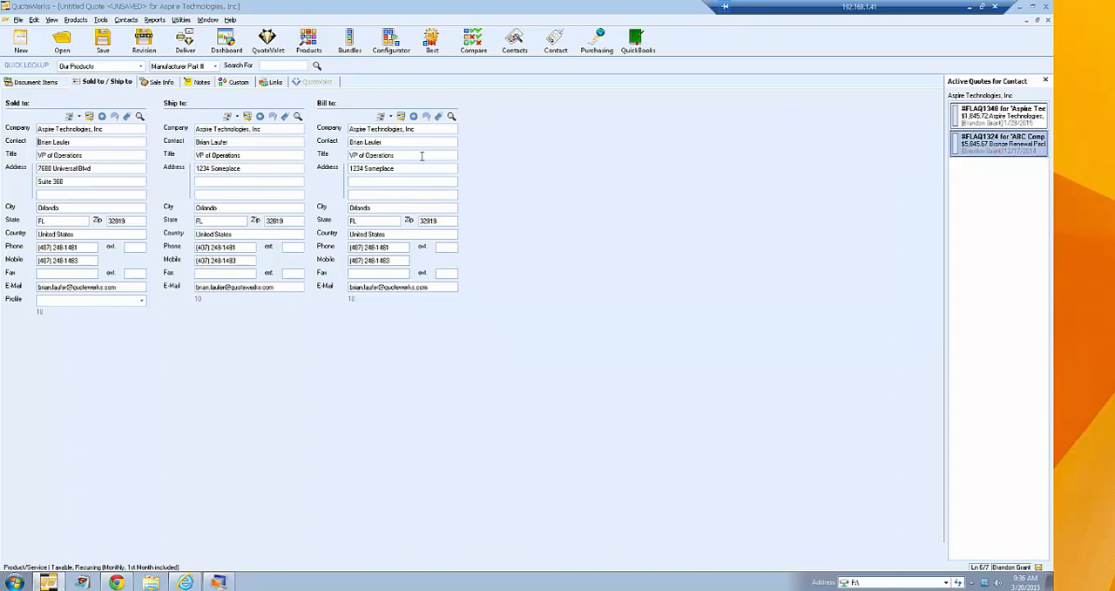
- Copy the Sold to details into the Ship to and Bill to sections
{"action": "left_click", "coordinate": [80, 118]}
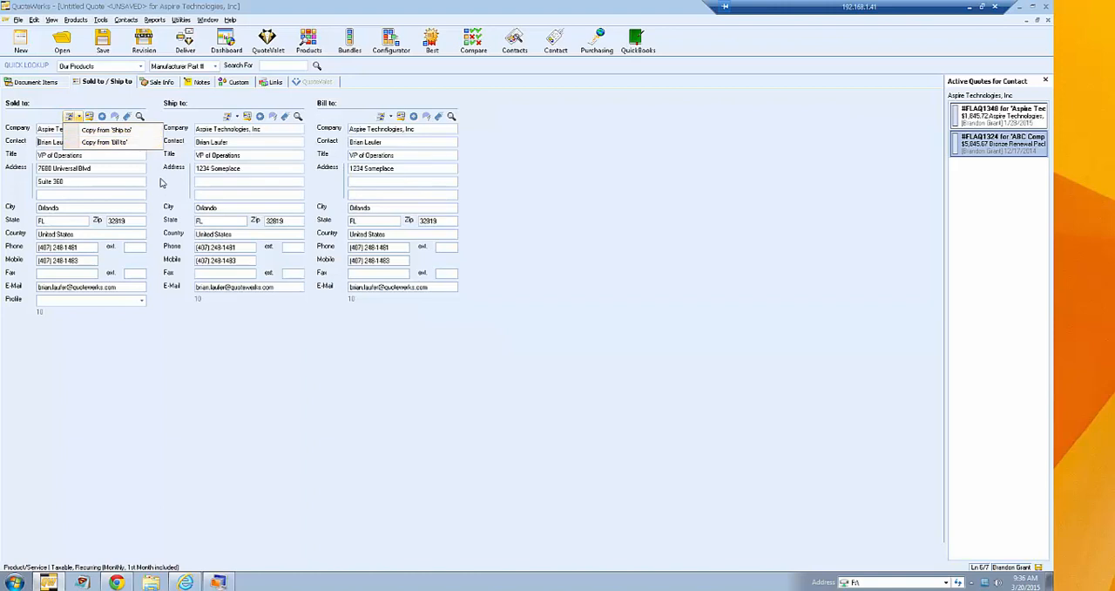
{"action": "left_click", "coordinate": [166, 178]}
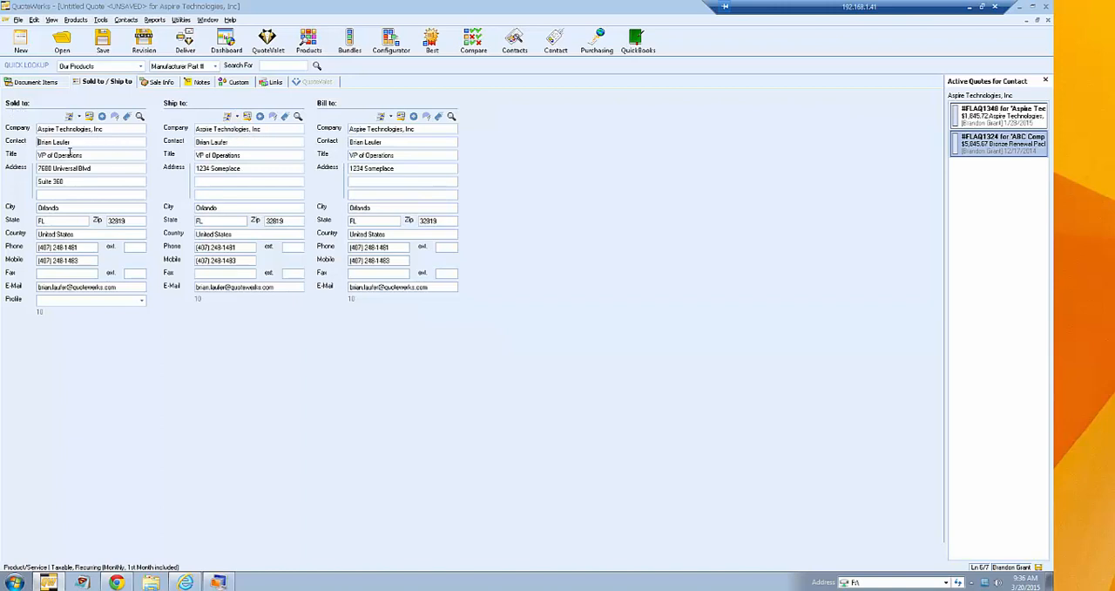
{"action": "left_click", "coordinate": [227, 117]}
{"action": "left_click", "coordinate": [381, 117]}
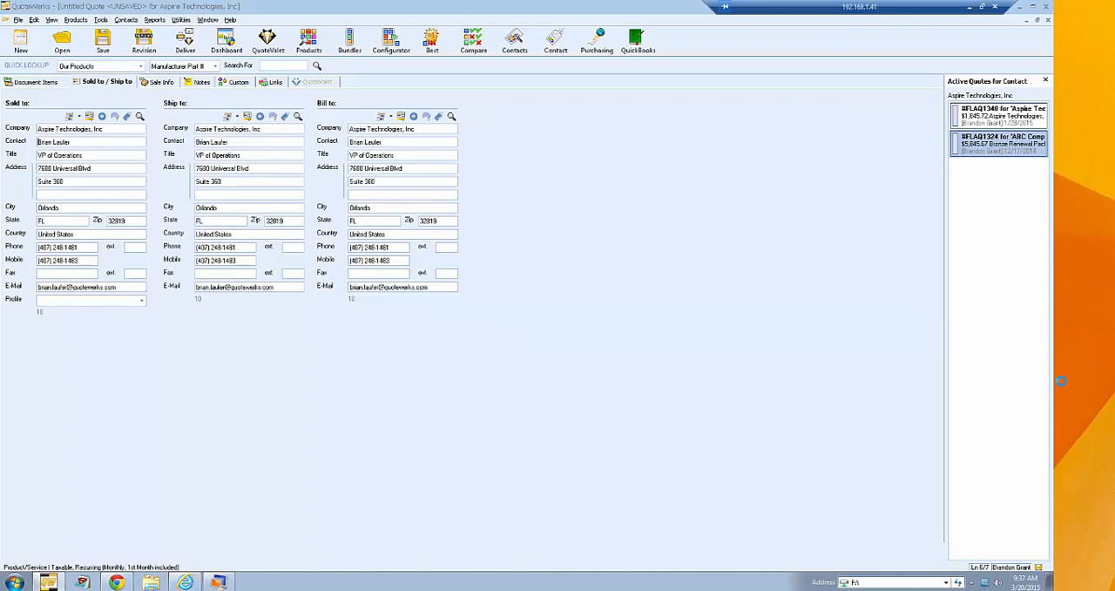
- Open the quote's sale information and view the calendar for the contract start date
{"action": "left_click", "coordinate": [160, 82]}
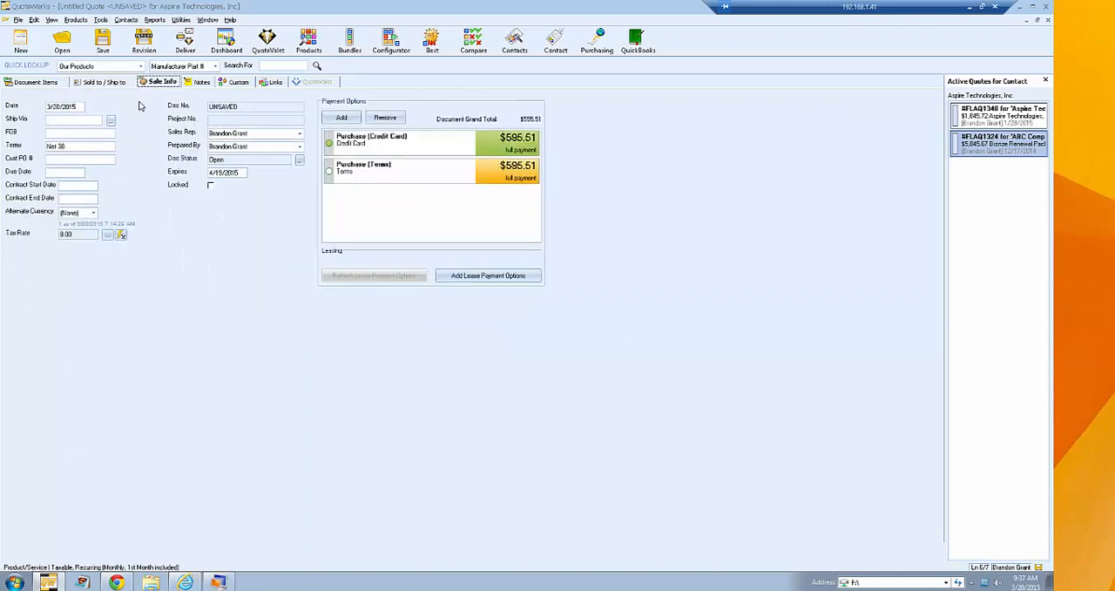
{"action": "double_click", "coordinate": [73, 187]}
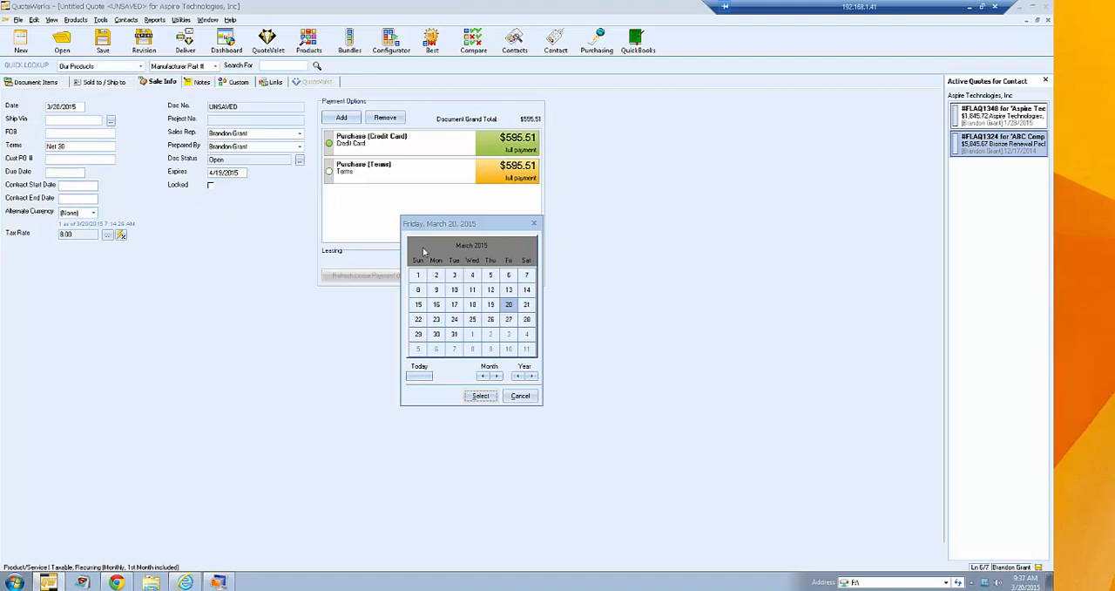
{"action": "left_click", "coordinate": [520, 396]}
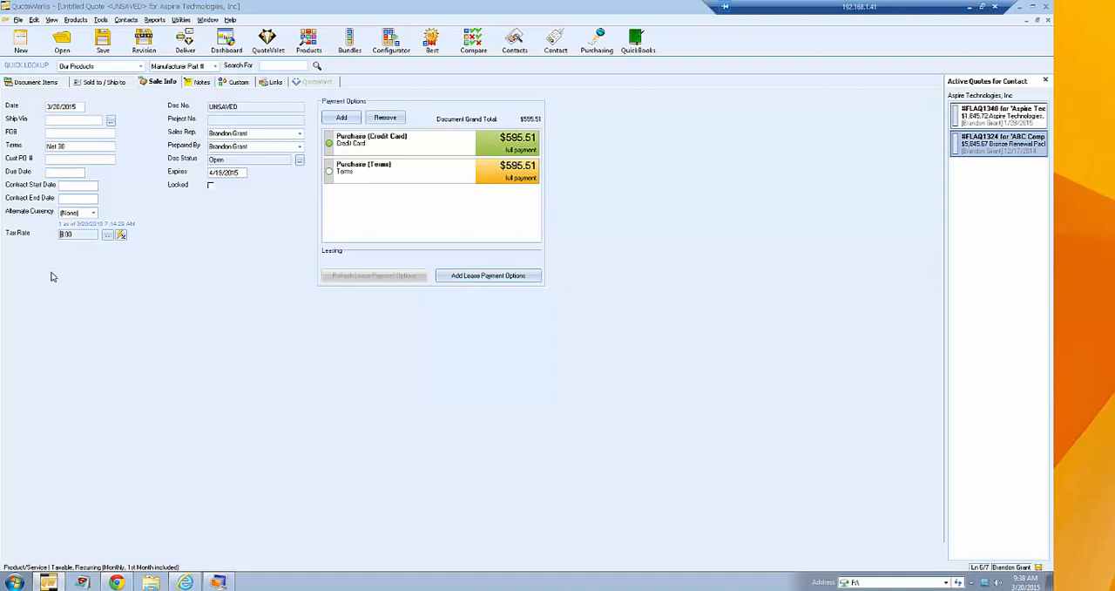
- Set the quote's tax rate to 5.0 from the predefined rates
{"action": "left_click", "coordinate": [107, 236]}
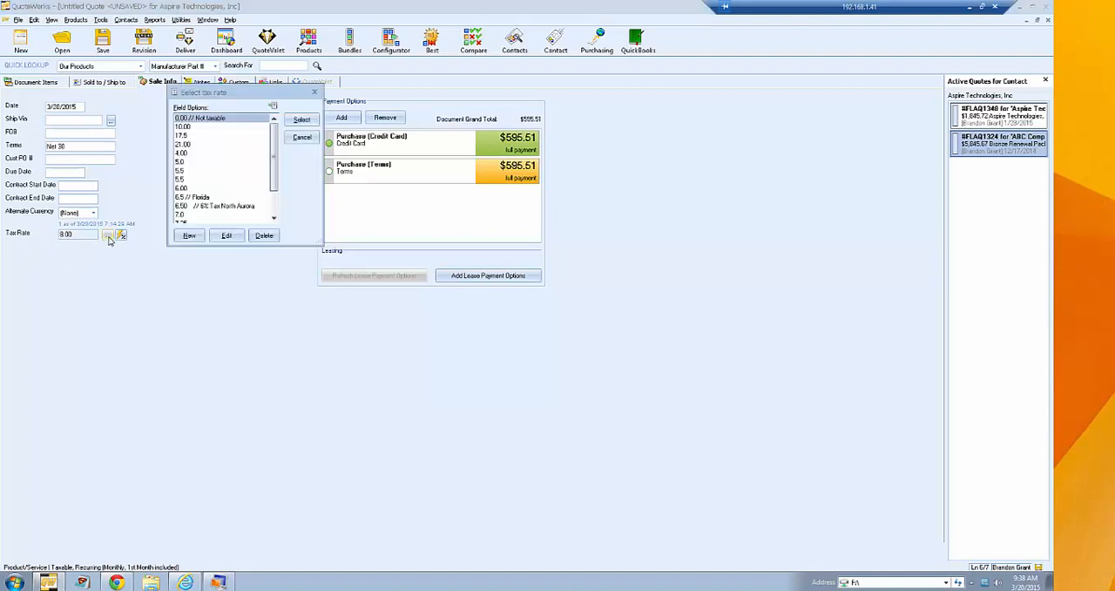
{"action": "mouse_move", "coordinate": [276, 133]}
{"action": "left_mouse_down"}
{"action": "mouse_move", "coordinate": [276, 176]}
{"action": "mouse_move", "coordinate": [280, 130]}
{"action": "left_mouse_up"}
{"action": "left_click", "coordinate": [197, 162]}
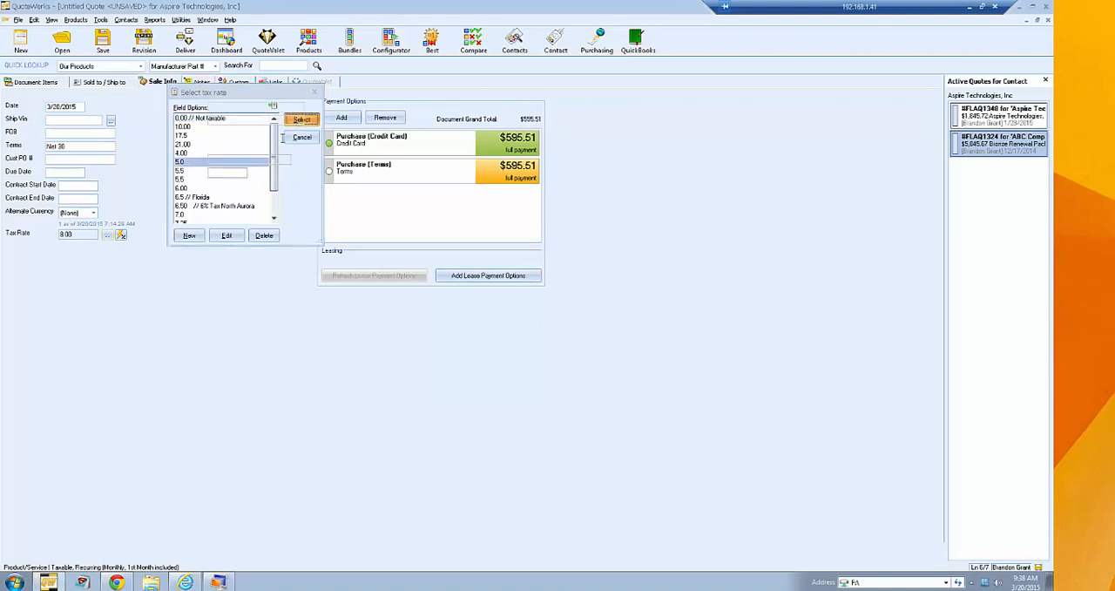
{"action": "left_click", "coordinate": [301, 119]}
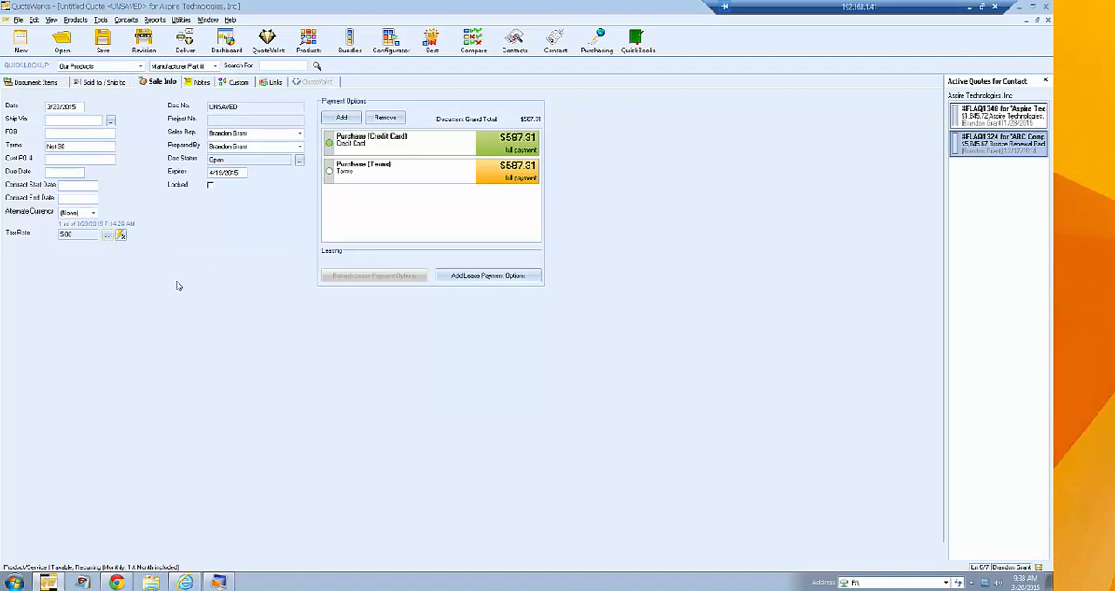
- Look up the tax rate for the Sold to location and apply the ORLANDO (ORANGE) rate of 6.50%
{"action": "left_click", "coordinate": [122, 236]}
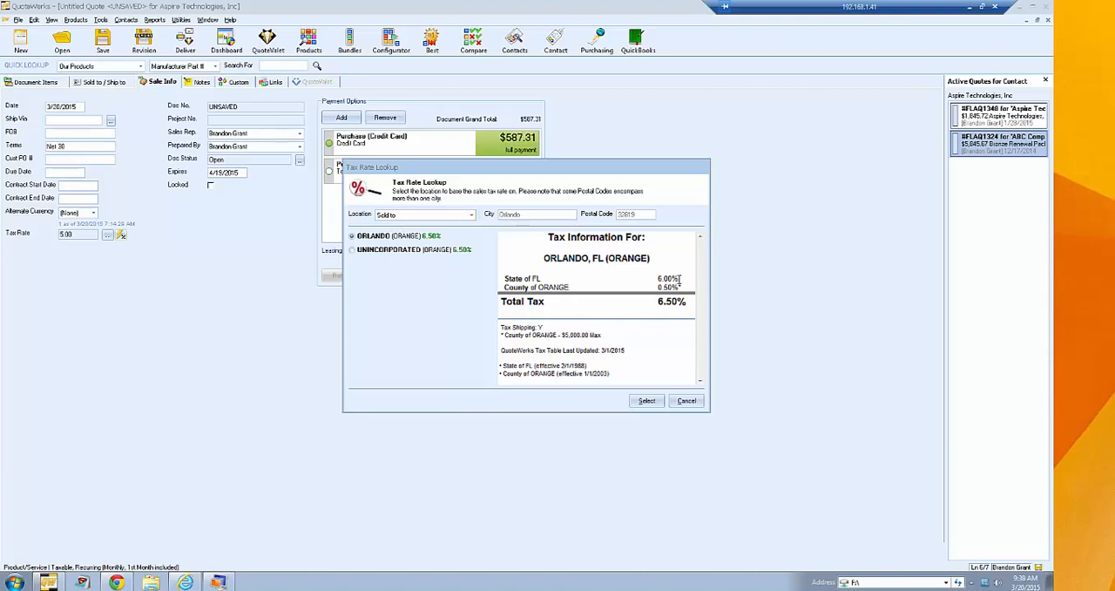
{"action": "left_click", "coordinate": [402, 239]}
{"action": "left_click", "coordinate": [647, 401]}
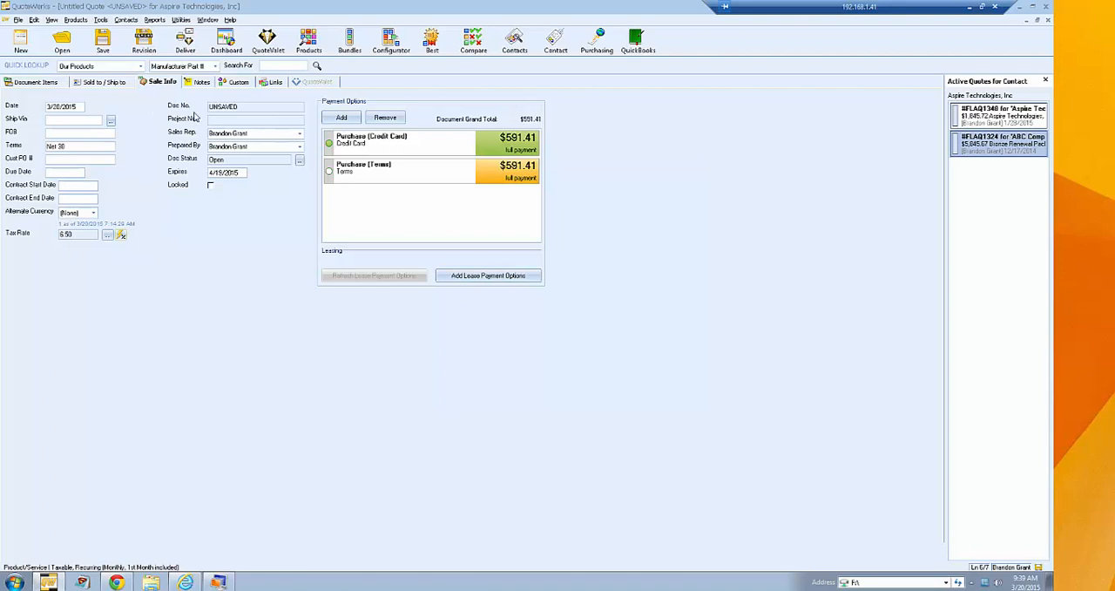
- Switch the quote's sales rep to another person and back to the original one
{"action": "left_click_drag", "start_coordinate": [239, 108], "coordinate": [209, 109]}
{"action": "left_click", "coordinate": [226, 119]}
{"action": "left_click", "coordinate": [299, 136]}
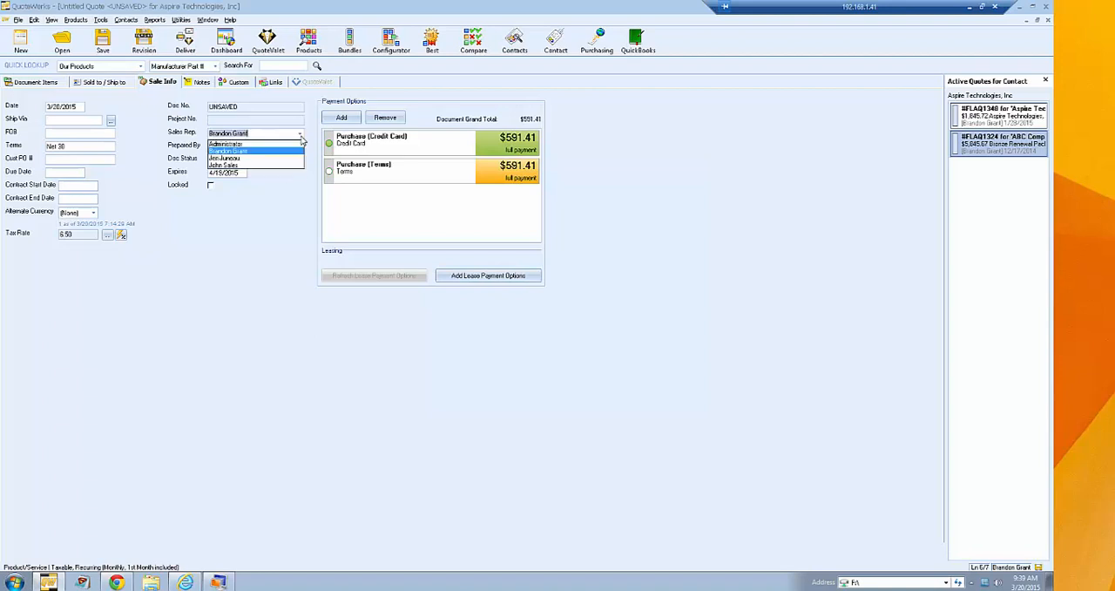
{"action": "left_click", "coordinate": [253, 157]}
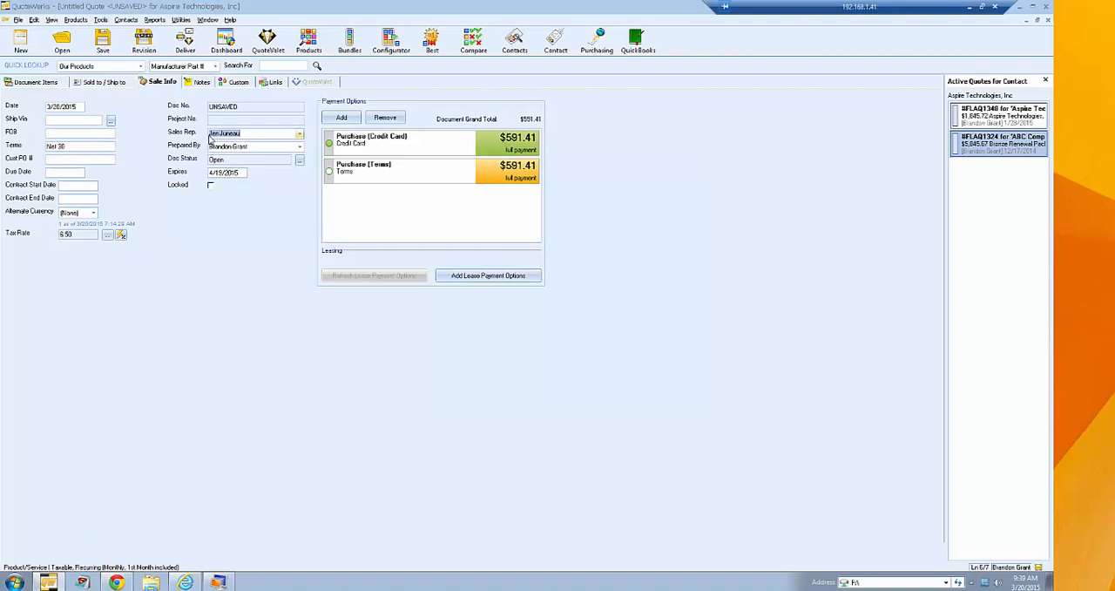
{"action": "left_click", "coordinate": [256, 133]}
{"action": "left_click", "coordinate": [300, 134]}
{"action": "left_click", "coordinate": [286, 152]}
- Examine the available document status options
{"action": "left_click_drag", "start_coordinate": [229, 159], "coordinate": [191, 158]}
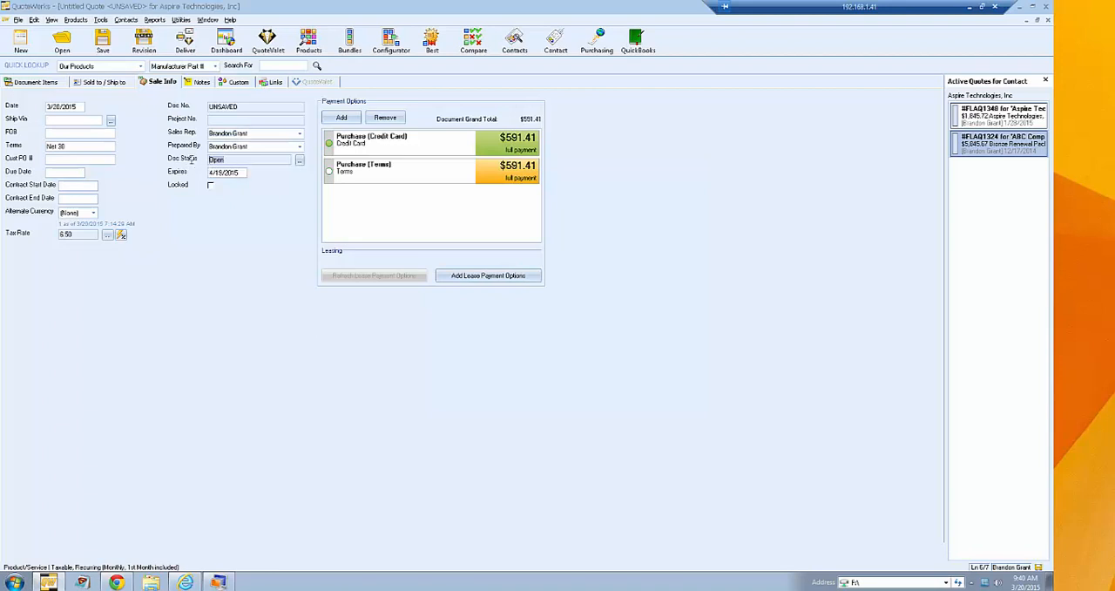
{"action": "left_click", "coordinate": [300, 163]}
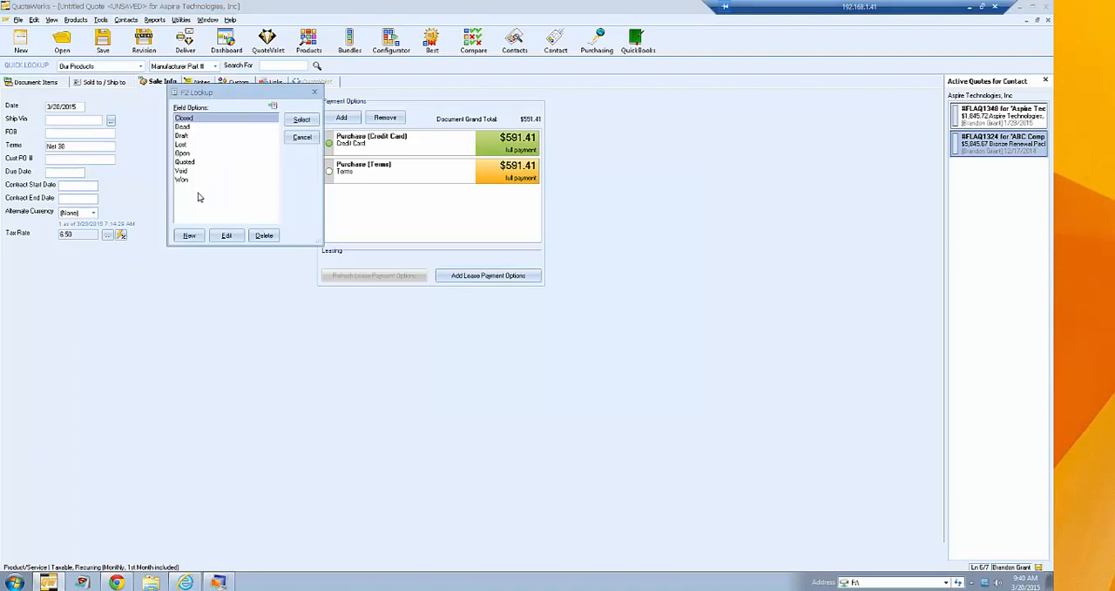
{"action": "left_click", "coordinate": [302, 138]}
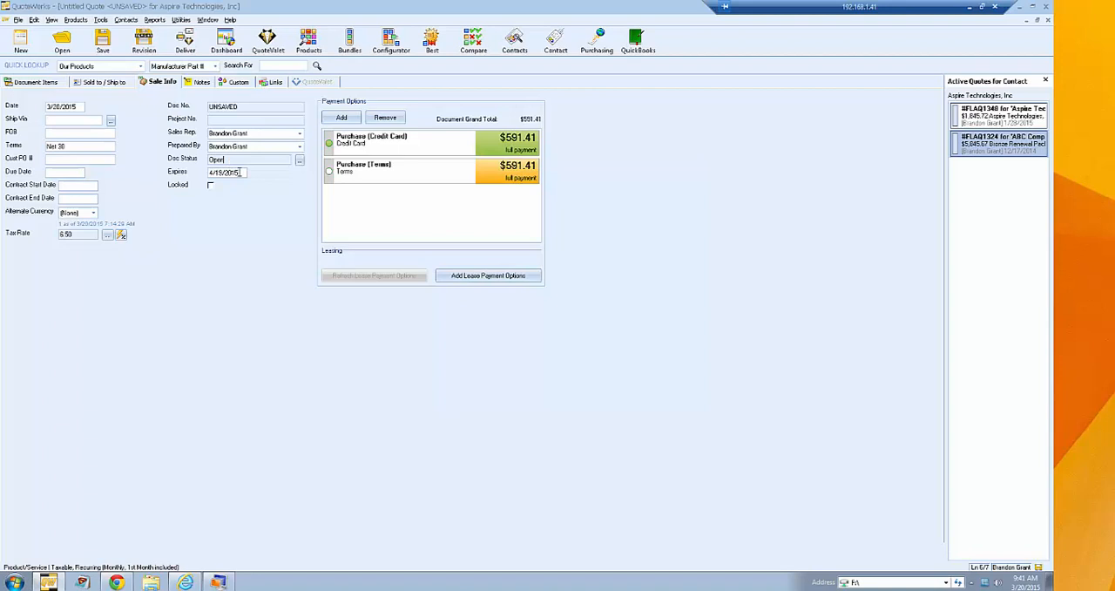
- View the calendar for the quote's expiration date
{"action": "key", "text": "Tab"}
{"action": "left_click", "coordinate": [246, 175]}
{"action": "double_click", "coordinate": [240, 172]}
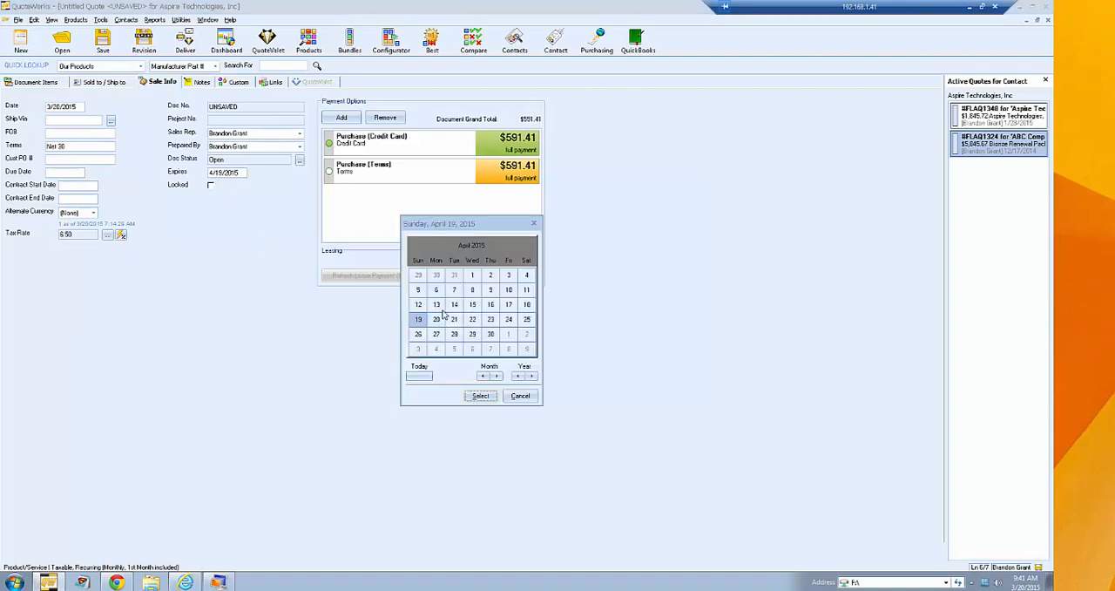
{"action": "left_click", "coordinate": [519, 397]}
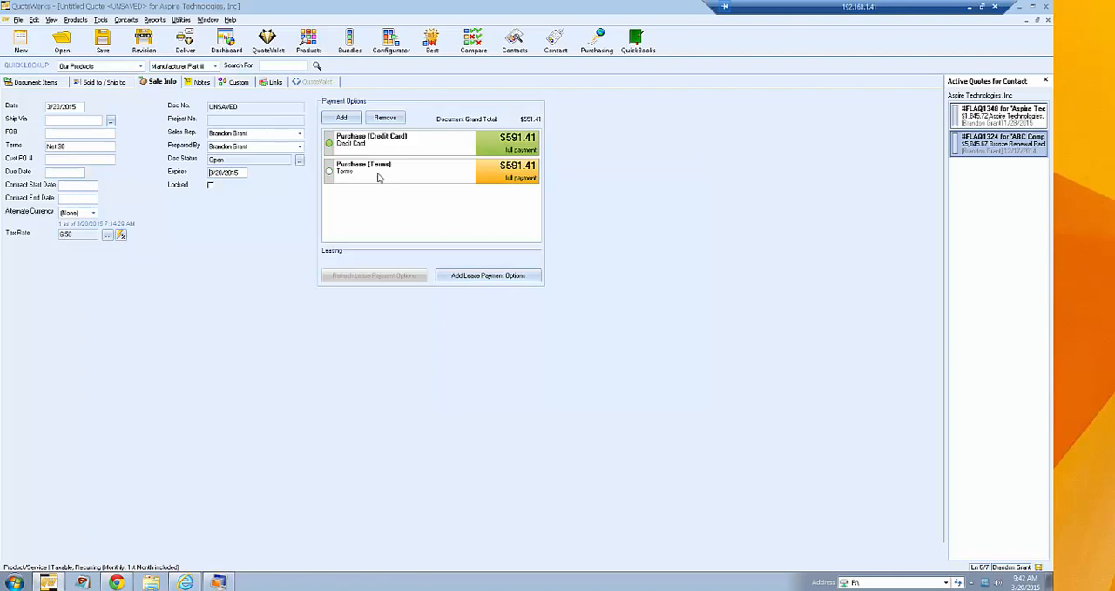
- Advance the expiration date by one day to 3/21/2015
{"action": "left_click", "coordinate": [236, 173]}
{"action": "left_click", "coordinate": [518, 398]}
{"action": "key", "text": "plus"}
- Set the expiration date to 4/20/2015, one month from today, using the calendar
{"action": "double_click", "coordinate": [242, 173]}
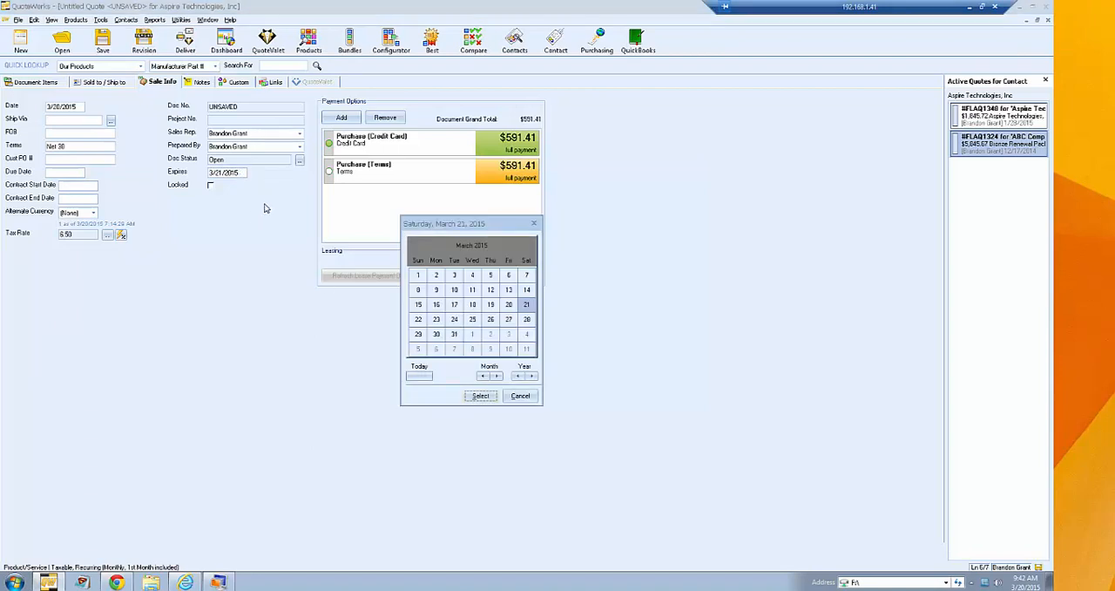
{"action": "left_click", "coordinate": [418, 378]}
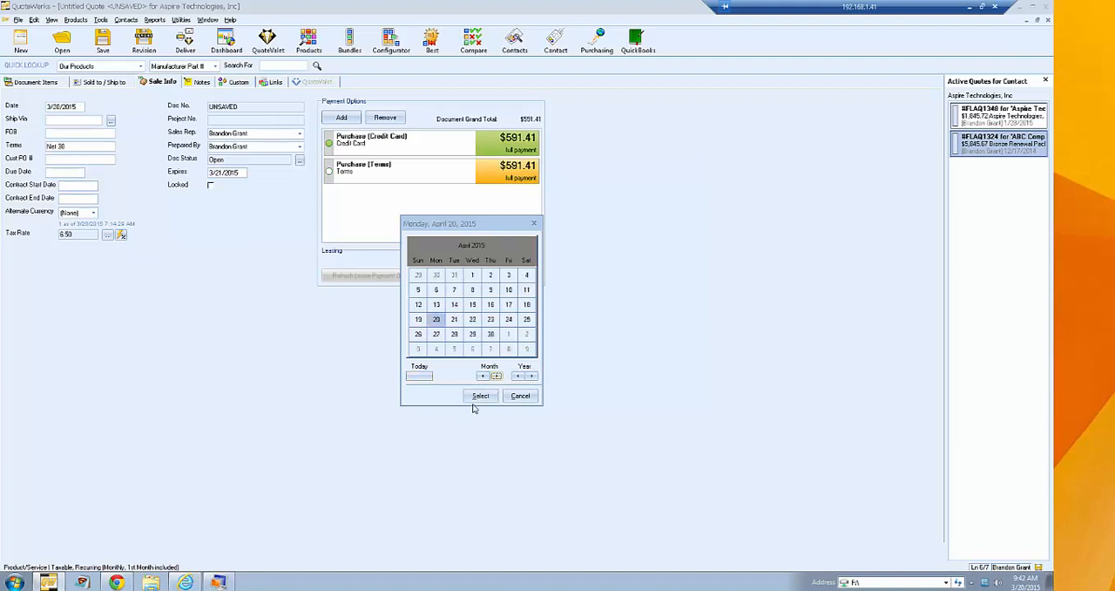
{"action": "left_click", "coordinate": [480, 395]}
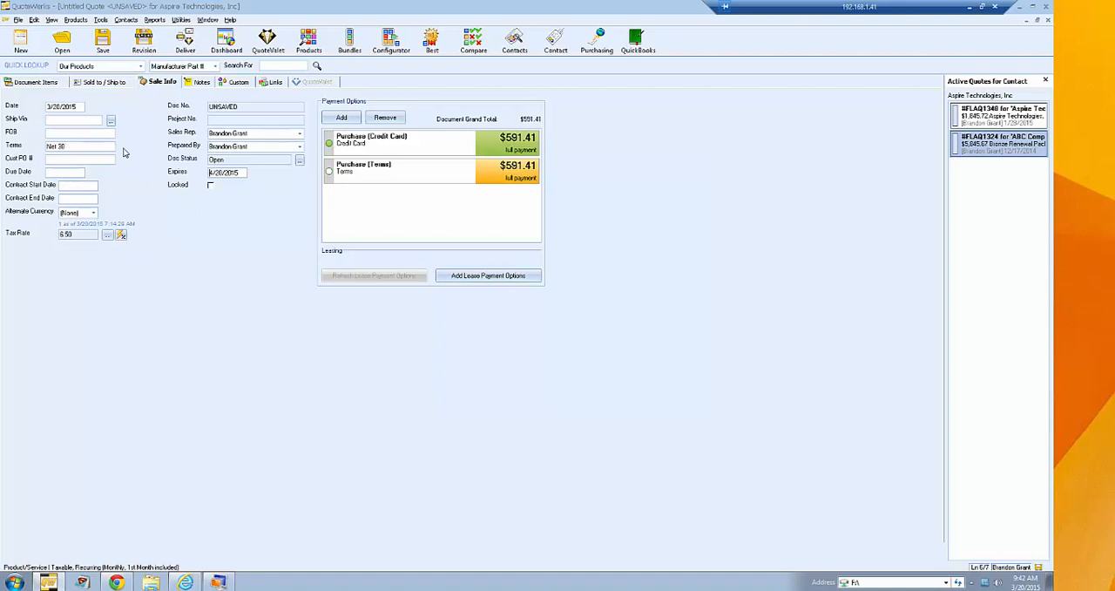
- Examine the predefined lookup options for the FOB and Terms fields
{"action": "left_click", "coordinate": [68, 132]}
{"action": "key", "text": "F2"}
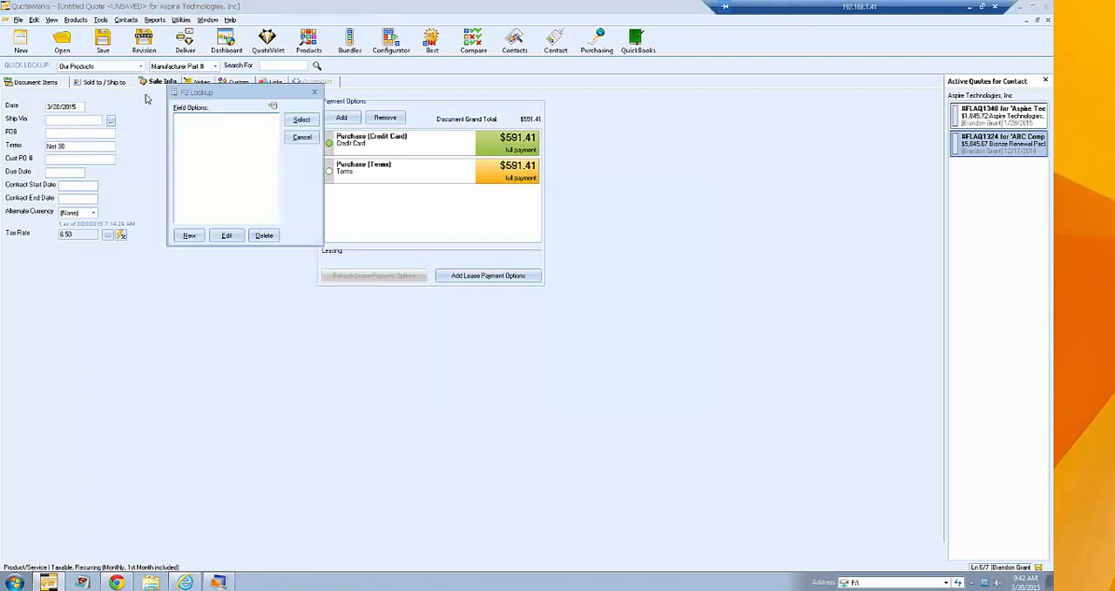
{"action": "left_click", "coordinate": [301, 138]}
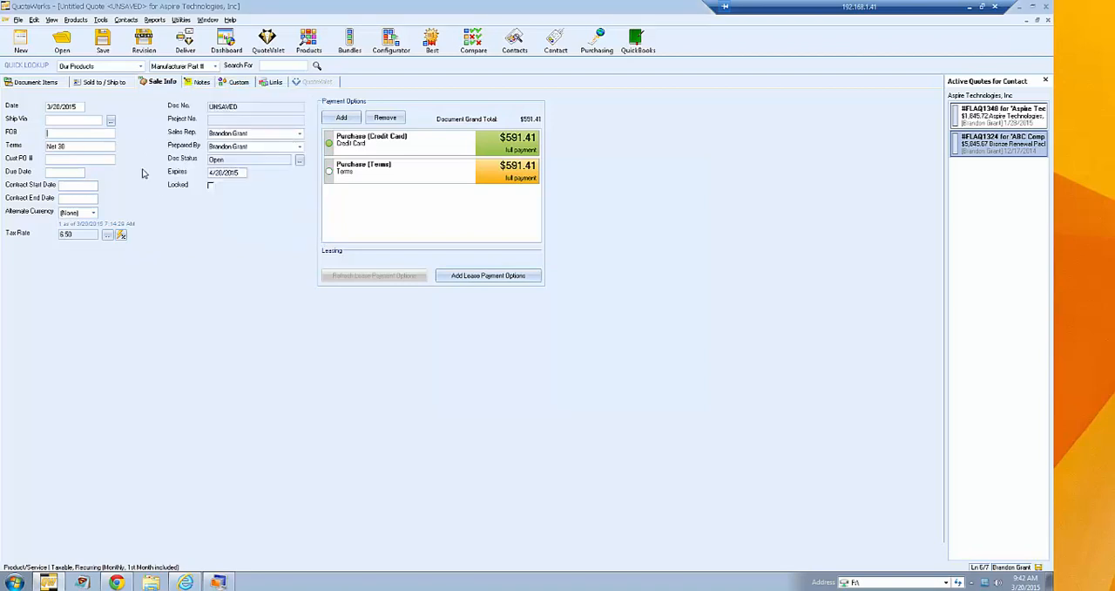
{"action": "right_click", "coordinate": [72, 149]}
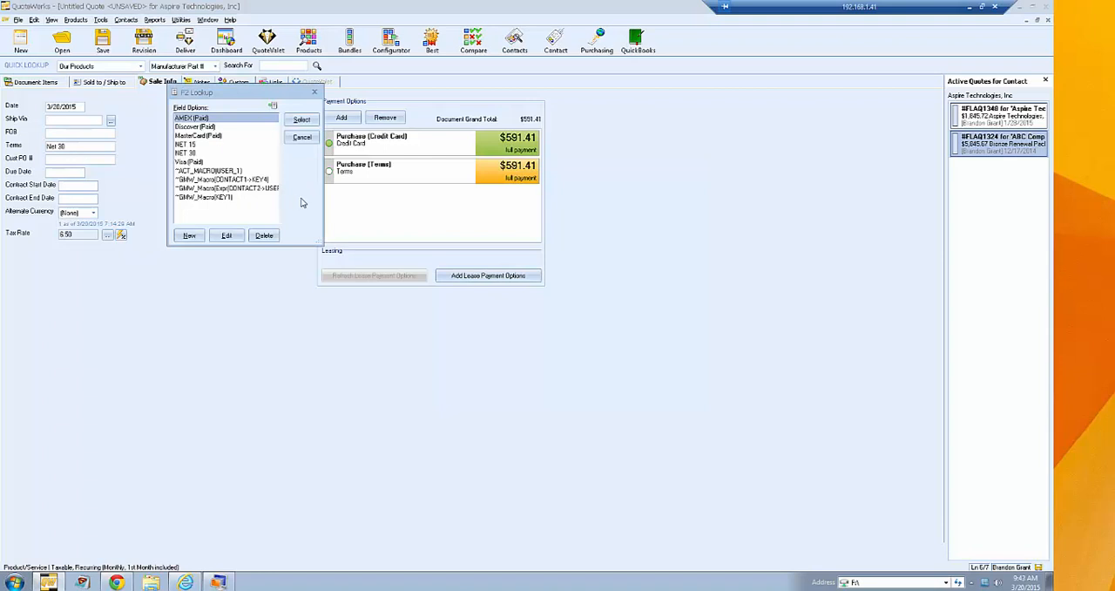
{"action": "left_click", "coordinate": [302, 139]}
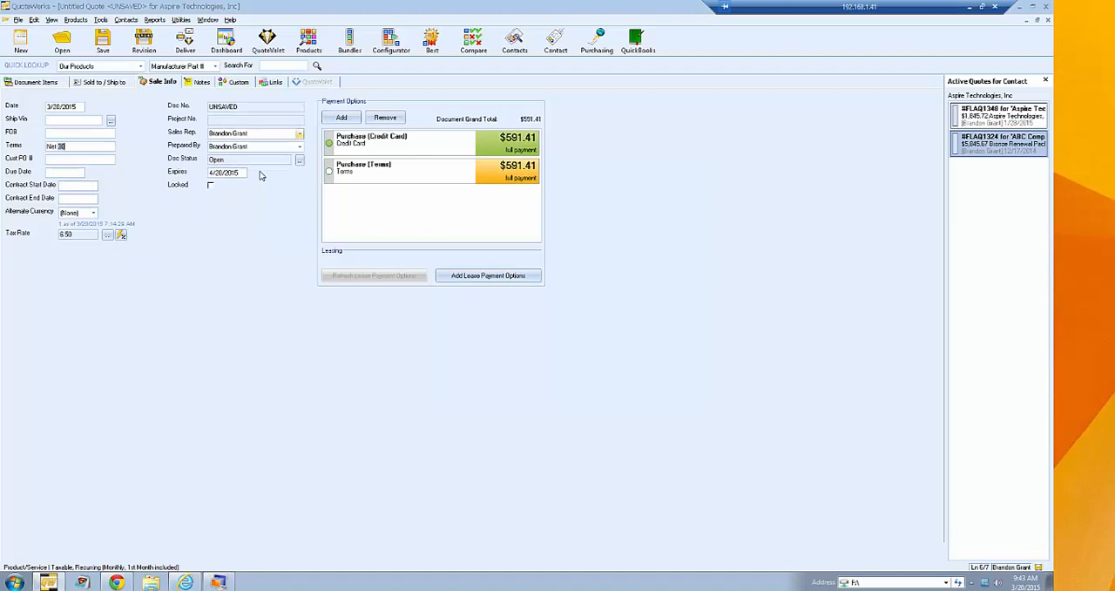
- Mark the quote as locked and unlock it again
{"action": "left_click", "coordinate": [210, 186]}
{"action": "left_click", "coordinate": [210, 184]}
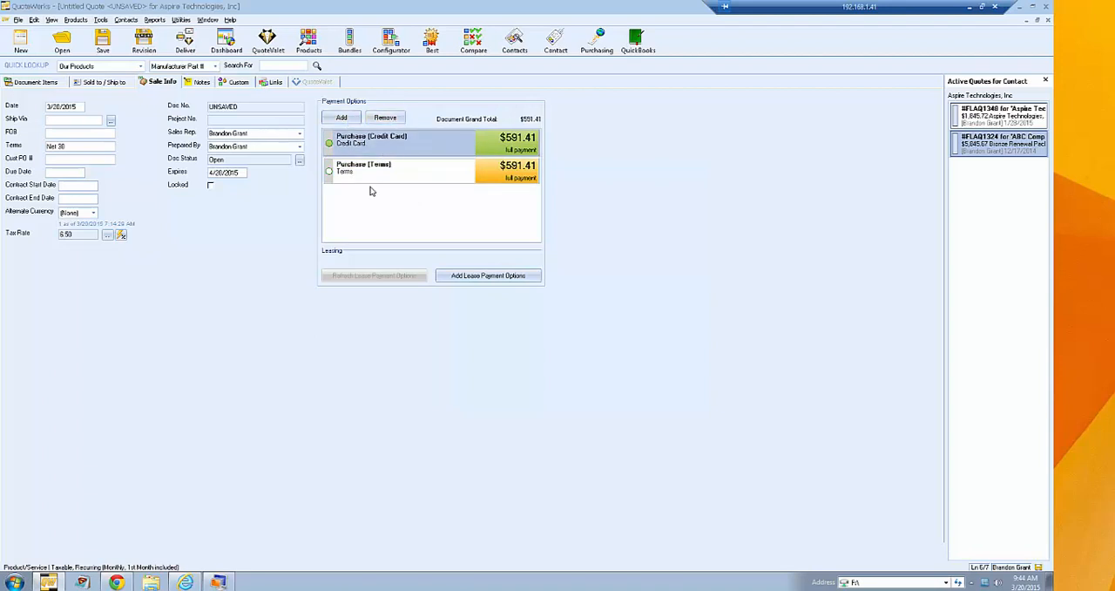
- Remove the Terms payment option from the quote and add it back
{"action": "left_click", "coordinate": [388, 171]}
{"action": "left_click", "coordinate": [385, 117]}
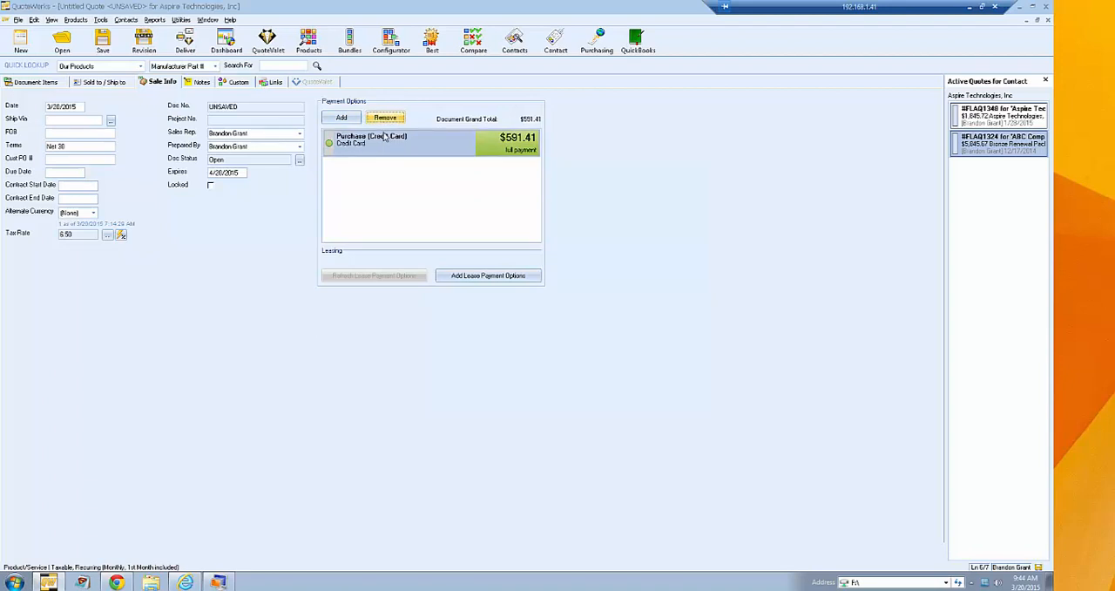
{"action": "left_click", "coordinate": [342, 119]}
{"action": "left_click", "coordinate": [411, 215]}
{"action": "left_click", "coordinate": [404, 224]}
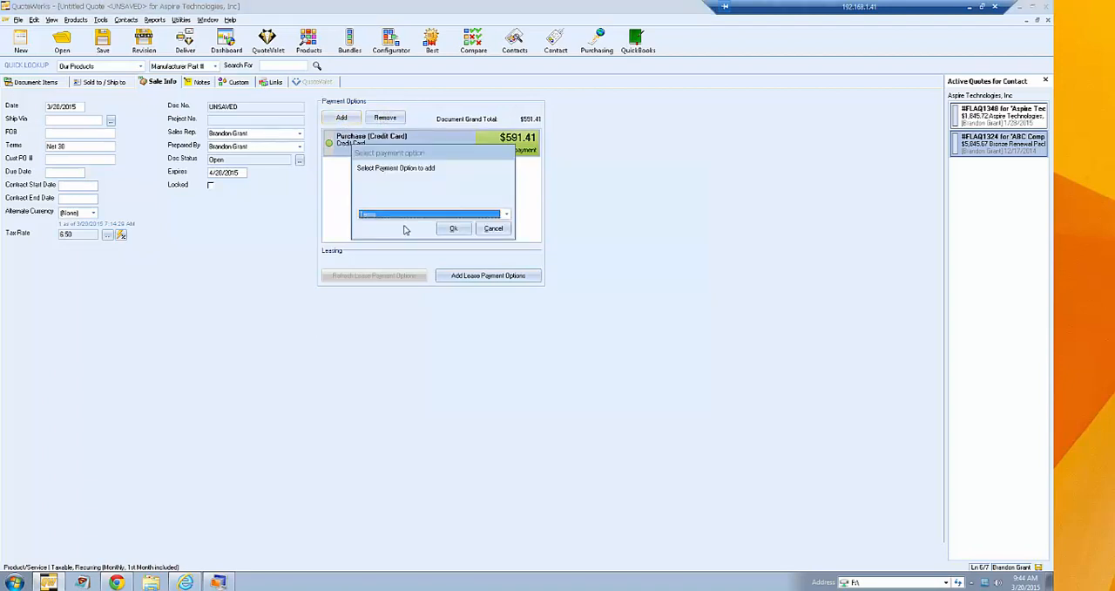
{"action": "left_click", "coordinate": [453, 228]}
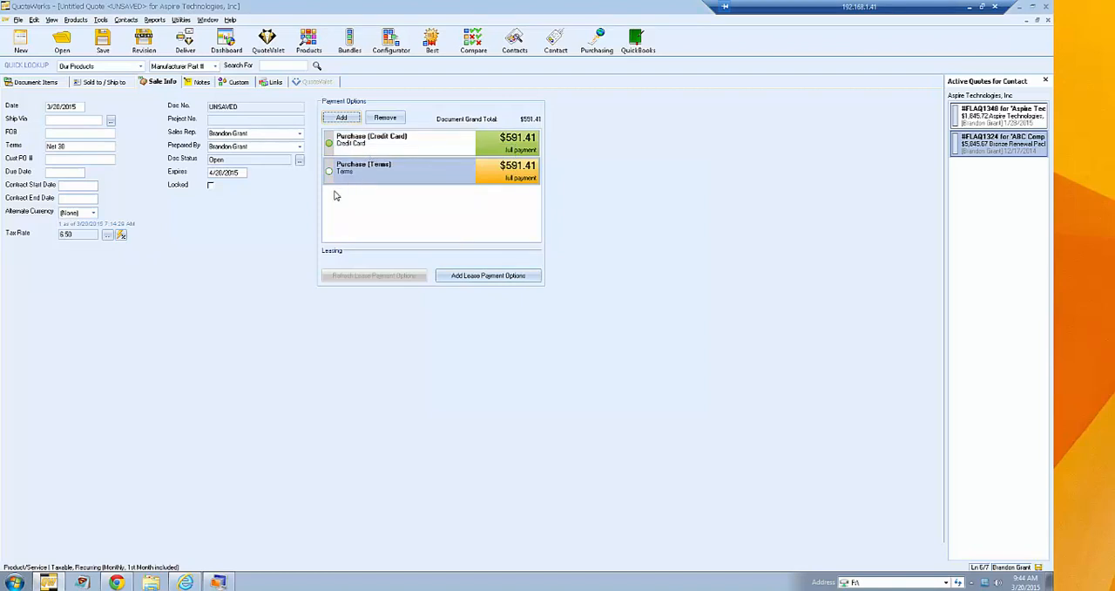
- Switch the quote's selected payment option to Purchase (Terms) and back to Purchase (Credit Card)
{"action": "left_click", "coordinate": [383, 146]}
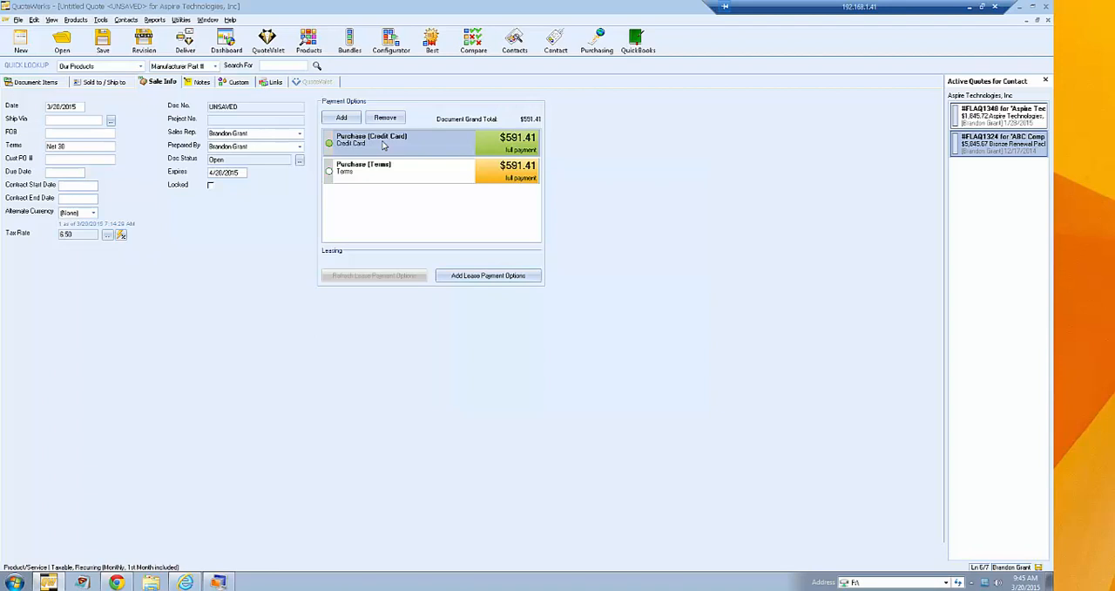
{"action": "left_click", "coordinate": [372, 173]}
{"action": "left_click", "coordinate": [376, 147]}
{"action": "left_click", "coordinate": [374, 171]}
{"action": "left_click", "coordinate": [378, 144]}
{"action": "left_click", "coordinate": [378, 171]}
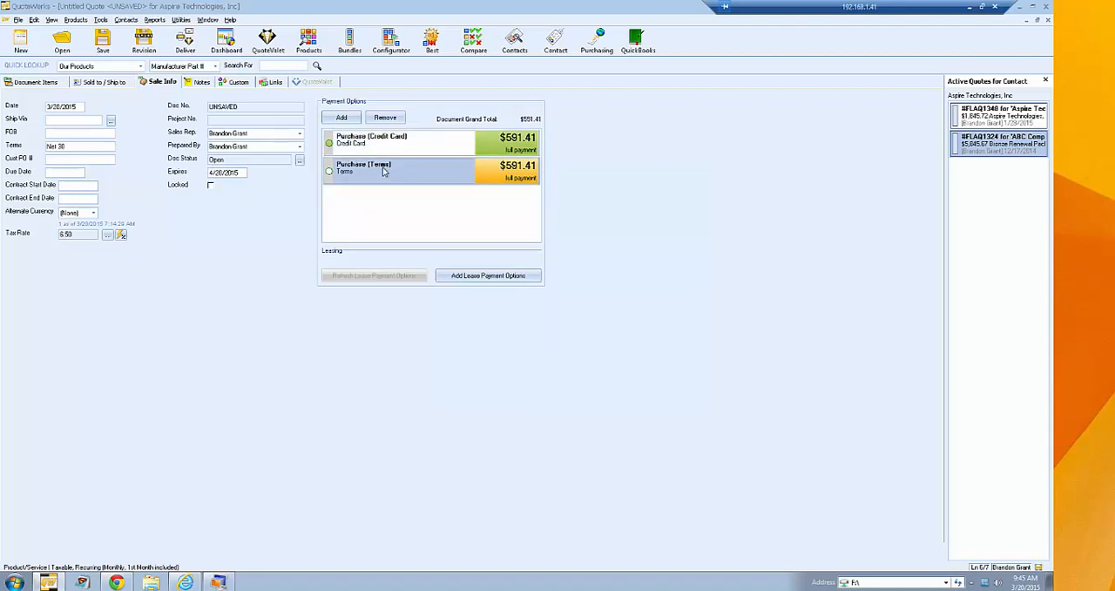
{"action": "left_click", "coordinate": [384, 168]}
{"action": "left_click", "coordinate": [386, 140]}
{"action": "left_click", "coordinate": [386, 139]}
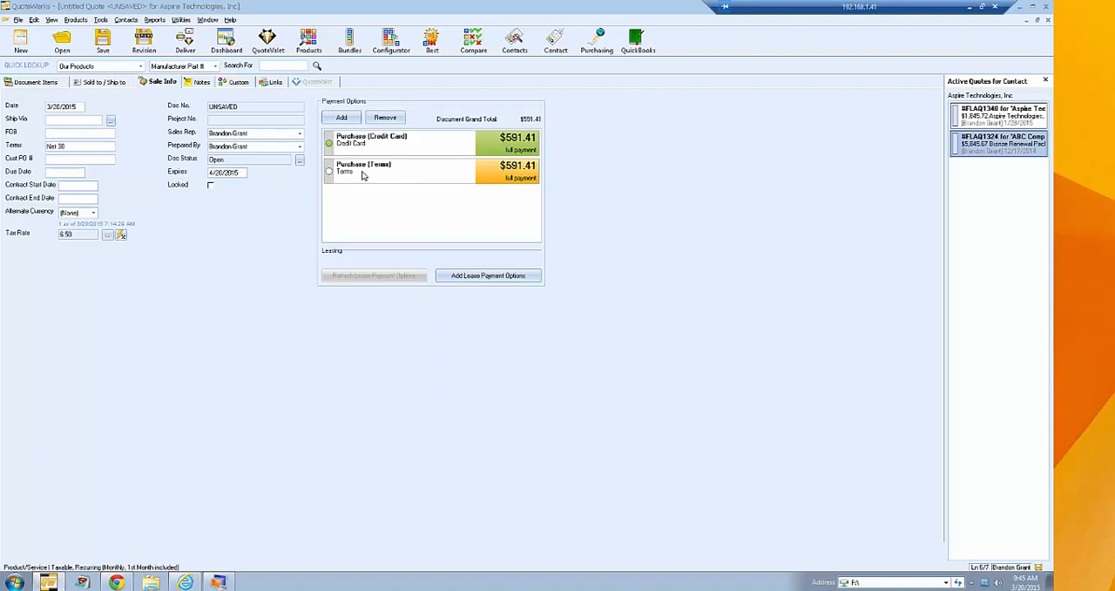
{"action": "left_click", "coordinate": [362, 175]}
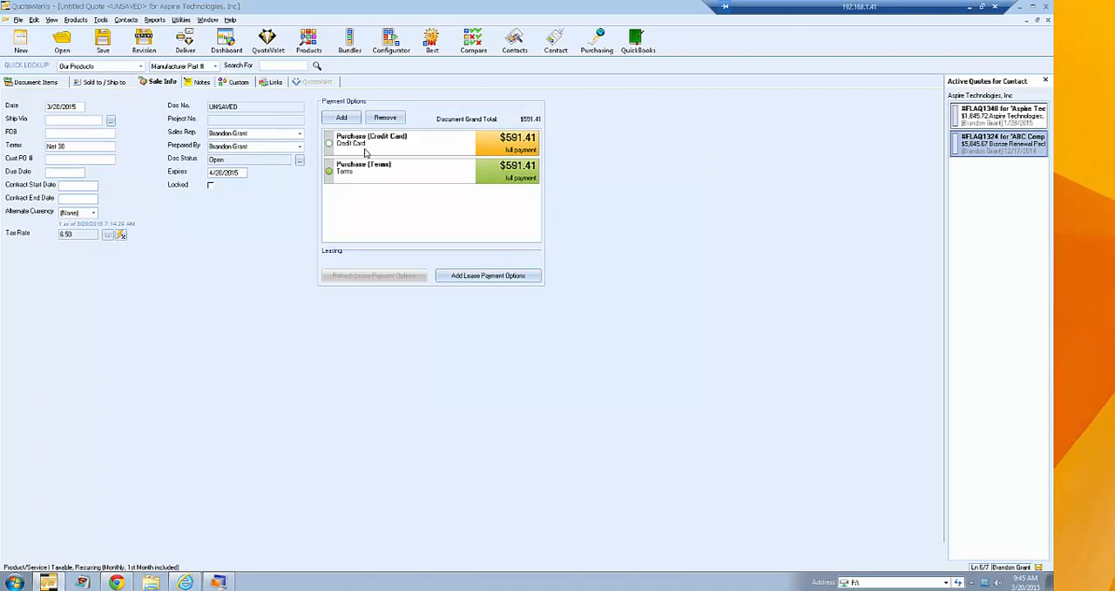
{"action": "left_click", "coordinate": [364, 152]}
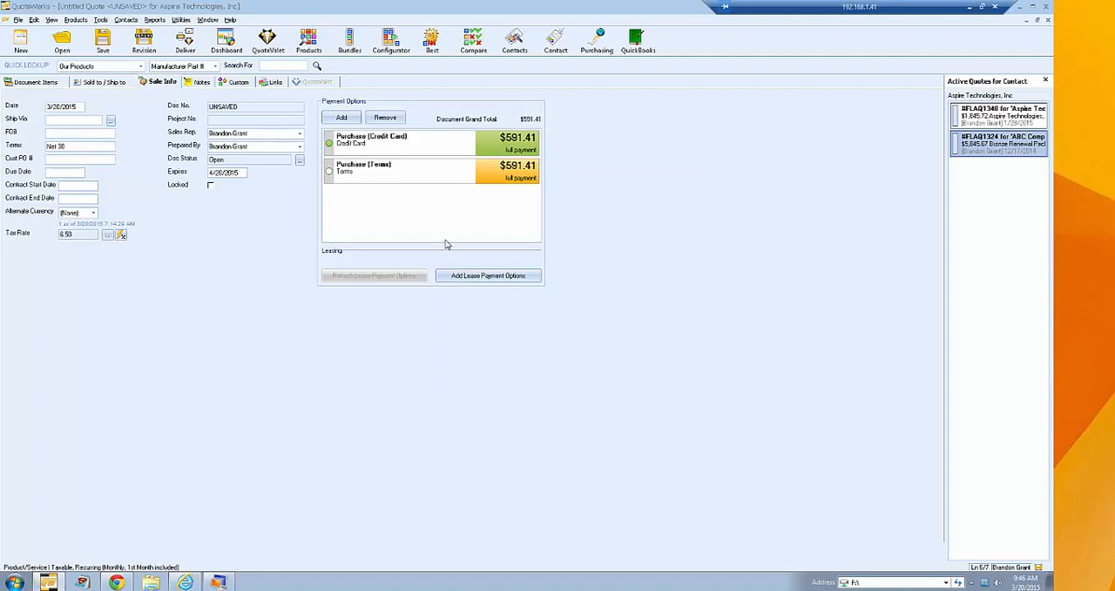
- Open the Lease Payment Calculator for the quote and list the available lease providers
{"action": "left_click", "coordinate": [533, 278]}
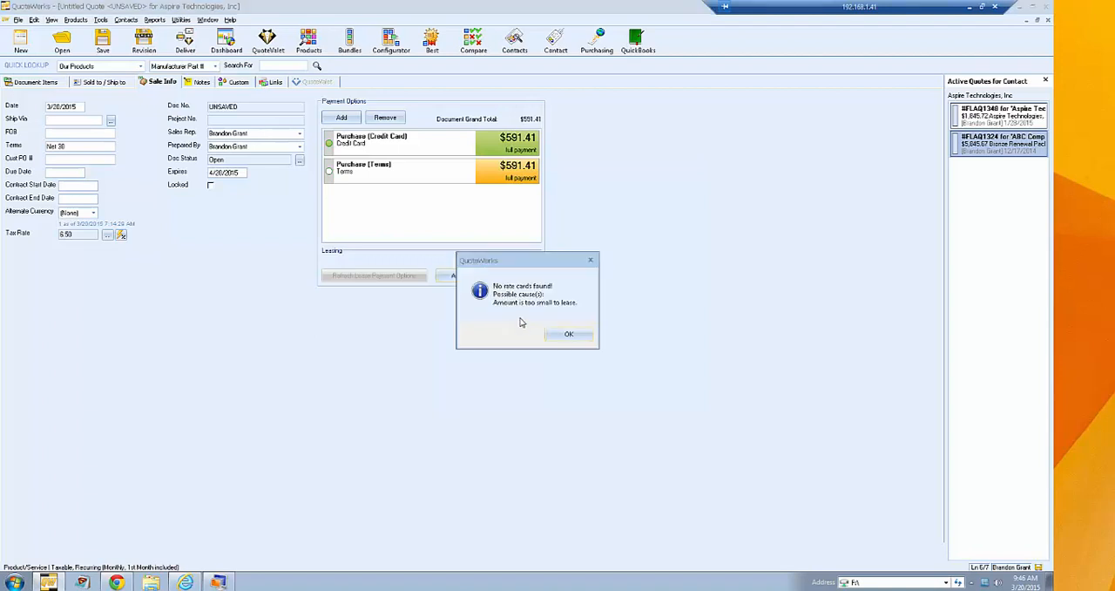
{"action": "left_click", "coordinate": [551, 332]}
{"action": "left_click", "coordinate": [629, 330]}
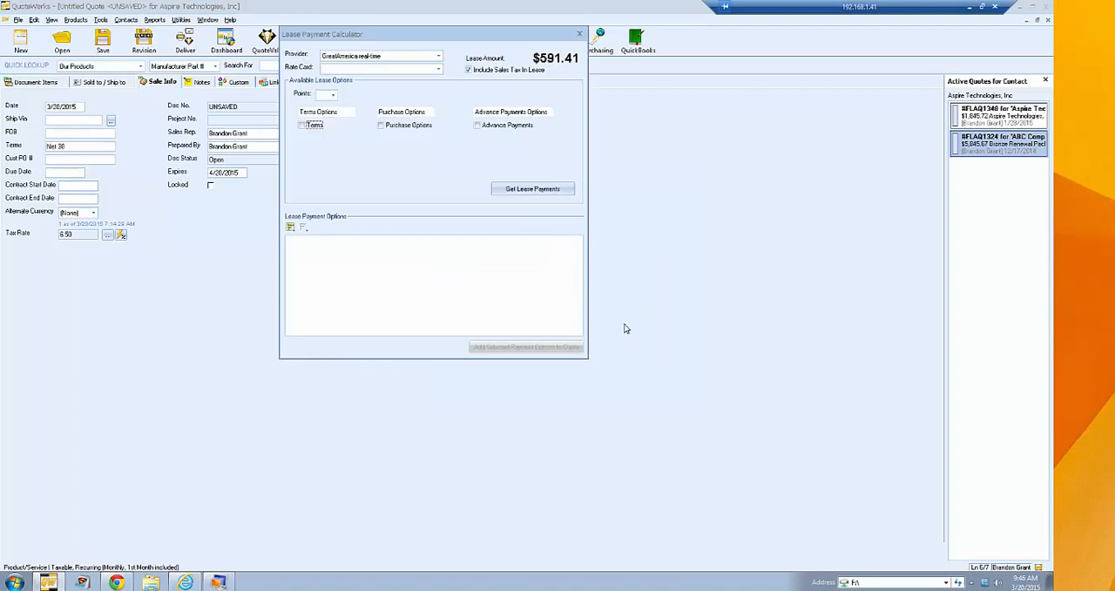
{"action": "left_click", "coordinate": [439, 70]}
{"action": "left_click", "coordinate": [438, 57]}
{"action": "left_click", "coordinate": [438, 56]}
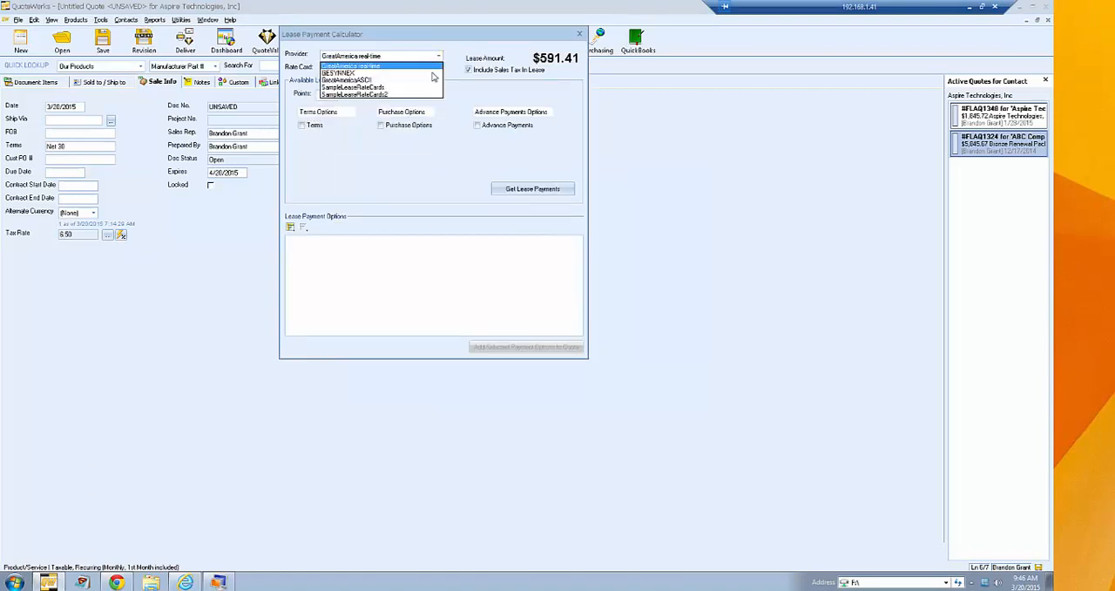
- Try the lease providers GESYNNEX, GreatAmericaASCII and SampleLeaseRateCards in turn, ending with SampleLeaseRateCards2
{"action": "left_click", "coordinate": [428, 73]}
{"action": "left_click", "coordinate": [437, 56]}
{"action": "left_click", "coordinate": [431, 81]}
{"action": "left_click", "coordinate": [439, 56]}
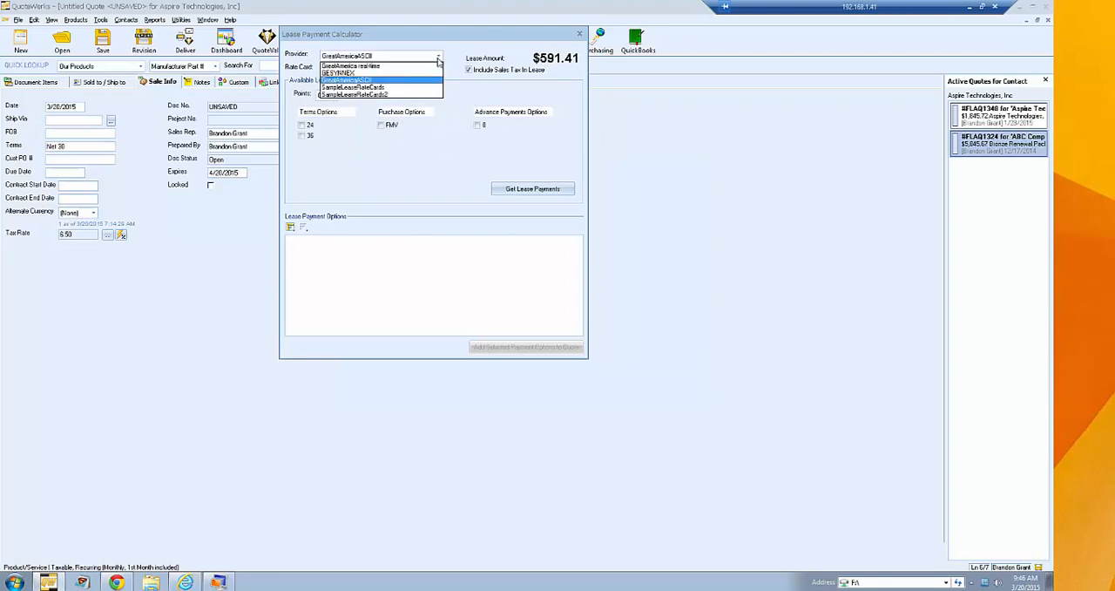
{"action": "left_click", "coordinate": [428, 88]}
{"action": "left_click", "coordinate": [438, 57]}
{"action": "left_click", "coordinate": [428, 94]}
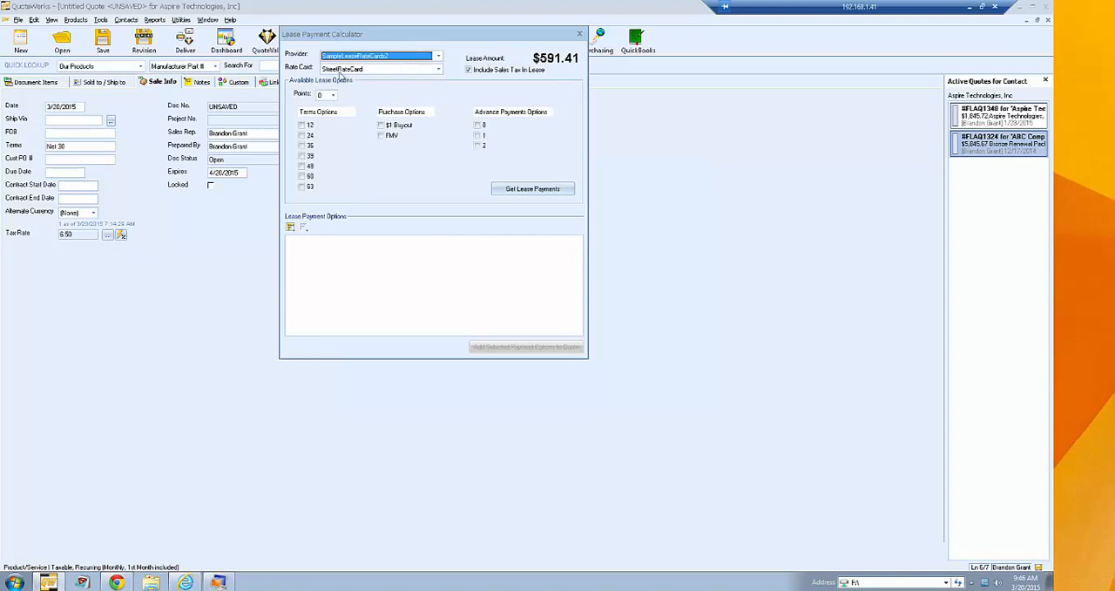
- Try to calculate lease payments for 12, 24 and 36 month terms with $1 Buyout and 0 advance payments
{"action": "left_click", "coordinate": [333, 96]}
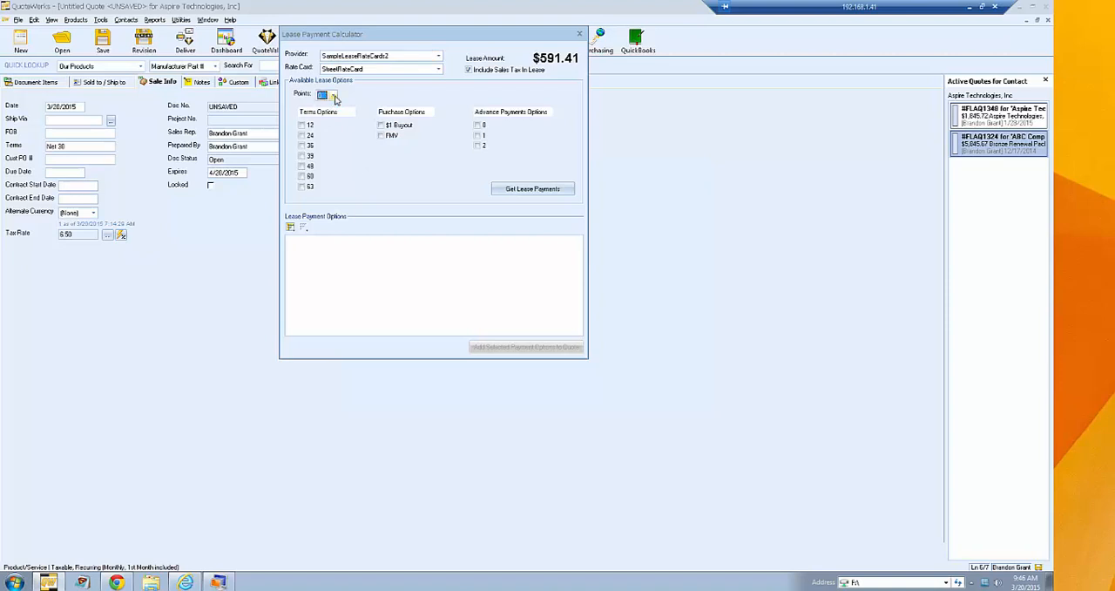
{"action": "left_click", "coordinate": [302, 124]}
{"action": "left_click", "coordinate": [302, 135]}
{"action": "left_click", "coordinate": [302, 146]}
{"action": "left_click", "coordinate": [382, 125]}
{"action": "left_click", "coordinate": [477, 124]}
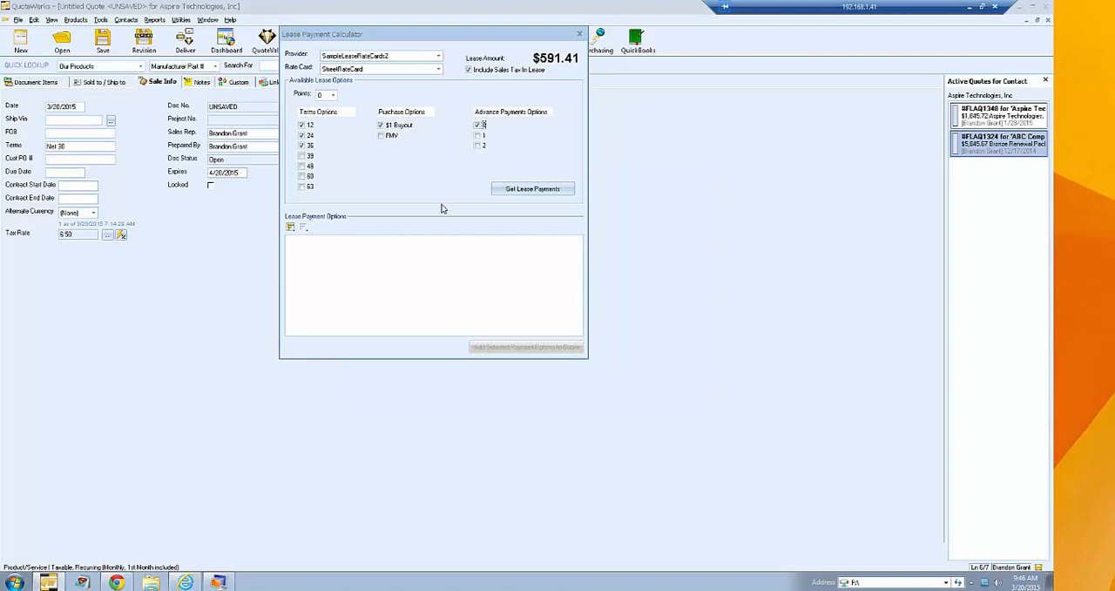
{"action": "left_click", "coordinate": [534, 193]}
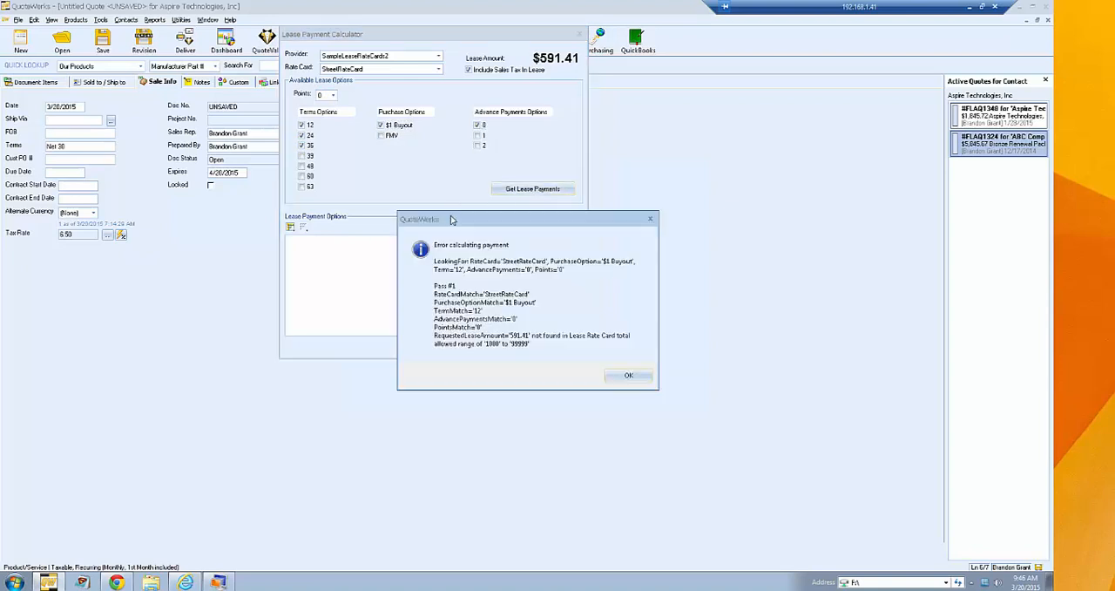
{"action": "left_click", "coordinate": [621, 387]}
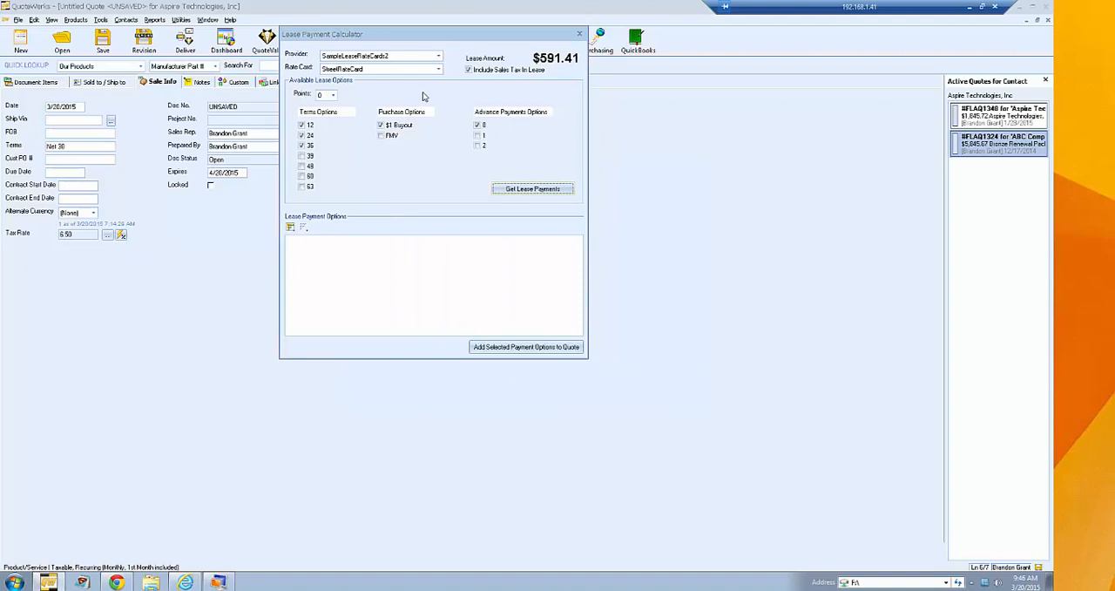
- Change the lease provider to GreatAmerica real-time and check its available rate cards
{"action": "left_click", "coordinate": [427, 70]}
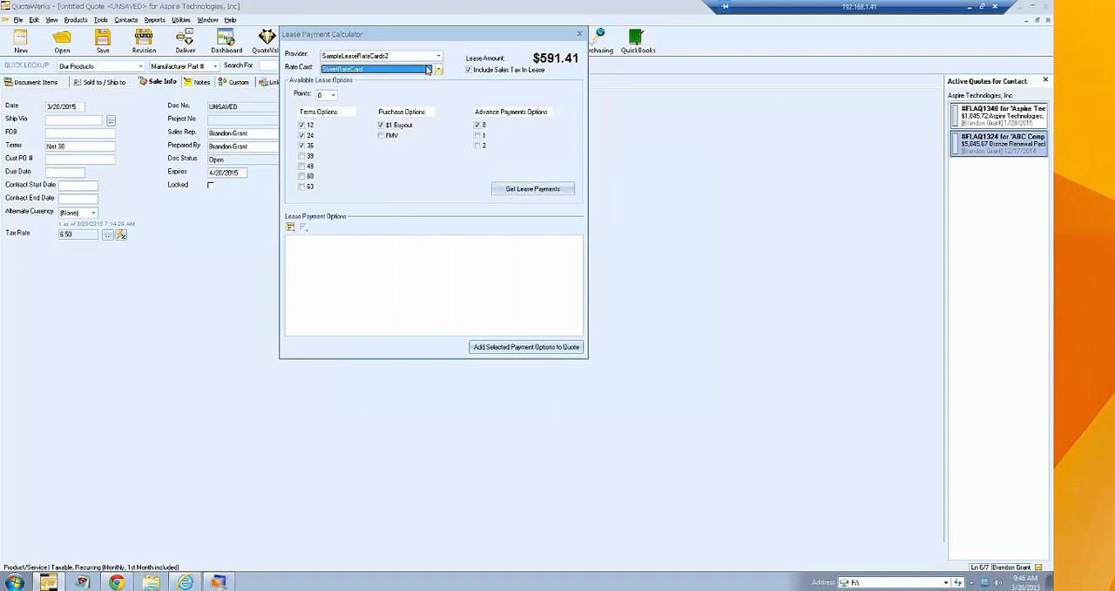
{"action": "left_click", "coordinate": [431, 55]}
{"action": "left_click", "coordinate": [420, 73]}
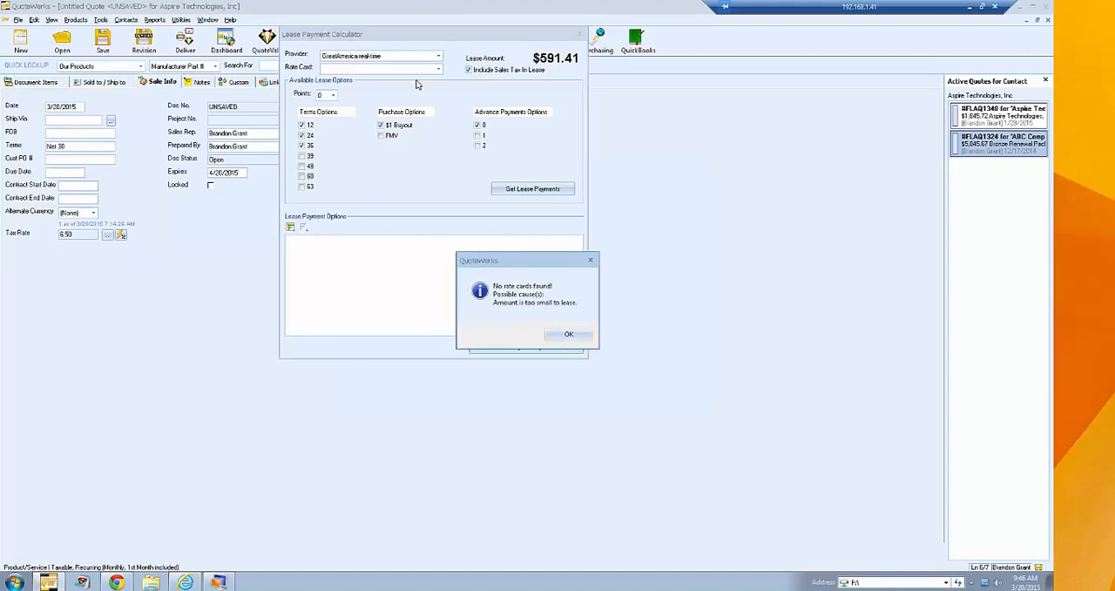
{"action": "left_click", "coordinate": [574, 338]}
{"action": "left_click", "coordinate": [434, 69]}
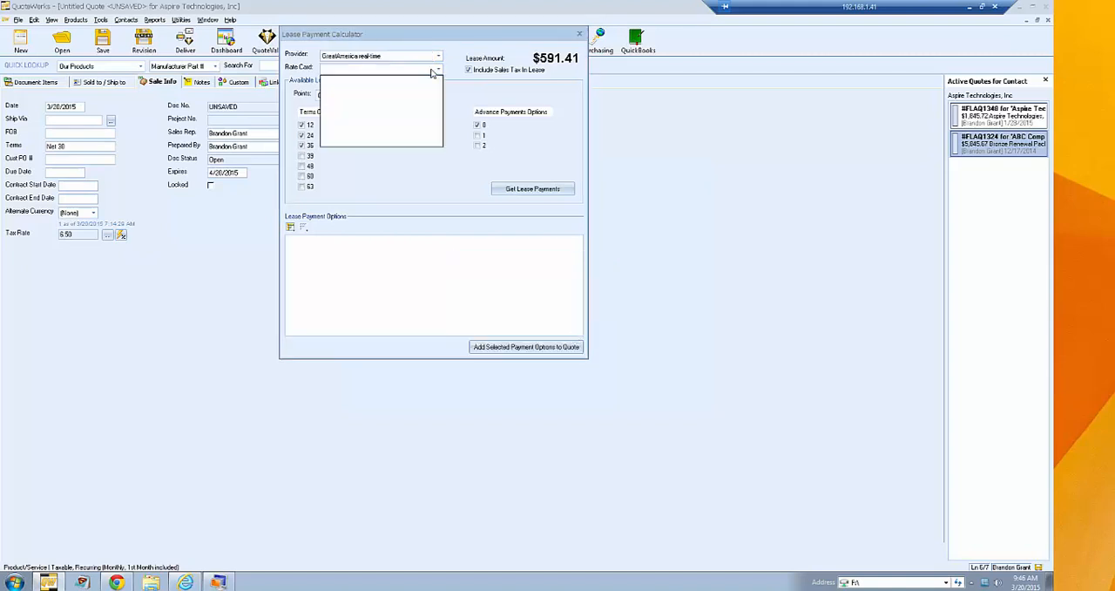
{"action": "left_click", "coordinate": [434, 70]}
- Try to calculate lease payments with provider GESYNNEX and its Standard rate card, and close the calculator
{"action": "left_click", "coordinate": [439, 58]}
{"action": "left_click", "coordinate": [427, 72]}
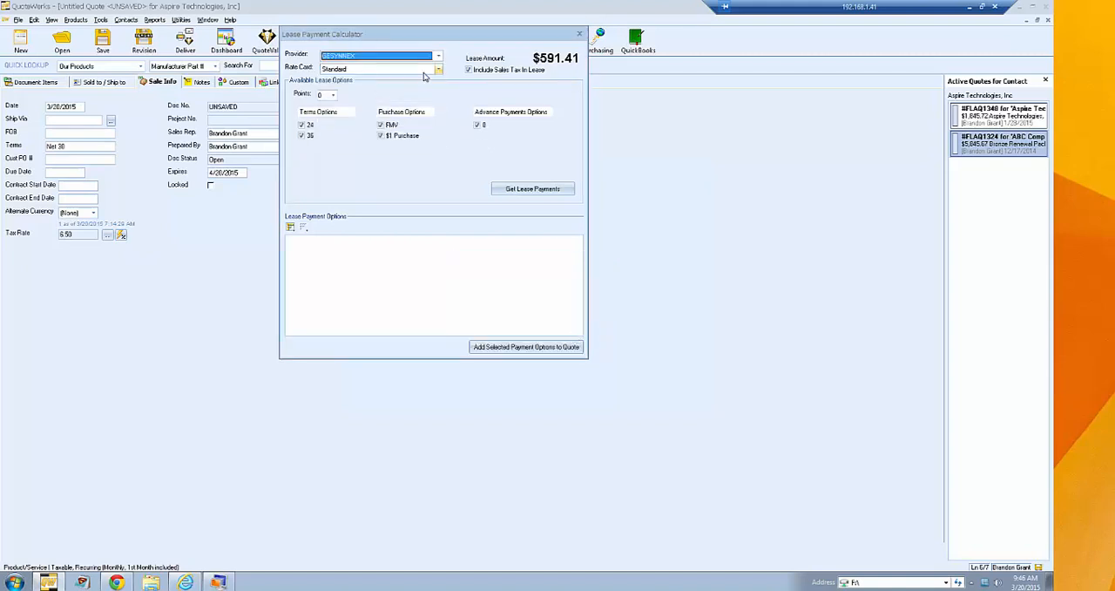
{"action": "left_click", "coordinate": [523, 191]}
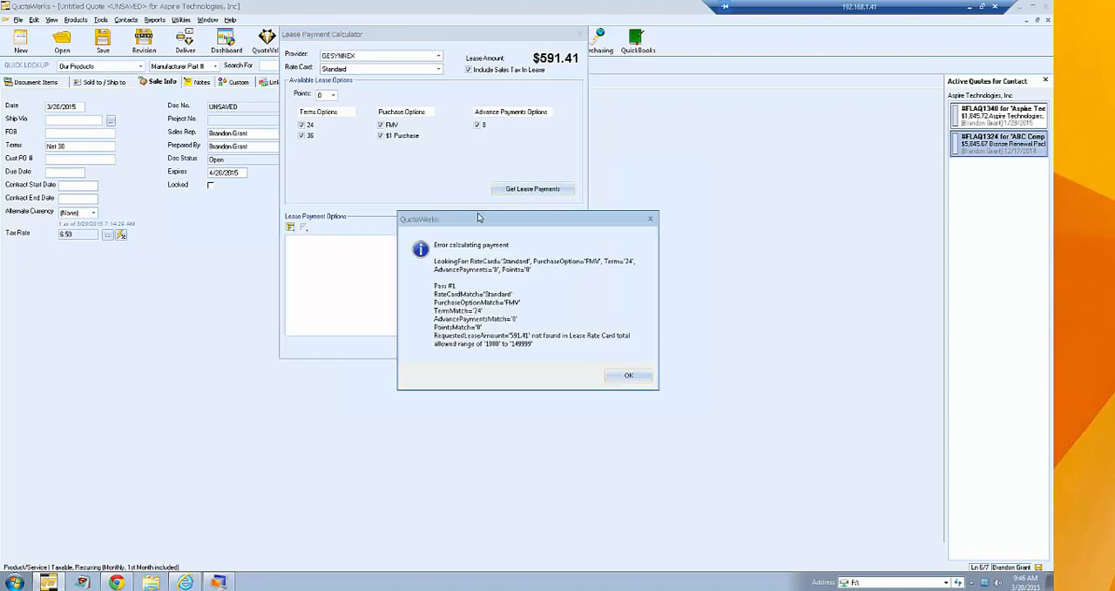
{"action": "left_click", "coordinate": [627, 380]}
{"action": "left_click", "coordinate": [629, 393]}
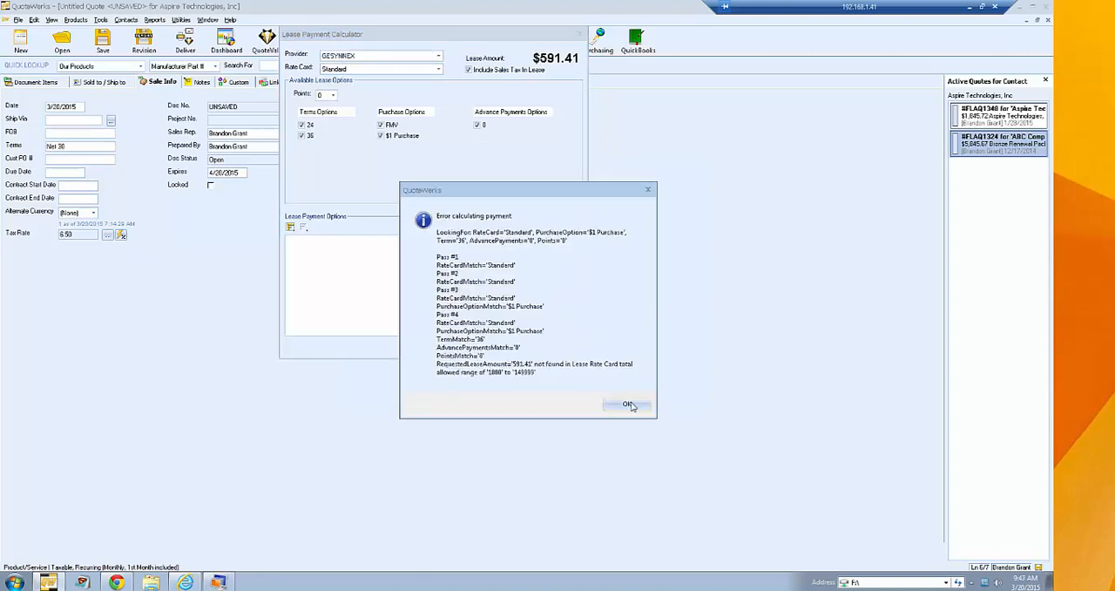
{"action": "left_click", "coordinate": [631, 405]}
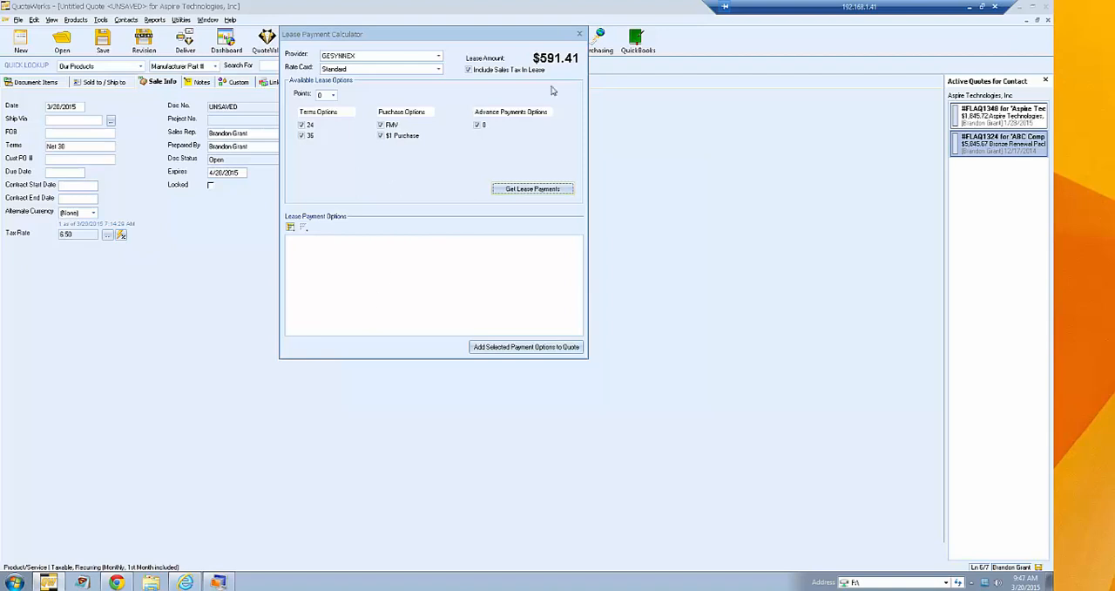
{"action": "left_click", "coordinate": [579, 34]}
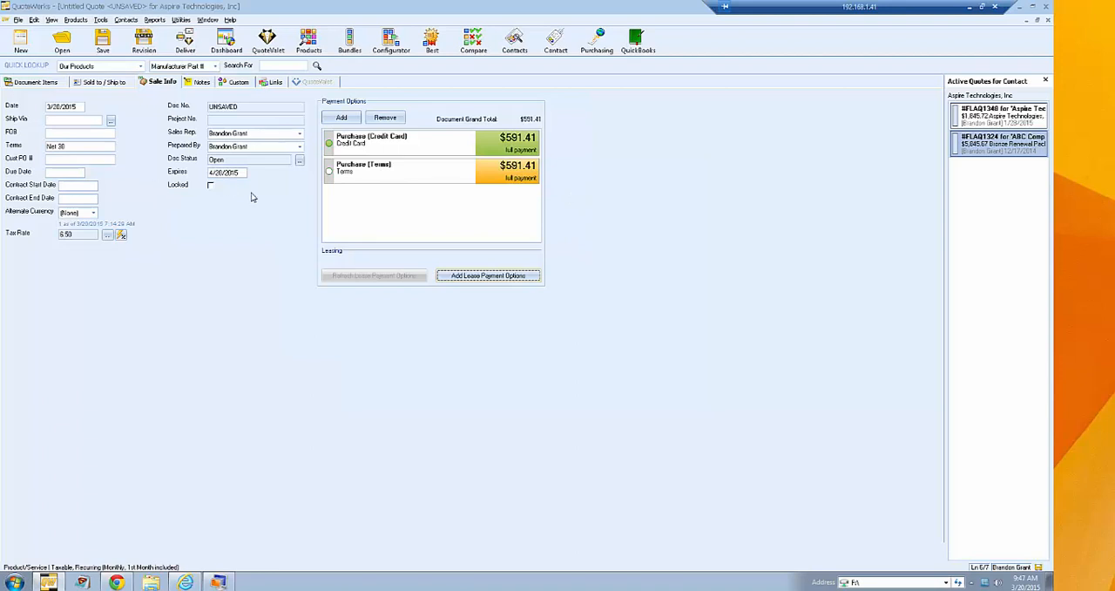
- Apply a quantity of 25 to the four Tripp Lite lines and the Monthly Monitoring Service line in the document items
{"action": "left_click", "coordinate": [26, 82]}
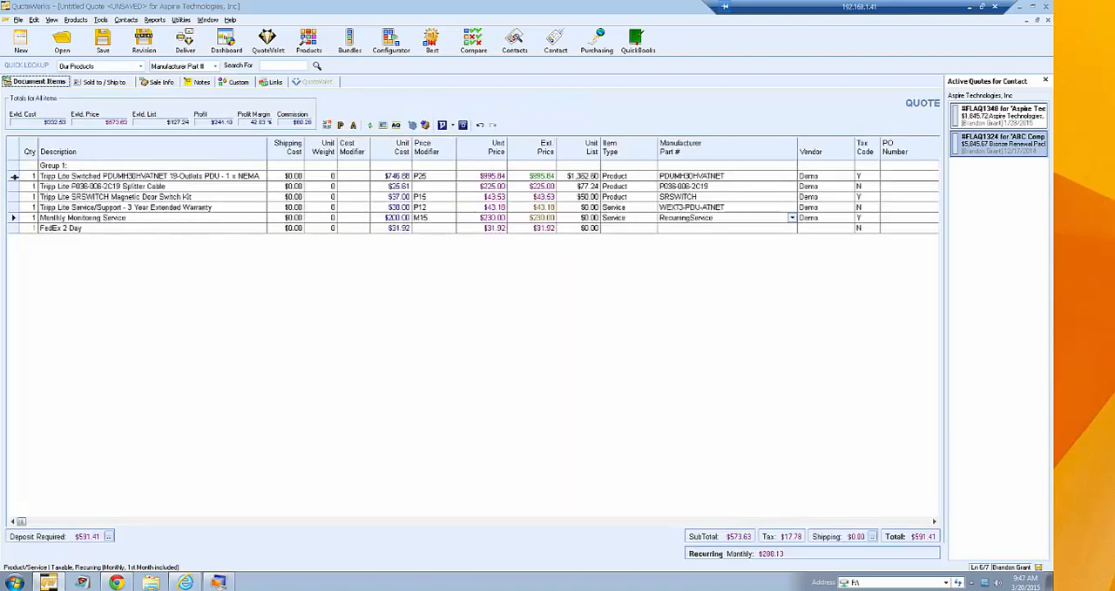
{"action": "left_click", "coordinate": [30, 177]}
{"action": "key", "text": "F2"}
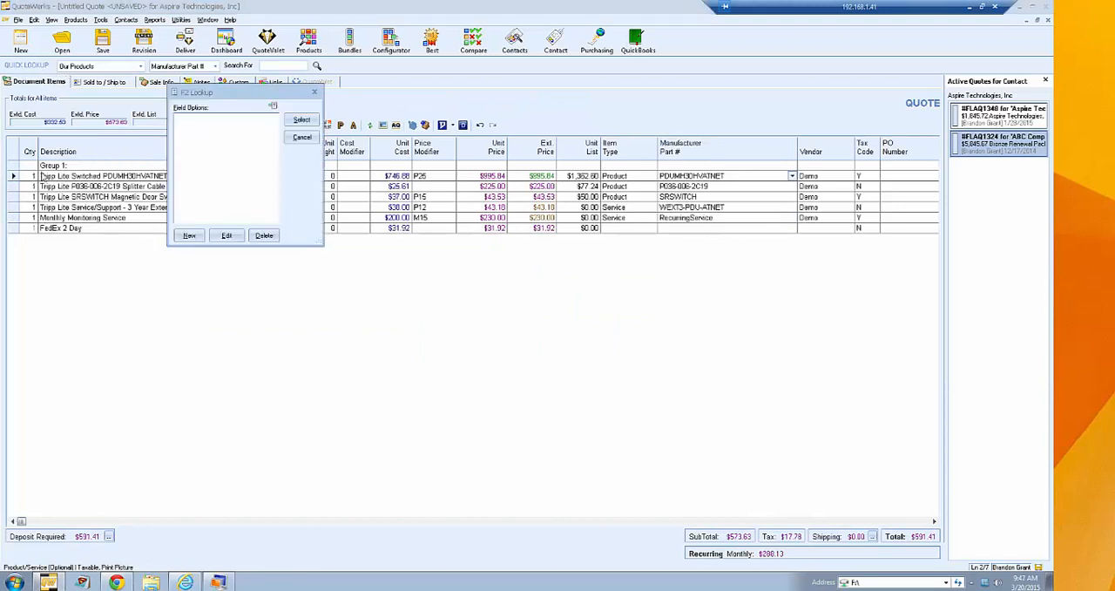
{"action": "left_click", "coordinate": [301, 137]}
{"action": "right_click", "coordinate": [10, 218]}
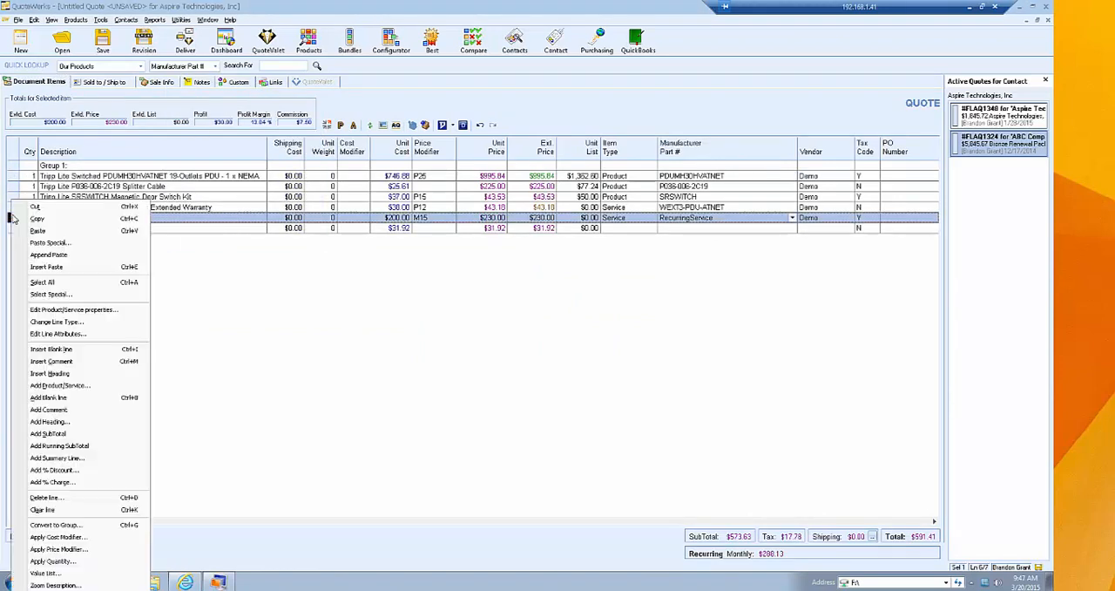
{"action": "left_click", "coordinate": [16, 177], "text": "shift"}
{"action": "right_click", "coordinate": [16, 176]}
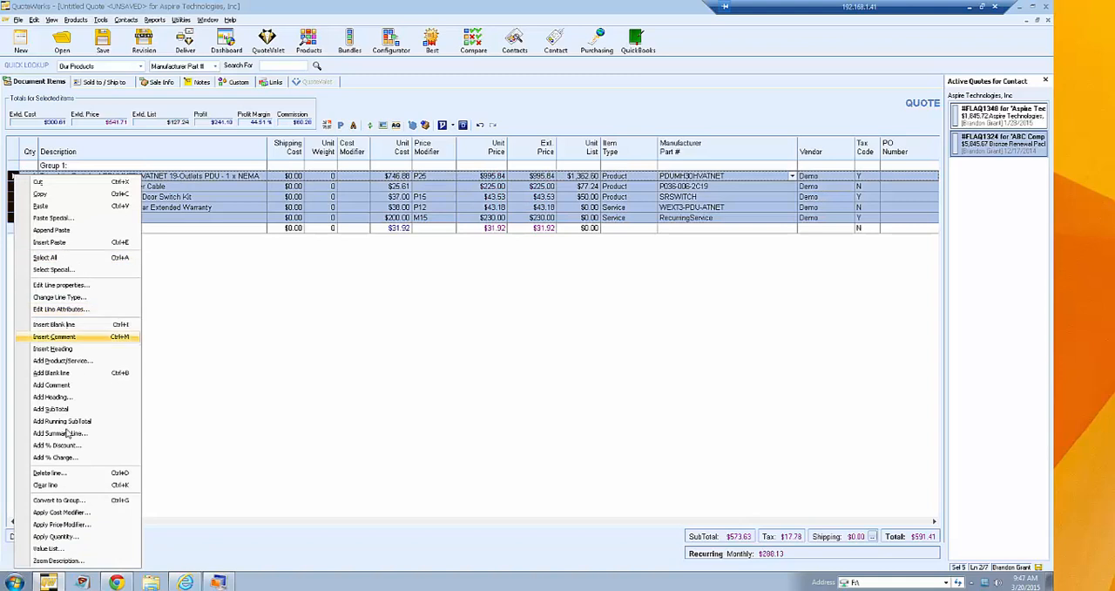
{"action": "left_click", "coordinate": [77, 536]}
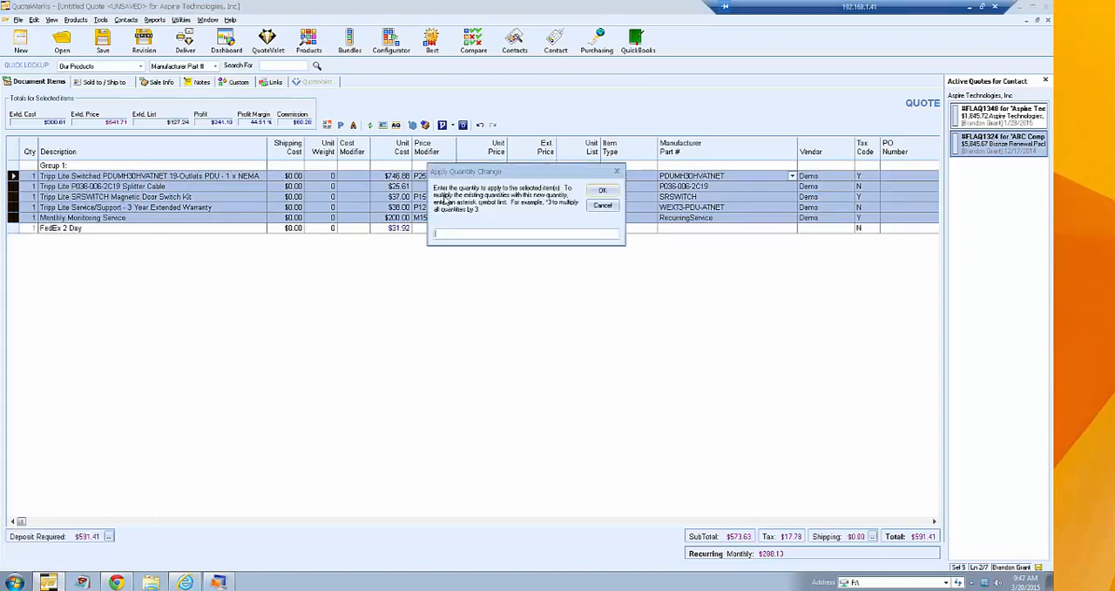
{"action": "type", "text": "25"}
{"action": "key", "text": "Return"}
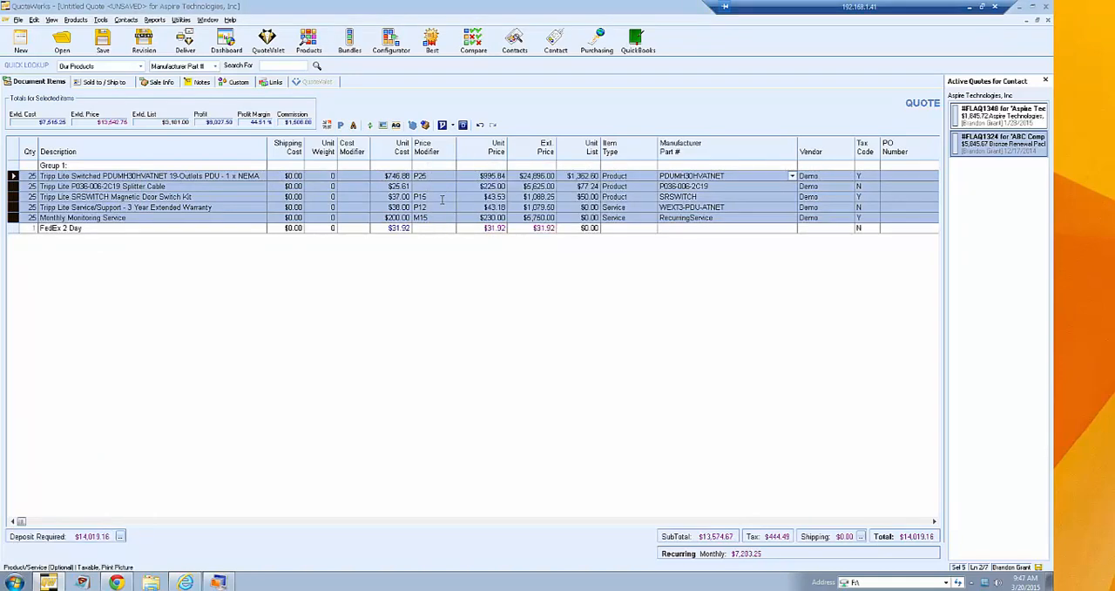
- Calculate GreatAmerica real-time lease payments for the quote with the $1 Lease purchase option
{"action": "left_click", "coordinate": [163, 83]}
{"action": "left_click", "coordinate": [521, 277]}
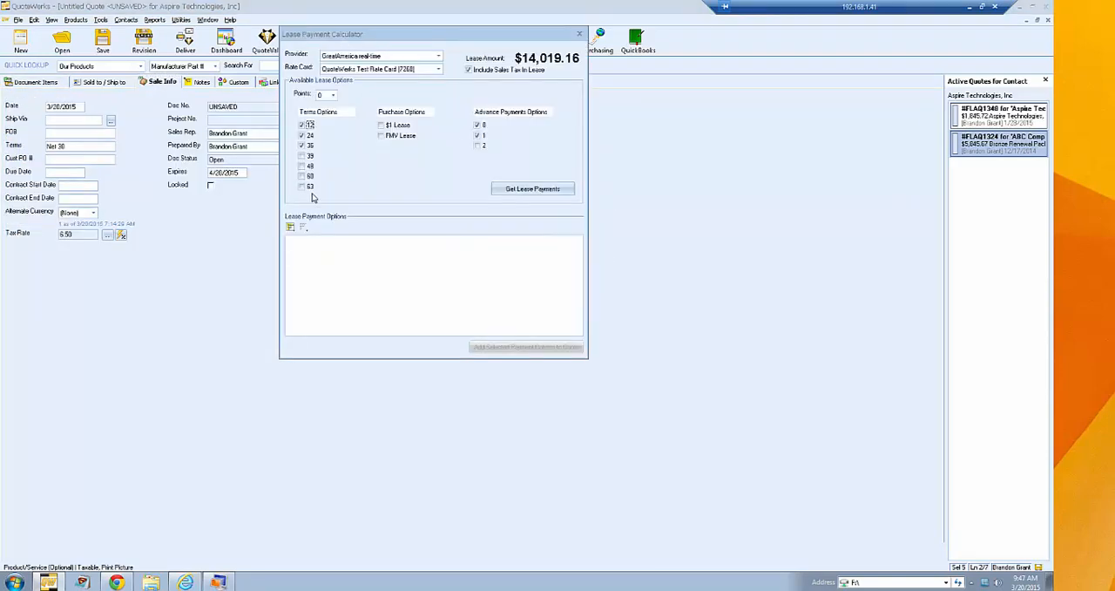
{"action": "left_click", "coordinate": [521, 195]}
{"action": "left_click", "coordinate": [689, 347]}
{"action": "left_click", "coordinate": [381, 124]}
{"action": "left_click", "coordinate": [523, 192]}
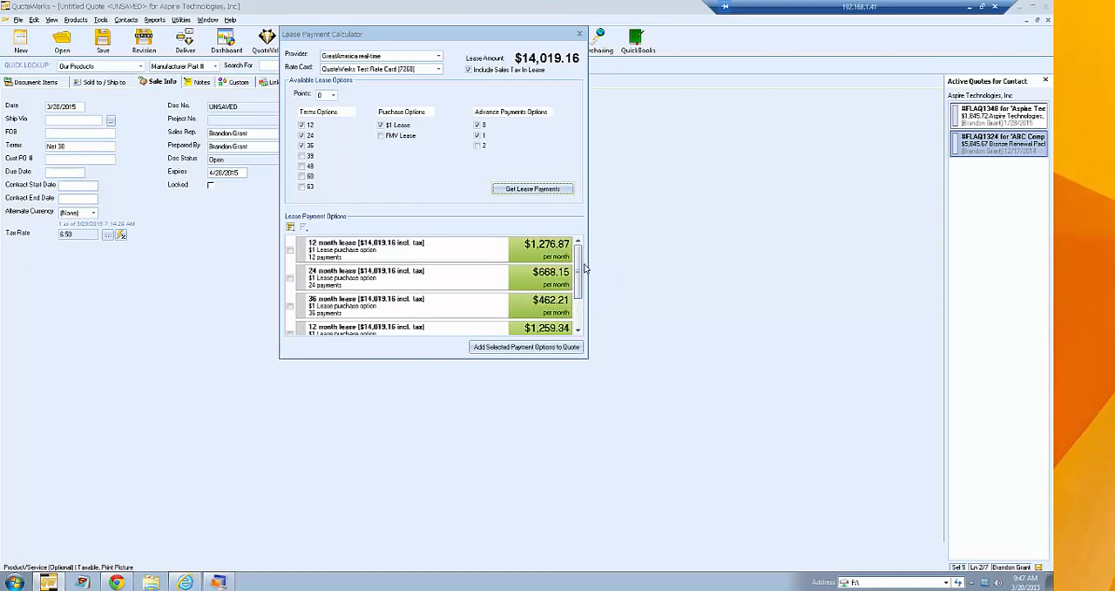
- Add the first 12 month and 24 month $1 Lease payment options to the quote
{"action": "mouse_move", "coordinate": [579, 262]}
{"action": "left_mouse_down"}
{"action": "mouse_move", "coordinate": [585, 298]}
{"action": "mouse_move", "coordinate": [589, 263]}
{"action": "left_mouse_up"}
{"action": "left_click", "coordinate": [579, 333]}
{"action": "left_click", "coordinate": [578, 334]}
{"action": "left_click", "coordinate": [578, 241]}
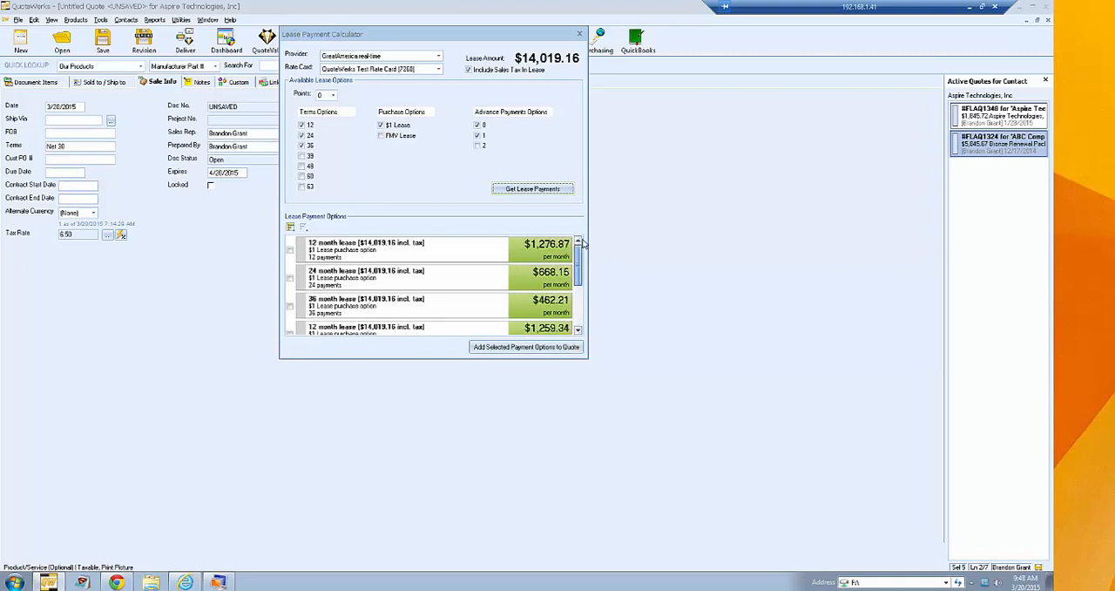
{"action": "left_click", "coordinate": [290, 251]}
{"action": "left_click", "coordinate": [289, 278]}
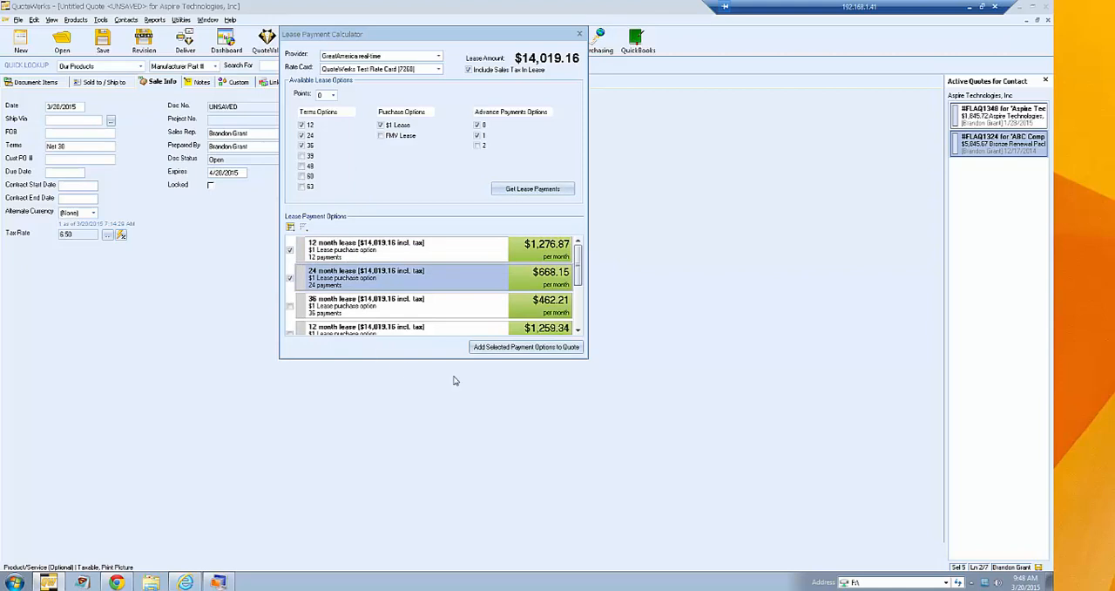
{"action": "left_click", "coordinate": [502, 347]}
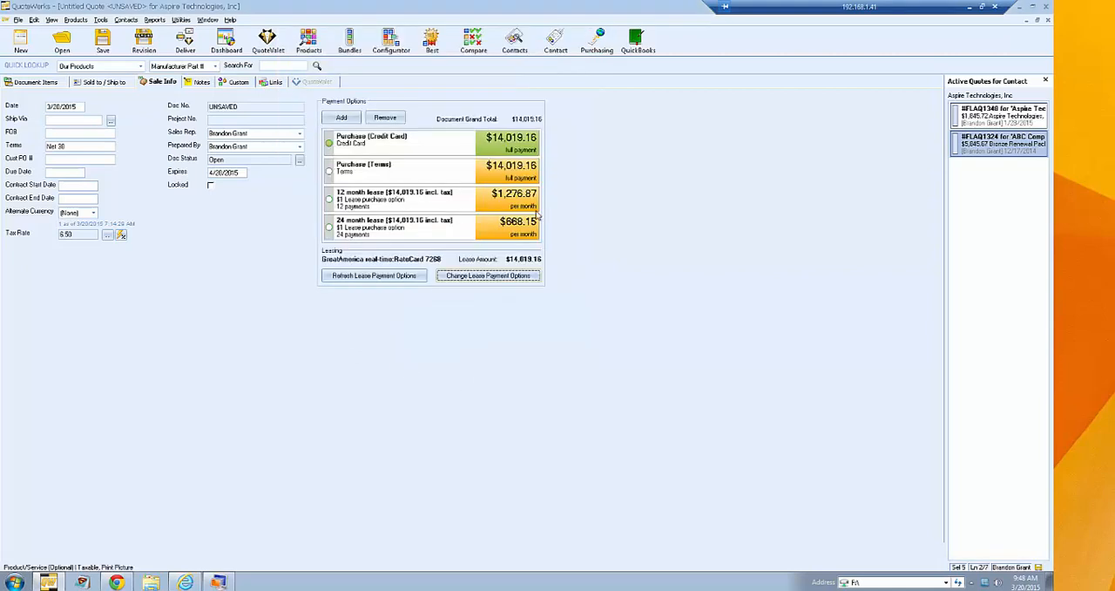
- Review the Purchase (Terms), 12 month lease and 24 month lease payment options on the quote
{"action": "left_click", "coordinate": [428, 176]}
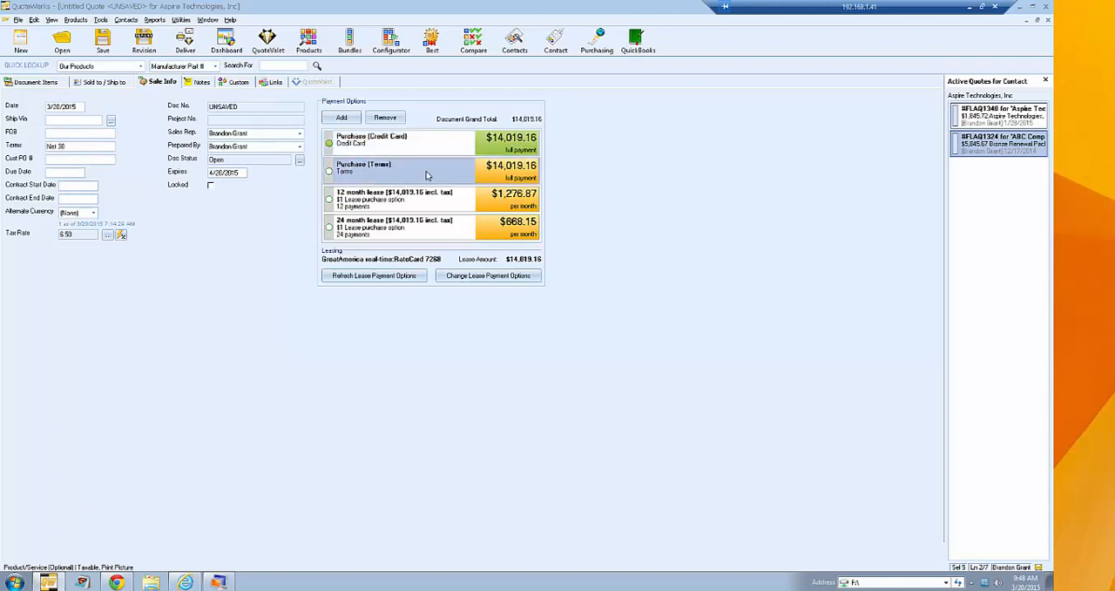
{"action": "left_click", "coordinate": [438, 203]}
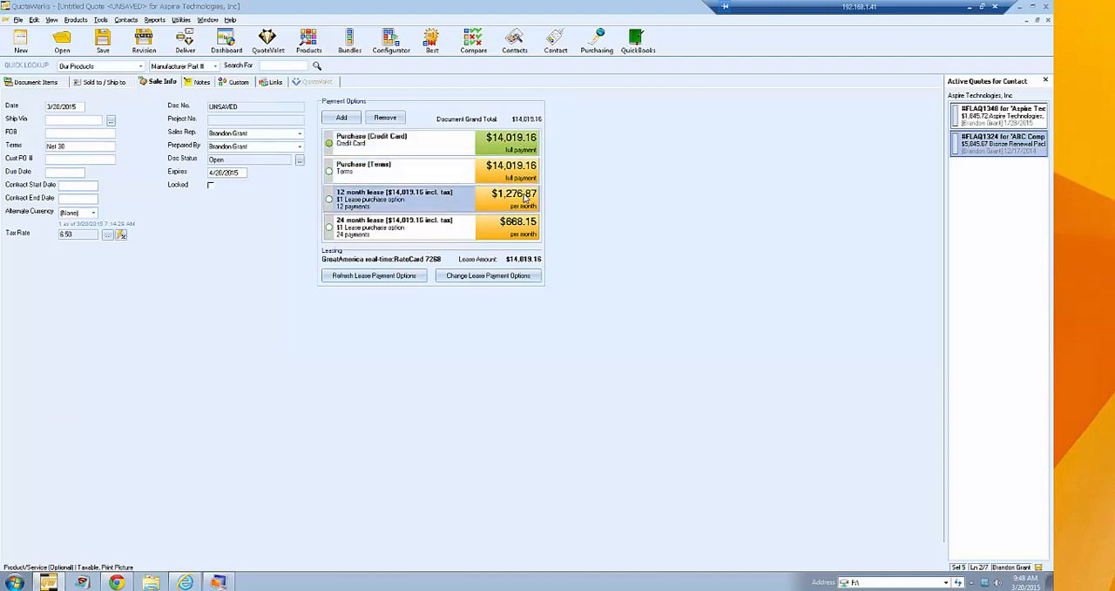
{"action": "left_click", "coordinate": [427, 232]}
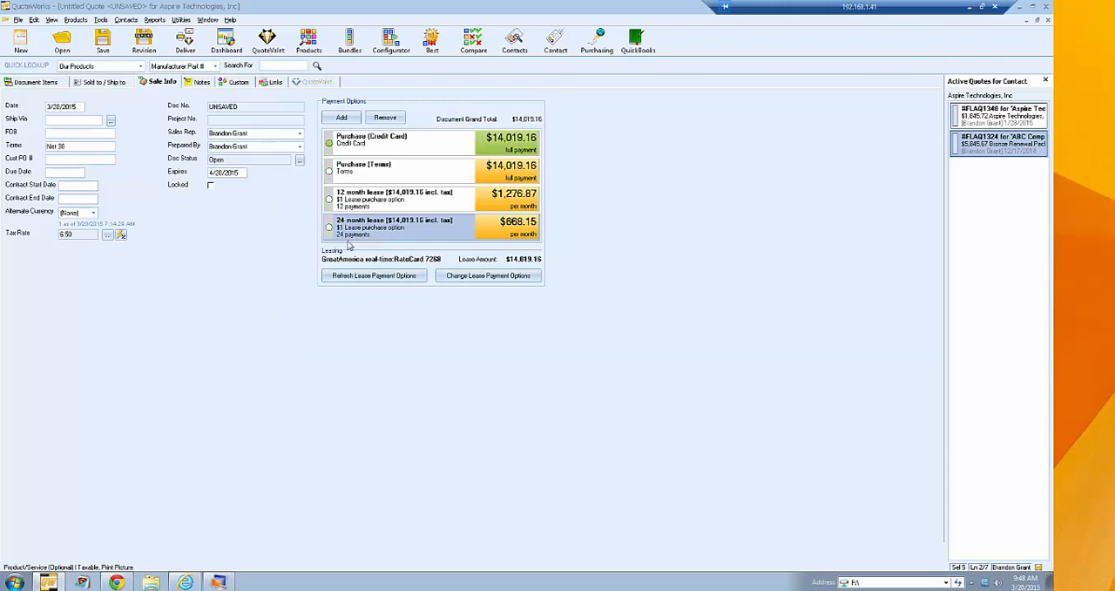
- Preview the quote with the GreatAmerica-Finance layout, examine its pages through to the payment options, and close the preview and delivery window
{"action": "left_click", "coordinate": [185, 41]}
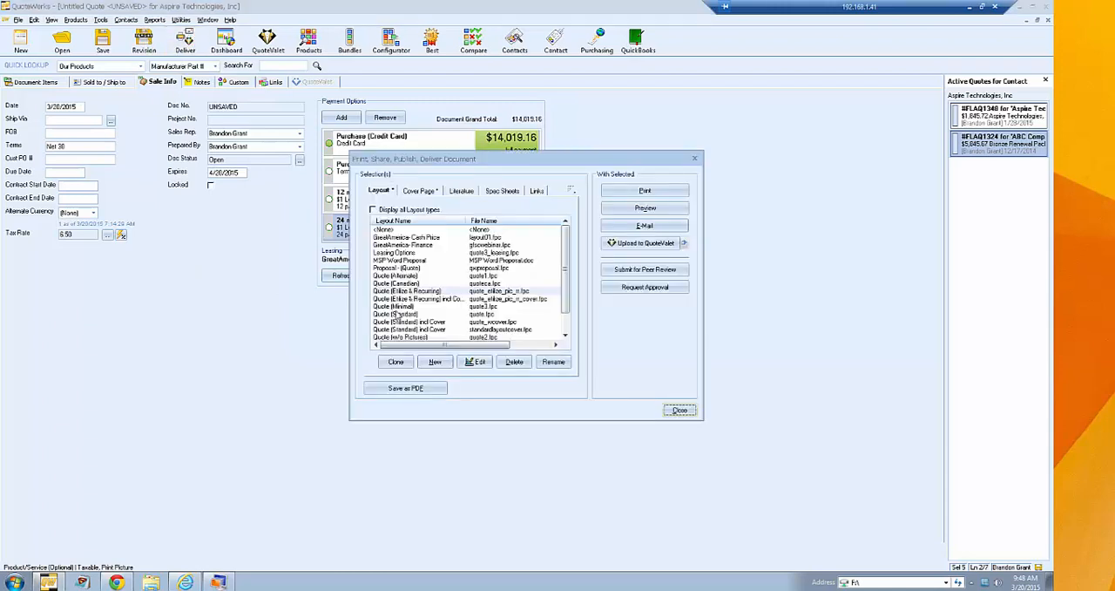
{"action": "left_click", "coordinate": [434, 246]}
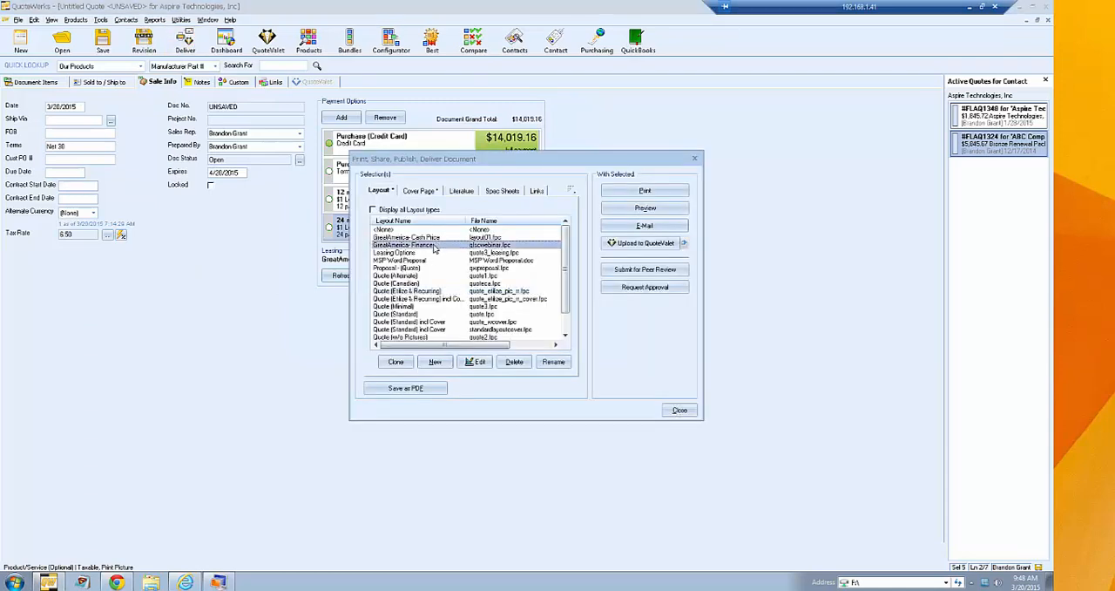
{"action": "left_click", "coordinate": [643, 210]}
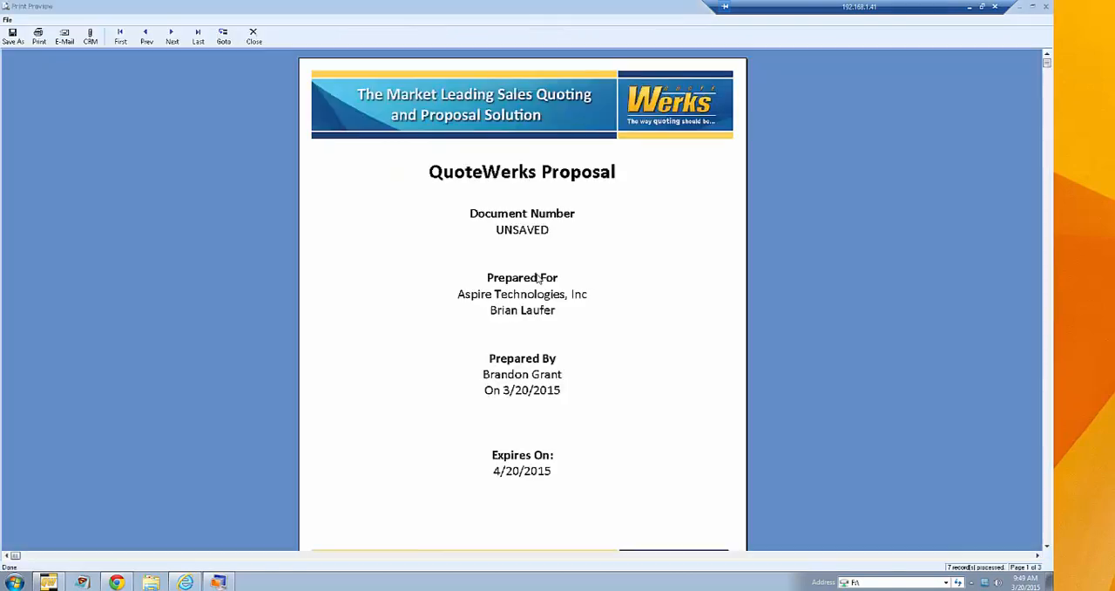
{"action": "left_click", "coordinate": [173, 38]}
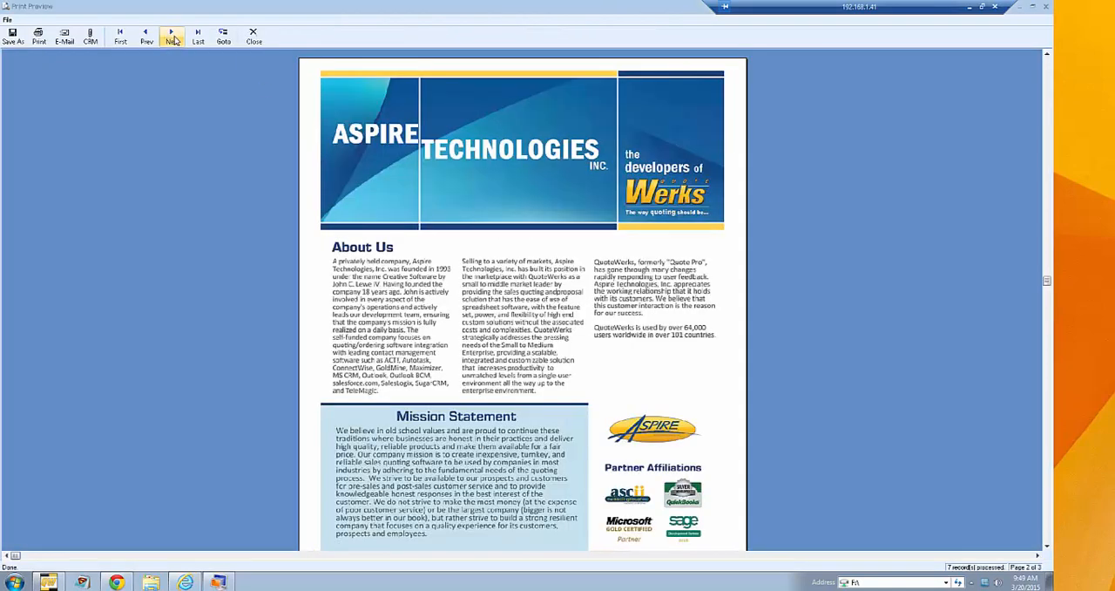
{"action": "left_click", "coordinate": [173, 39]}
{"action": "scroll", "coordinate": [470, 218], "scroll_direction": "down", "scroll_amount": 2}
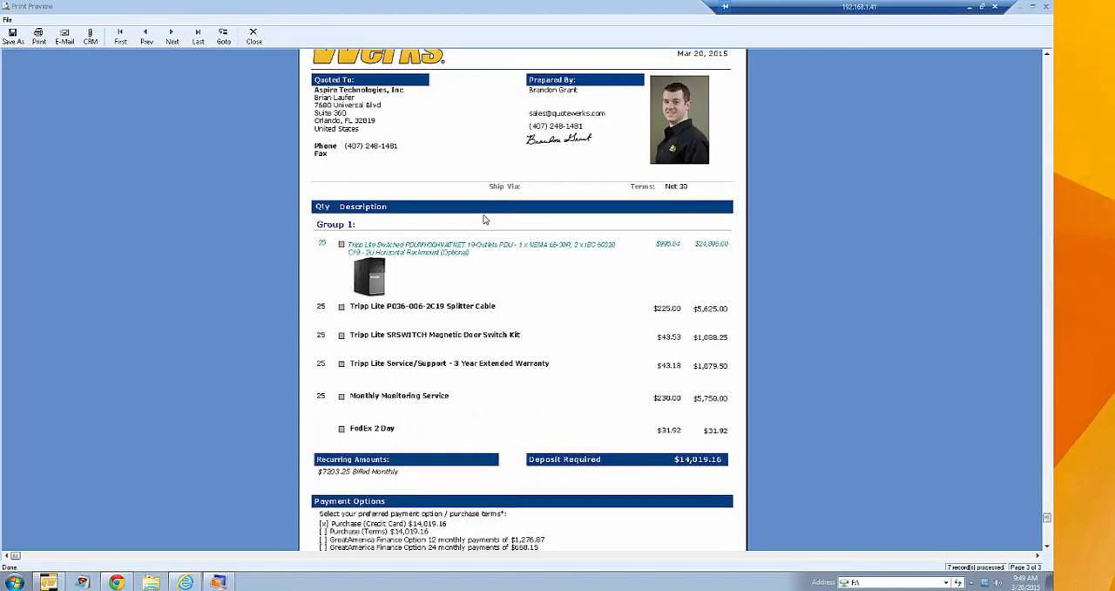
{"action": "scroll", "coordinate": [497, 231], "scroll_direction": "down", "scroll_amount": 1}
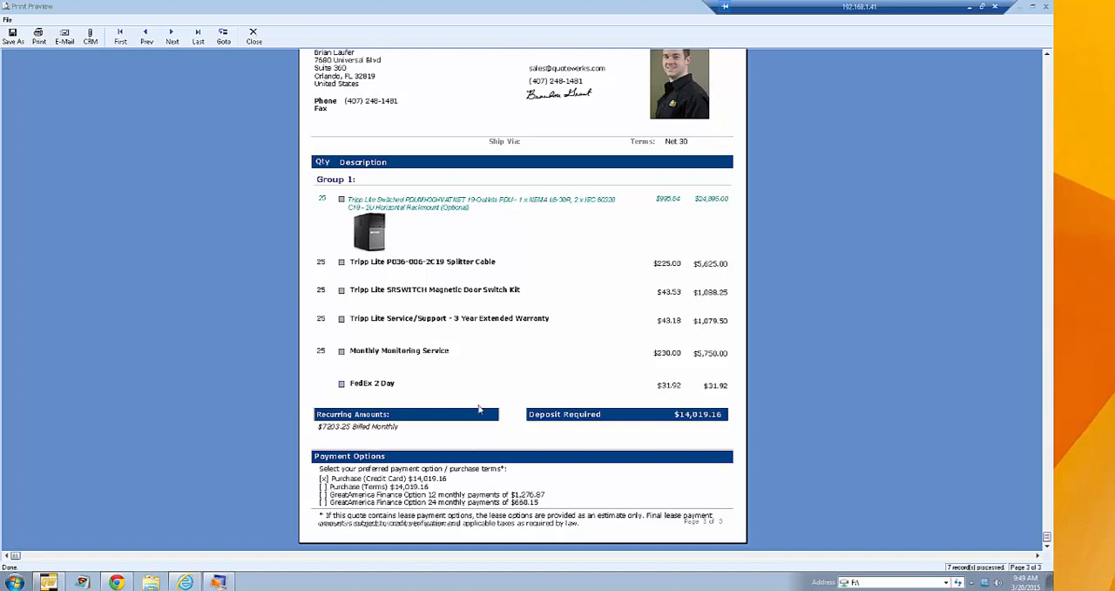
{"action": "left_click", "coordinate": [253, 37]}
{"action": "left_click", "coordinate": [678, 410]}
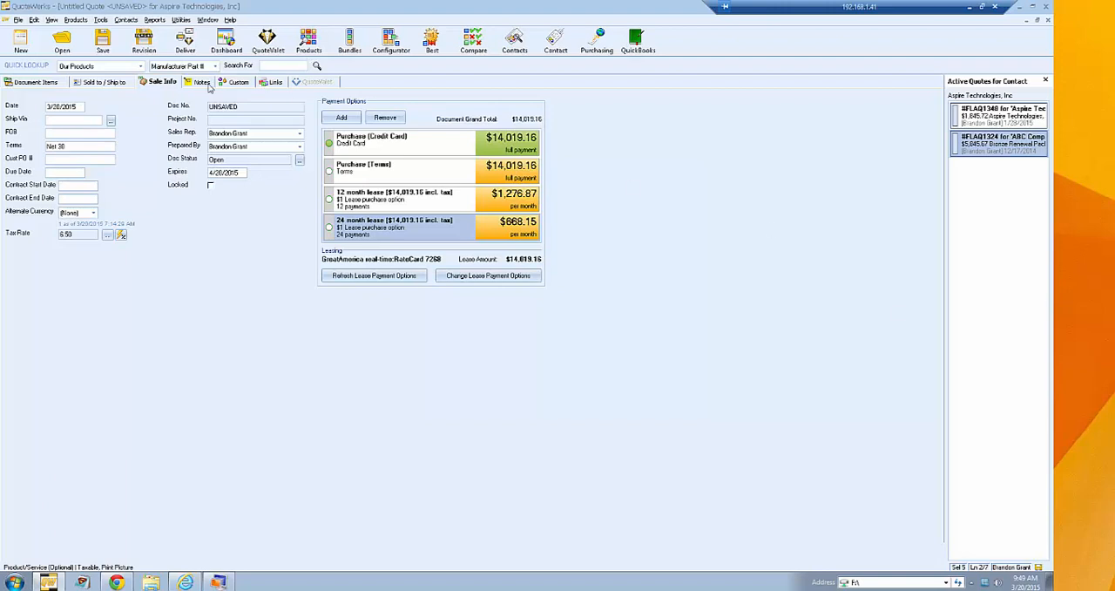
- Inspect the default introduction and closing text settings for new quotes in the quote's notes, without changing them
{"action": "left_click", "coordinate": [201, 82]}
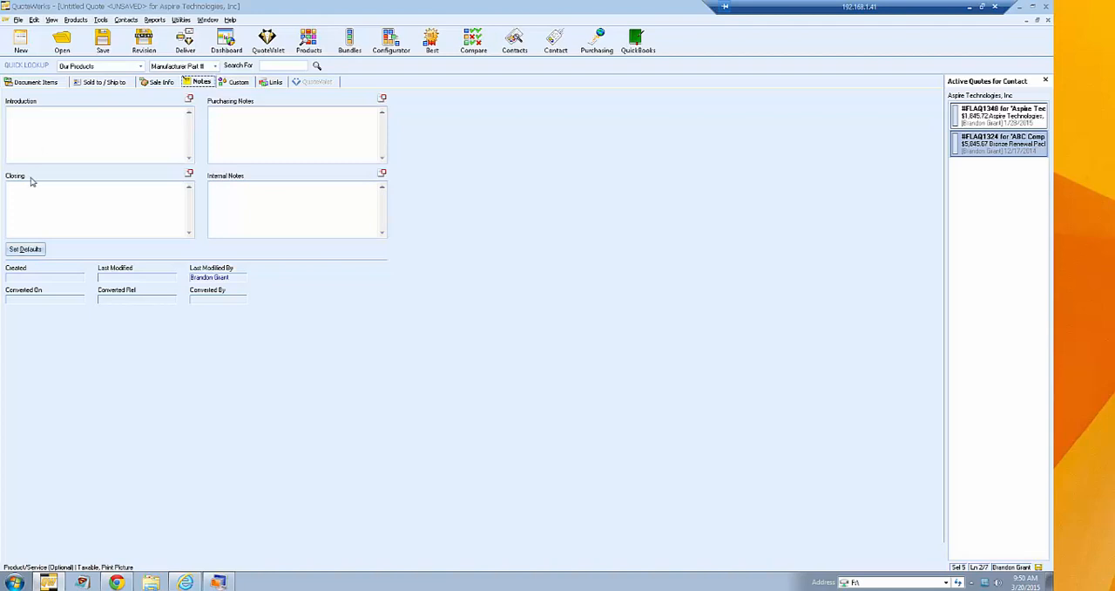
{"action": "left_click", "coordinate": [25, 249]}
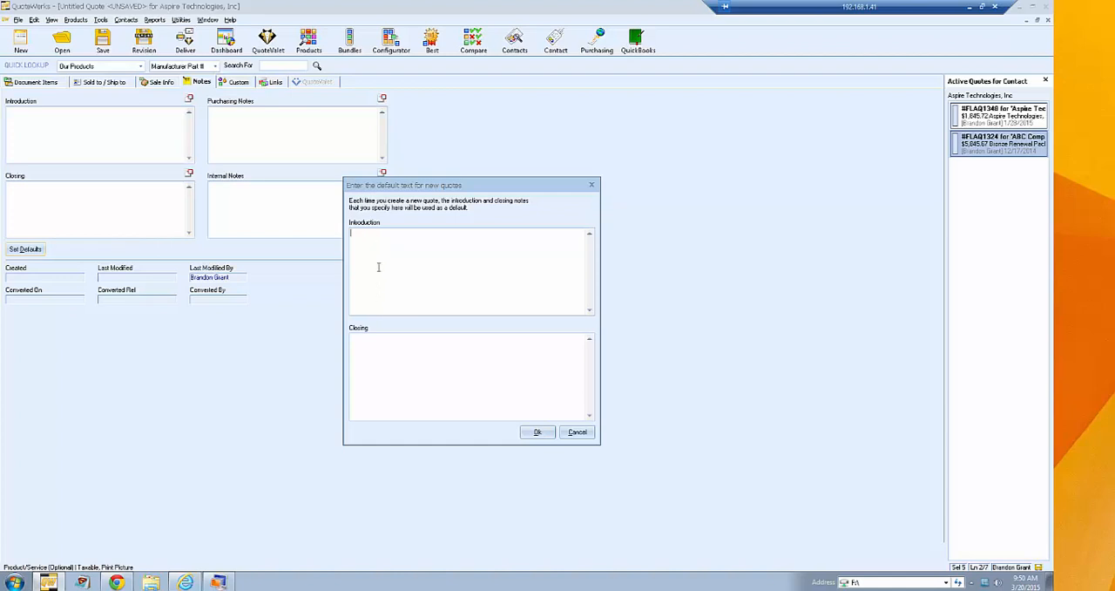
{"action": "left_click", "coordinate": [578, 432]}
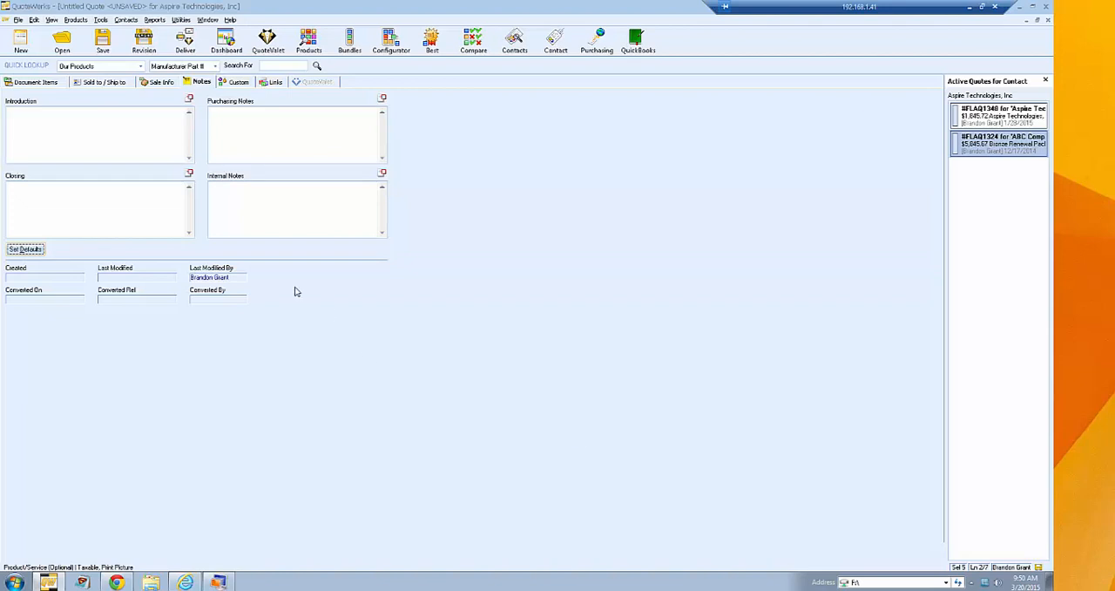
- Examine the F2 Lookup field options for the Introduction note and recheck the default note text, cancelling both
{"action": "left_click", "coordinate": [91, 138]}
{"action": "key", "text": "F2"}
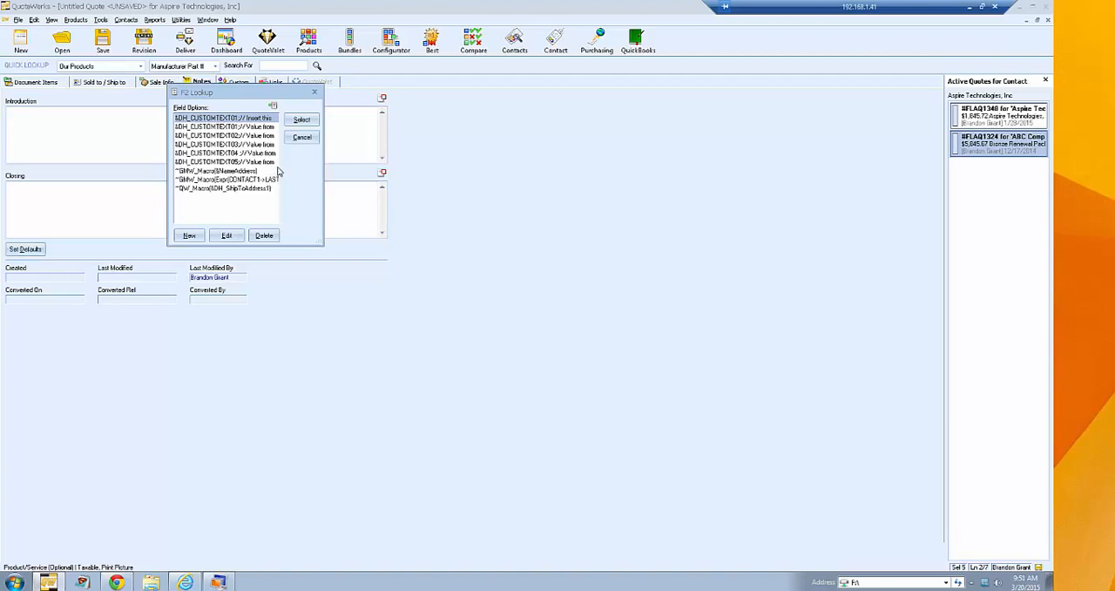
{"action": "left_click", "coordinate": [302, 139]}
{"action": "left_click", "coordinate": [26, 249]}
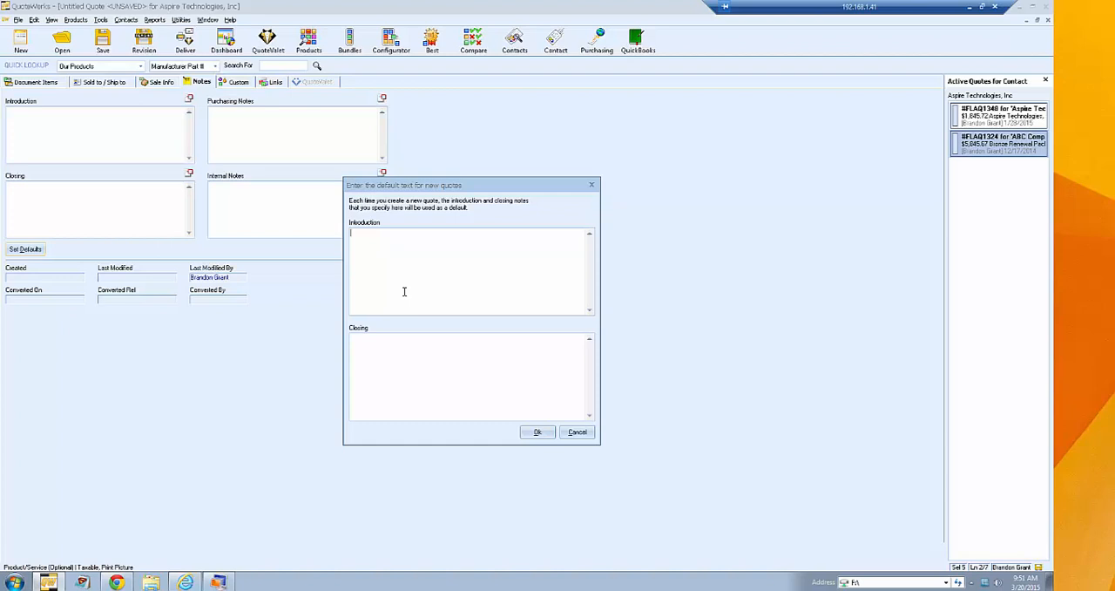
{"action": "left_click", "coordinate": [575, 433]}
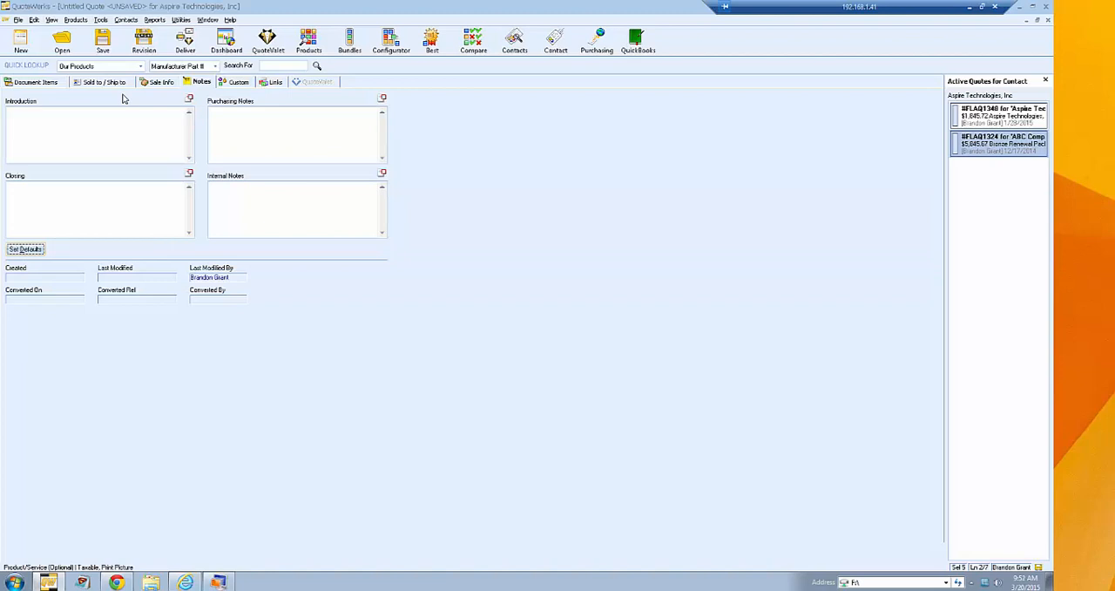
- Examine the quote's custom fields and sale information, and return to the Closing note
{"action": "left_click", "coordinate": [237, 82]}
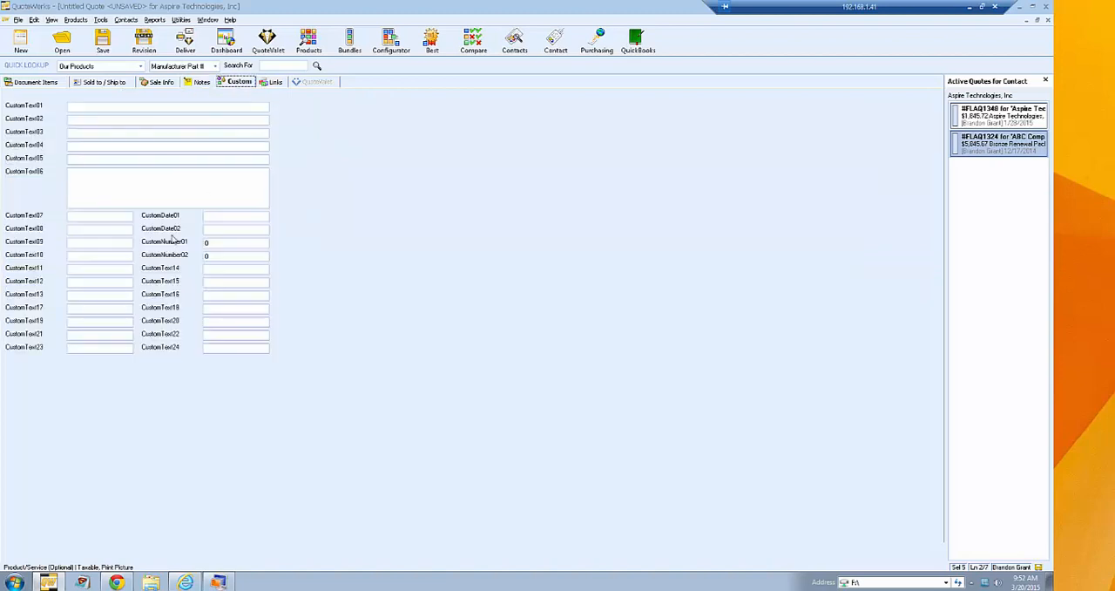
{"action": "left_click", "coordinate": [89, 180]}
{"action": "left_click", "coordinate": [162, 82]}
{"action": "left_click", "coordinate": [207, 85]}
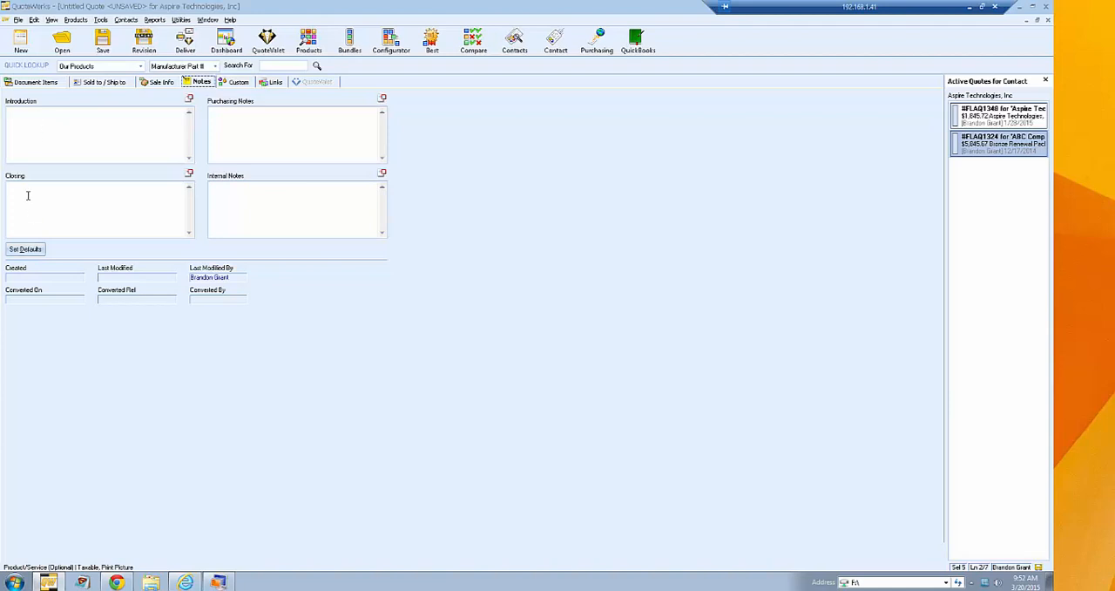
{"action": "left_click", "coordinate": [53, 204]}
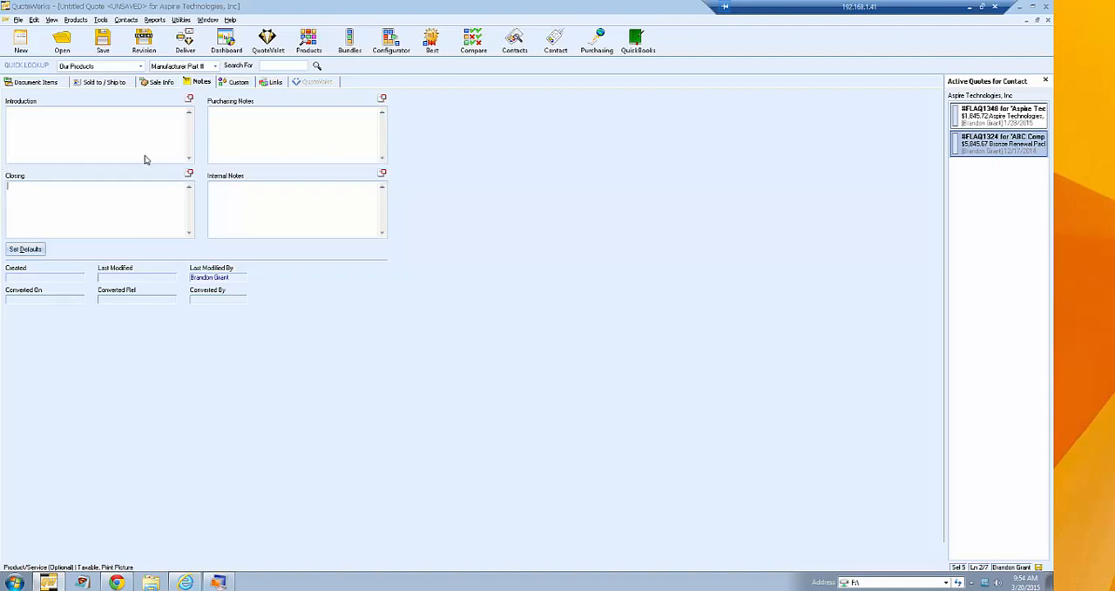
- Rename the label of the quote's CustomText01 custom field to Account Number
{"action": "left_click", "coordinate": [238, 82]}
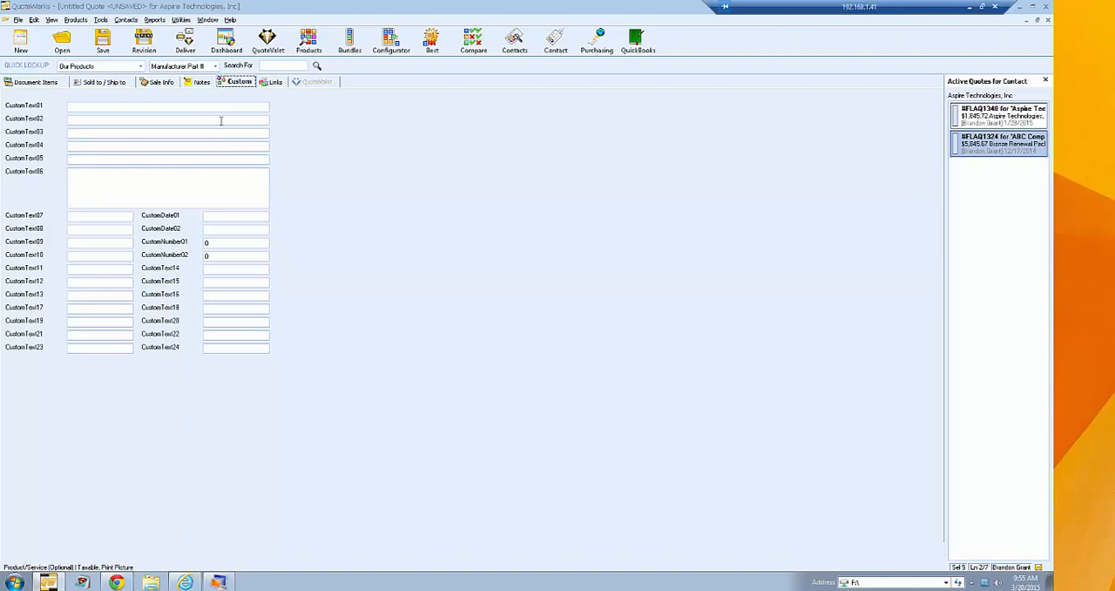
{"action": "double_click", "coordinate": [32, 106]}
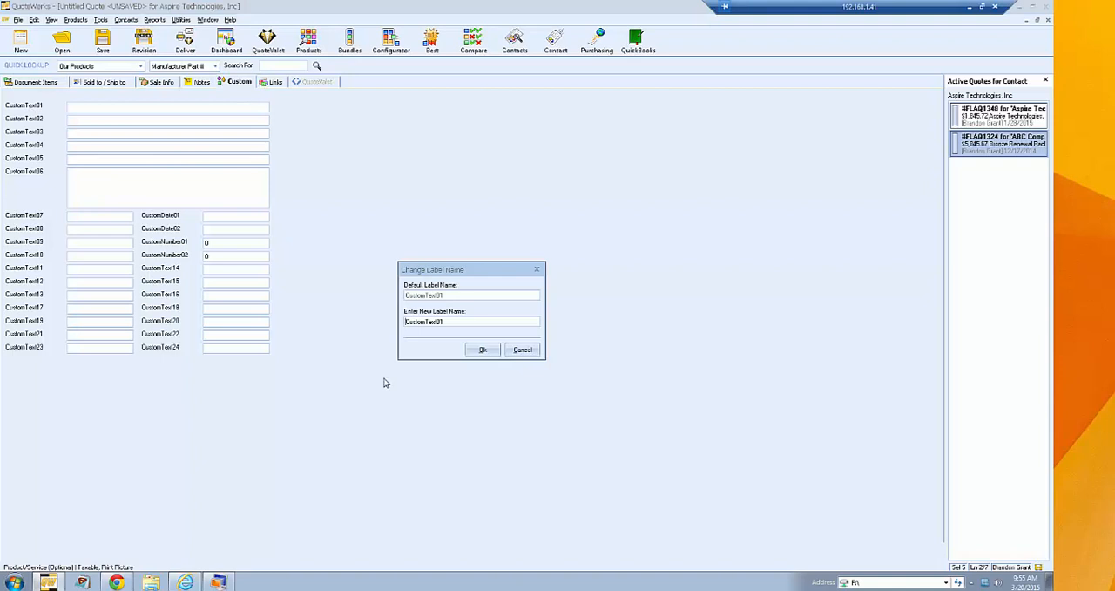
{"action": "key", "text": "ctrl+a"}
{"action": "type", "text": "ADc"}
{"action": "key", "text": "BackSpace"}
{"action": "key", "text": "BackSpace"}
{"action": "type", "text": "ccount Name"}
{"action": "key", "text": "BackSpace"}
{"action": "key", "text": "BackSpace"}
{"action": "key", "text": "BackSpace"}
{"action": "type", "text": "umber"}
{"action": "key", "text": "Return"}
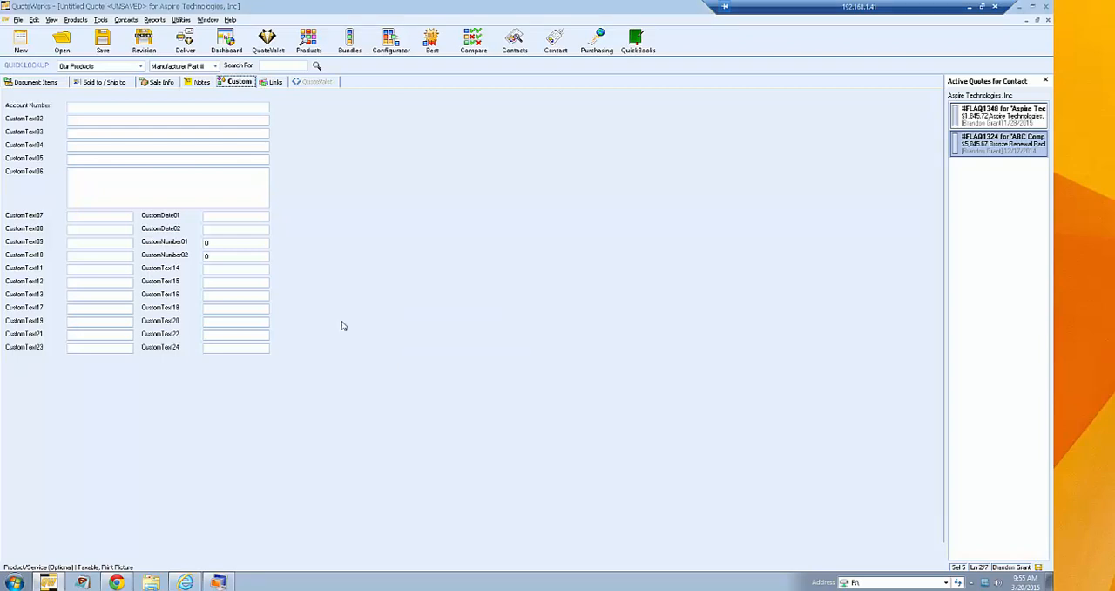
- Recheck the label name setting of the Account Number custom field, cancelling without changes
{"action": "left_click", "coordinate": [80, 106]}
{"action": "double_click", "coordinate": [28, 106]}
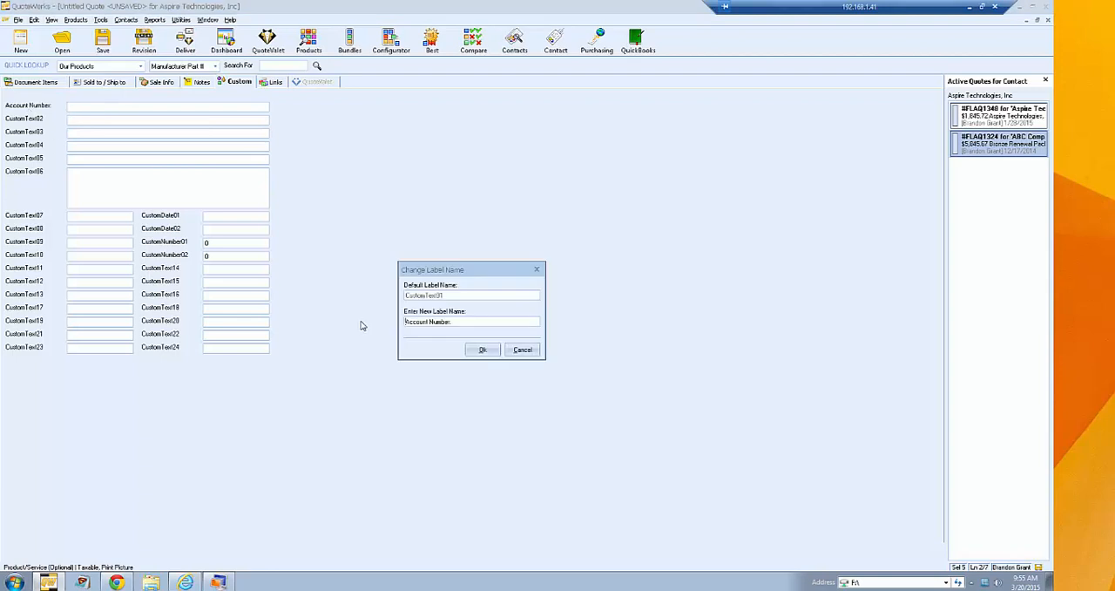
{"action": "left_click", "coordinate": [517, 351]}
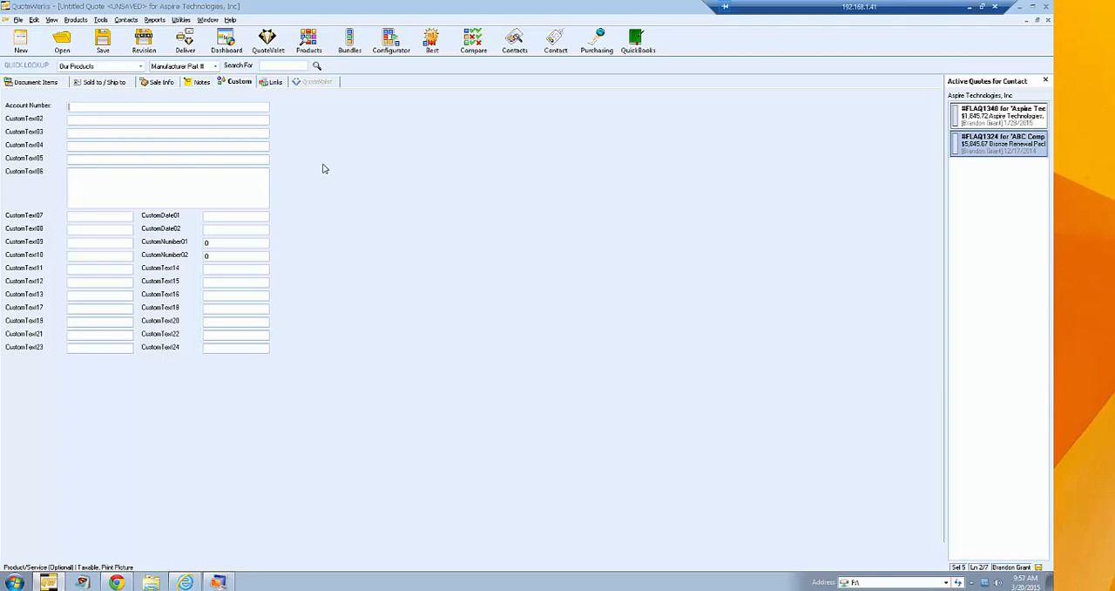
{"action": "left_click", "coordinate": [78, 120]}
- Check the file and web link options in the quote's links, view the Sold to contact in ConnectWise, and return to QuoteWerks
{"action": "left_click", "coordinate": [271, 83]}
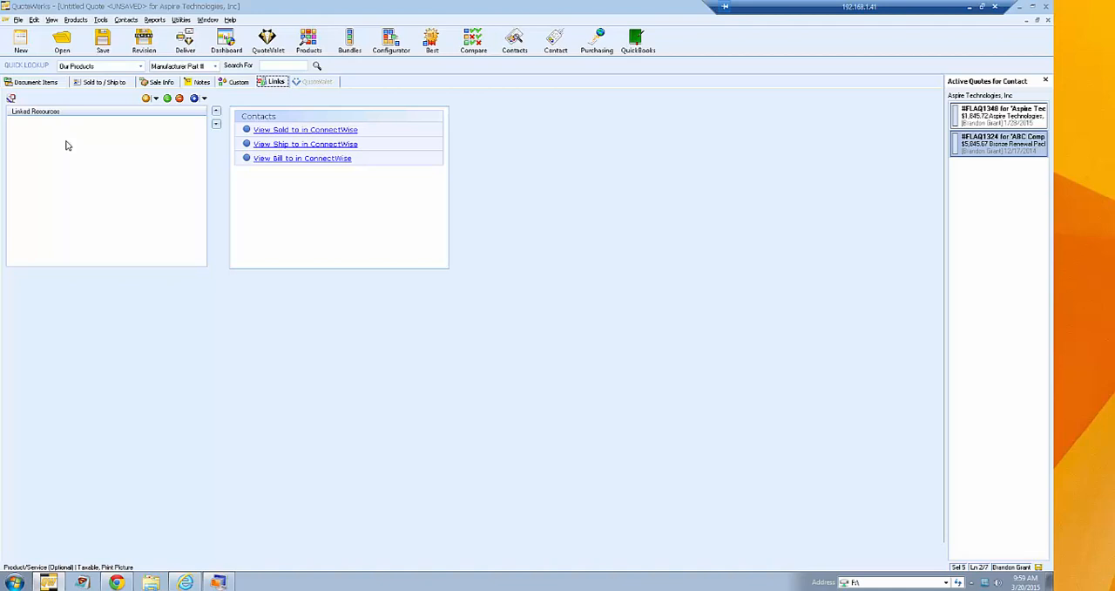
{"action": "left_click", "coordinate": [204, 98]}
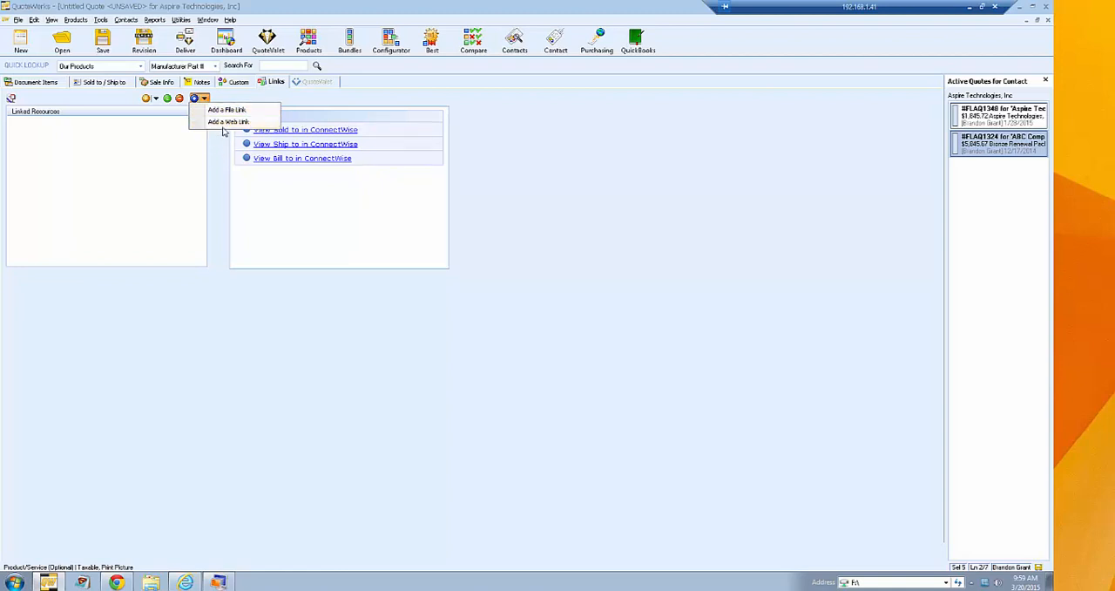
{"action": "left_click", "coordinate": [217, 161]}
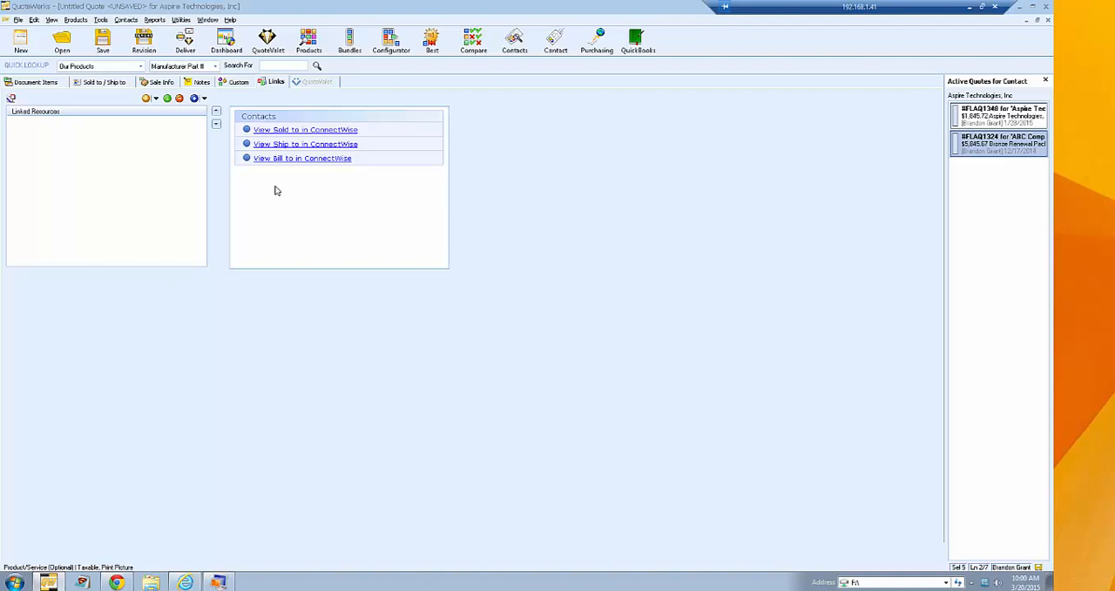
{"action": "left_click", "coordinate": [315, 132]}
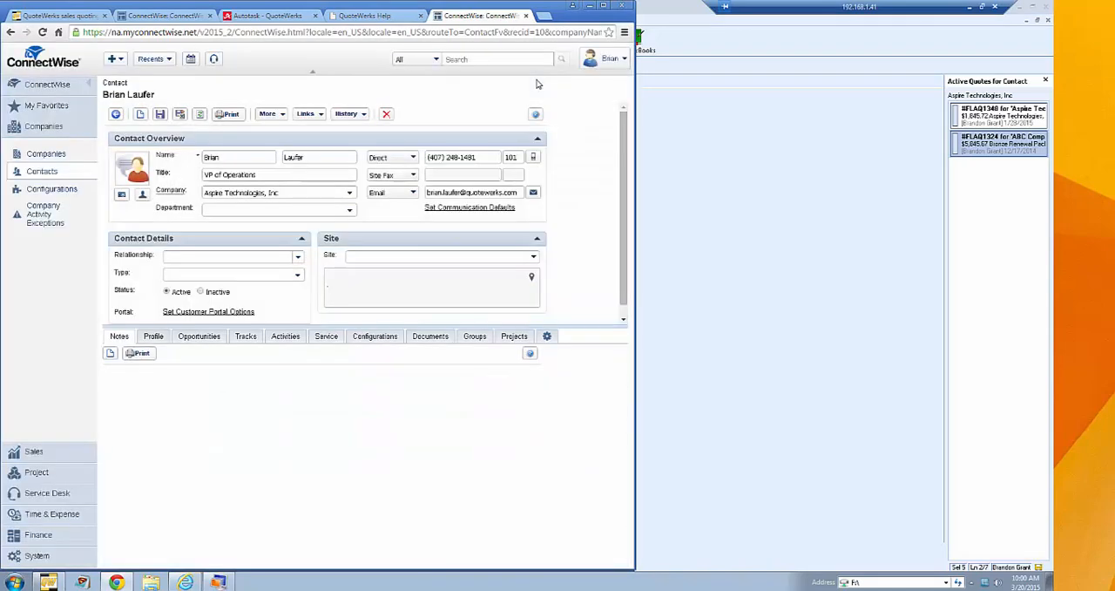
{"action": "left_click", "coordinate": [704, 135]}
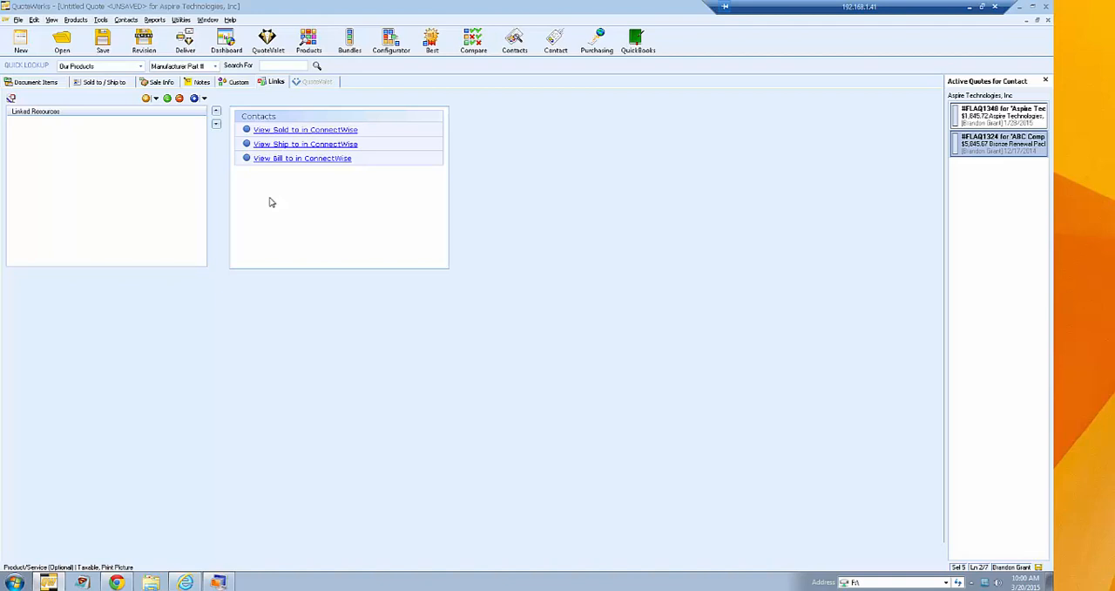
- Create a linked statement of work from the StatementOfWork.rtf template, keeping the suggested file name and opening it after saving
{"action": "left_click", "coordinate": [156, 99]}
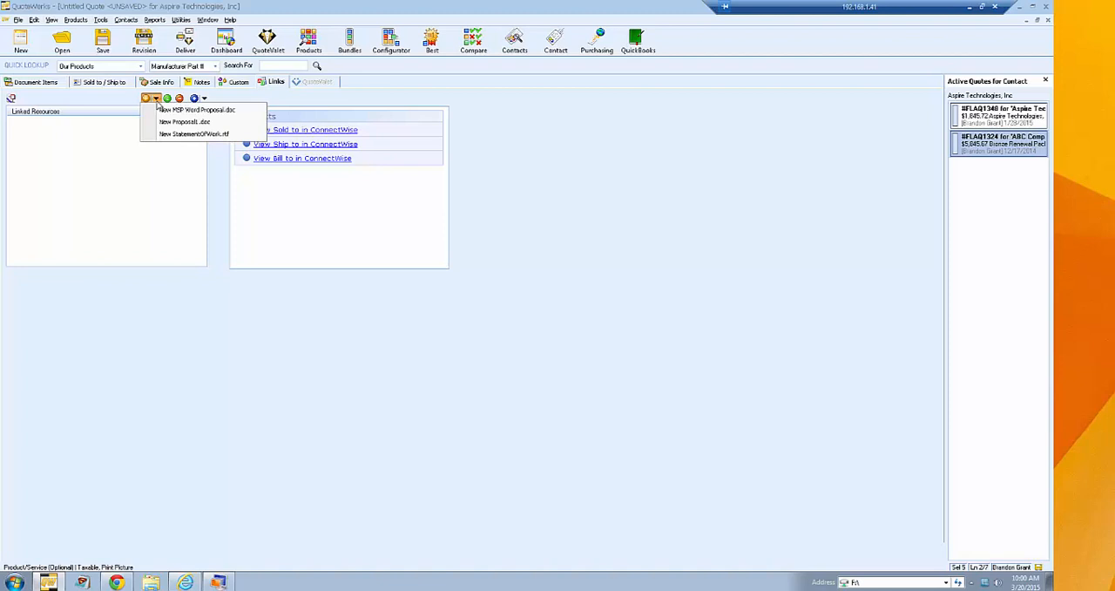
{"action": "left_click", "coordinate": [128, 104]}
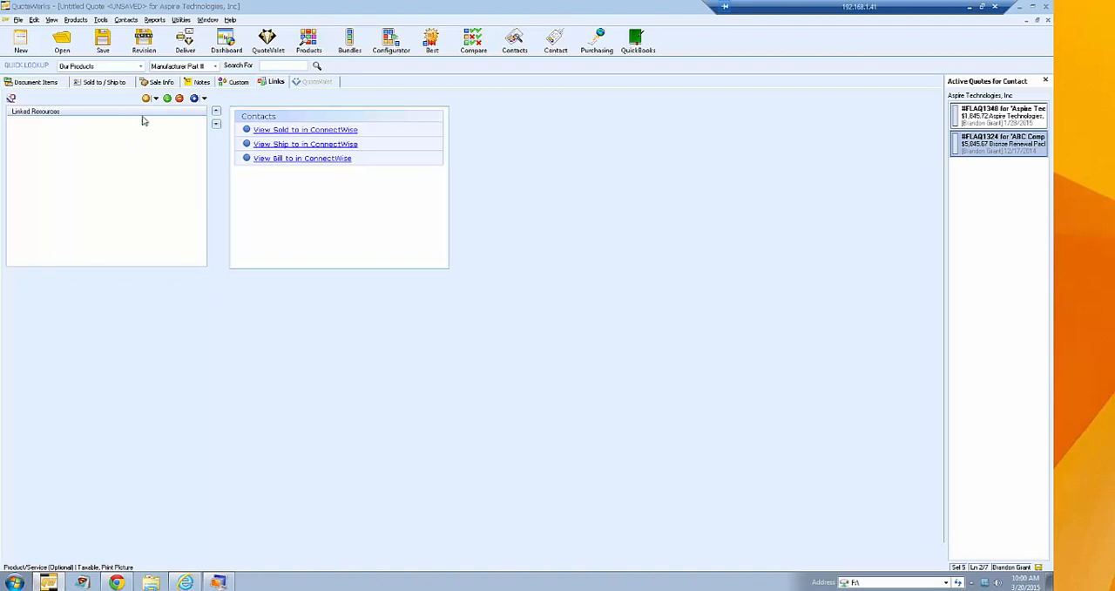
{"action": "left_click", "coordinate": [156, 99]}
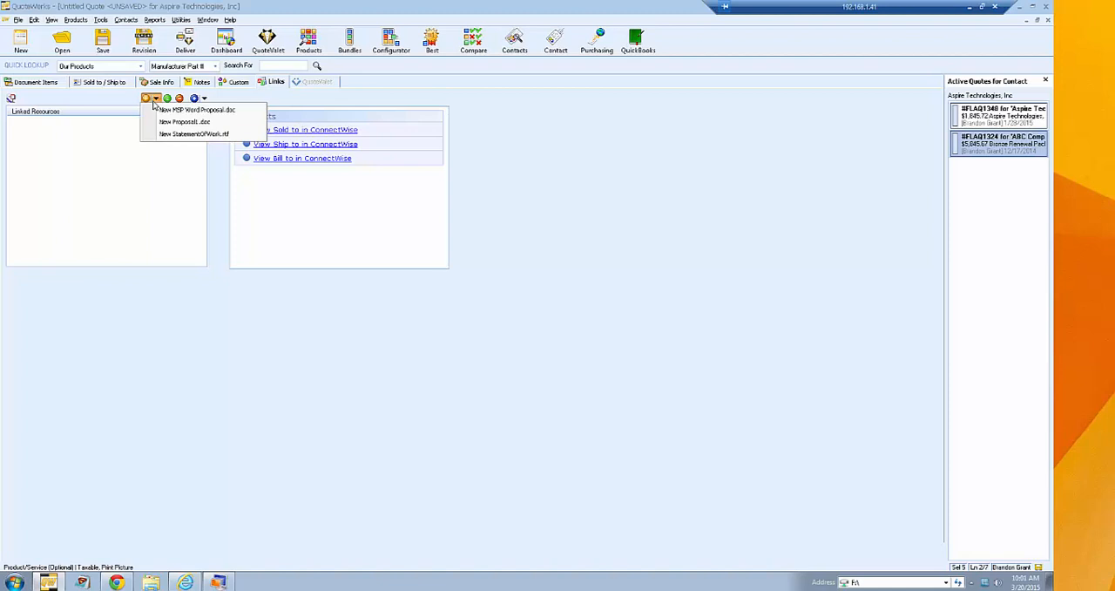
{"action": "left_click", "coordinate": [198, 135]}
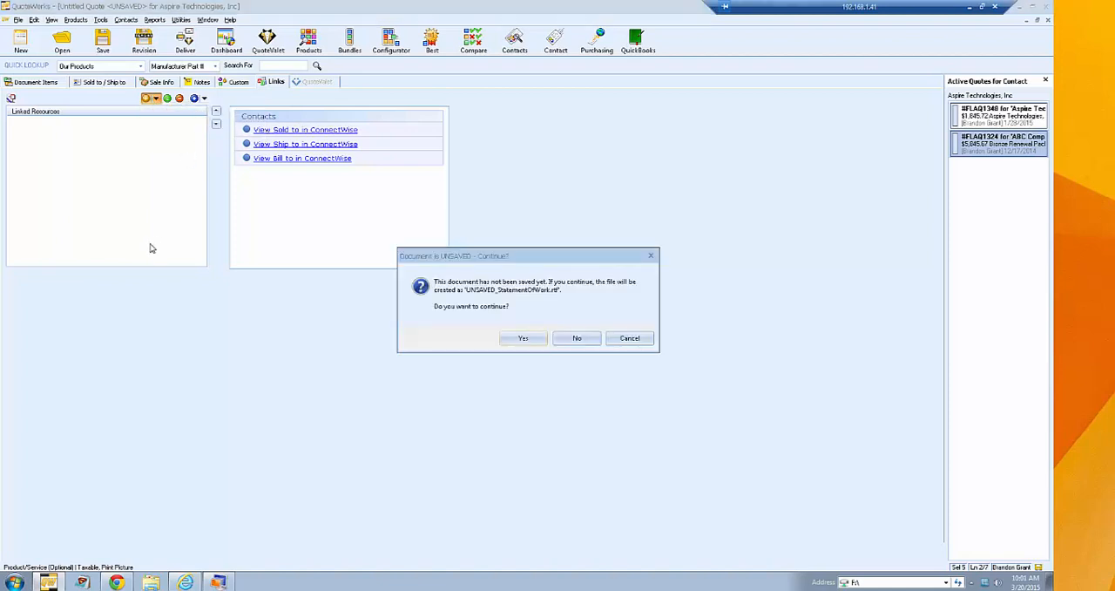
{"action": "left_click", "coordinate": [525, 338]}
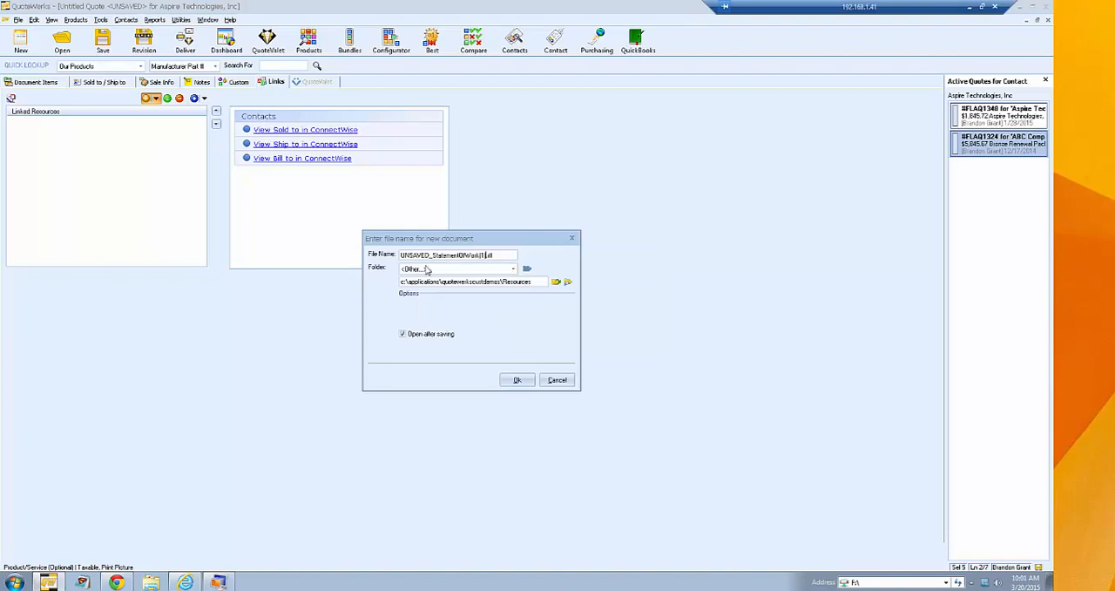
{"action": "left_click", "coordinate": [515, 381]}
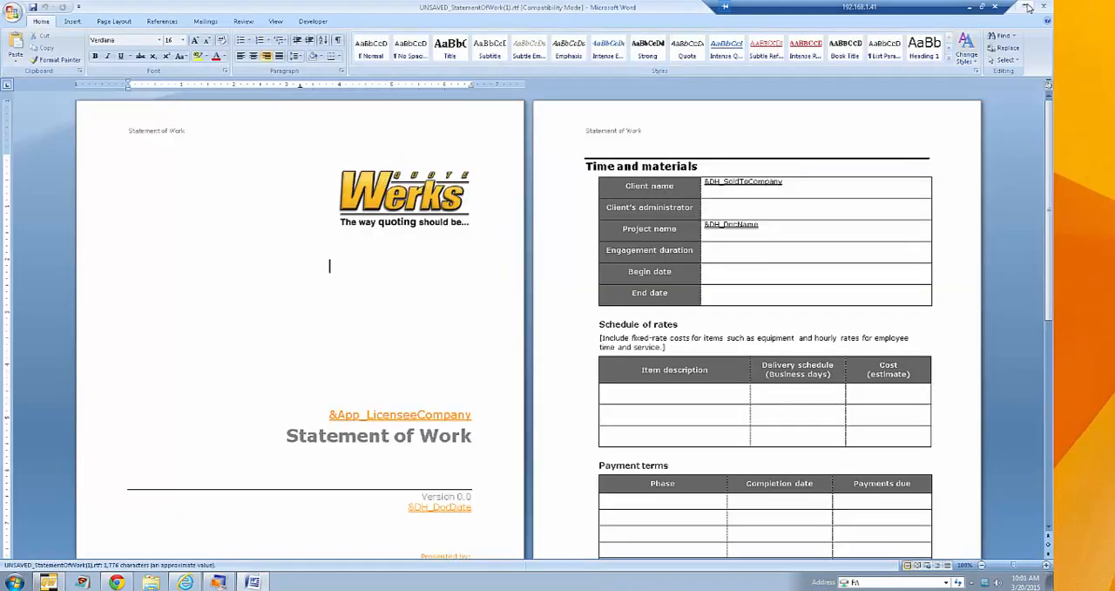
- Shrink the Word window to look over the statement of work's cover page and its merge fields, and close the document
{"action": "left_click", "coordinate": [1028, 7]}
{"action": "left_click_drag", "start_coordinate": [707, 12], "coordinate": [364, 26]}
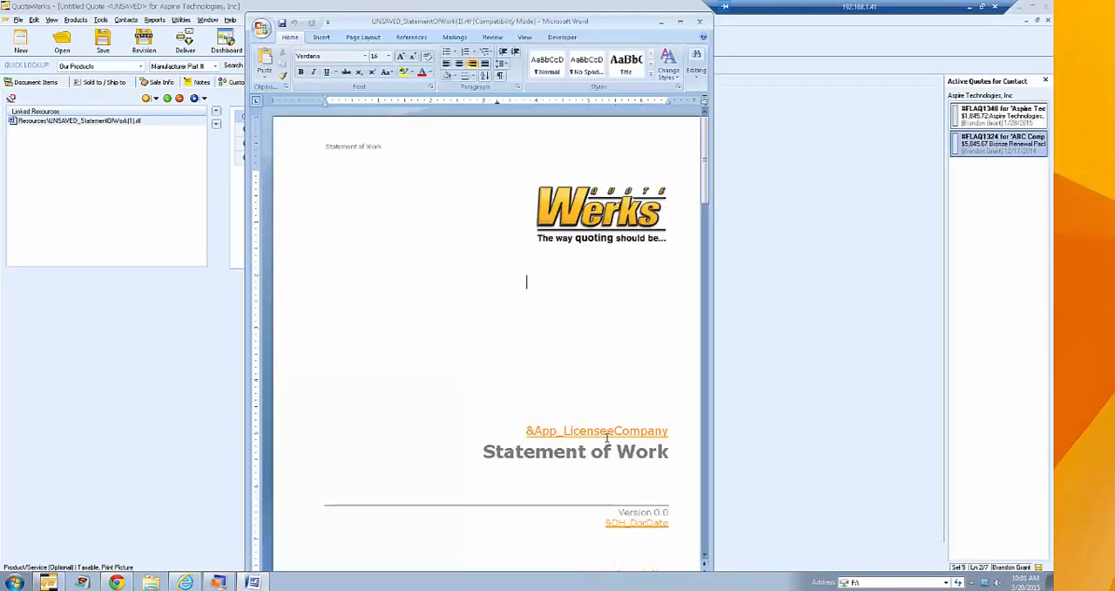
{"action": "scroll", "coordinate": [578, 227], "scroll_direction": "down", "scroll_amount": 4}
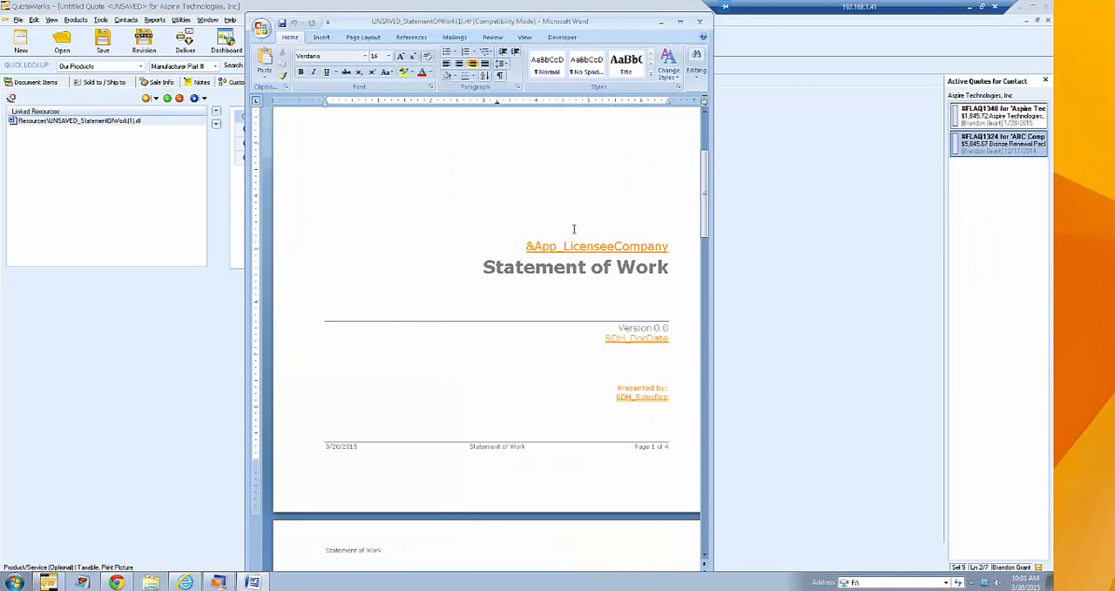
{"action": "mouse_move", "coordinate": [707, 185]}
{"action": "left_mouse_down"}
{"action": "mouse_move", "coordinate": [689, 386]}
{"action": "mouse_move", "coordinate": [694, 478]}
{"action": "mouse_move", "coordinate": [709, 128]}
{"action": "left_mouse_up"}
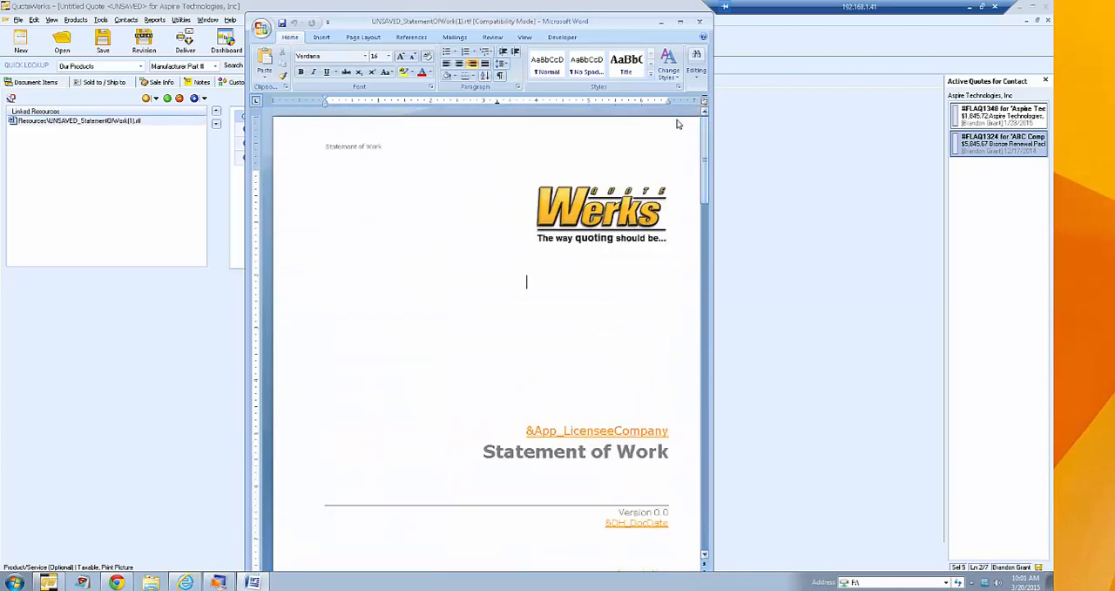
{"action": "left_click", "coordinate": [701, 23]}
- Examine the actions available for the linked statement of work and recheck the list of document templates
{"action": "right_click", "coordinate": [124, 124]}
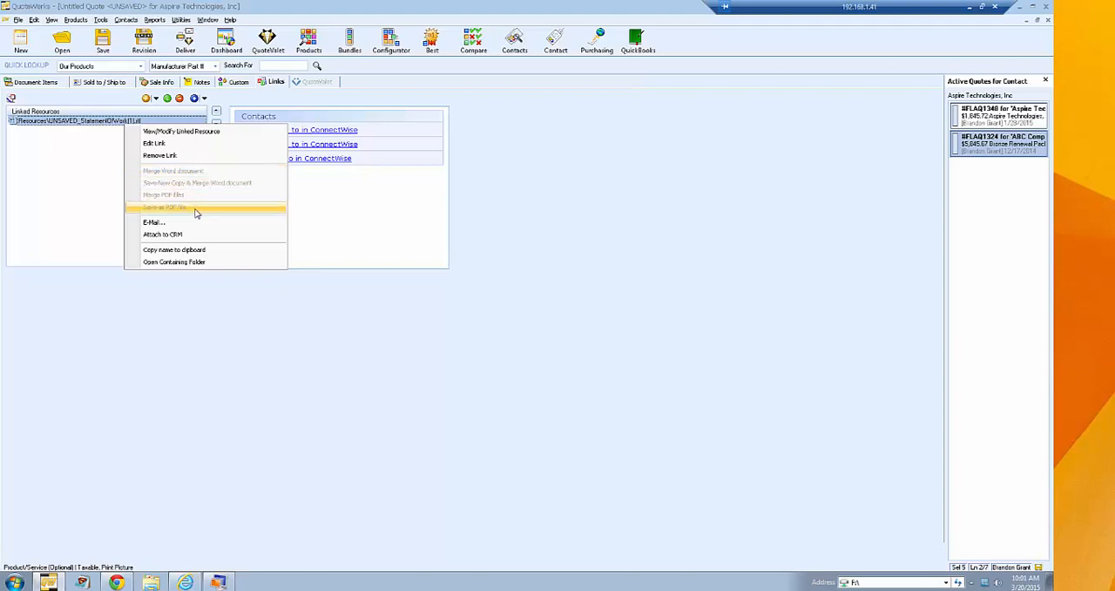
{"action": "left_click", "coordinate": [95, 157]}
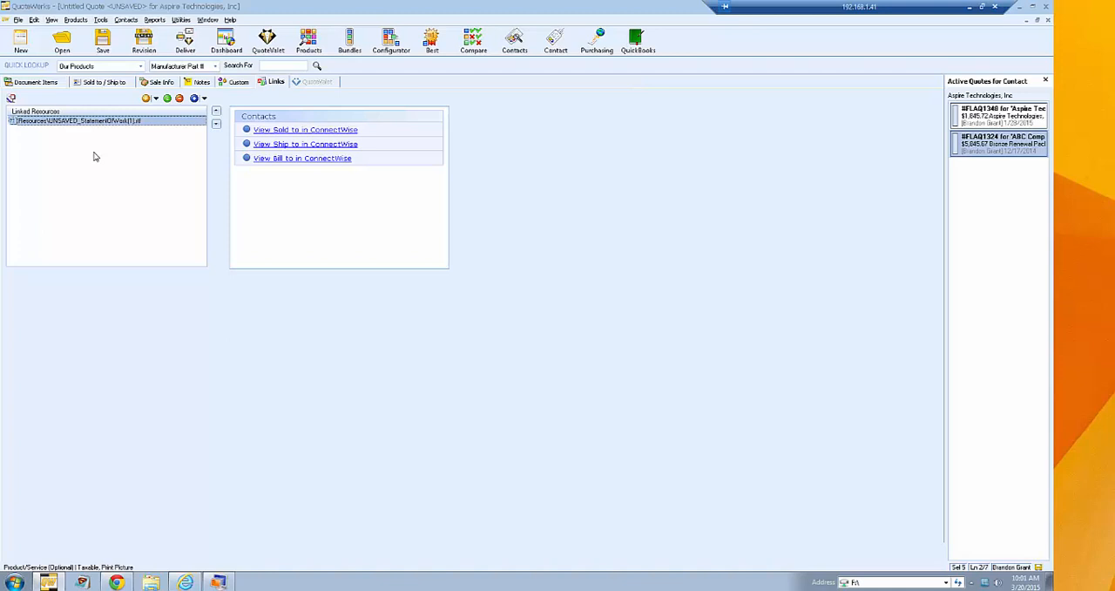
{"action": "left_click", "coordinate": [157, 99]}
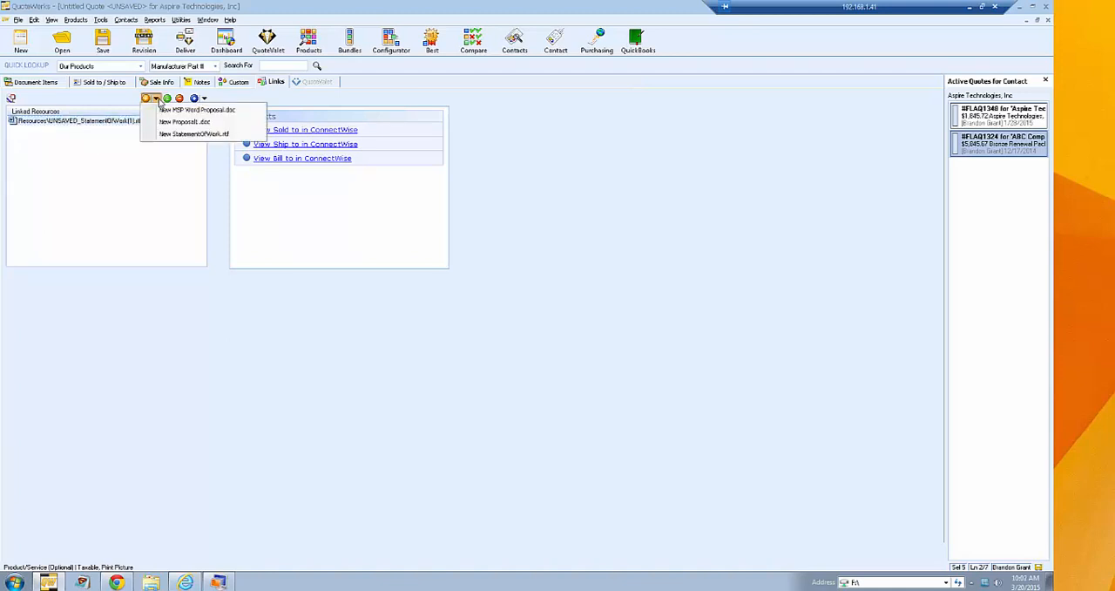
{"action": "left_click", "coordinate": [124, 101]}
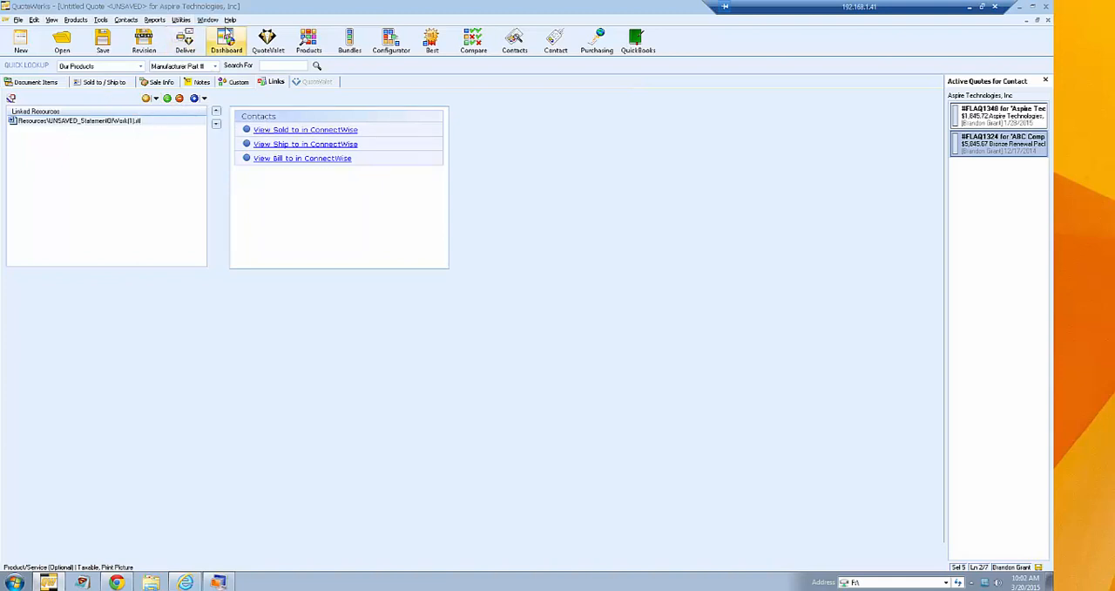
- Find the Resources\Templates folder through the install path in the system information, examine its template files, and close both windows
{"action": "left_click", "coordinate": [230, 20]}
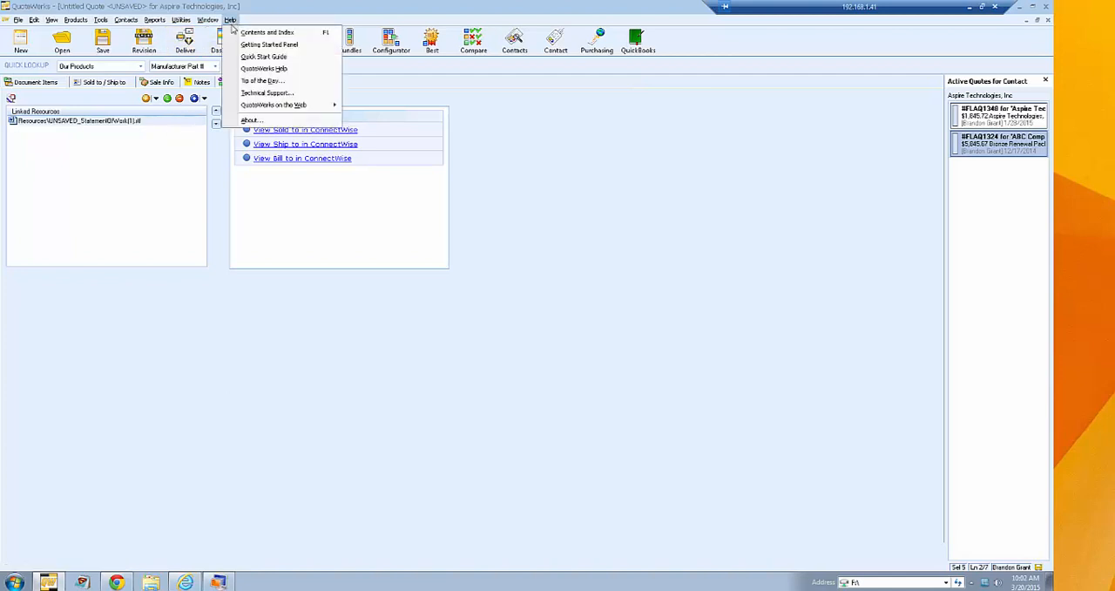
{"action": "left_click", "coordinate": [252, 120]}
{"action": "left_click", "coordinate": [343, 202]}
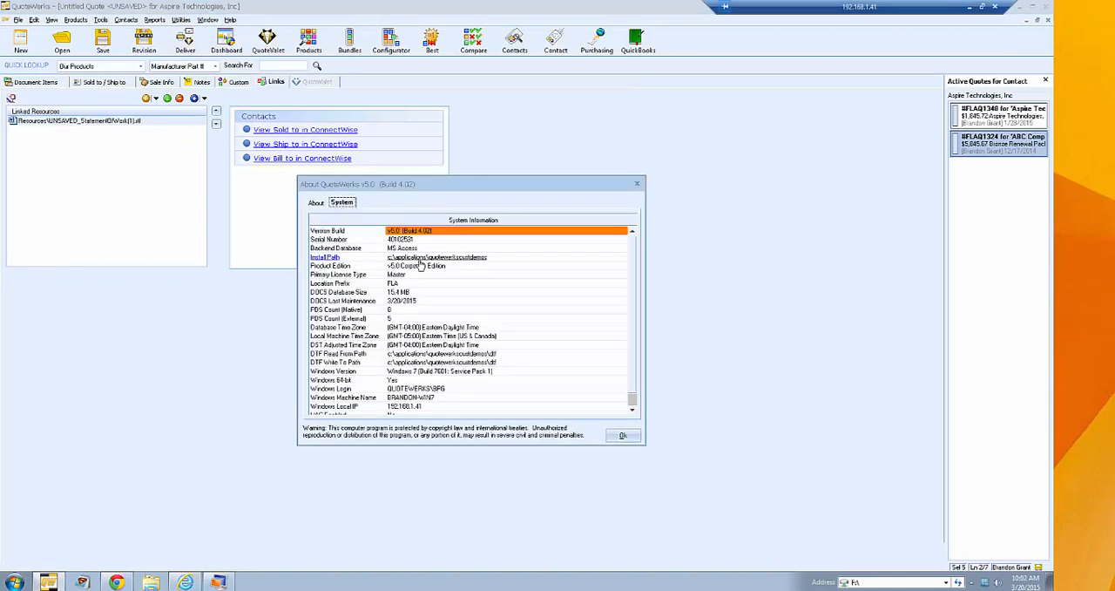
{"action": "left_click", "coordinate": [324, 257]}
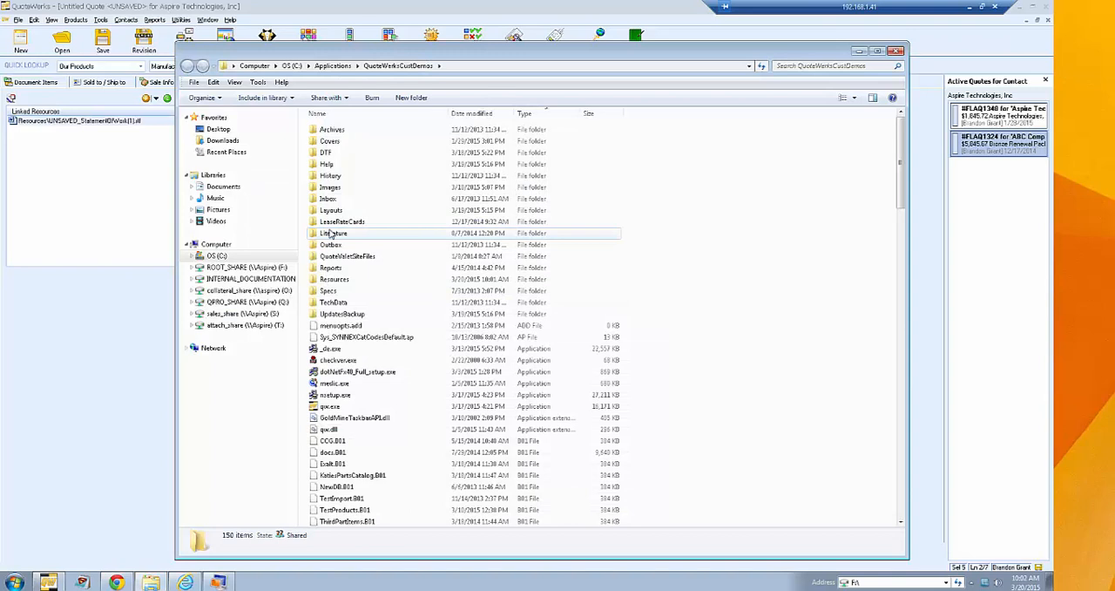
{"action": "double_click", "coordinate": [349, 280]}
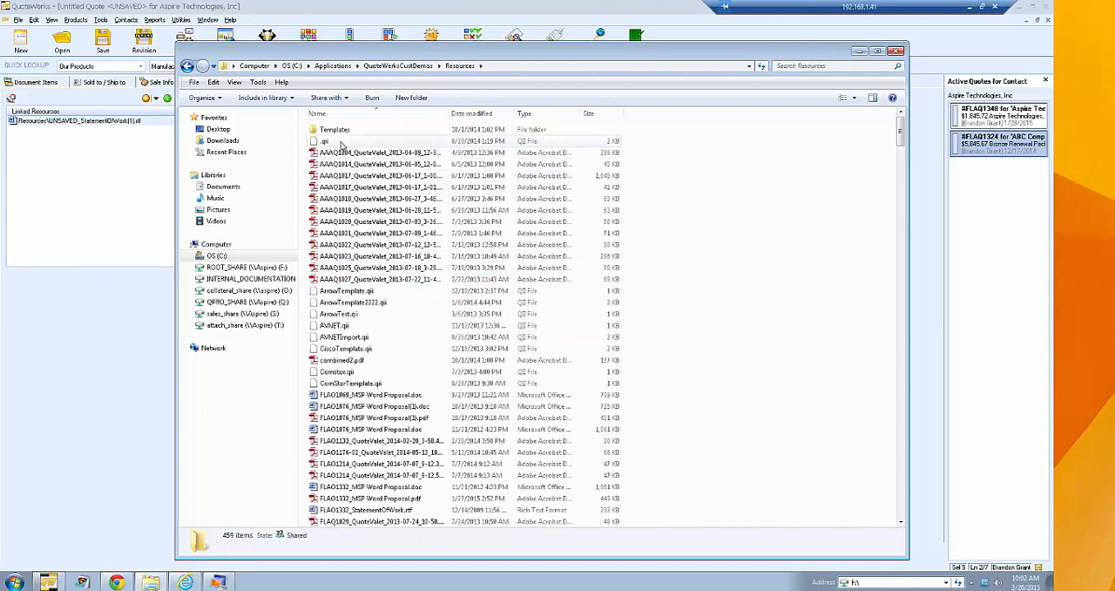
{"action": "double_click", "coordinate": [338, 131]}
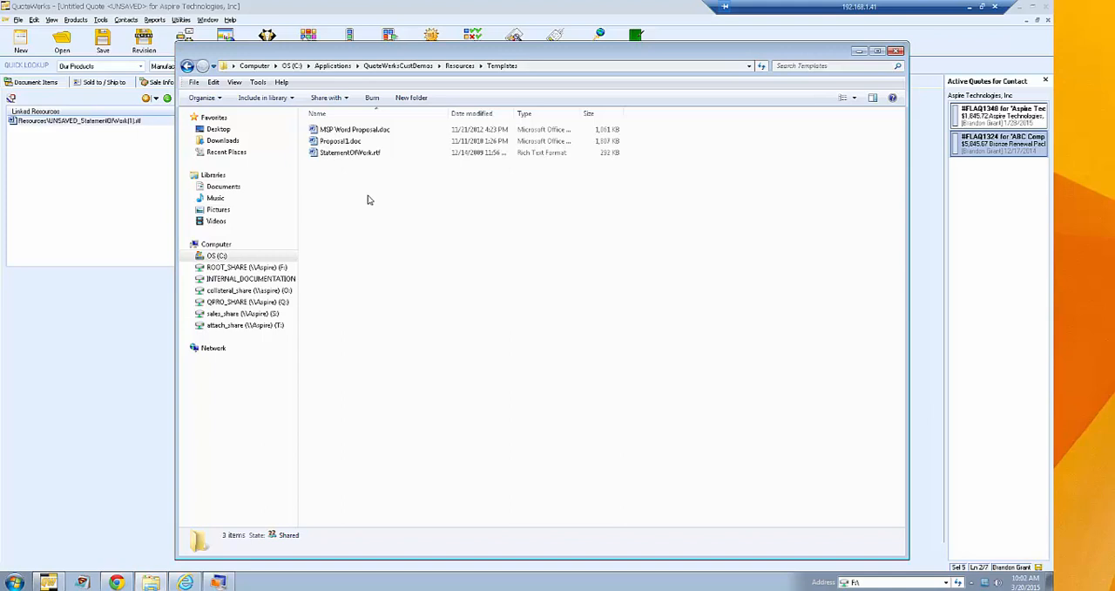
{"action": "left_click", "coordinate": [895, 51]}
{"action": "left_click", "coordinate": [622, 434]}
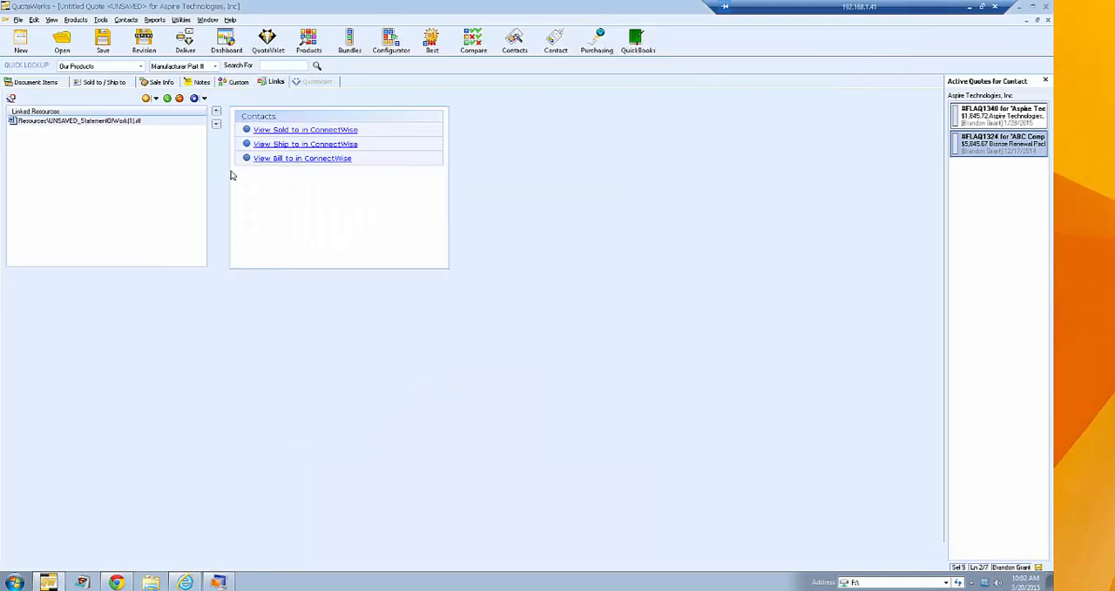
- Create a linked proposal from the MSP Word Proposal.doc template, keeping the suggested file name, and shrink the opened Word window
{"action": "left_click", "coordinate": [155, 97]}
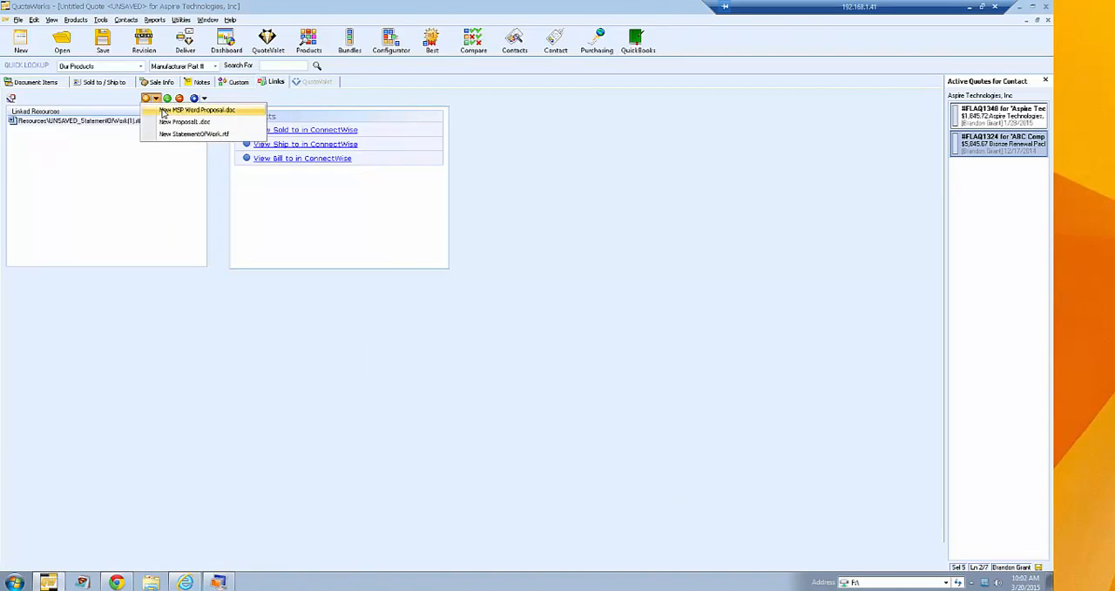
{"action": "left_click", "coordinate": [164, 112]}
{"action": "left_click", "coordinate": [525, 338]}
{"action": "left_click", "coordinate": [521, 377]}
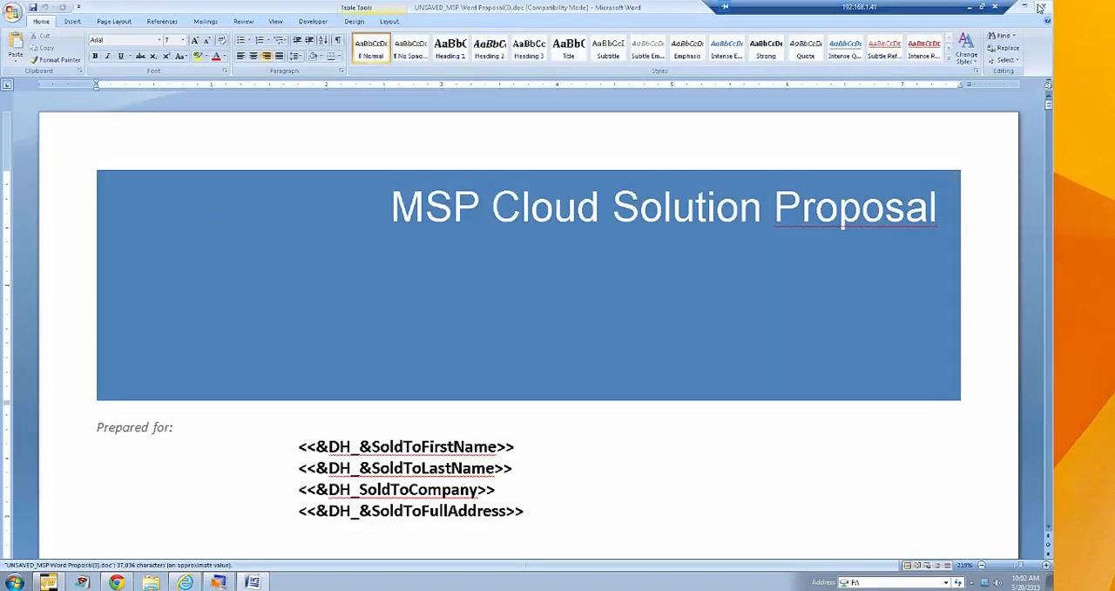
{"action": "left_click", "coordinate": [1028, 7]}
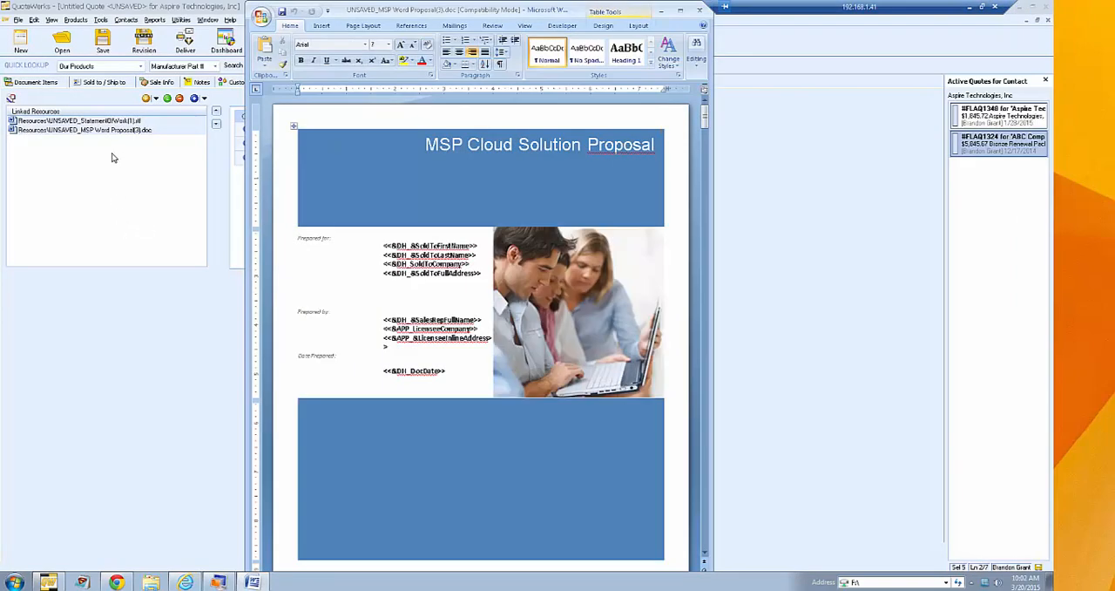
- Examine the merge, PDF and e-mail actions available for the linked MSP Word Proposal document
{"action": "left_click", "coordinate": [112, 130]}
{"action": "right_click", "coordinate": [111, 131]}
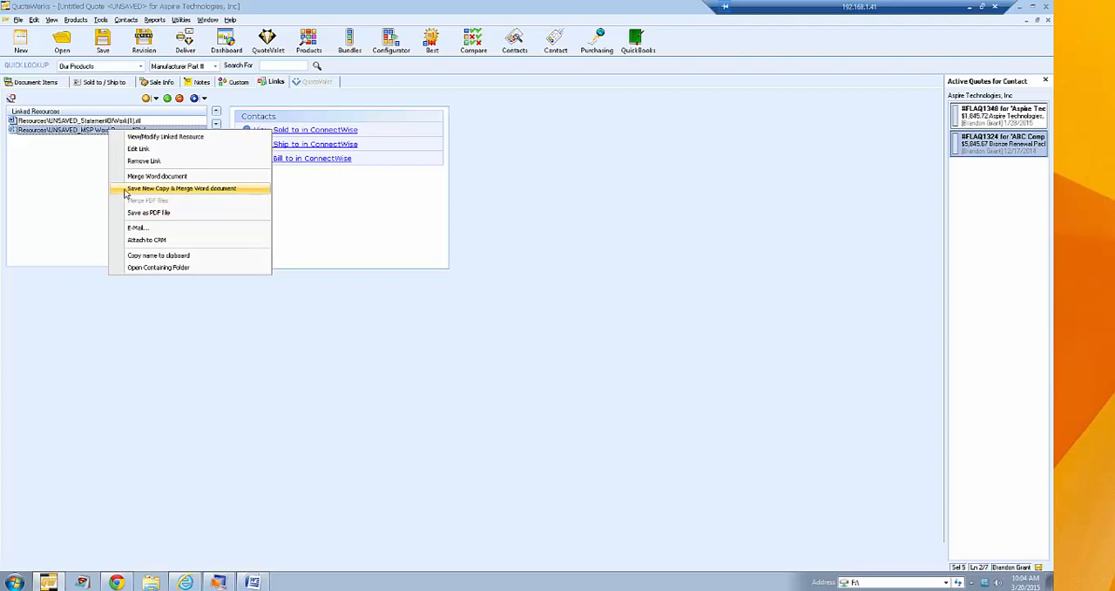
{"action": "left_click", "coordinate": [78, 170]}
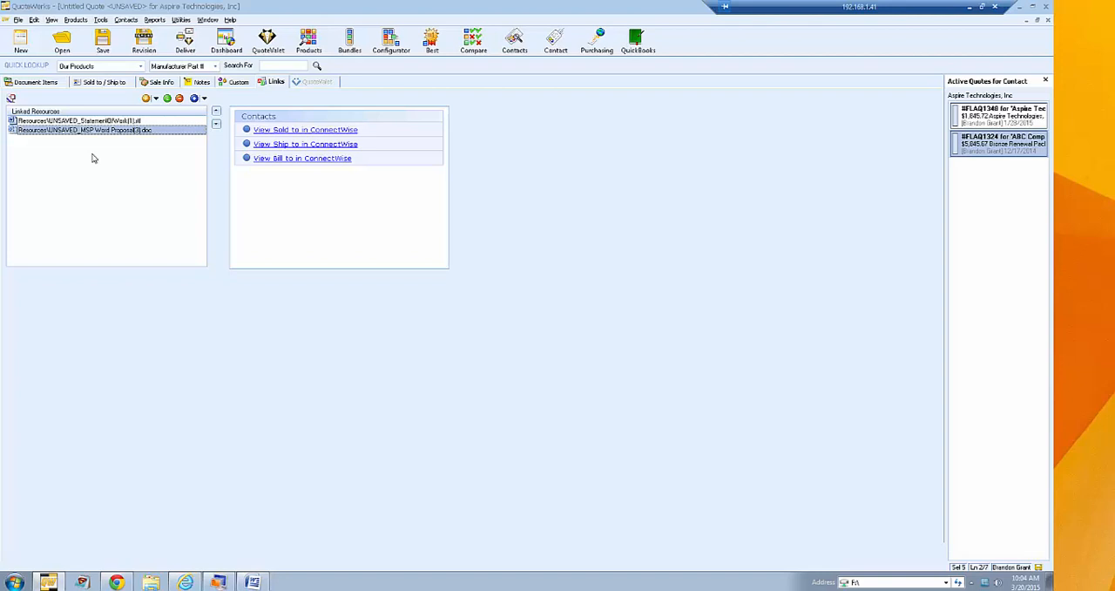
- Review how both linked documents can be included when delivering the quote, and recheck the actions available for the linked MSP Word Proposal
{"action": "left_click", "coordinate": [185, 41]}
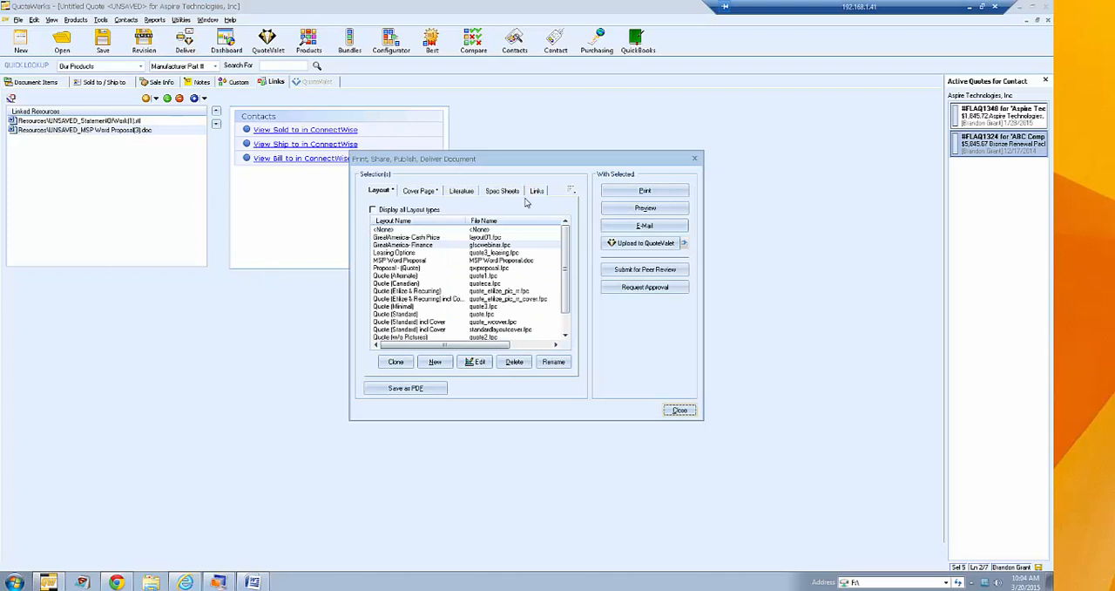
{"action": "left_click", "coordinate": [537, 192]}
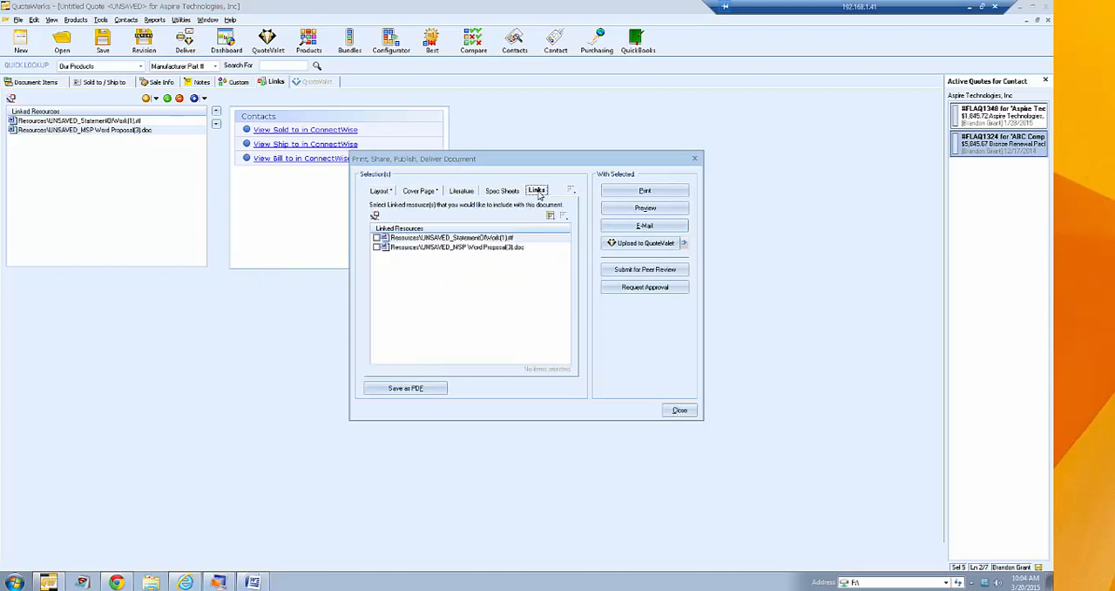
{"action": "left_click", "coordinate": [377, 238]}
{"action": "left_click", "coordinate": [376, 248]}
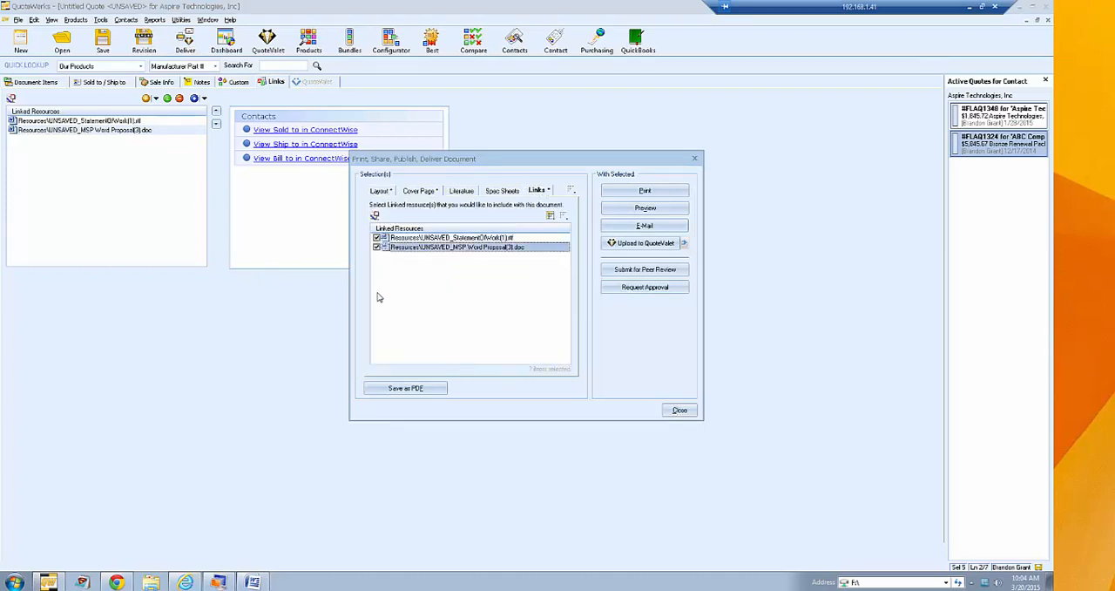
{"action": "left_click", "coordinate": [377, 247]}
{"action": "left_click", "coordinate": [376, 237]}
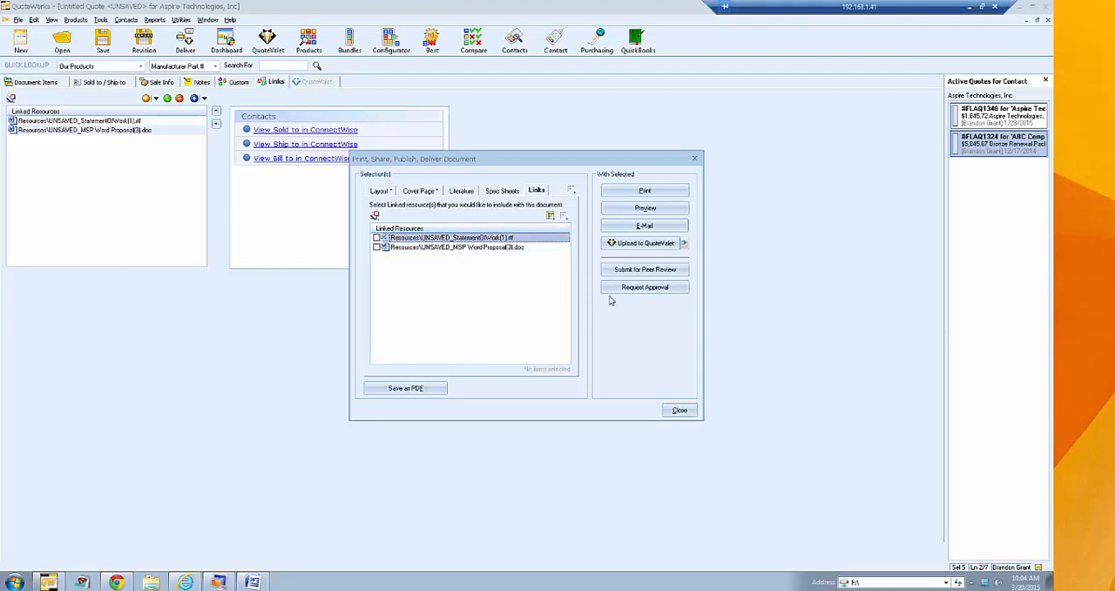
{"action": "left_click", "coordinate": [673, 410]}
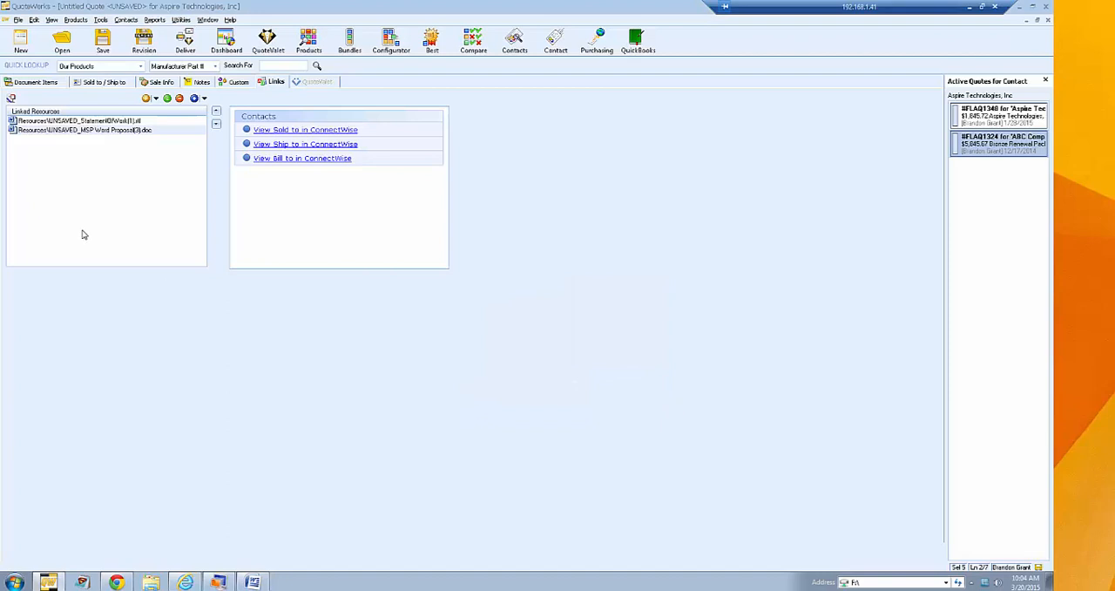
{"action": "right_click", "coordinate": [84, 133]}
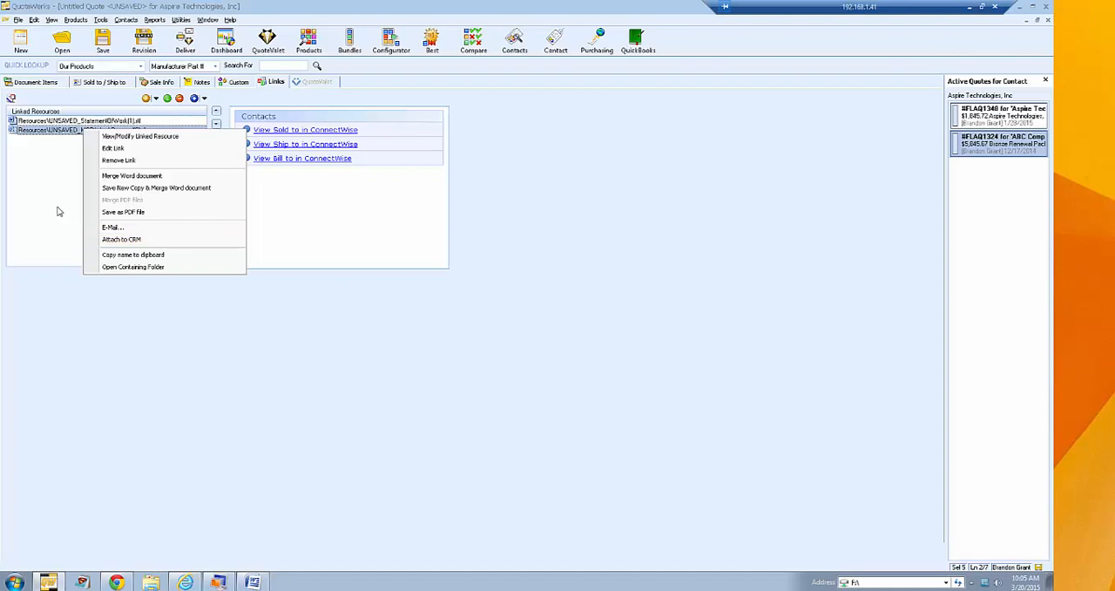
{"action": "left_click", "coordinate": [47, 150]}
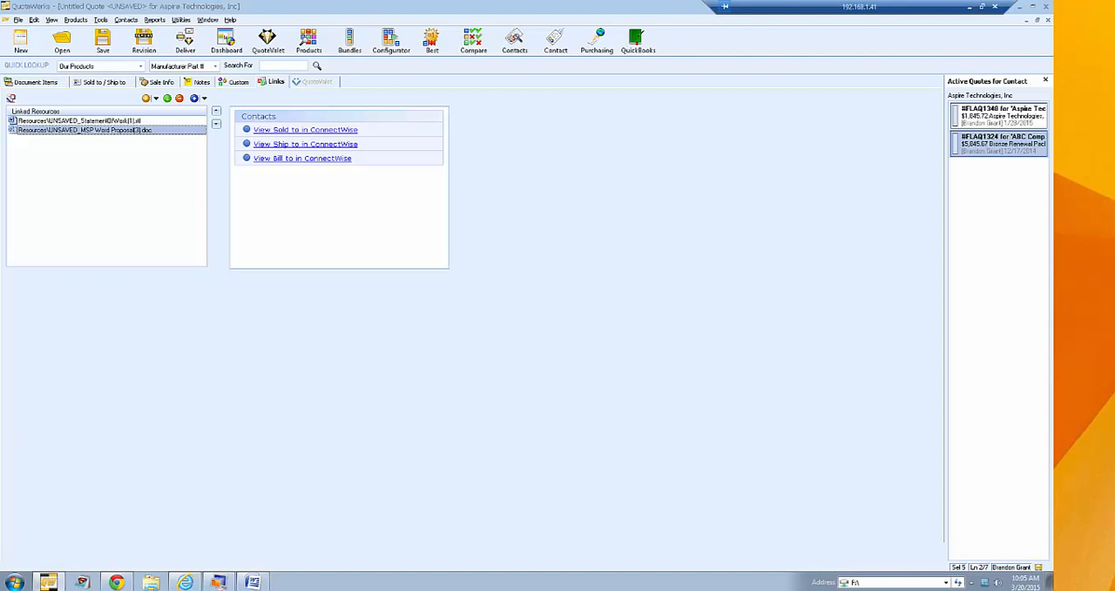
- Return to the quote's document items and examine the editing actions available for the Tripp Lite Switched PDU line
{"action": "left_click", "coordinate": [39, 82]}
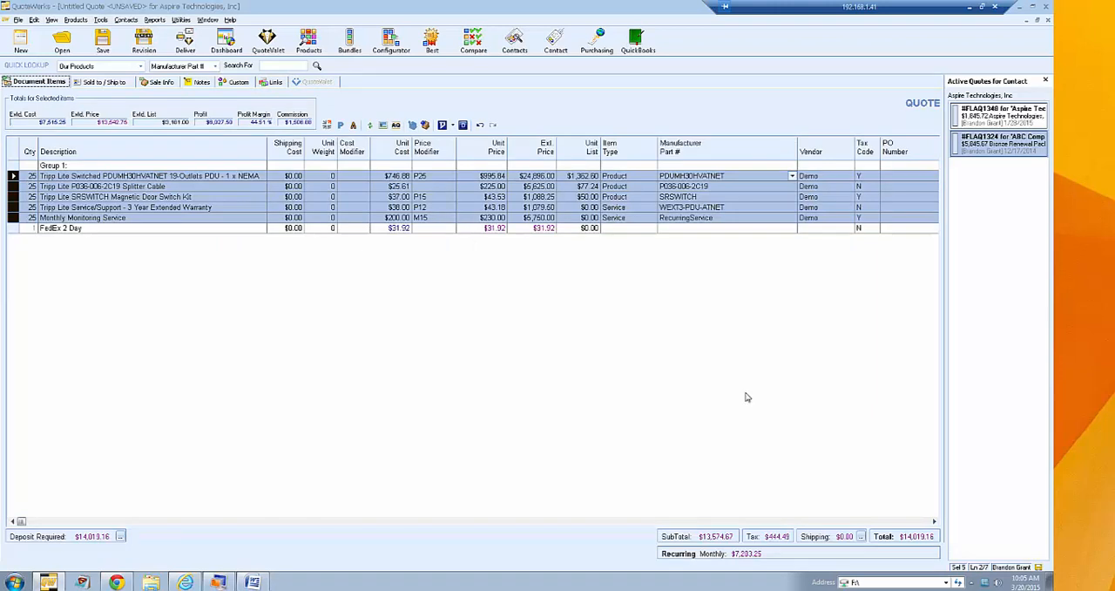
{"action": "left_click", "coordinate": [198, 199]}
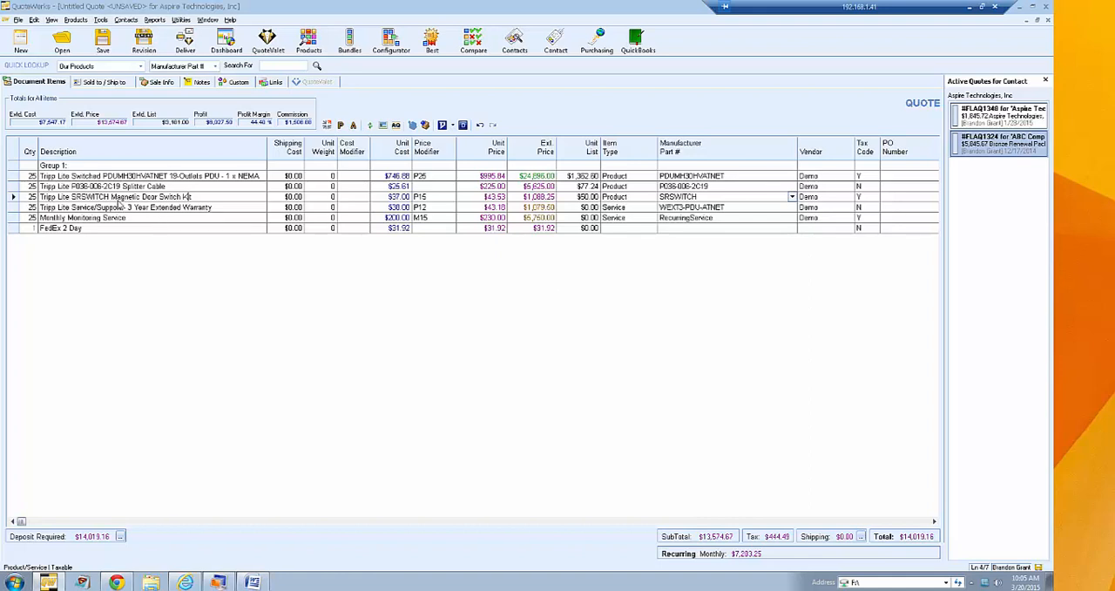
{"action": "right_click", "coordinate": [14, 177]}
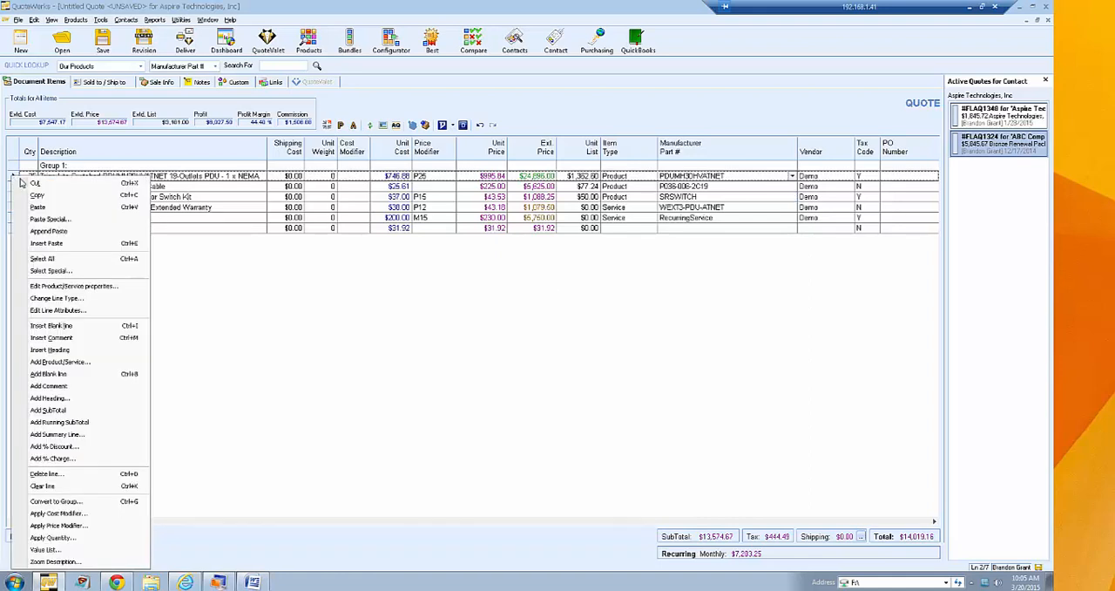
{"action": "left_click", "coordinate": [209, 277]}
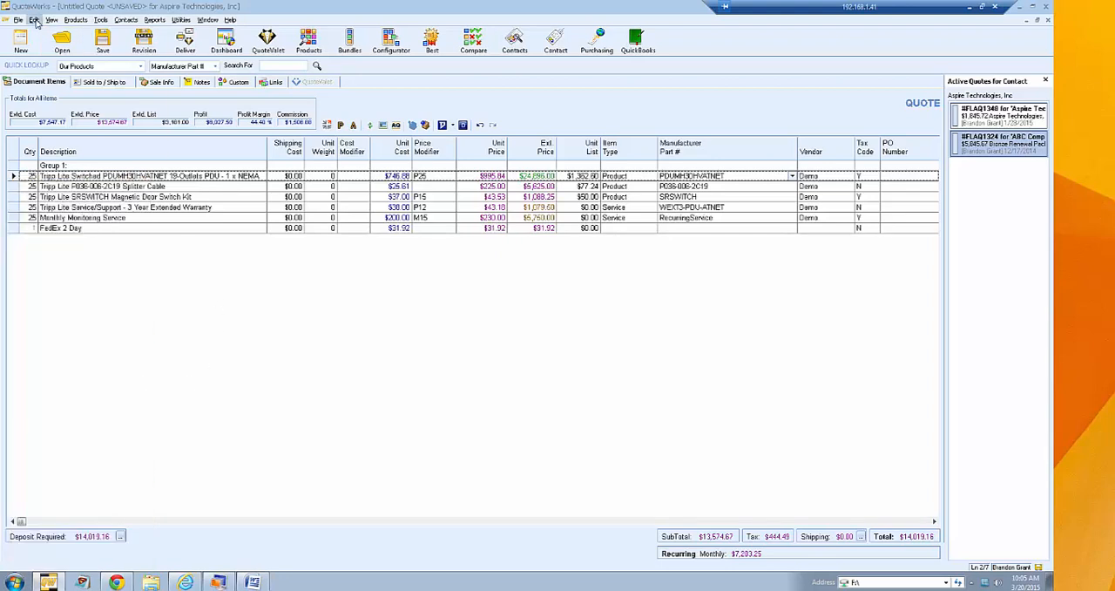
{"action": "left_click", "coordinate": [34, 20]}
{"action": "left_click", "coordinate": [35, 22]}
{"action": "right_click", "coordinate": [11, 178]}
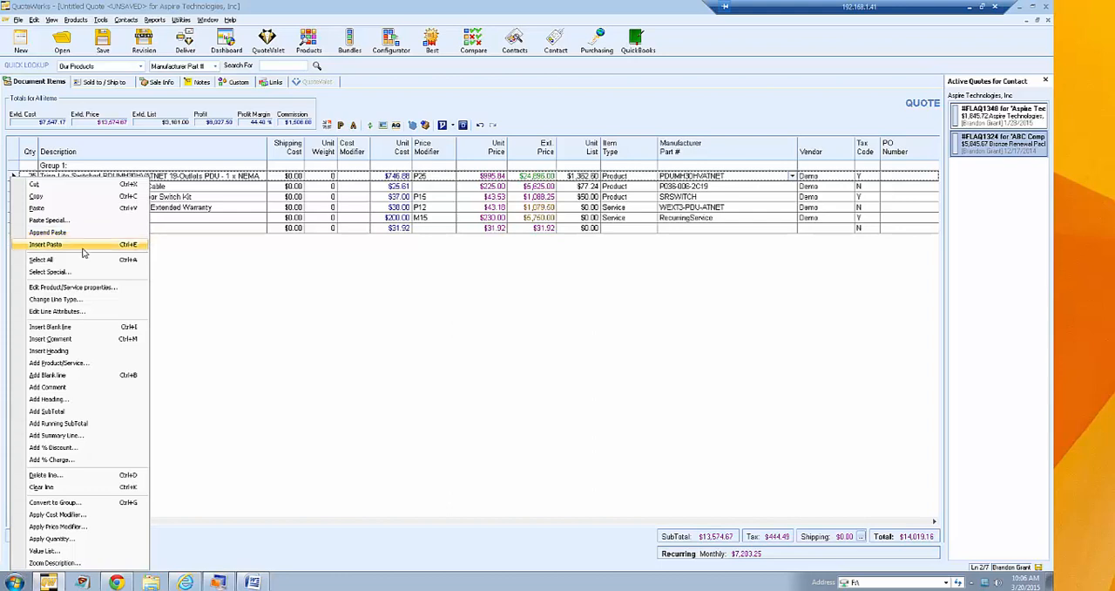
{"action": "left_click", "coordinate": [192, 257]}
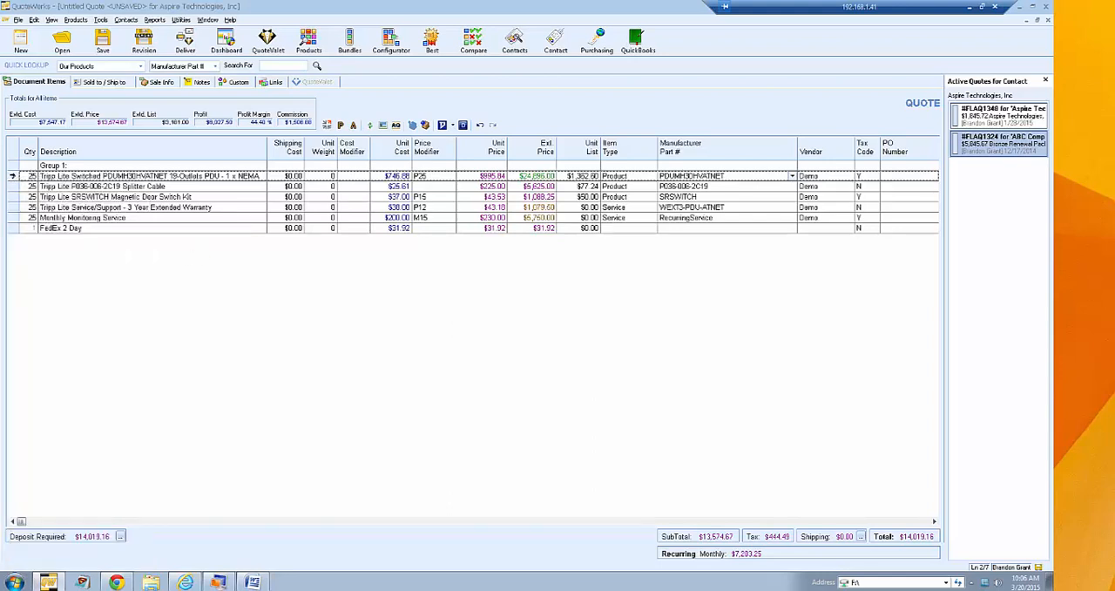
{"action": "left_click", "coordinate": [12, 176]}
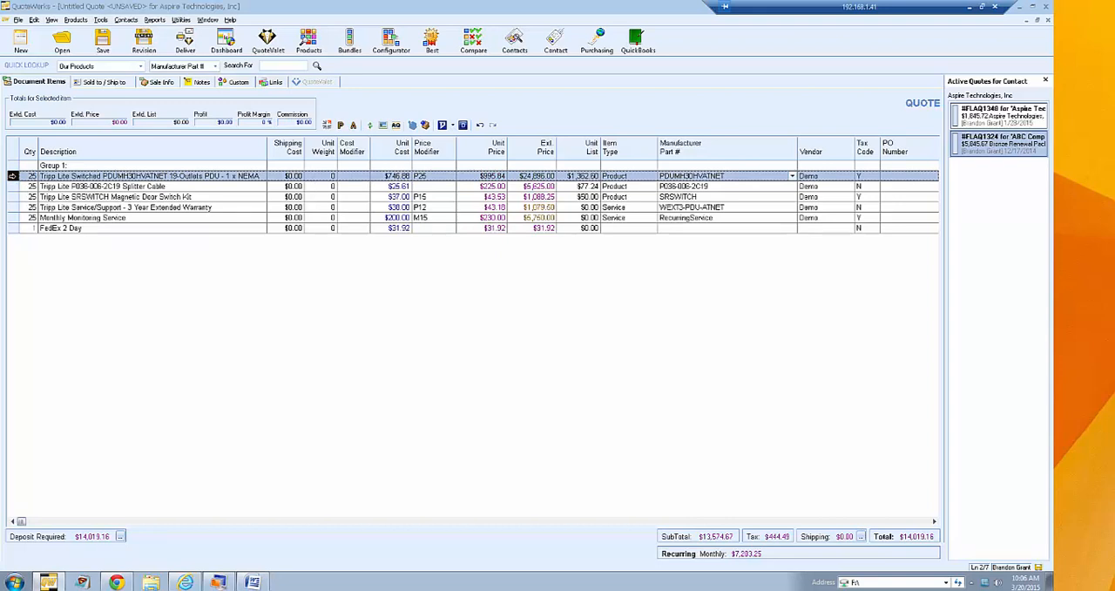
{"action": "right_click", "coordinate": [12, 176]}
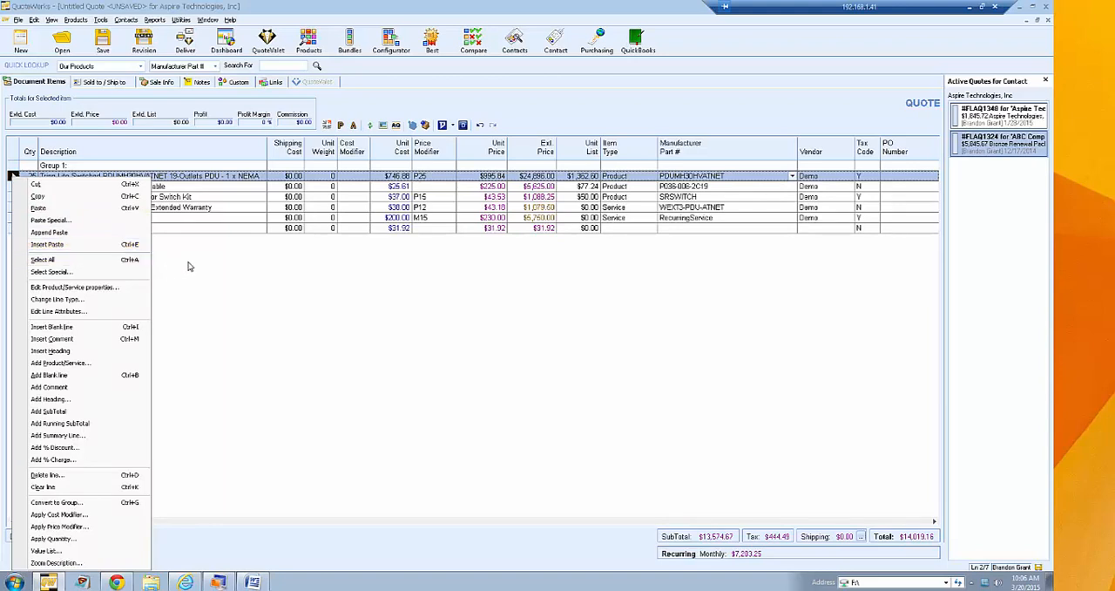
{"action": "left_click", "coordinate": [211, 260]}
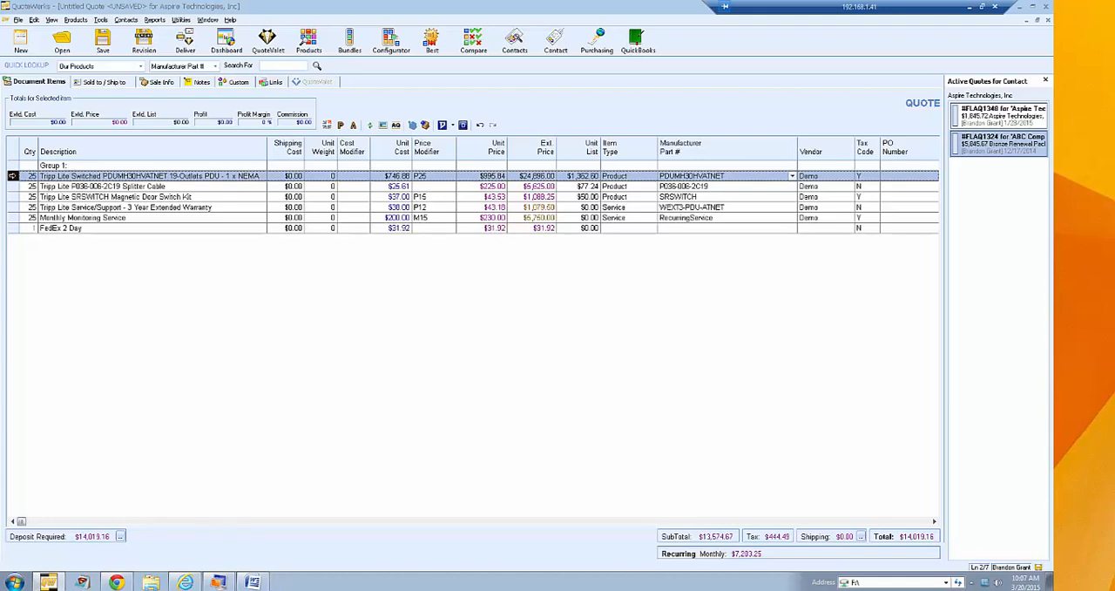
{"action": "right_click", "coordinate": [12, 177]}
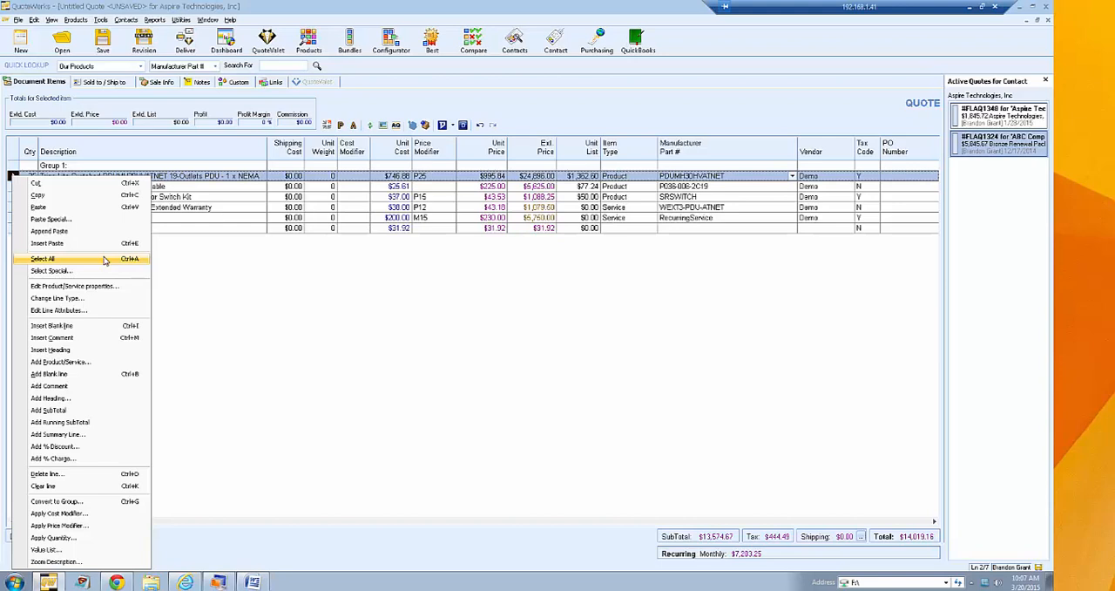
{"action": "left_click", "coordinate": [214, 280]}
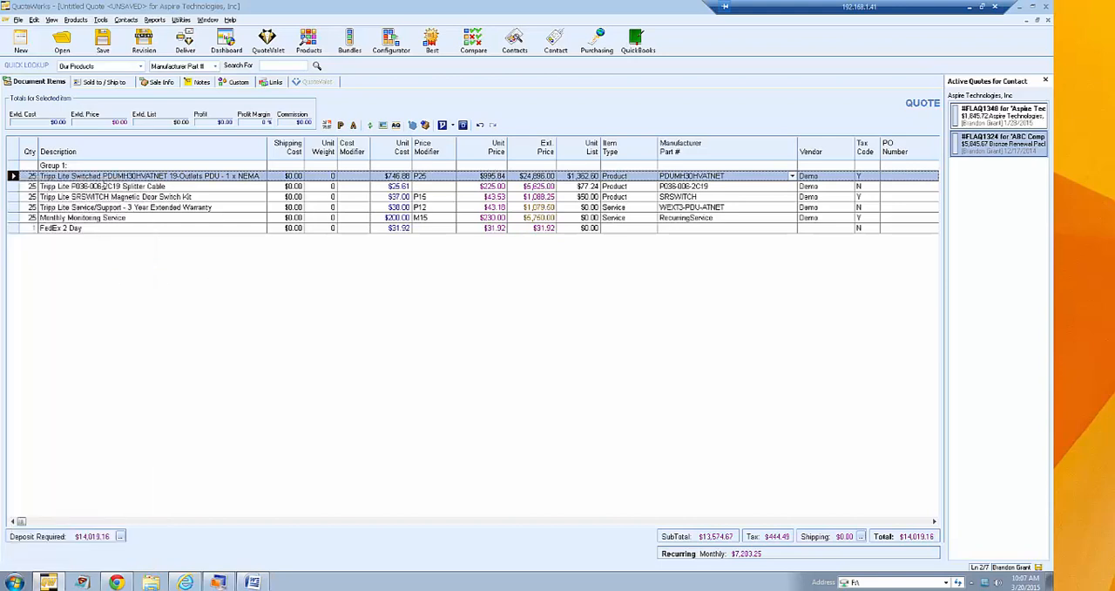
{"action": "left_click", "coordinate": [103, 186]}
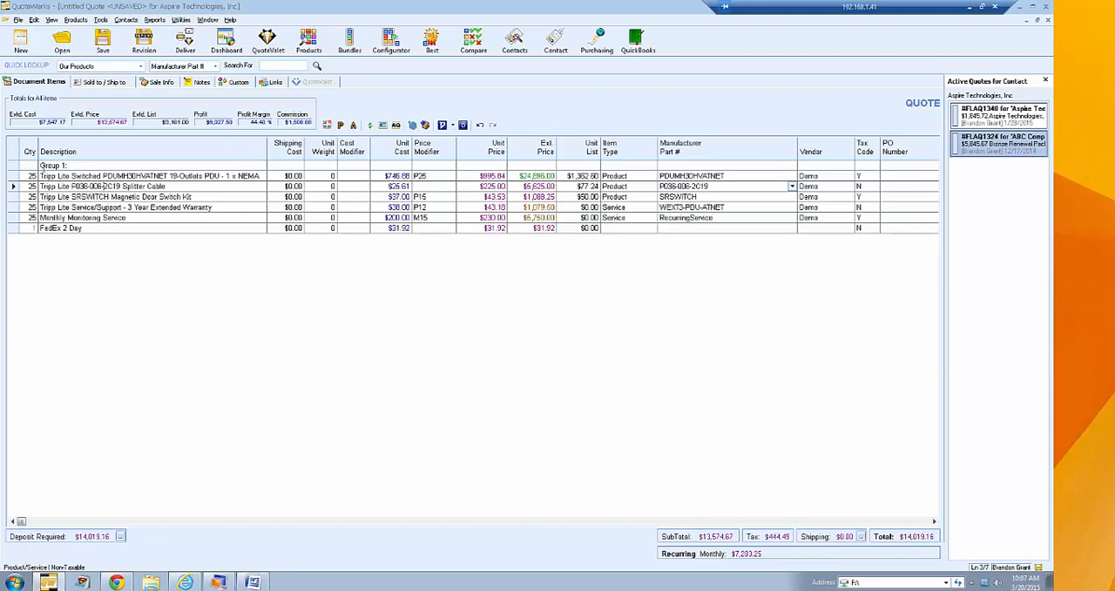
- Apply a quantity of 15 to all line items in the quote and dismiss the leasing notice
{"action": "mouse_move", "coordinate": [12, 176]}
{"action": "left_mouse_down"}
{"action": "mouse_move", "coordinate": [12, 196]}
{"action": "mouse_move", "coordinate": [13, 176]}
{"action": "left_mouse_up"}
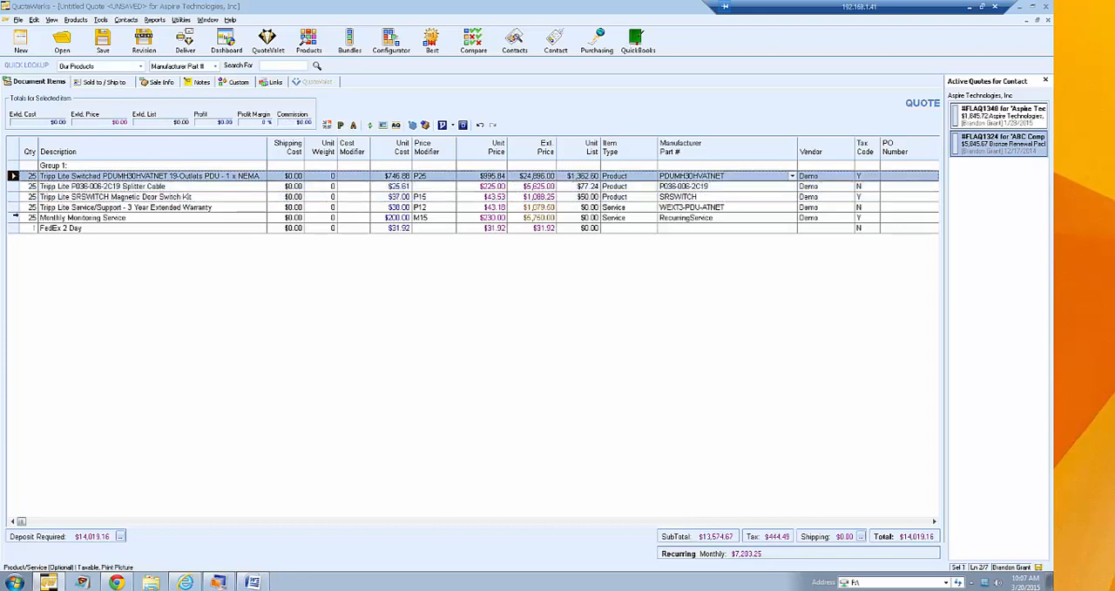
{"action": "key", "text": "ctrl+a"}
{"action": "right_click", "coordinate": [15, 214]}
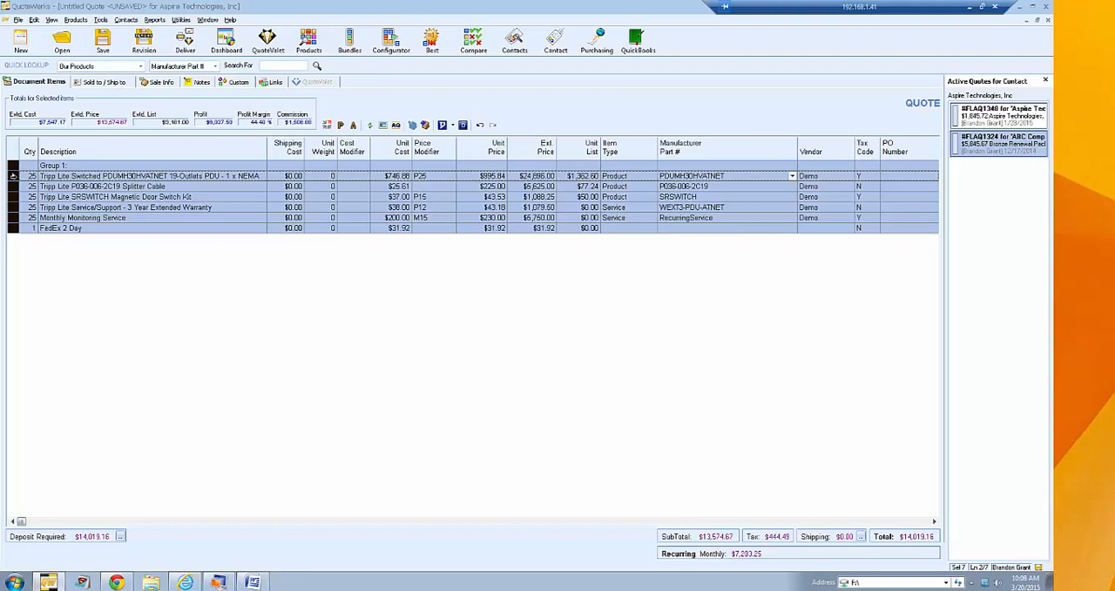
{"action": "right_click", "coordinate": [13, 176]}
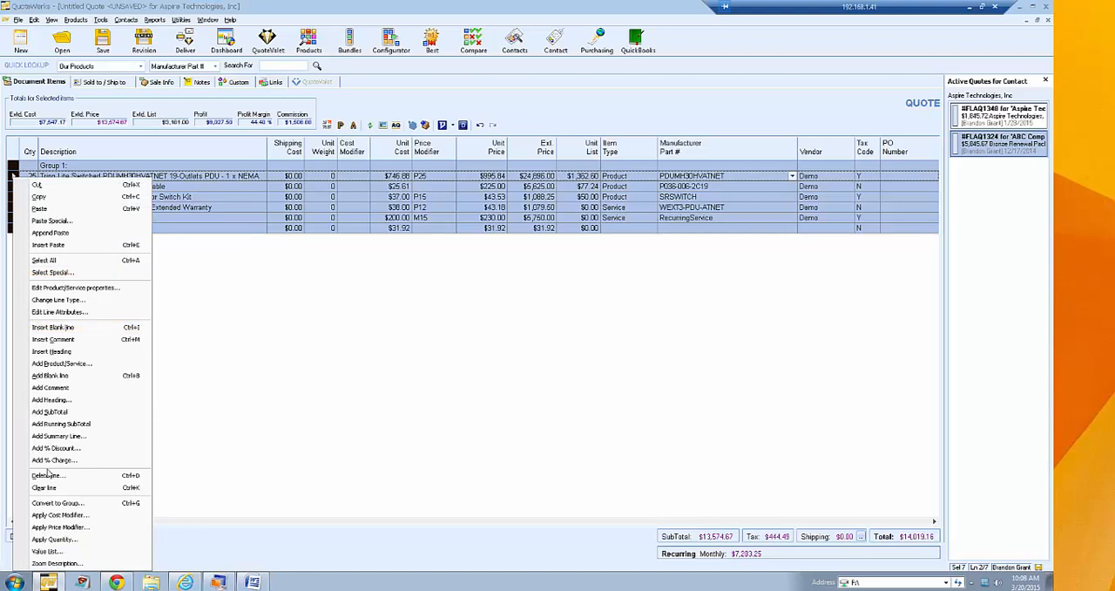
{"action": "left_click", "coordinate": [54, 539]}
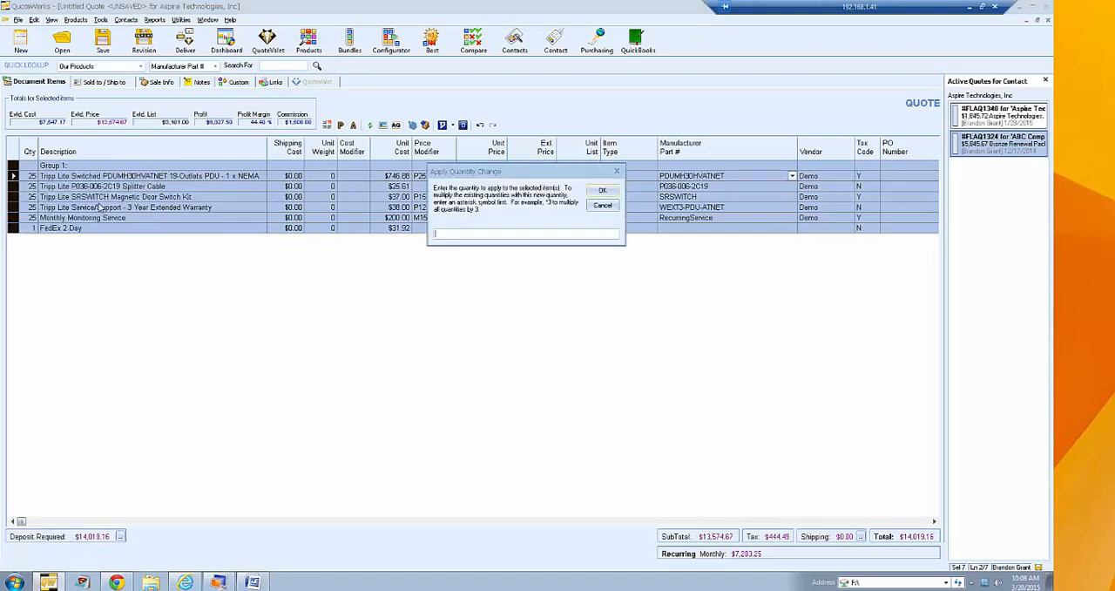
{"action": "left_click", "coordinate": [436, 233]}
{"action": "type", "text": "15"}
{"action": "left_click", "coordinate": [598, 190]}
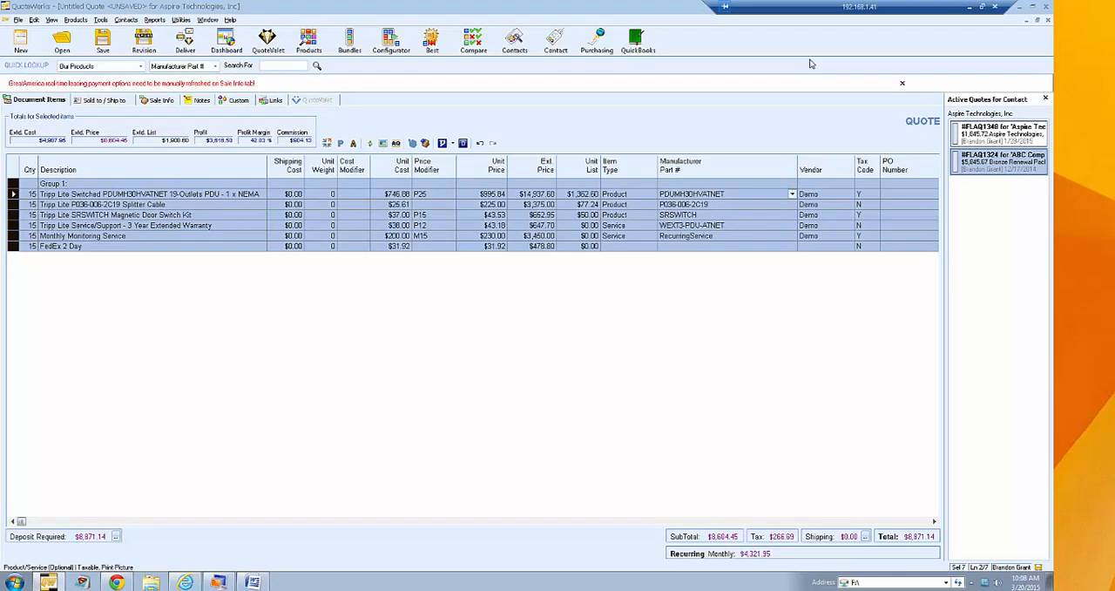
{"action": "left_click", "coordinate": [902, 83]}
{"action": "left_click", "coordinate": [105, 185]}
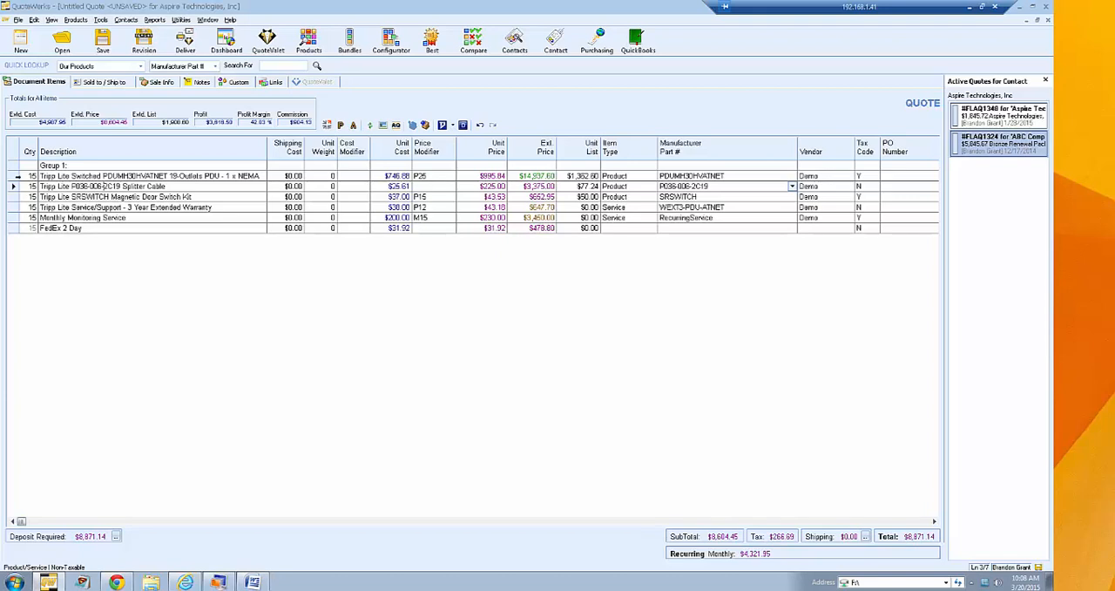
- Delete the FedEx 2 Day line from the quote and dismiss the leasing notice
{"action": "left_click", "coordinate": [21, 177]}
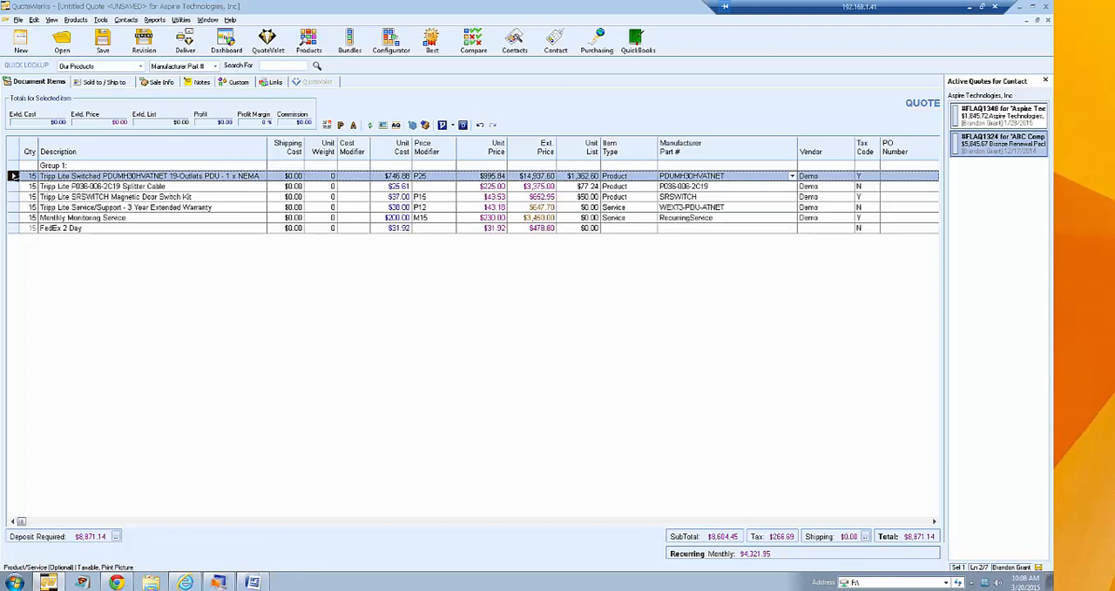
{"action": "left_click", "coordinate": [12, 228]}
{"action": "key", "text": "Delete"}
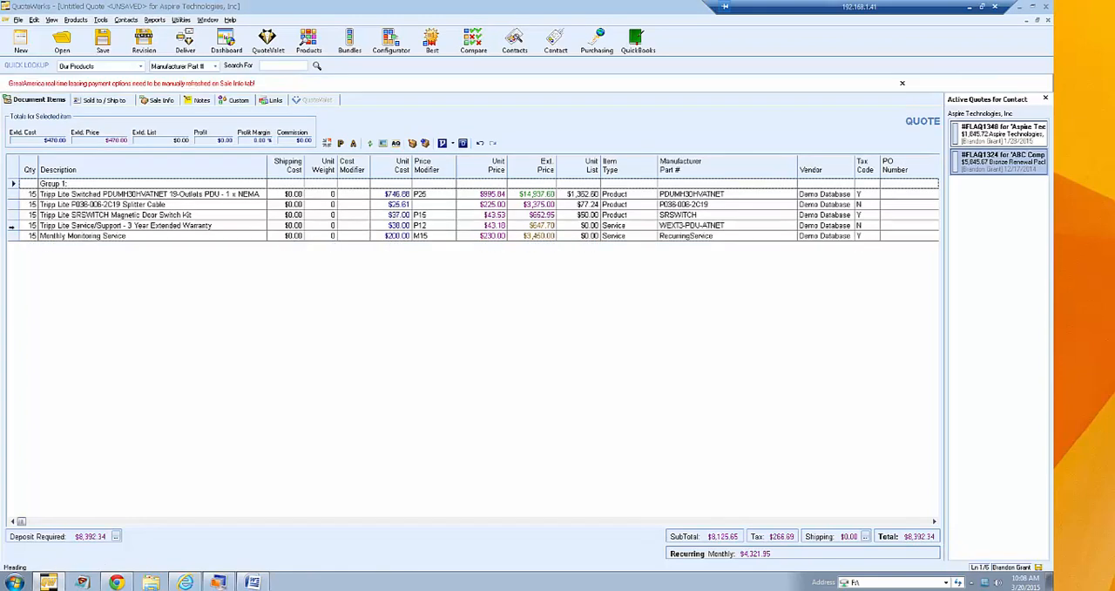
{"action": "left_click", "coordinate": [902, 83]}
- Select all the quote's line items, and use Select Special to narrow the selection to lines whose ItemType contains Product
{"action": "left_click", "coordinate": [12, 176]}
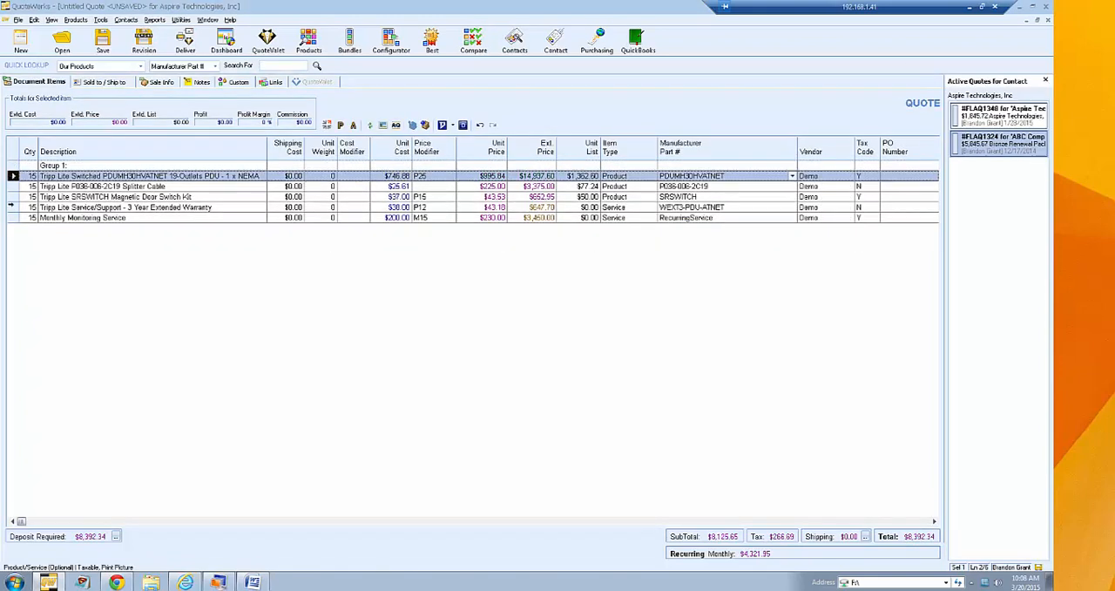
{"action": "left_click", "coordinate": [12, 217], "text": "shift"}
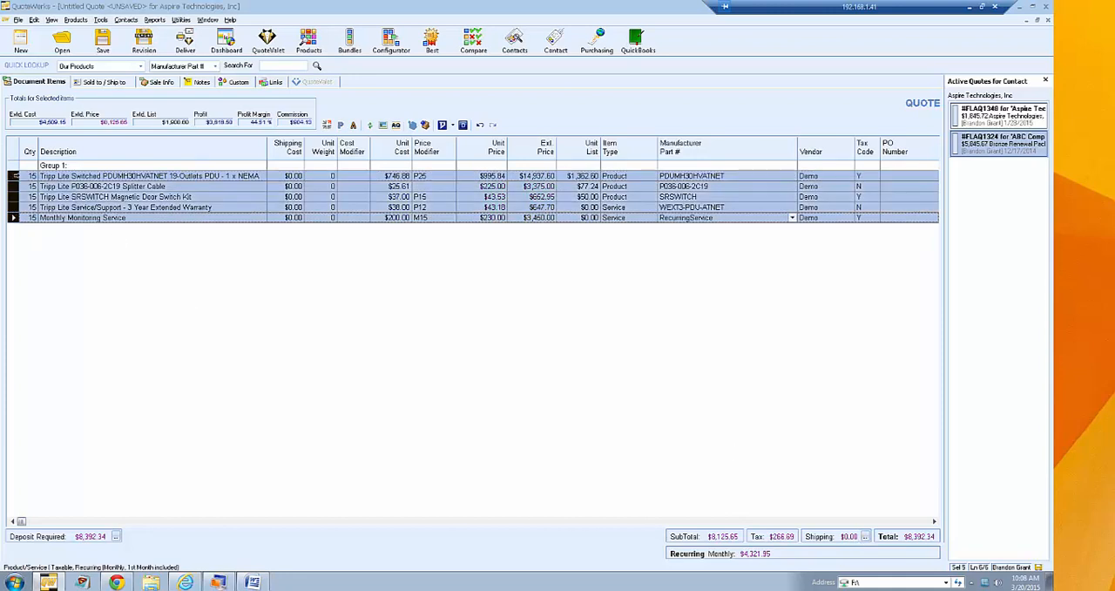
{"action": "right_click", "coordinate": [15, 180]}
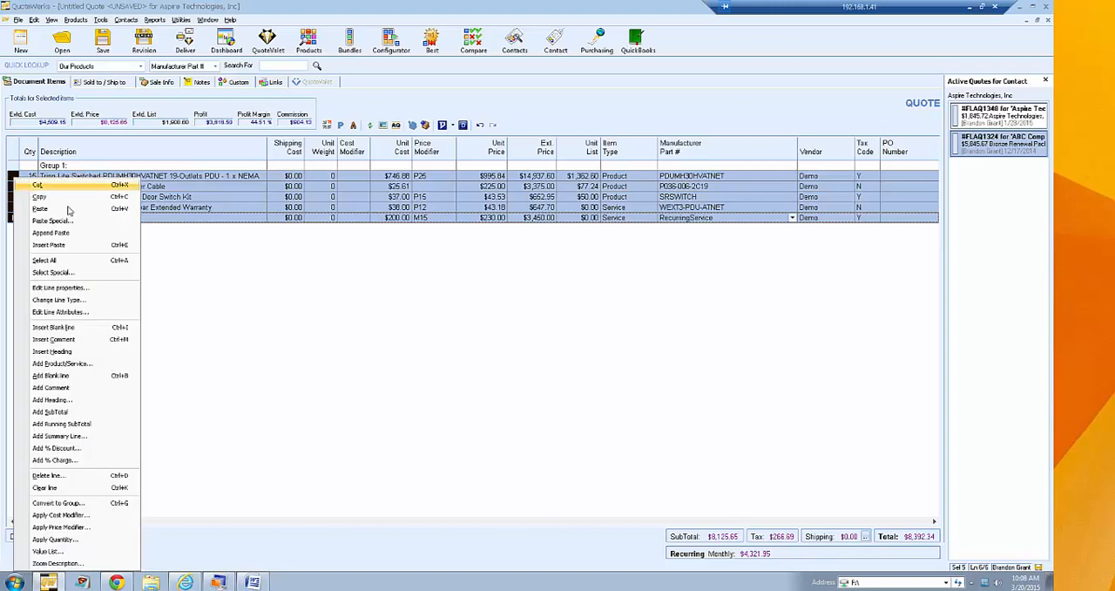
{"action": "left_click", "coordinate": [101, 273]}
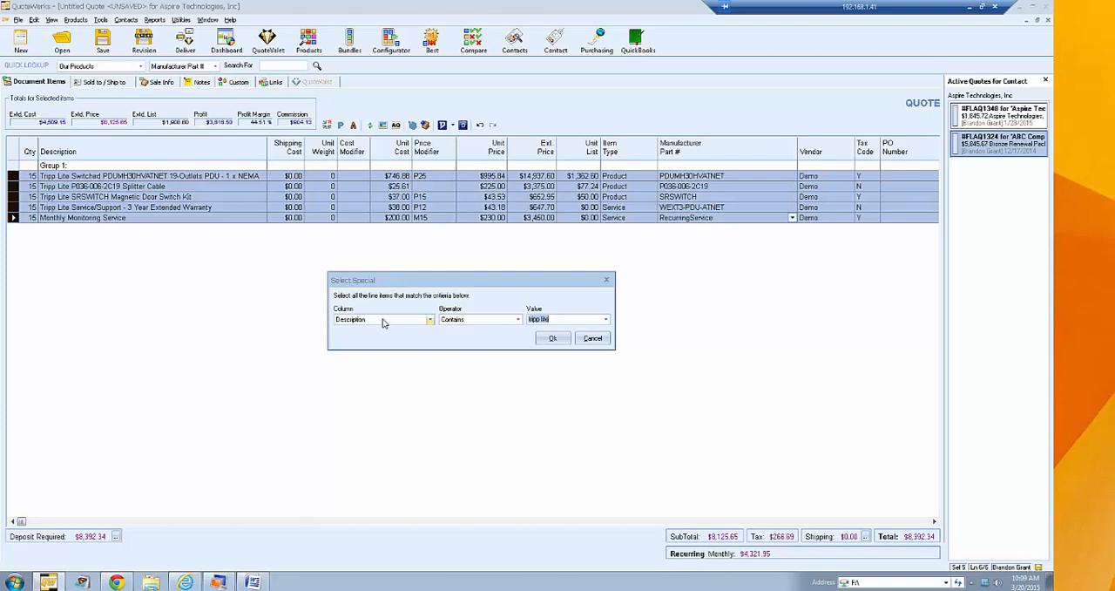
{"action": "left_click", "coordinate": [430, 320]}
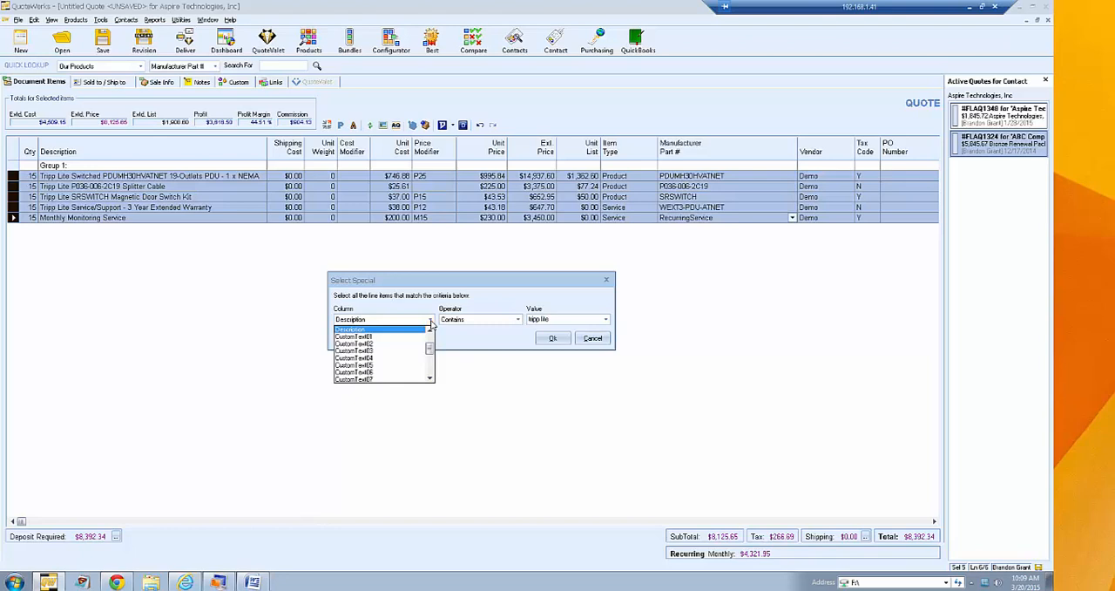
{"action": "left_click_drag", "start_coordinate": [430, 348], "coordinate": [431, 334]}
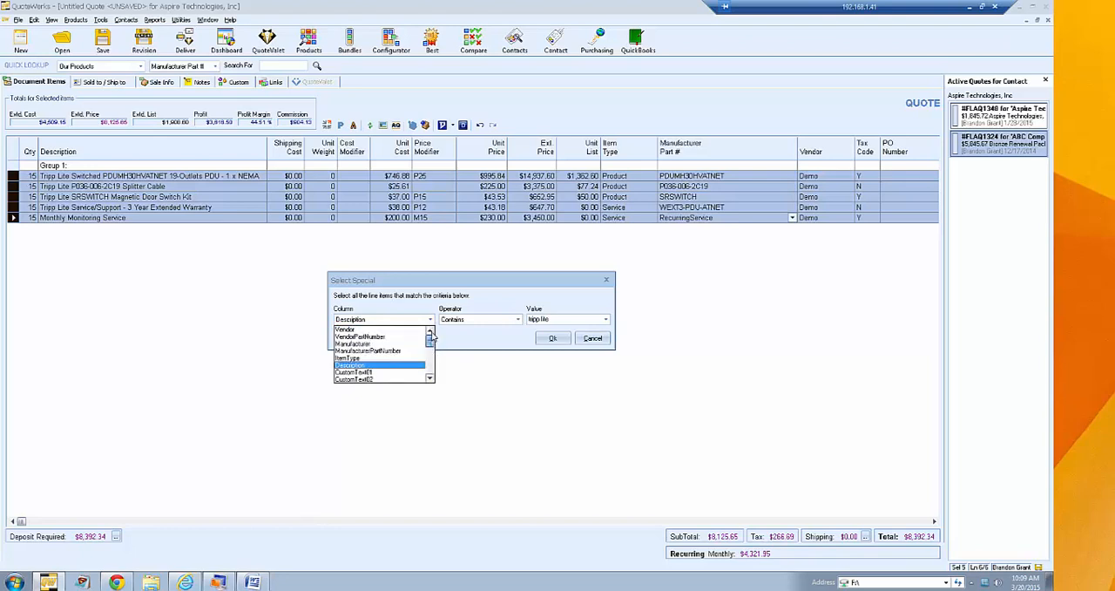
{"action": "left_click", "coordinate": [376, 359]}
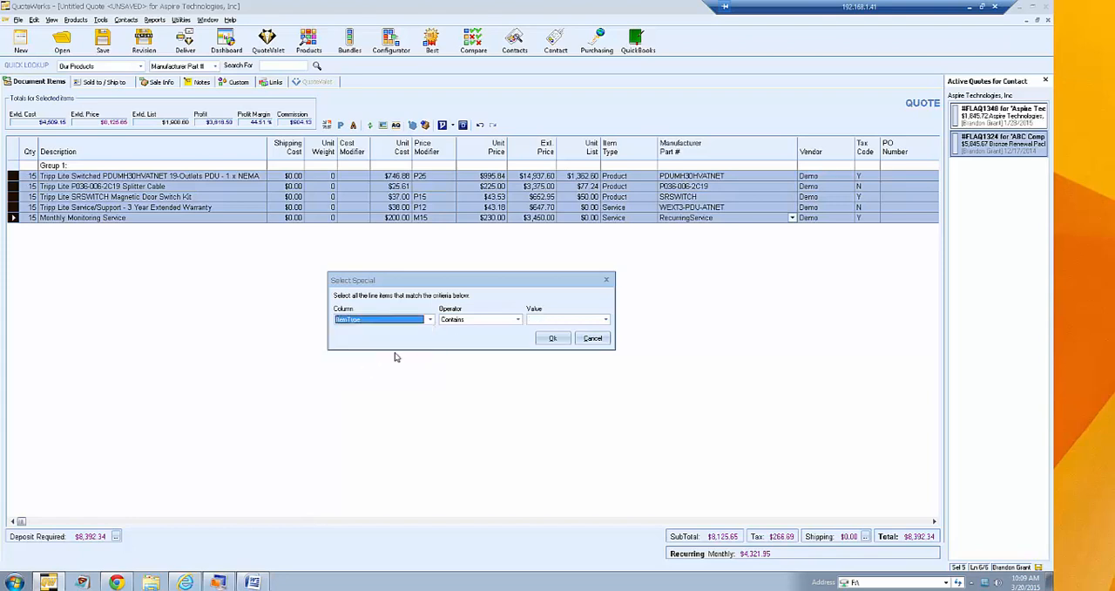
{"action": "left_click", "coordinate": [518, 321]}
{"action": "left_click", "coordinate": [518, 322]}
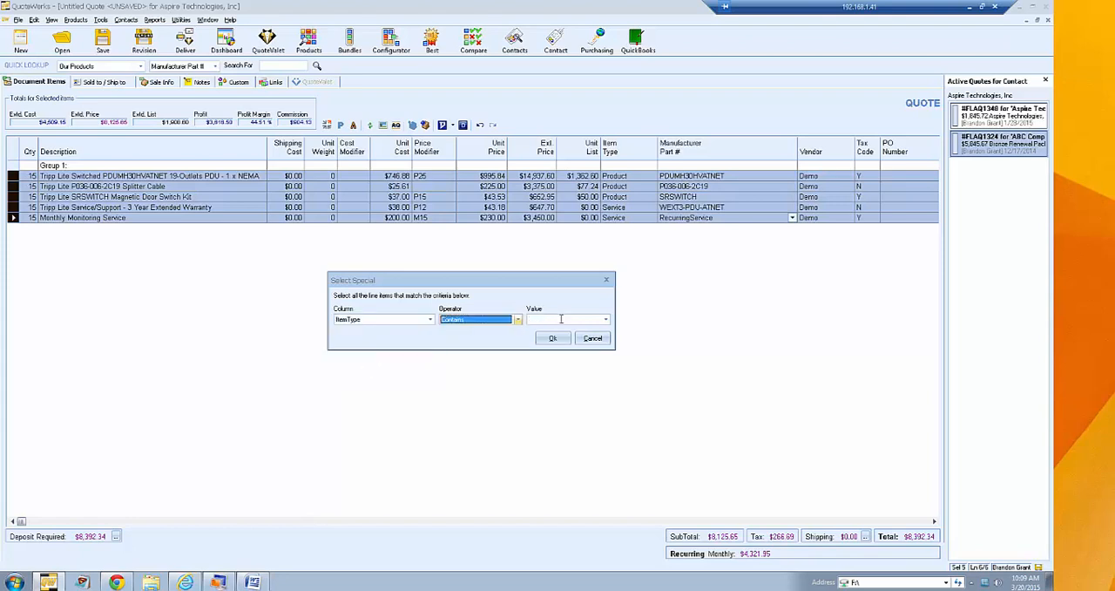
{"action": "left_click", "coordinate": [606, 320]}
{"action": "left_click", "coordinate": [566, 337]}
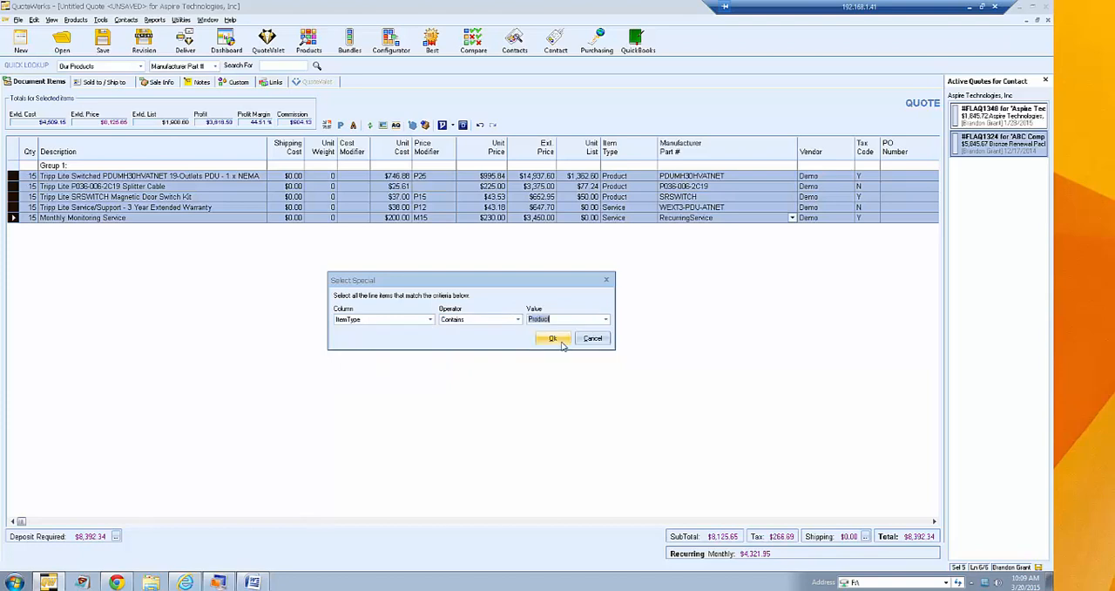
{"action": "left_click", "coordinate": [561, 344]}
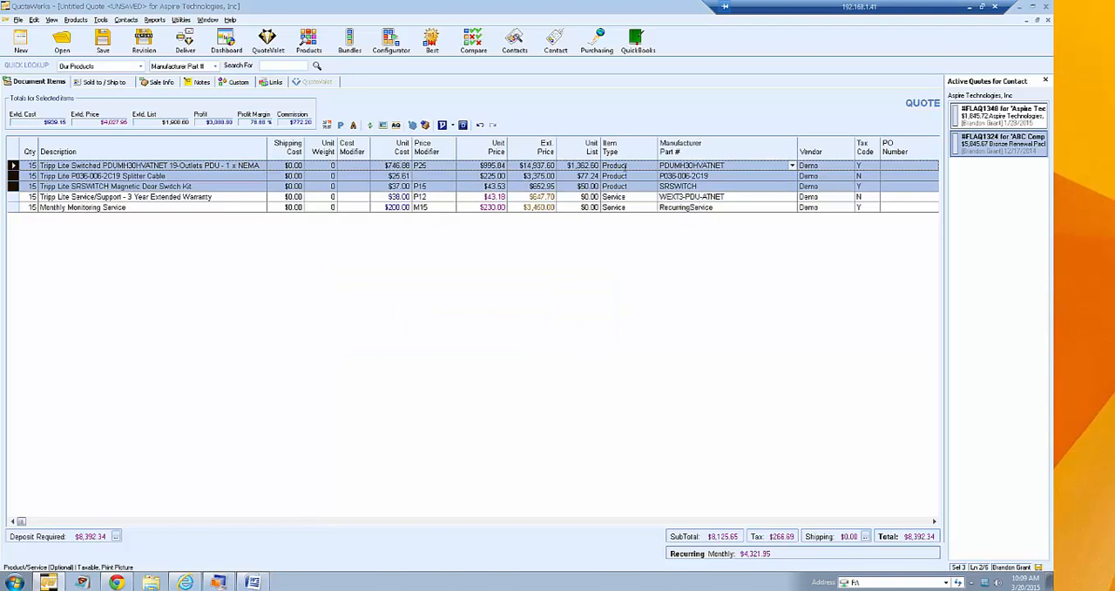
- Review the Select Special criteria again, cancel them, and clear the line item selection
{"action": "left_click", "coordinate": [34, 20]}
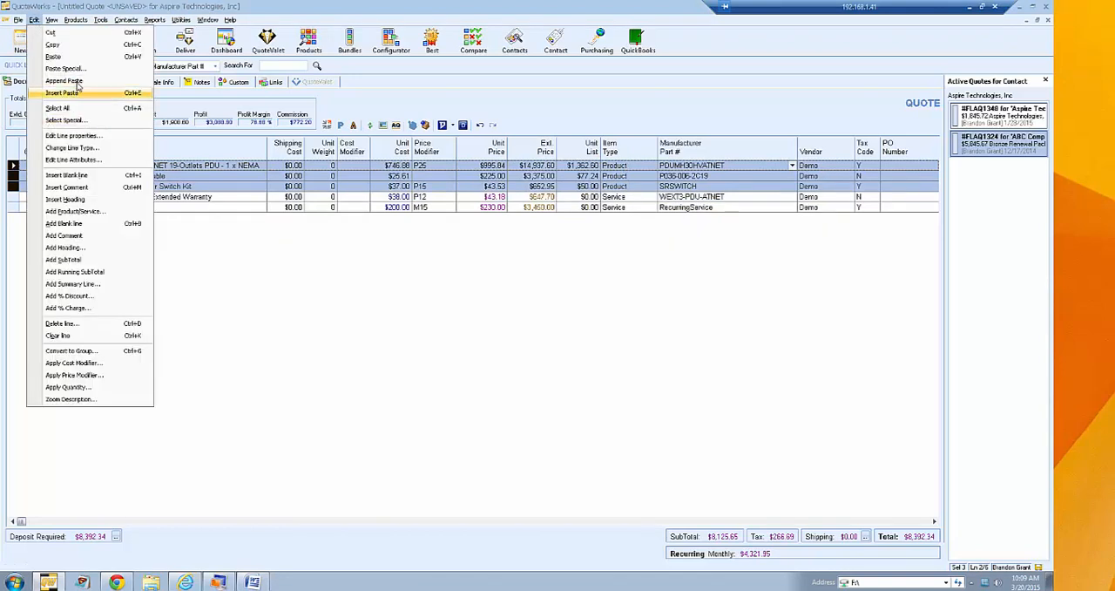
{"action": "left_click", "coordinate": [75, 120]}
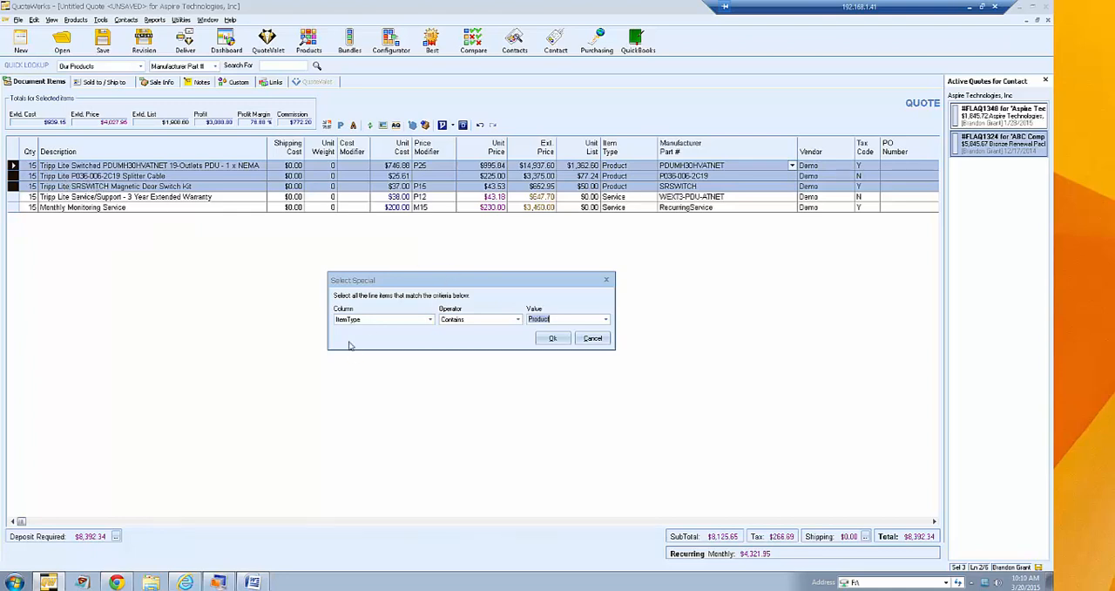
{"action": "left_click", "coordinate": [591, 339]}
{"action": "left_click", "coordinate": [64, 185]}
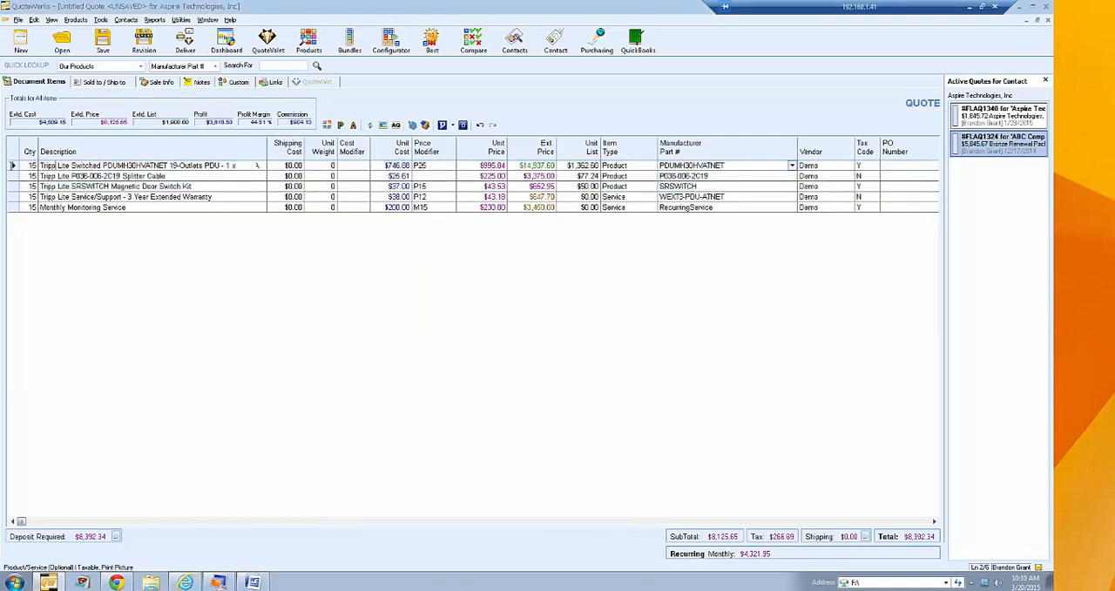
- Examine the product/service properties of the Tripp Lite Switched PDU line, including its unit price formula options
{"action": "right_click", "coordinate": [15, 166]}
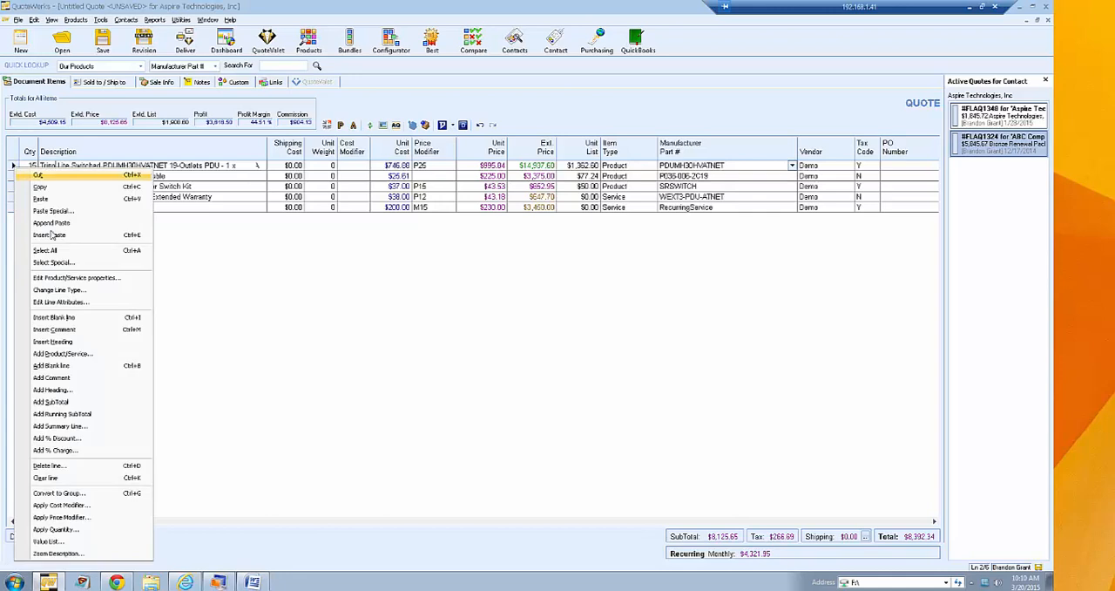
{"action": "left_click", "coordinate": [132, 279]}
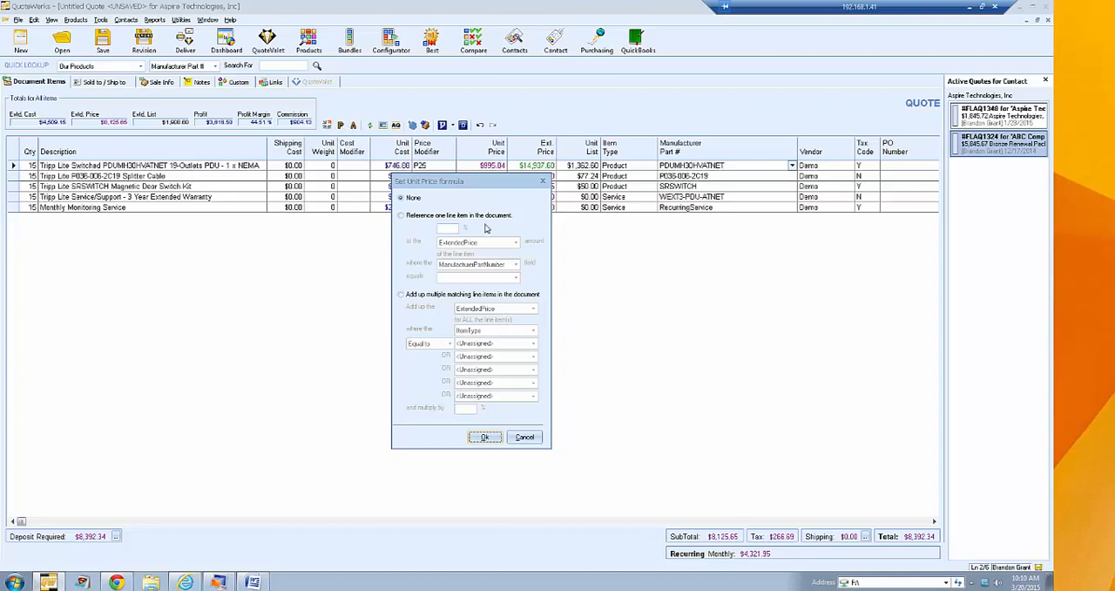
{"action": "left_click", "coordinate": [544, 182]}
- Examine the line types the Tripp Lite Switched PDU line can be changed to, and cancel without changing it
{"action": "right_click", "coordinate": [13, 166]}
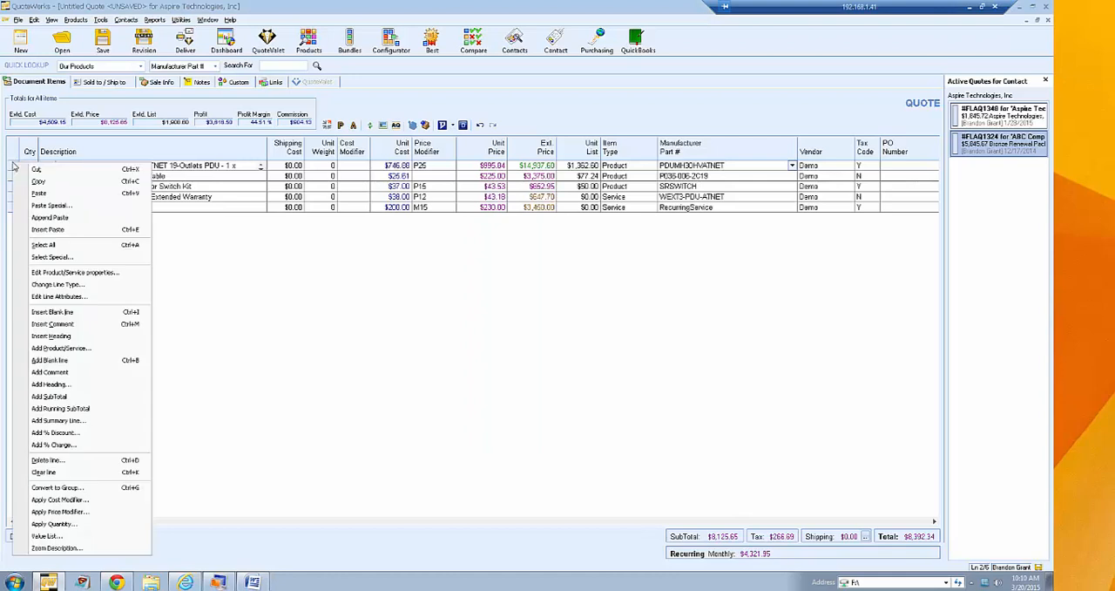
{"action": "left_click", "coordinate": [111, 289]}
{"action": "left_click", "coordinate": [512, 311]}
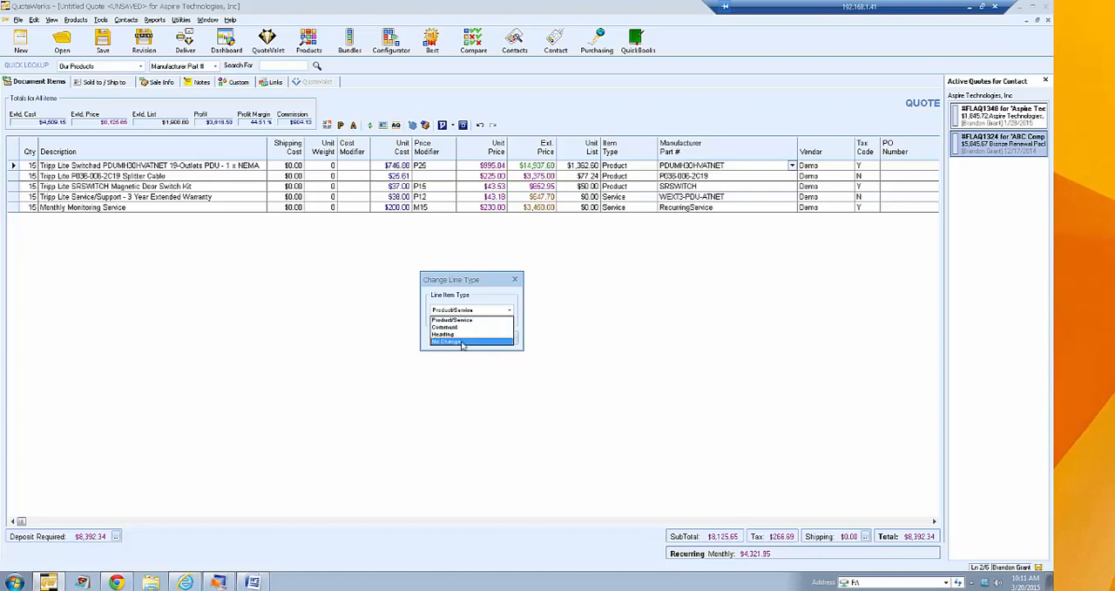
{"action": "left_click", "coordinate": [480, 293]}
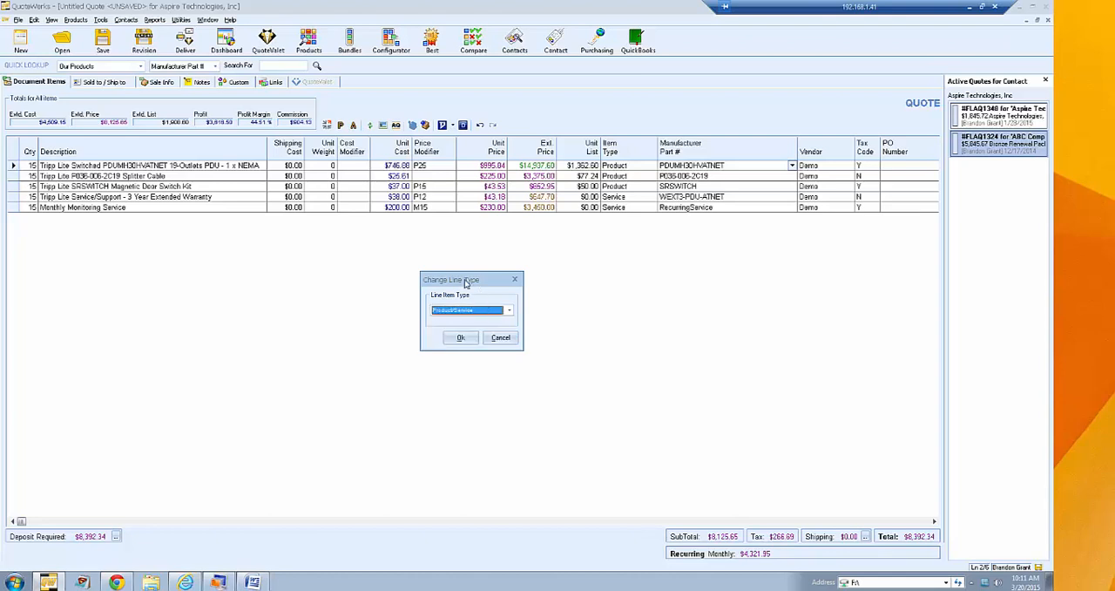
{"action": "left_click", "coordinate": [500, 337]}
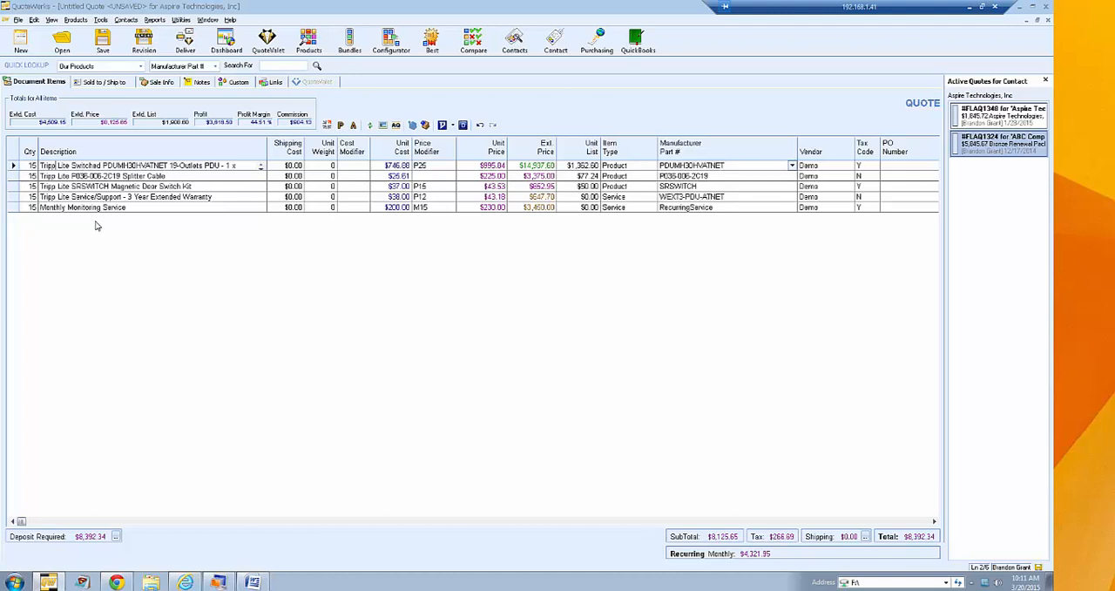
- Insert a blank line above the Tripp Lite Switched PDU line and place the cursor in its description
{"action": "left_click", "coordinate": [13, 166]}
{"action": "right_click", "coordinate": [13, 166]}
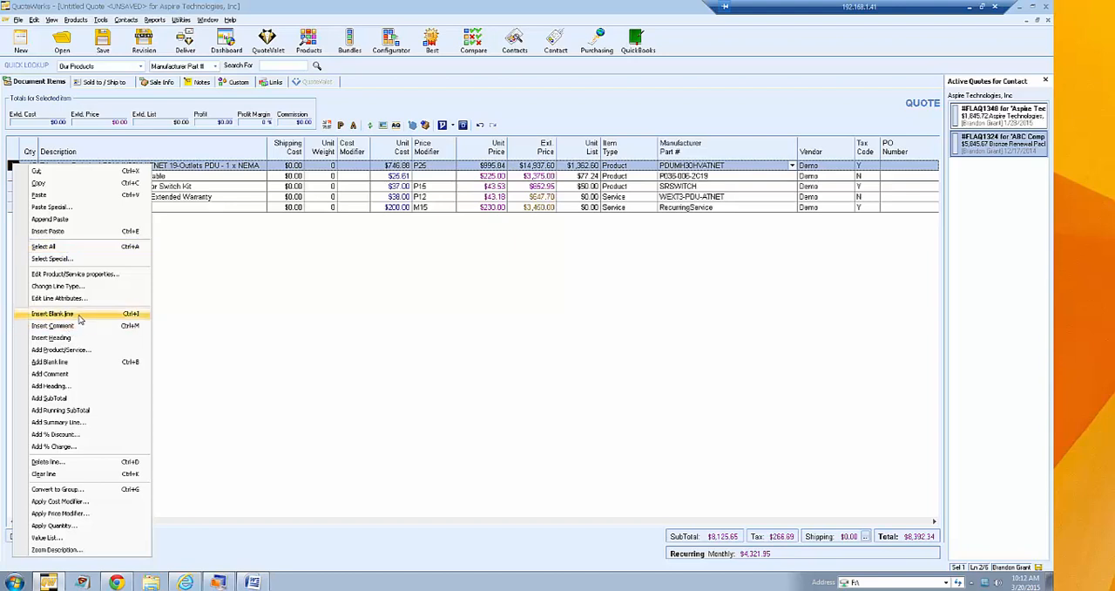
{"action": "left_click", "coordinate": [61, 314]}
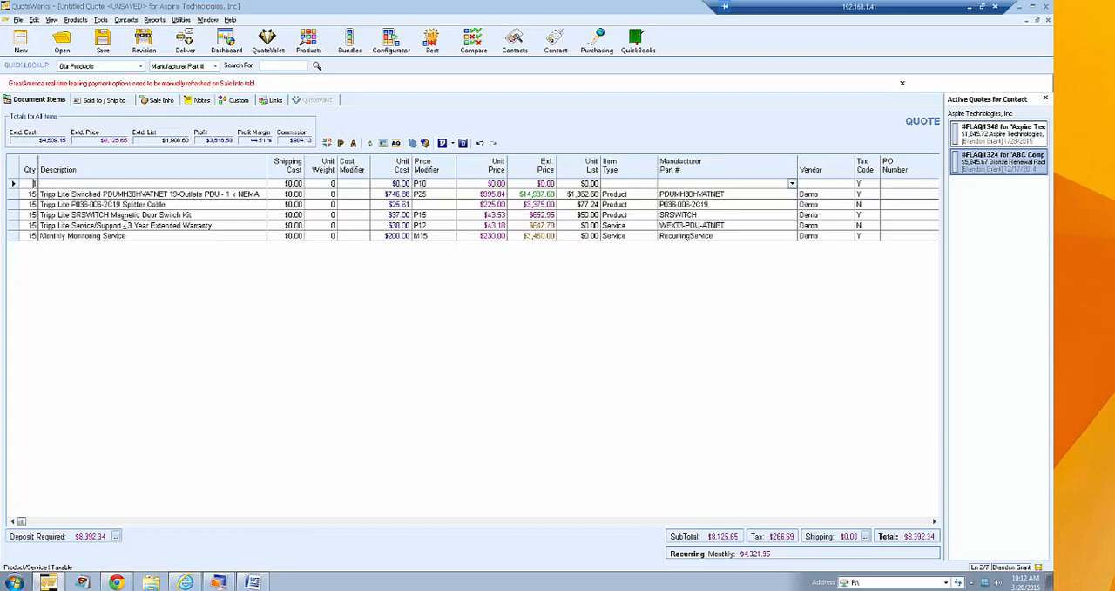
{"action": "left_click", "coordinate": [11, 183]}
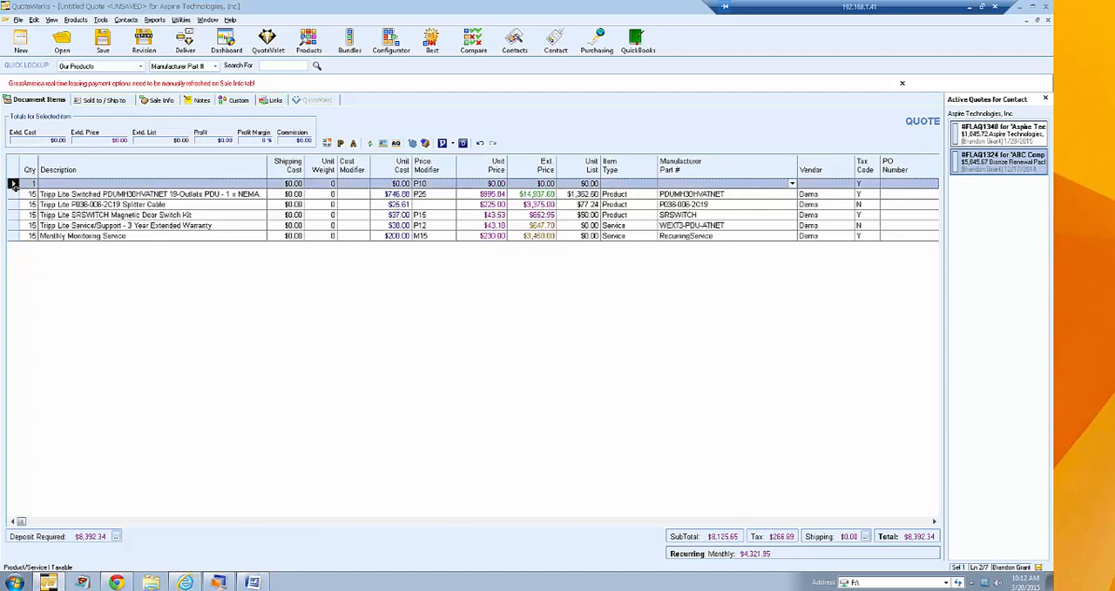
{"action": "left_click", "coordinate": [59, 186]}
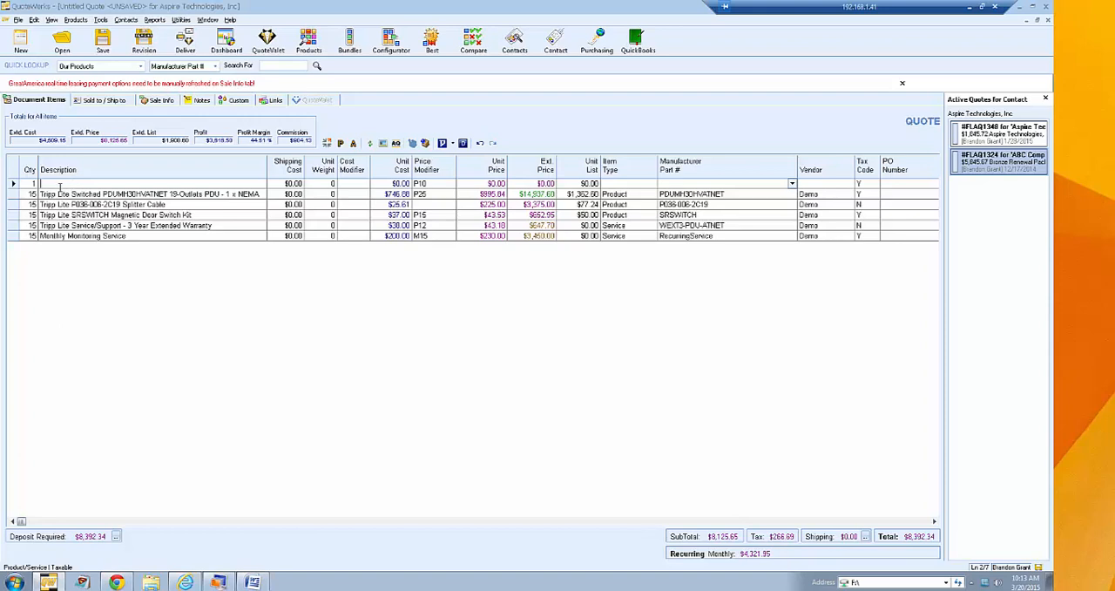
- Insert a comment line above the blank line and check the editing actions available for it
{"action": "right_click", "coordinate": [12, 184]}
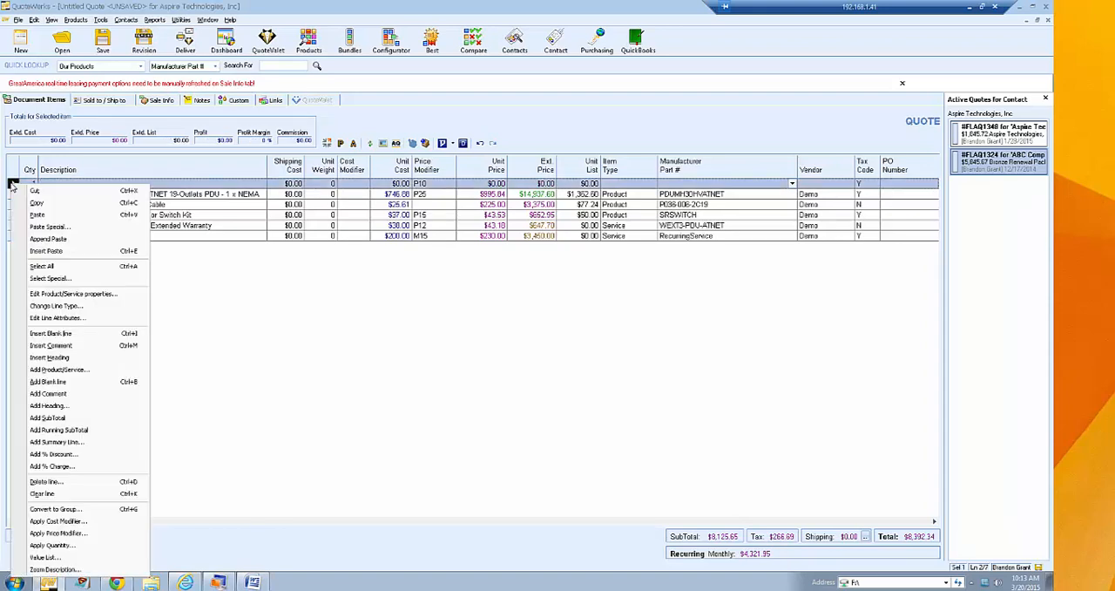
{"action": "left_click", "coordinate": [121, 346]}
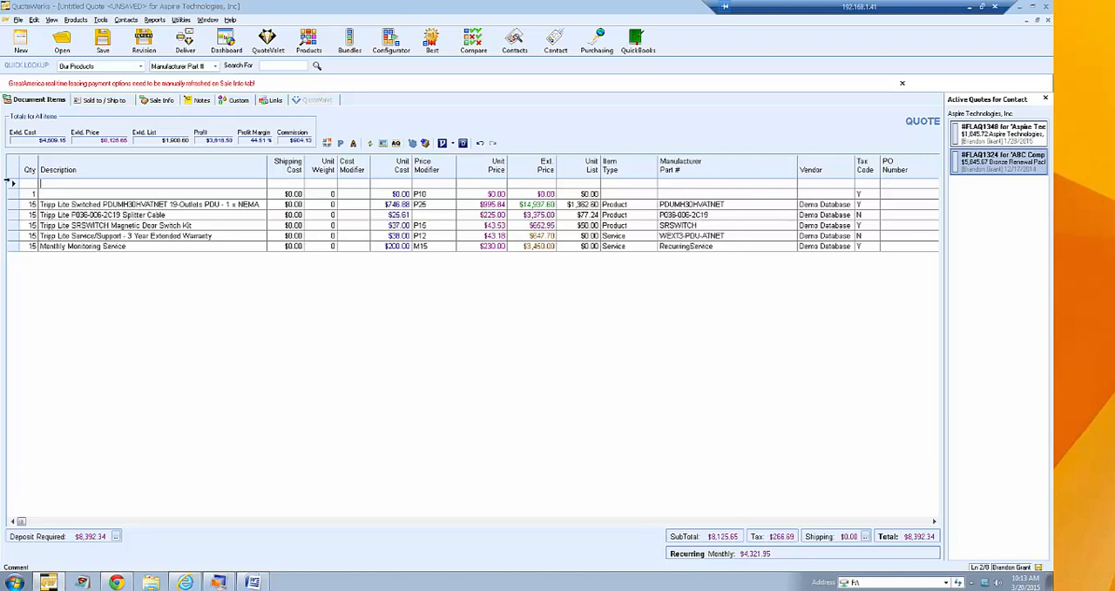
{"action": "right_click", "coordinate": [14, 184]}
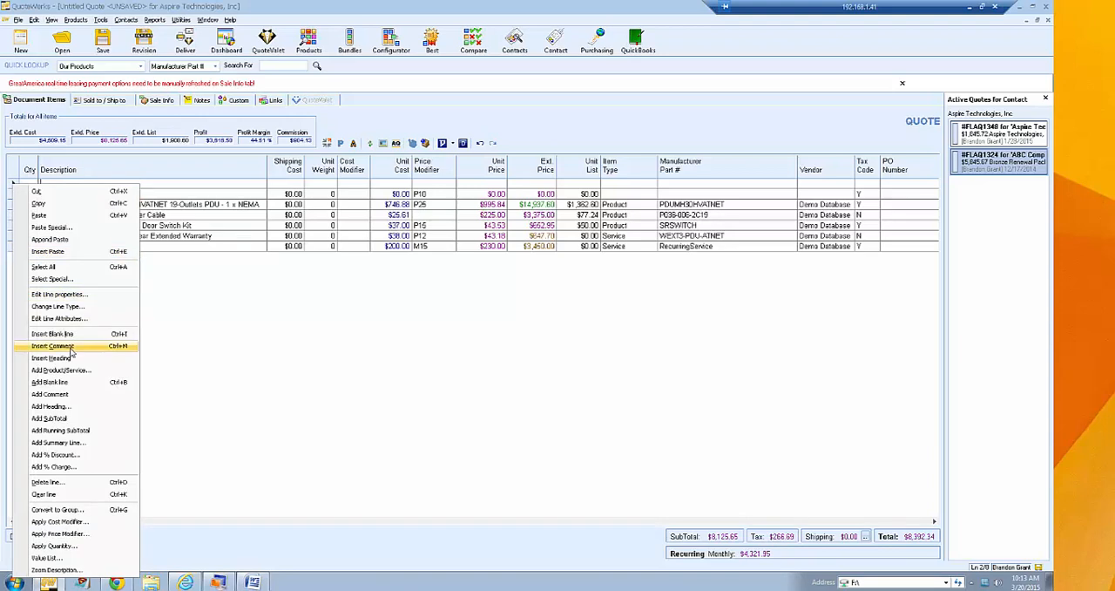
{"action": "double_click", "coordinate": [213, 327]}
{"action": "left_click", "coordinate": [318, 225]}
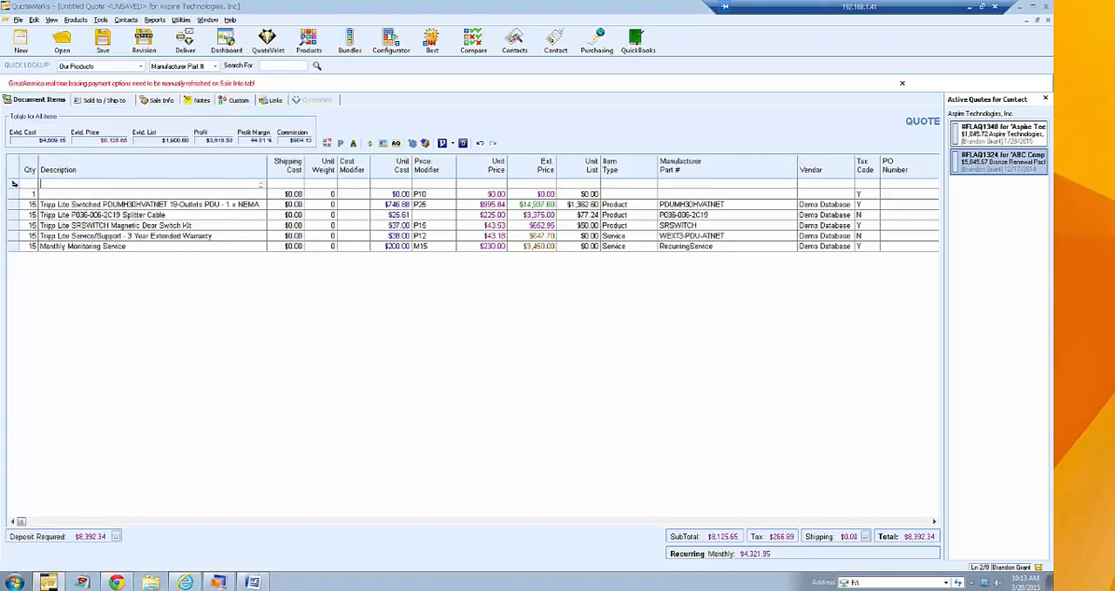
- Delete the empty comment line and the blank line above the Tripp Lite Switched PDU item
{"action": "left_click", "coordinate": [14, 183]}
{"action": "left_click", "coordinate": [14, 194], "text": "ctrl"}
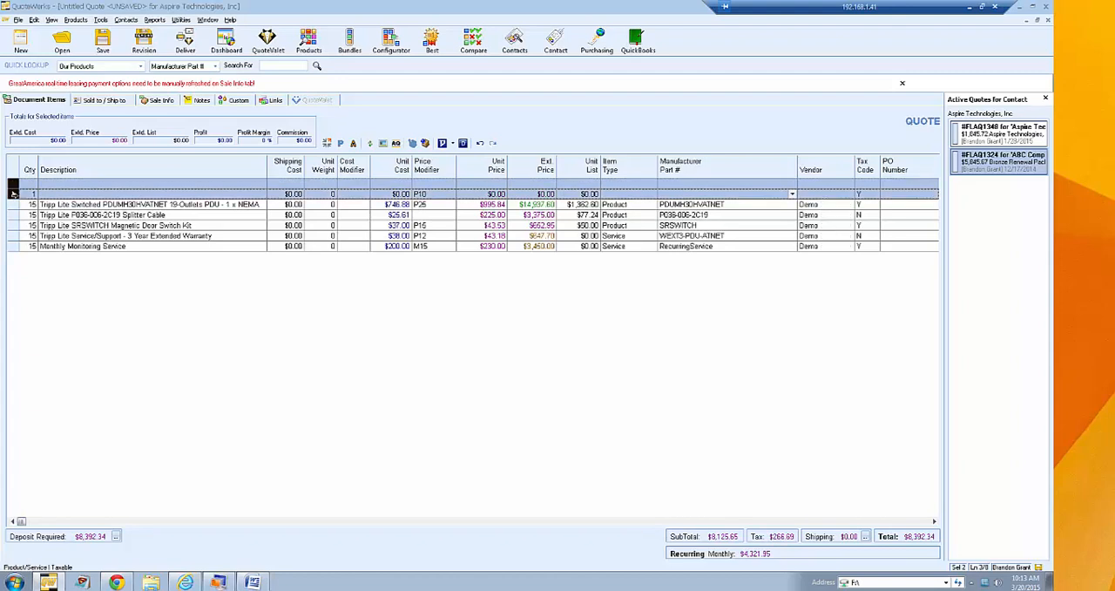
{"action": "key", "text": "Delete"}
{"action": "key", "text": "Return"}
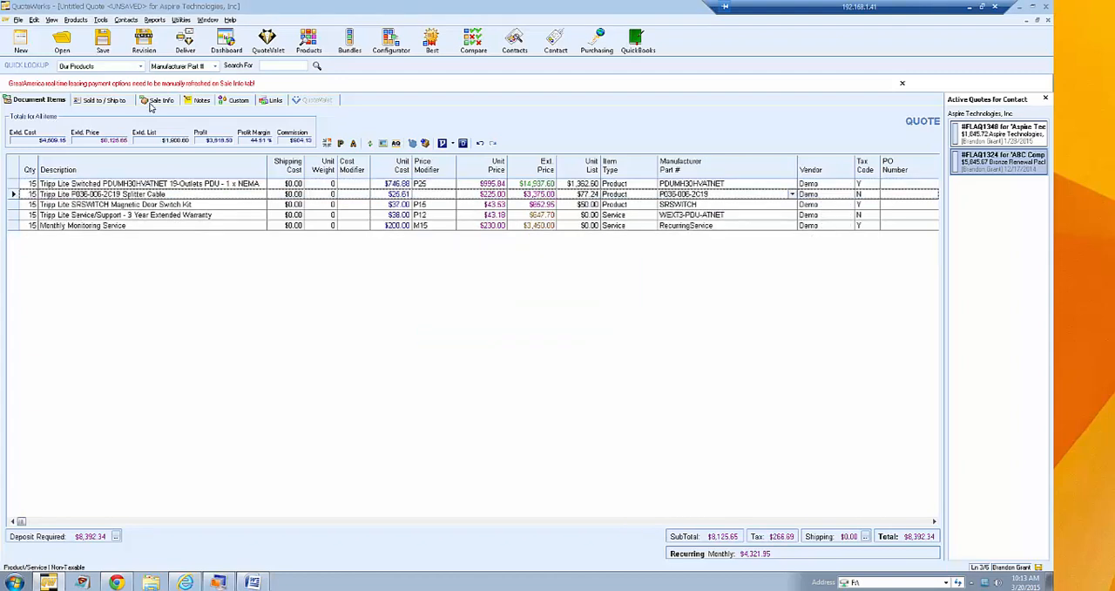
- Remove the 12 month and 24 month lease options from the sale's payment options and dismiss the leasing notice
{"action": "left_click", "coordinate": [156, 101]}
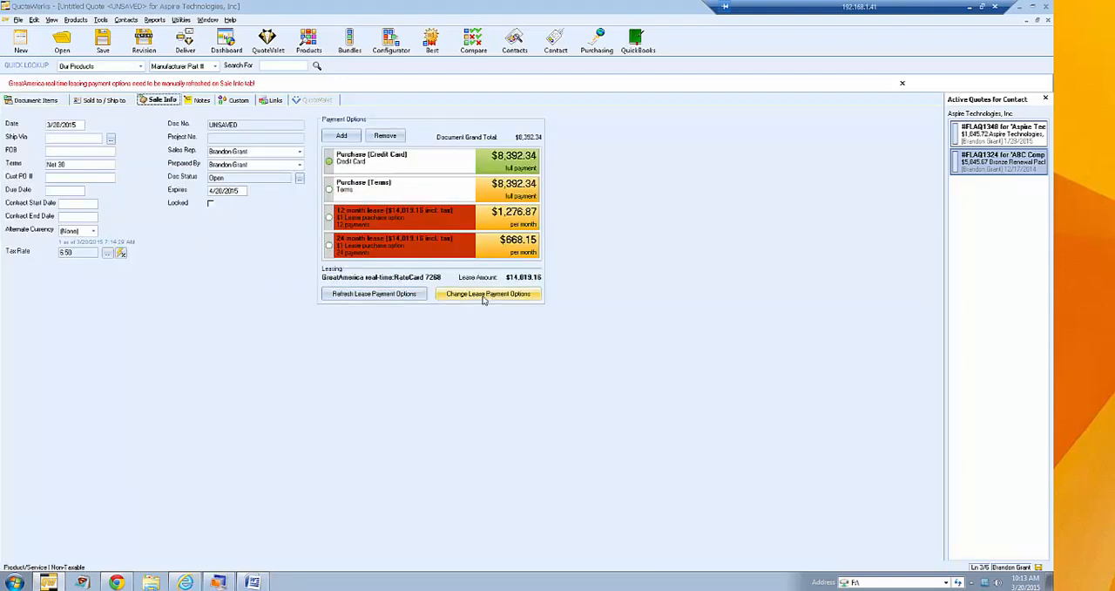
{"action": "left_click", "coordinate": [371, 249]}
{"action": "left_click", "coordinate": [381, 139]}
{"action": "left_click", "coordinate": [388, 137]}
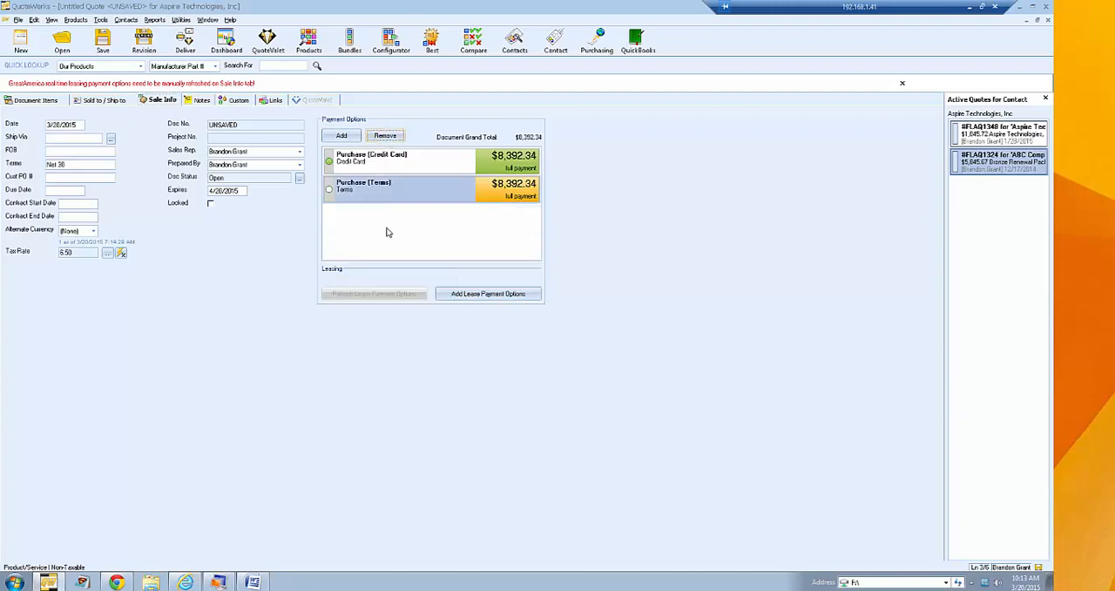
{"action": "left_click", "coordinate": [903, 85]}
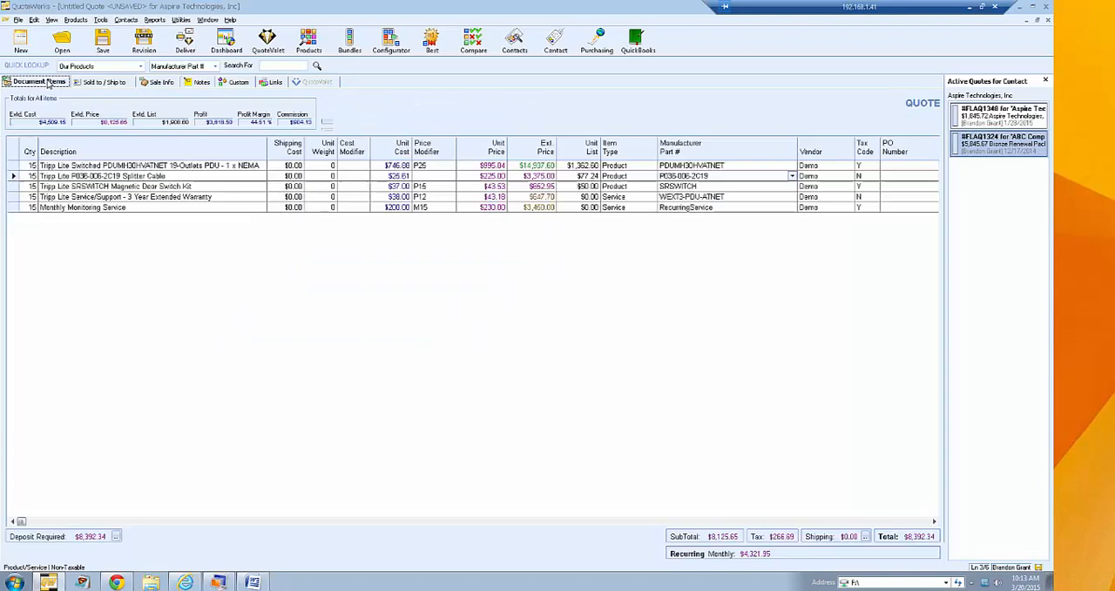
- Insert a heading line named Products above the Tripp Lite Switched PDU item in the quote's document items
{"action": "left_click", "coordinate": [39, 81]}
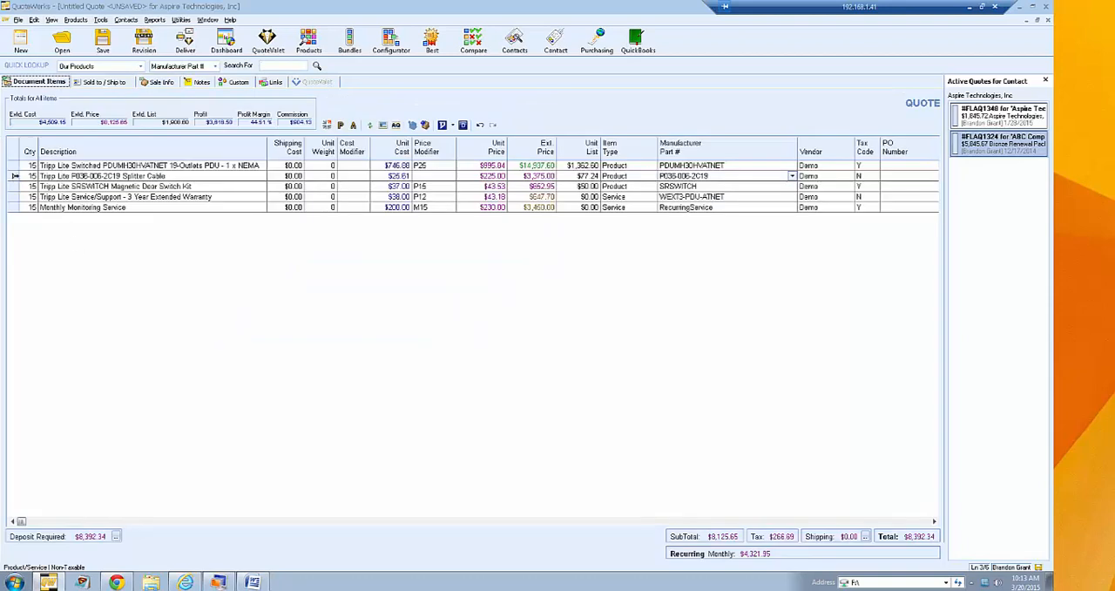
{"action": "right_click", "coordinate": [13, 165]}
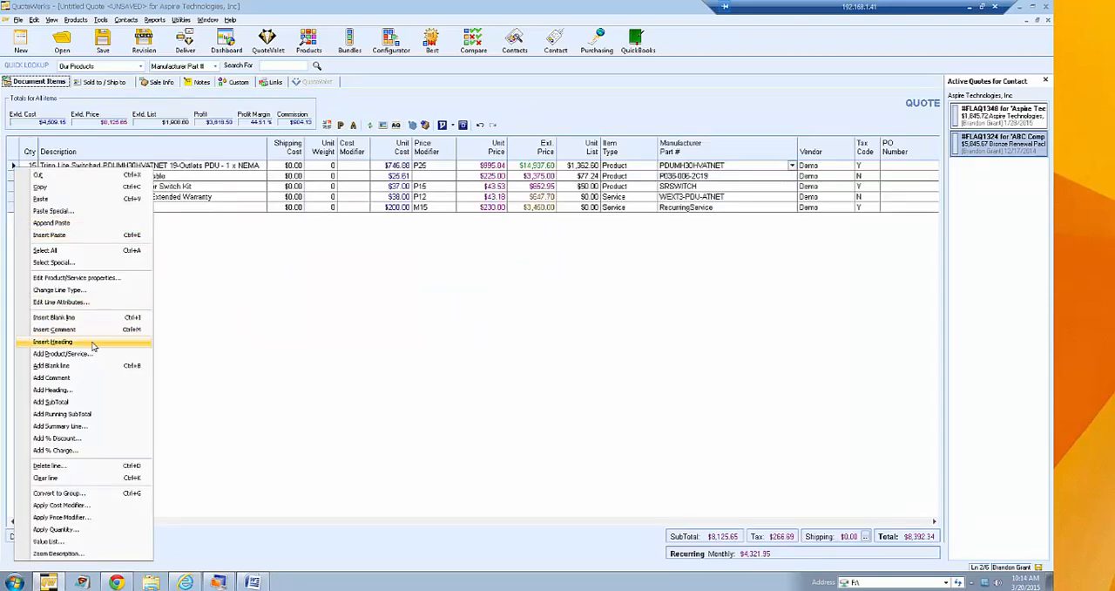
{"action": "left_click", "coordinate": [54, 341]}
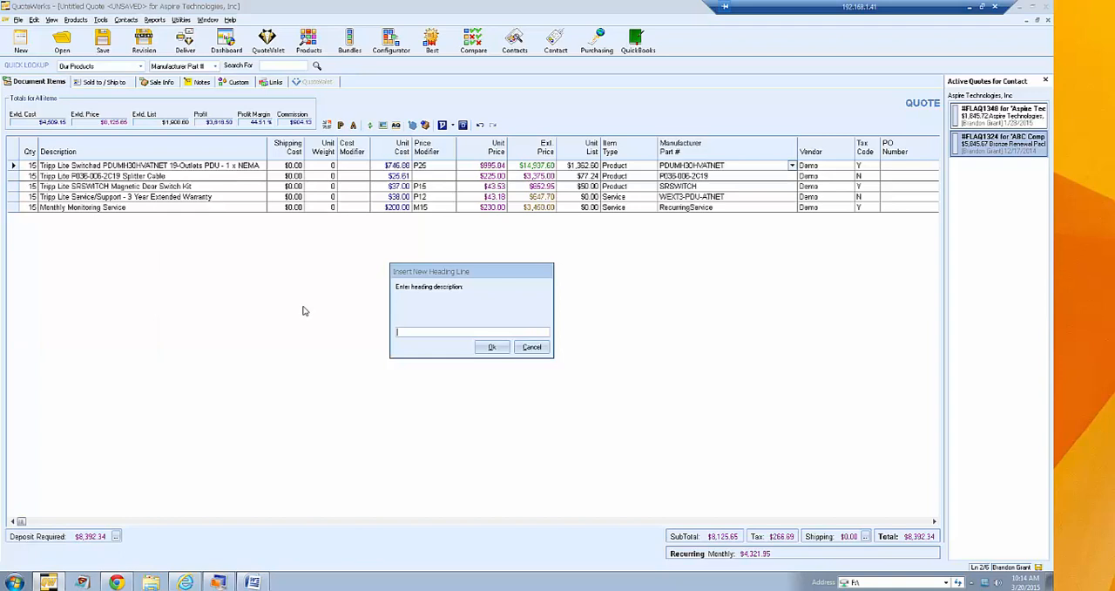
{"action": "type", "text": "Products"}
{"action": "key", "text": "Return"}
- Insert a heading line named Services above the Tripp Lite Service/Support 3 Year Extended Warranty item
{"action": "left_click", "coordinate": [21, 225]}
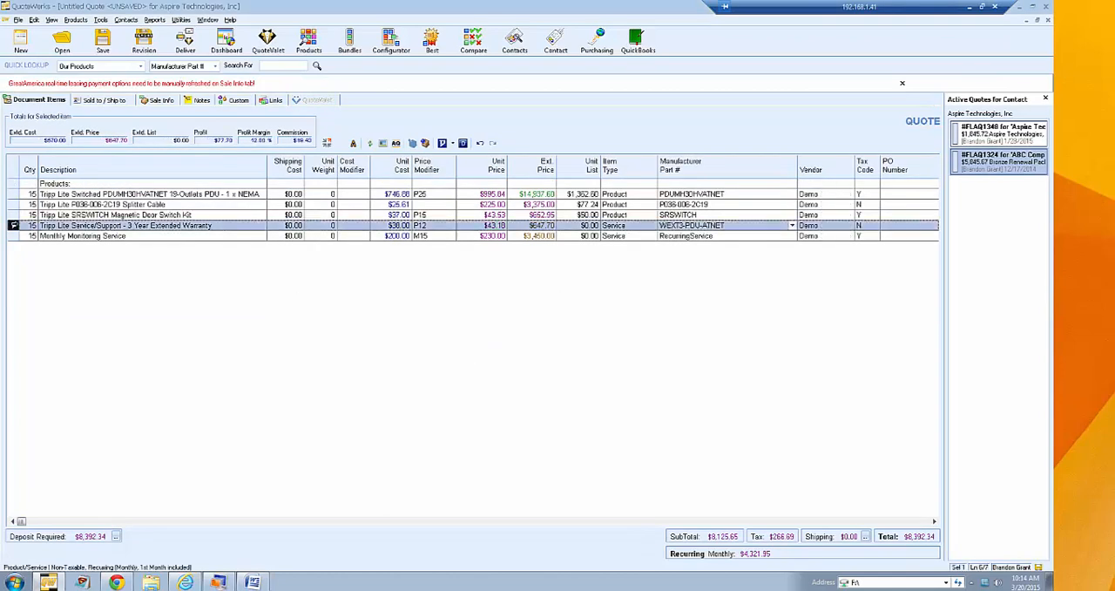
{"action": "right_click", "coordinate": [21, 225]}
{"action": "left_click", "coordinate": [82, 375]}
{"action": "type", "text": "Services"}
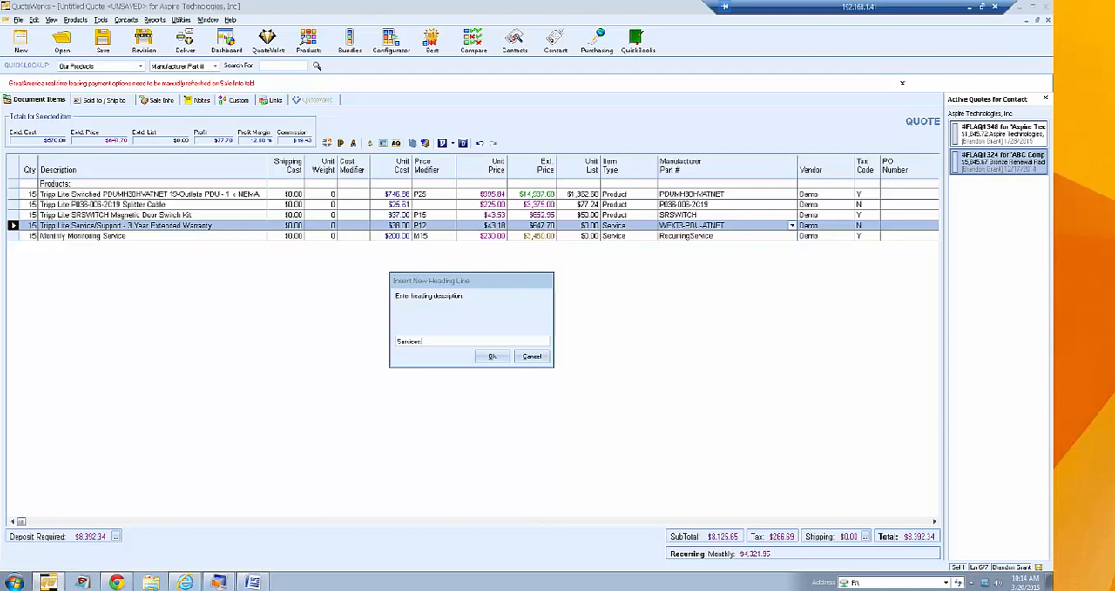
{"action": "key", "text": "Return"}
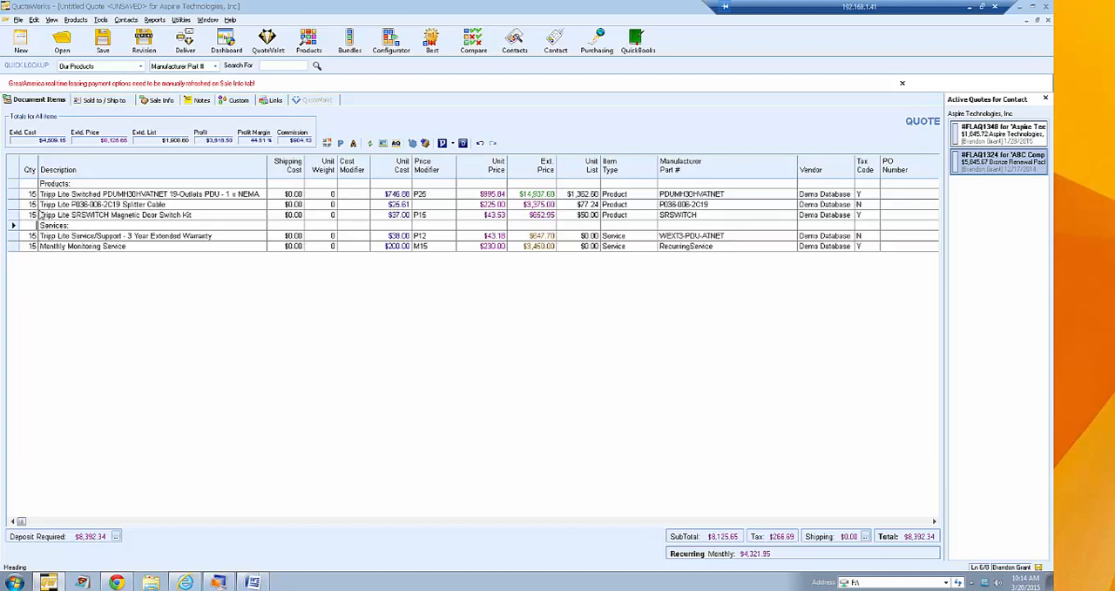
- Rename the Products heading as "Office 1:" and the Services heading as "Office 2:"
{"action": "left_click", "coordinate": [56, 184]}
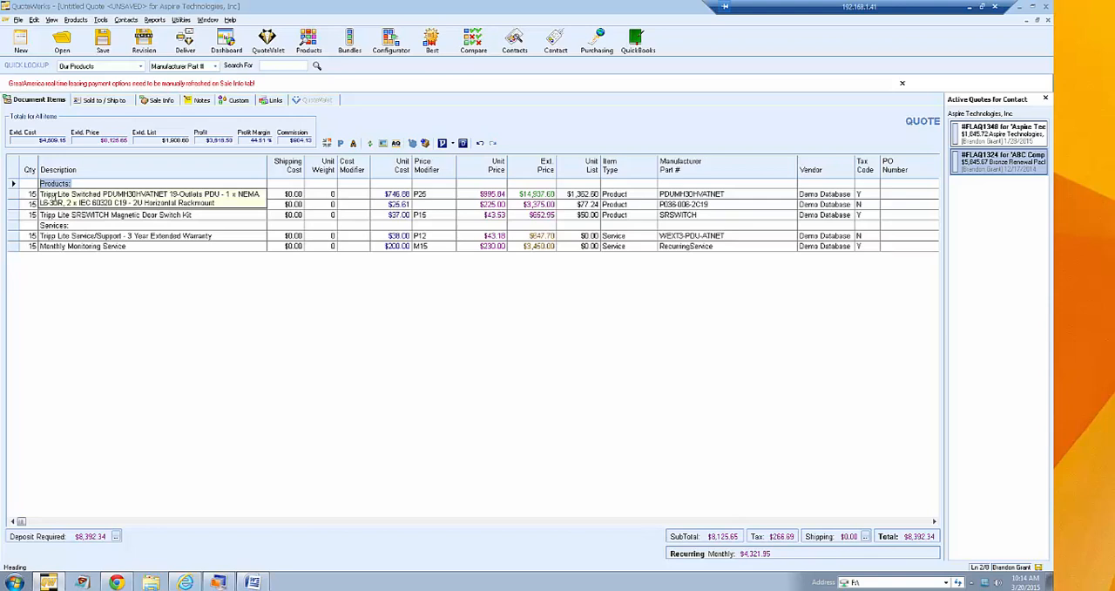
{"action": "type", "text": "Office 1:"}
{"action": "left_click", "coordinate": [34, 226]}
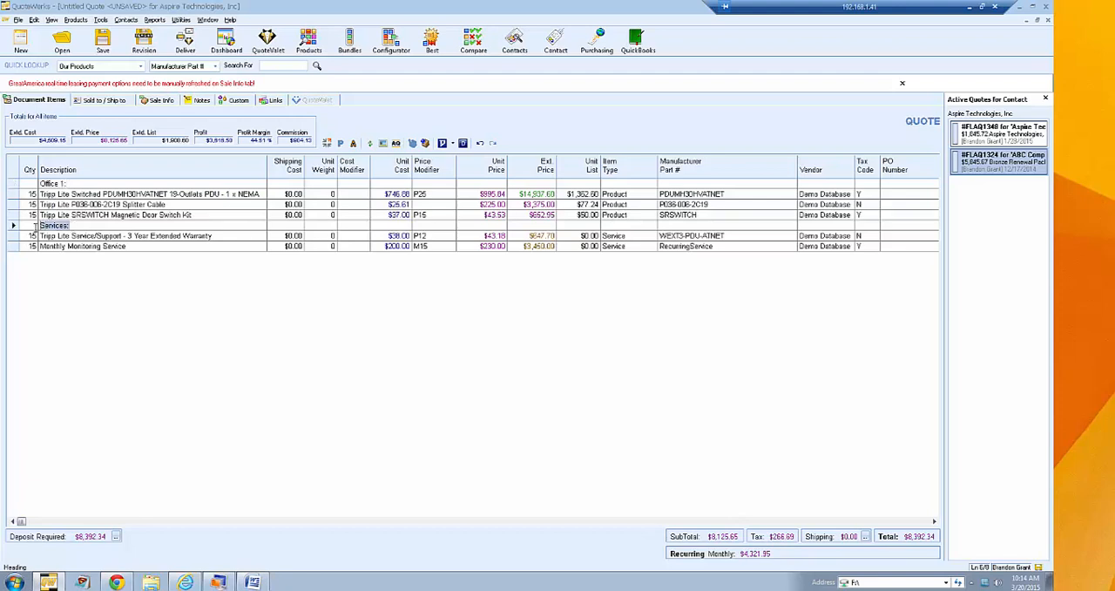
{"action": "type", "text": "Office 2:"}
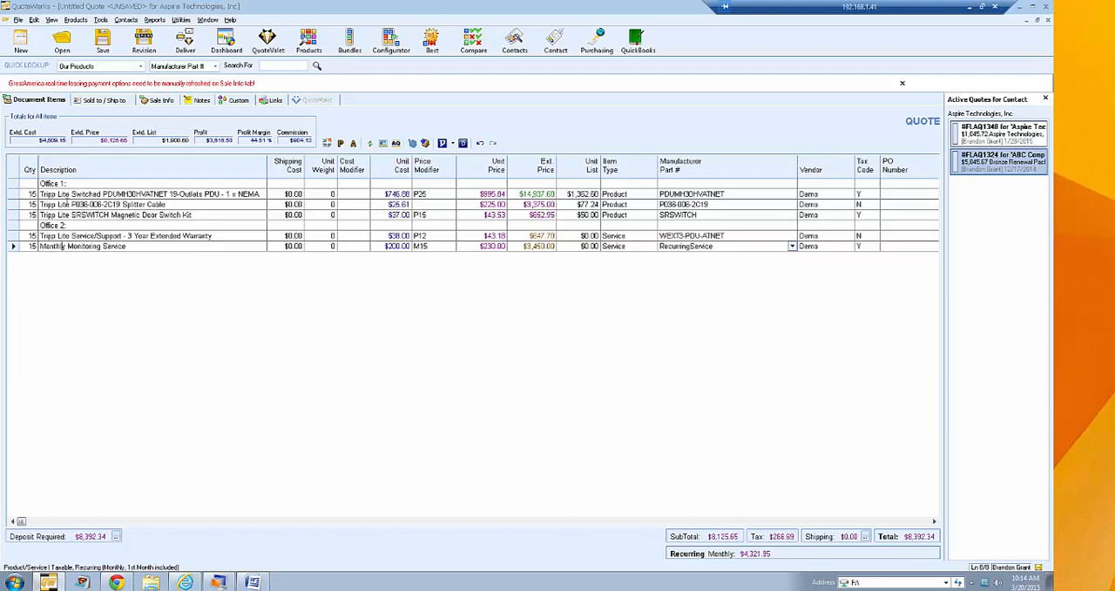
{"action": "left_click", "coordinate": [65, 204]}
{"action": "right_click", "coordinate": [13, 184]}
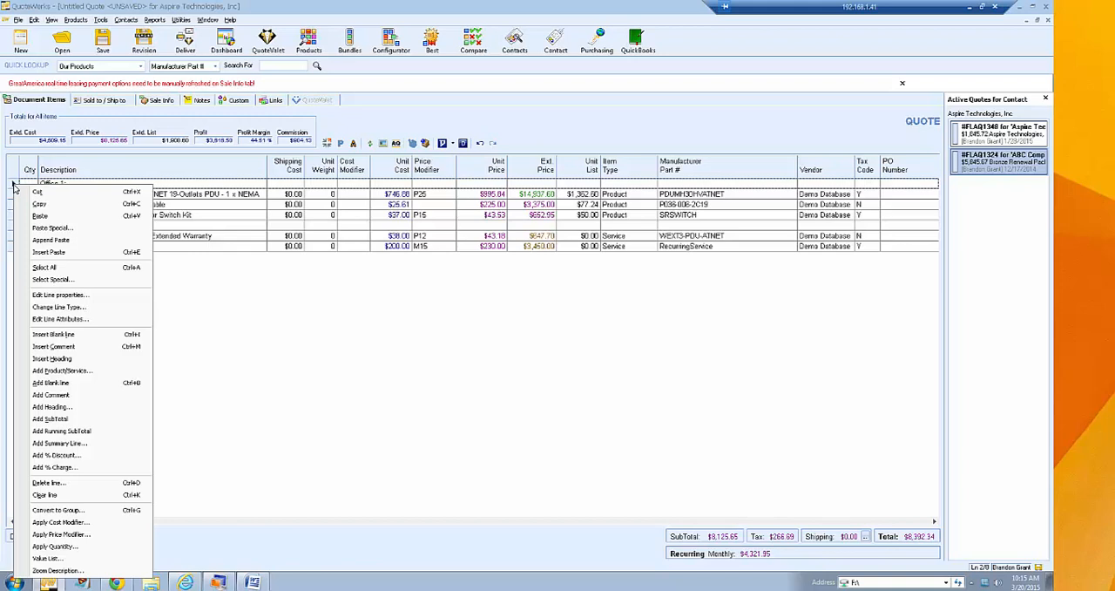
{"action": "left_click", "coordinate": [102, 152]}
- Open the Quote (Etilize & Recurring) print layout for editing from the document delivery options
{"action": "left_click", "coordinate": [188, 41]}
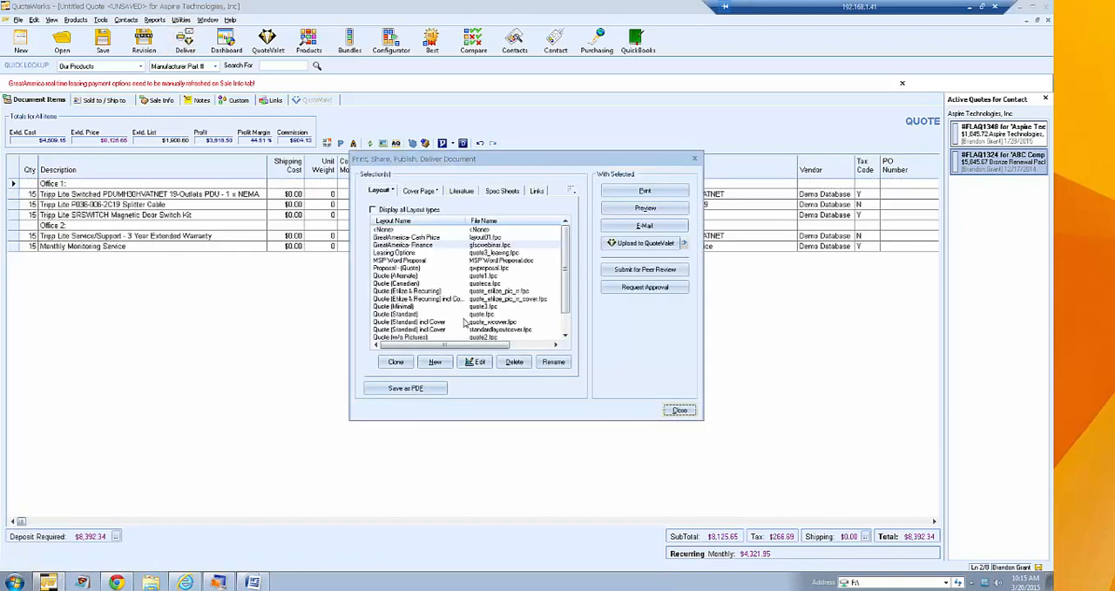
{"action": "left_click", "coordinate": [425, 246]}
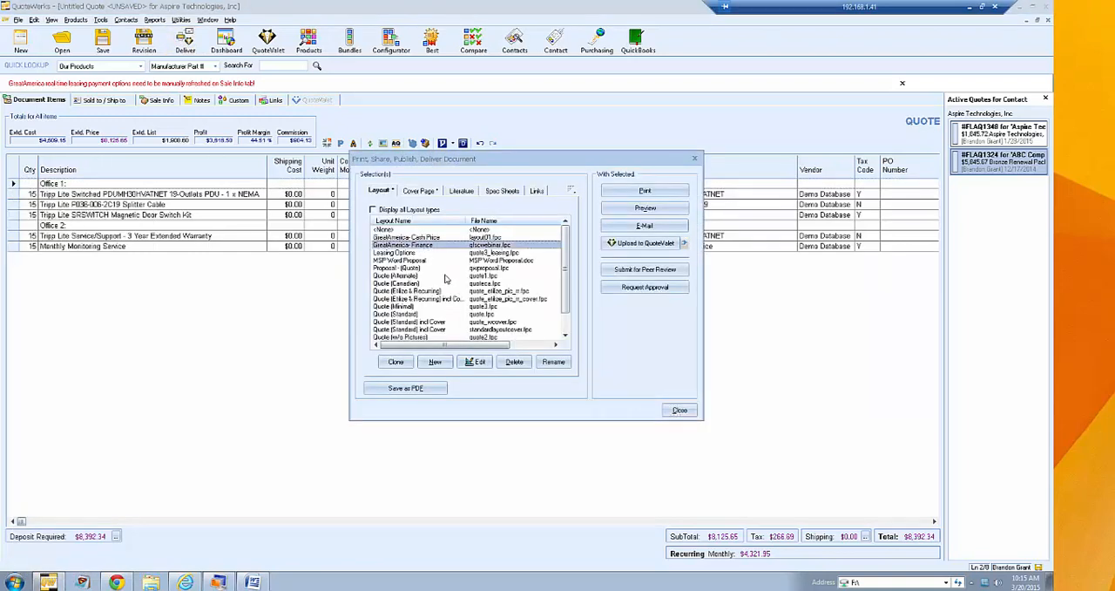
{"action": "mouse_move", "coordinate": [564, 242]}
{"action": "left_mouse_down"}
{"action": "mouse_move", "coordinate": [562, 266]}
{"action": "mouse_move", "coordinate": [564, 230]}
{"action": "left_mouse_up"}
{"action": "left_click", "coordinate": [410, 291]}
{"action": "left_click", "coordinate": [475, 362]}
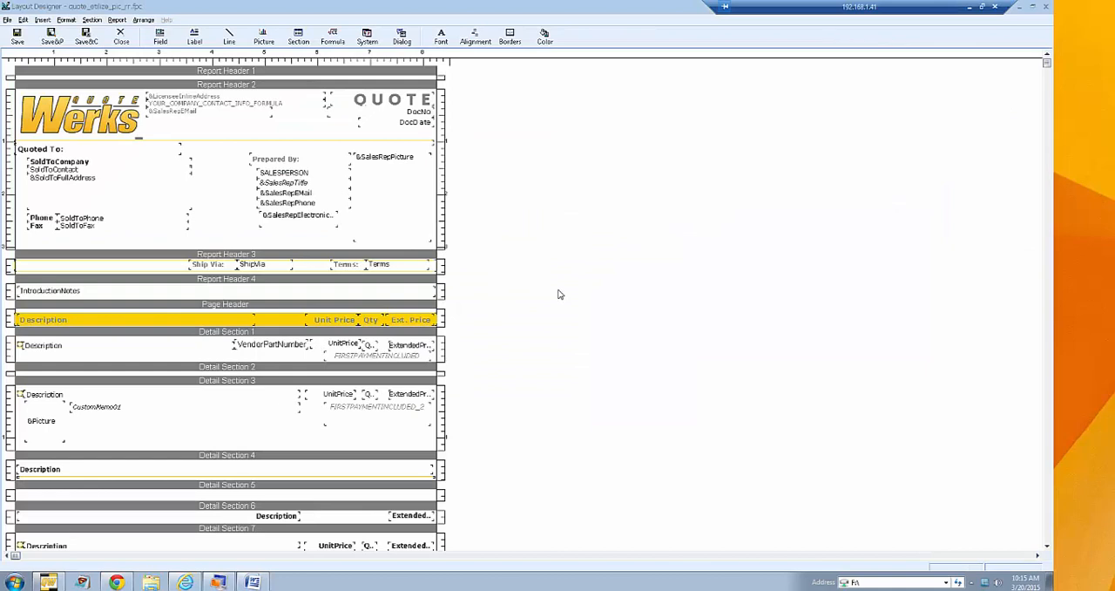
- Examine the filter criteria of the layout's Detail Section 4, especially its line type condition, and the section's Description field
{"action": "scroll", "coordinate": [560, 295], "scroll_direction": "down", "scroll_amount": 5}
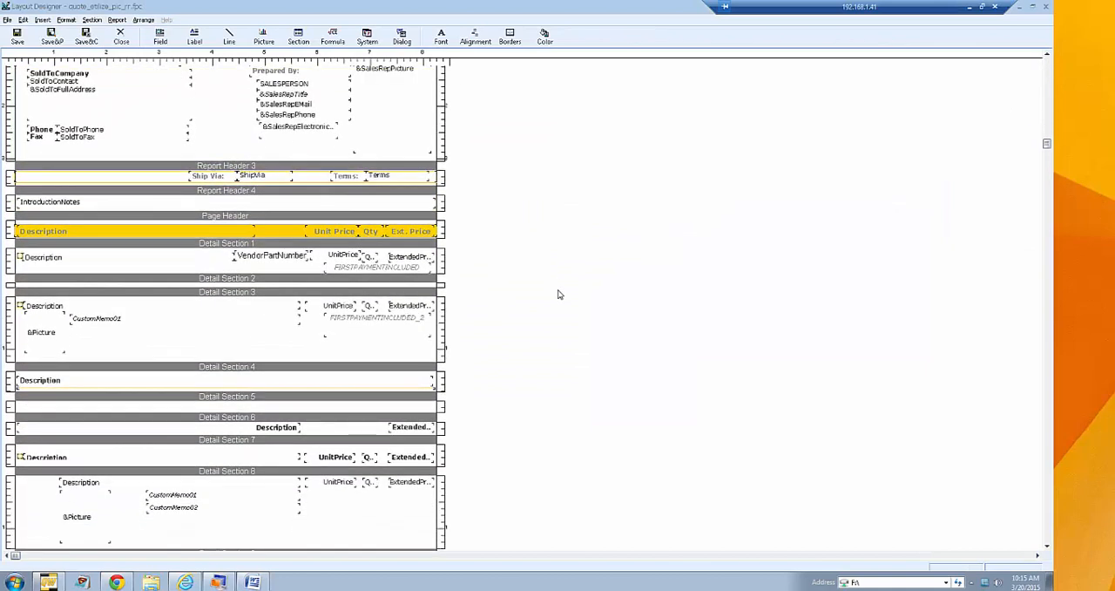
{"action": "scroll", "coordinate": [560, 294], "scroll_direction": "down", "scroll_amount": 2}
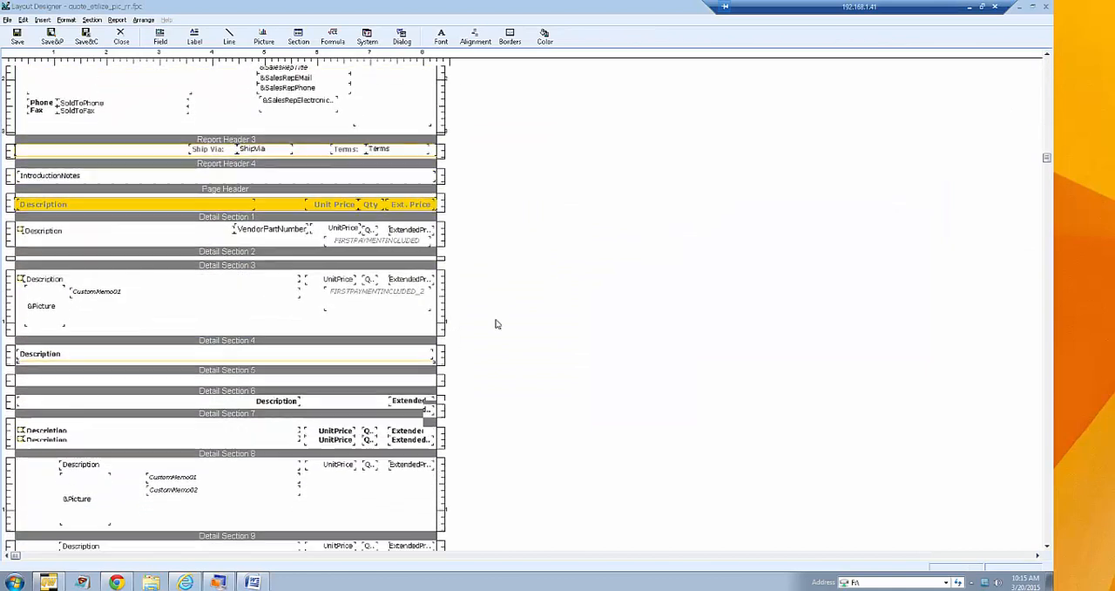
{"action": "left_click", "coordinate": [84, 348]}
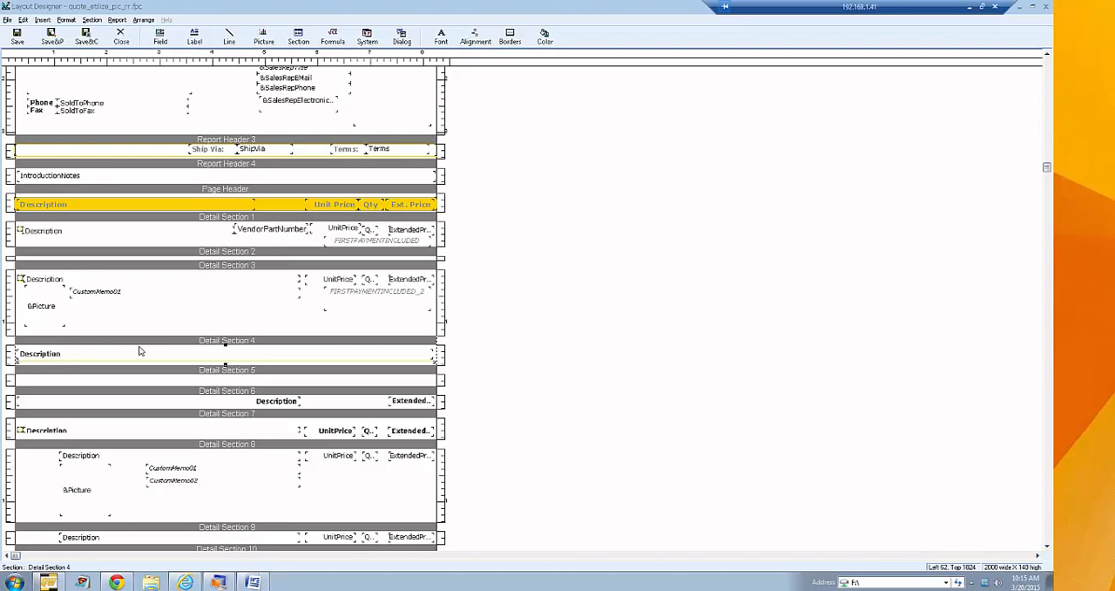
{"action": "right_click", "coordinate": [105, 344]}
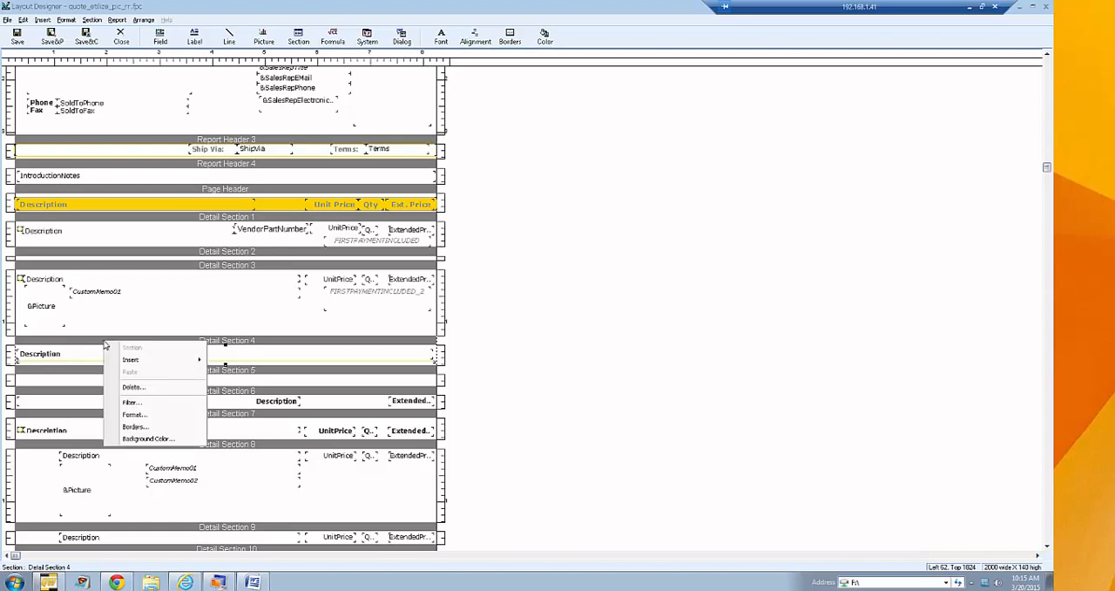
{"action": "left_click", "coordinate": [133, 401]}
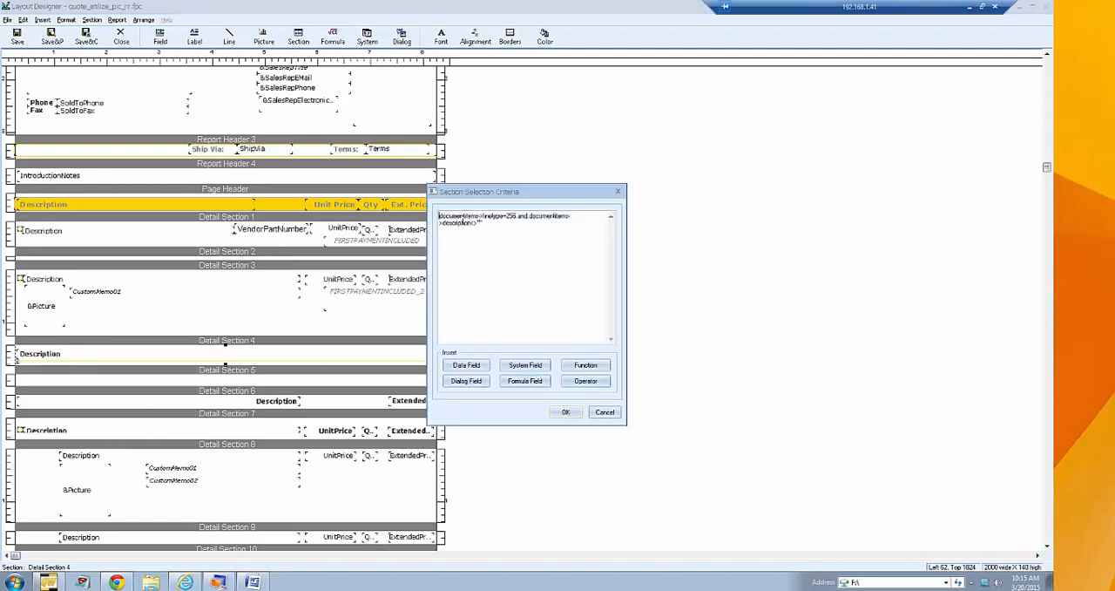
{"action": "left_click_drag", "start_coordinate": [506, 216], "coordinate": [518, 215]}
{"action": "left_click", "coordinate": [504, 225]}
{"action": "left_click_drag", "start_coordinate": [505, 217], "coordinate": [517, 218]}
{"action": "left_click", "coordinate": [518, 228]}
{"action": "left_click", "coordinate": [596, 412]}
{"action": "left_click", "coordinate": [42, 357]}
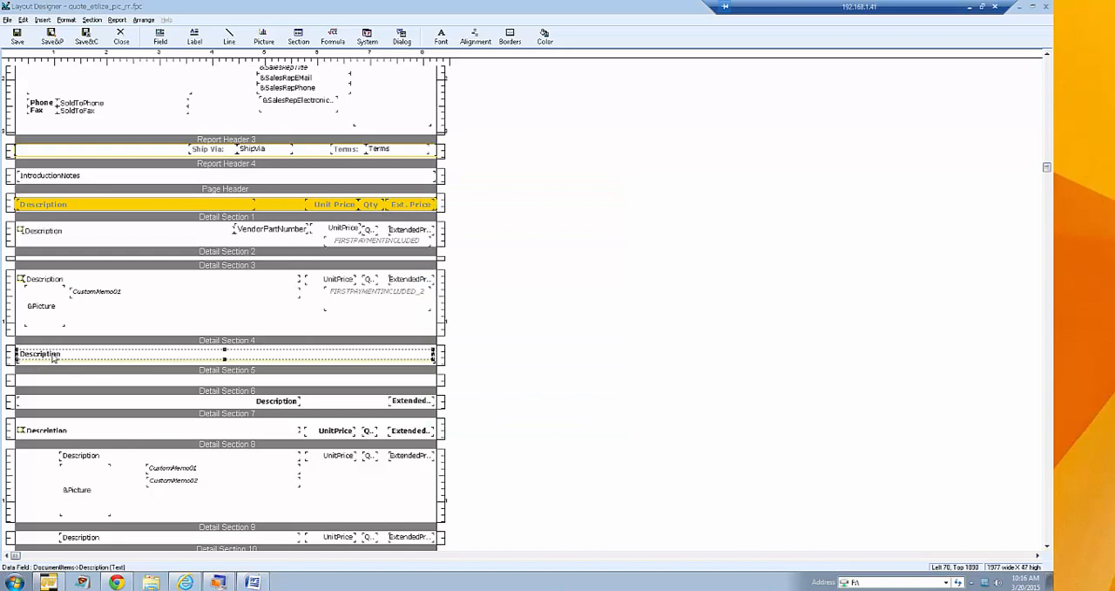
{"action": "left_click", "coordinate": [505, 345]}
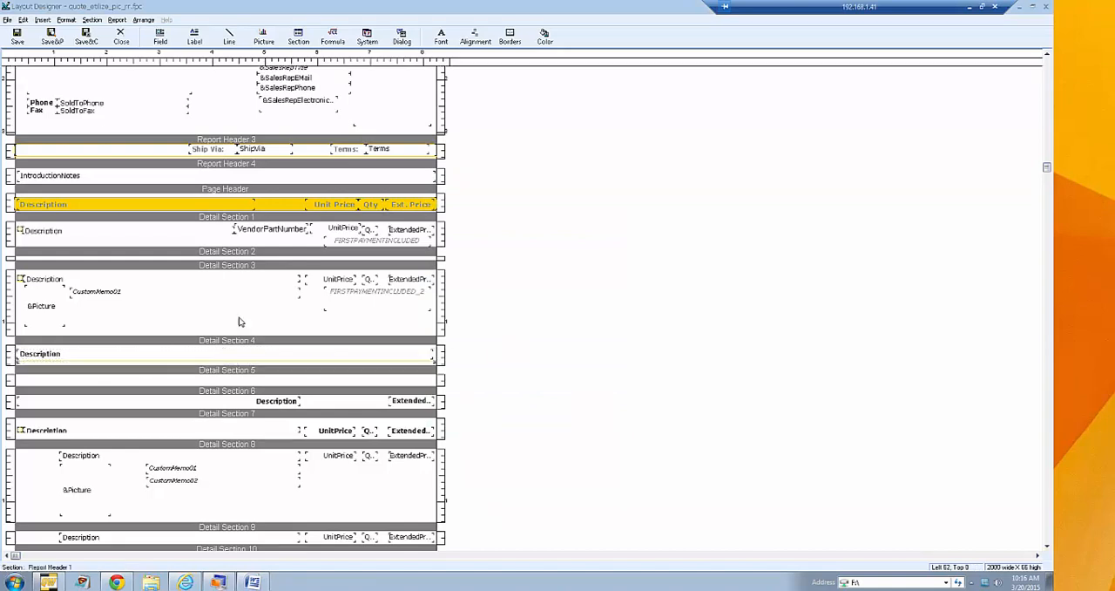
- Save and preview the layout to check how the headings print, and close the preview, layout designer and delivery window
{"action": "left_click", "coordinate": [53, 39]}
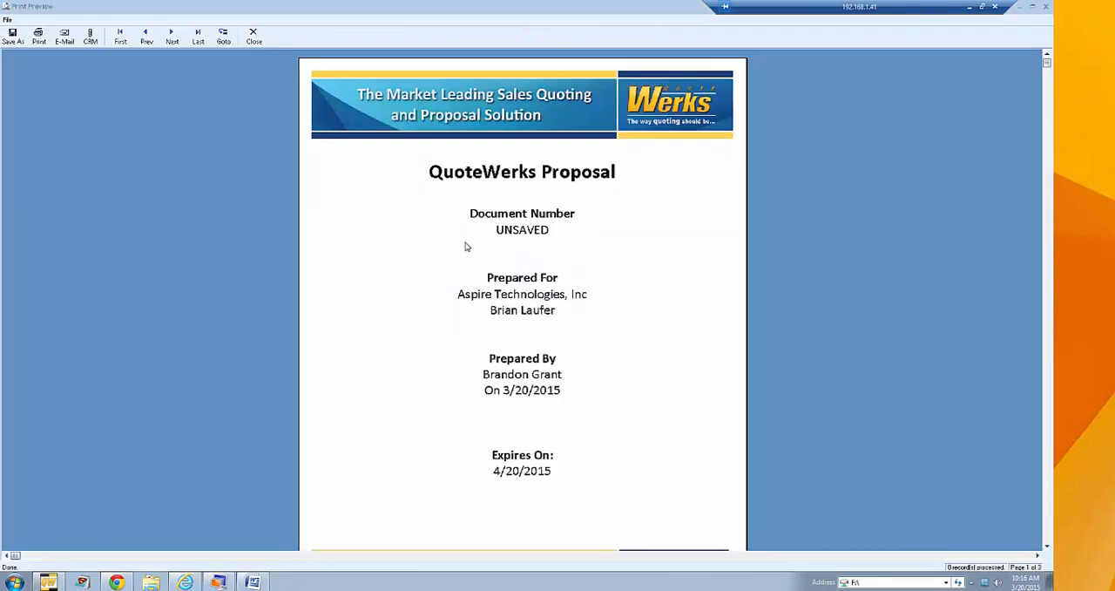
{"action": "left_click", "coordinate": [171, 37]}
{"action": "left_click", "coordinate": [172, 37]}
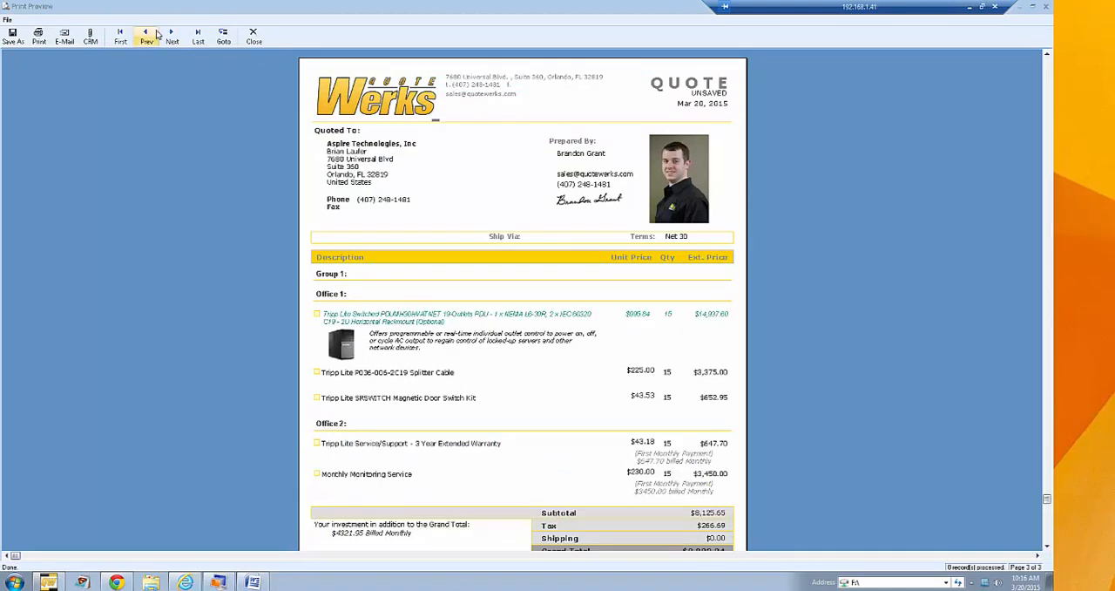
{"action": "left_click", "coordinate": [253, 44]}
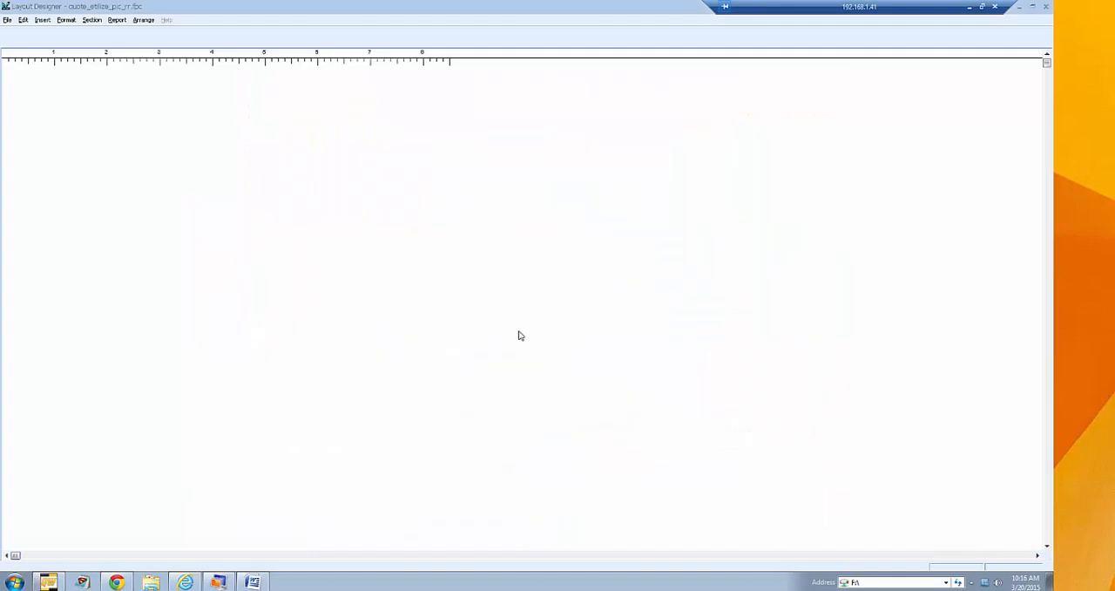
{"action": "left_click", "coordinate": [112, 38]}
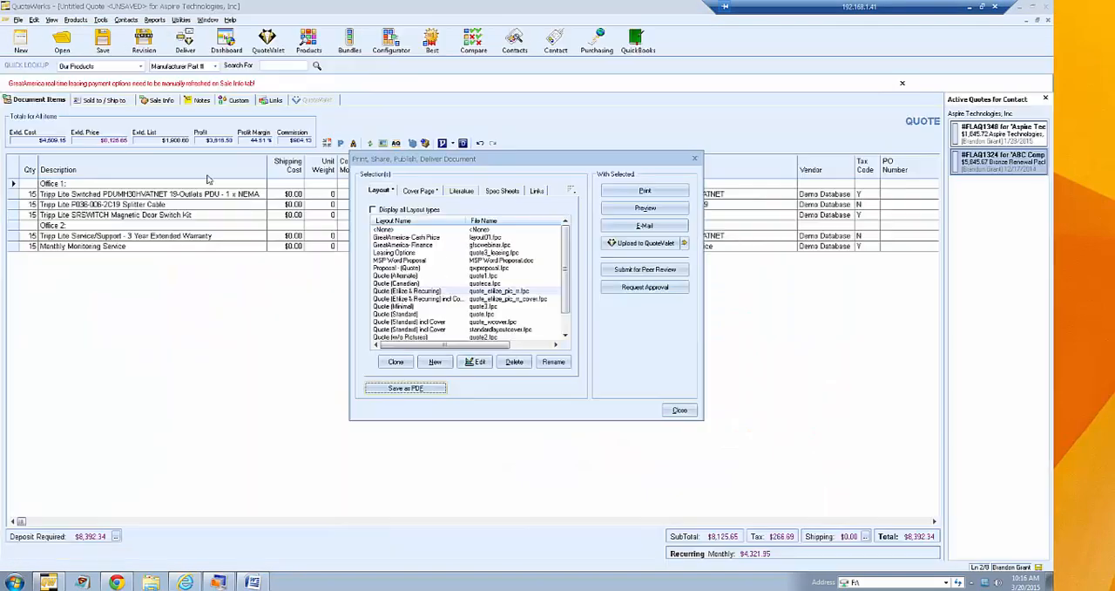
{"action": "left_click", "coordinate": [680, 409]}
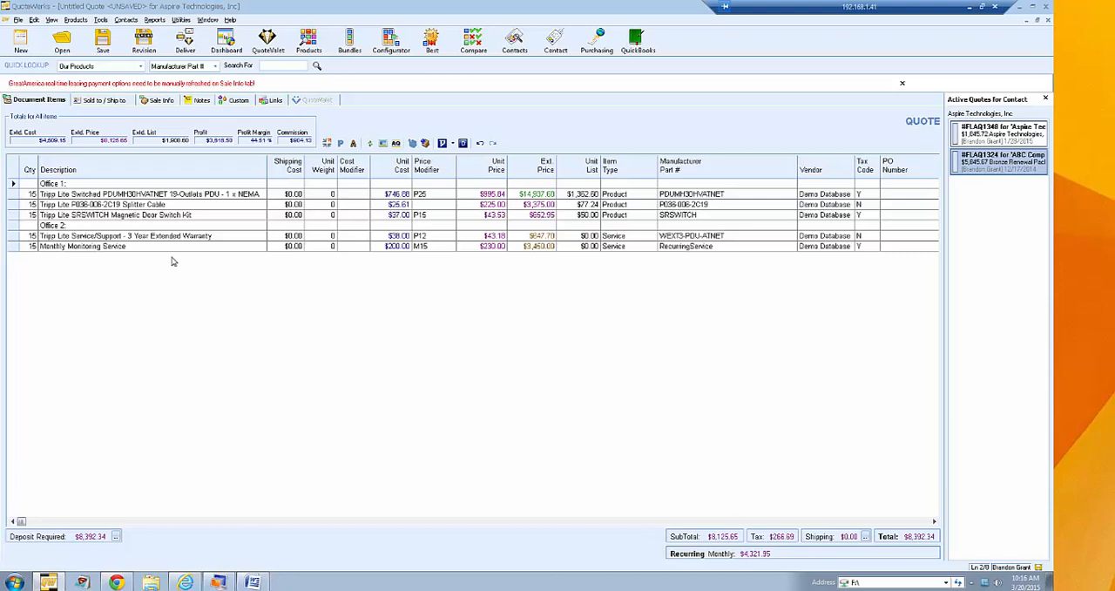
- Insert a heading line named Group 1 above the Office 1 heading and preview the quote printout
{"action": "left_click", "coordinate": [137, 215]}
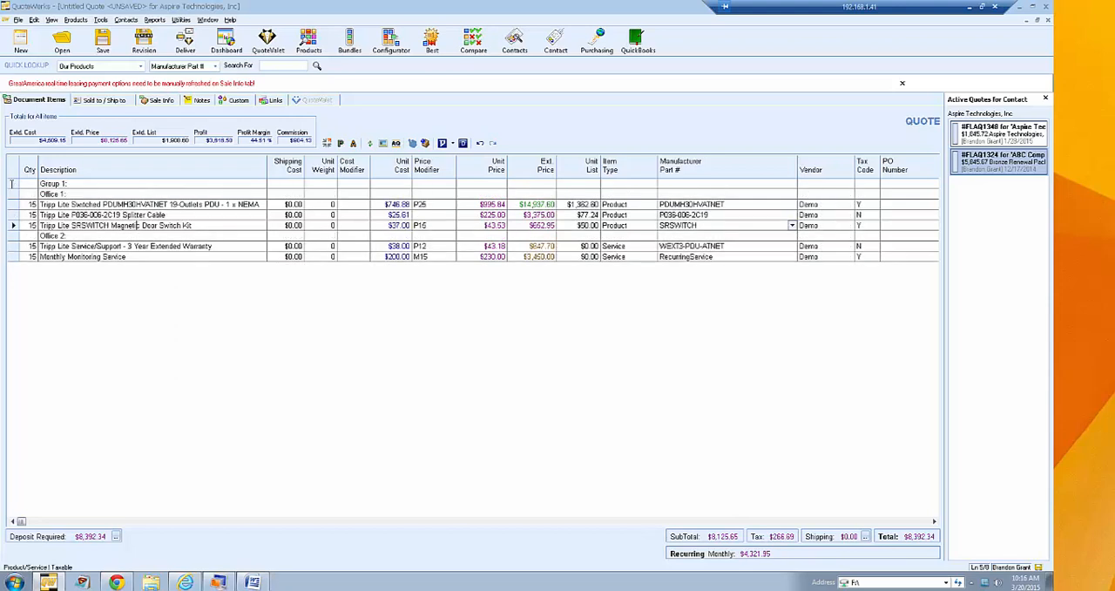
{"action": "left_click", "coordinate": [12, 182]}
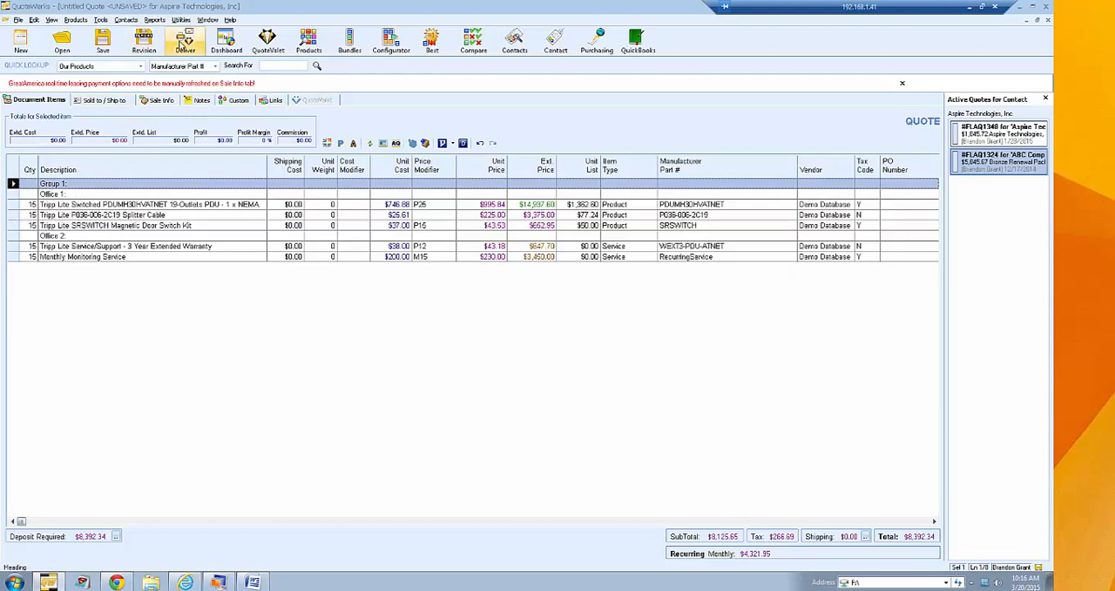
{"action": "left_click", "coordinate": [185, 39]}
{"action": "left_click", "coordinate": [413, 194]}
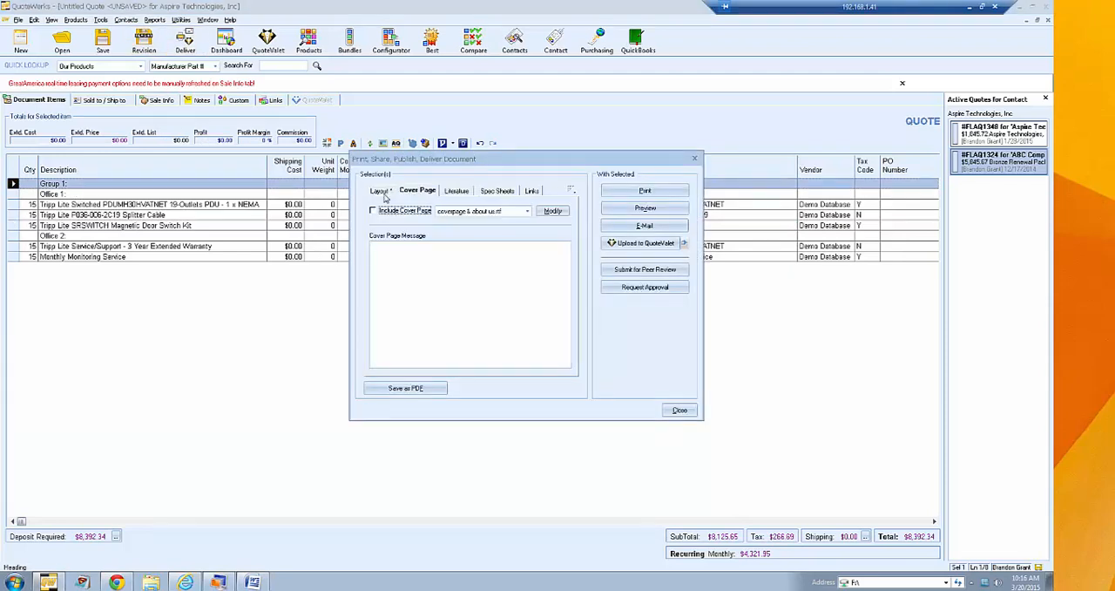
{"action": "left_click", "coordinate": [386, 195]}
{"action": "left_click", "coordinate": [641, 211]}
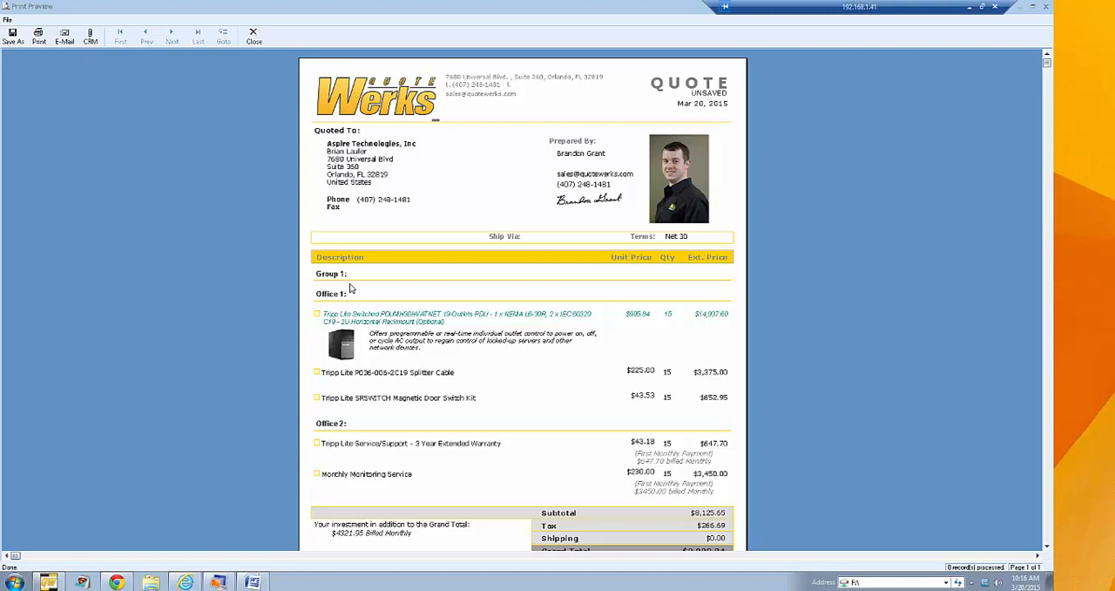
{"action": "left_click", "coordinate": [254, 35]}
{"action": "left_click", "coordinate": [679, 410]}
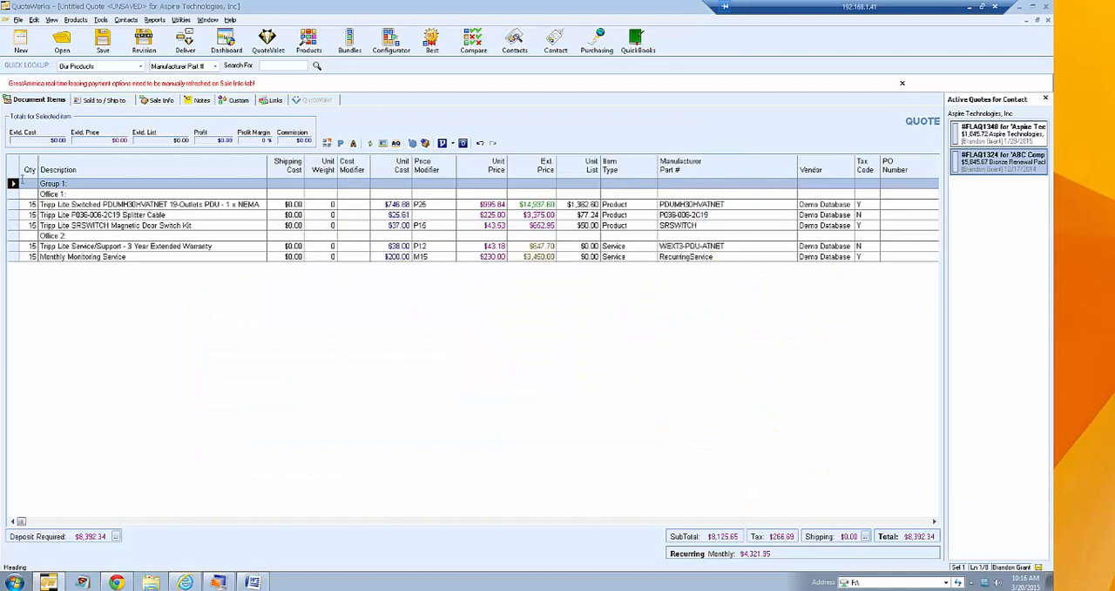
- Try setting the Group 1 heading's Print Line attribute to No
{"action": "right_click", "coordinate": [13, 184]}
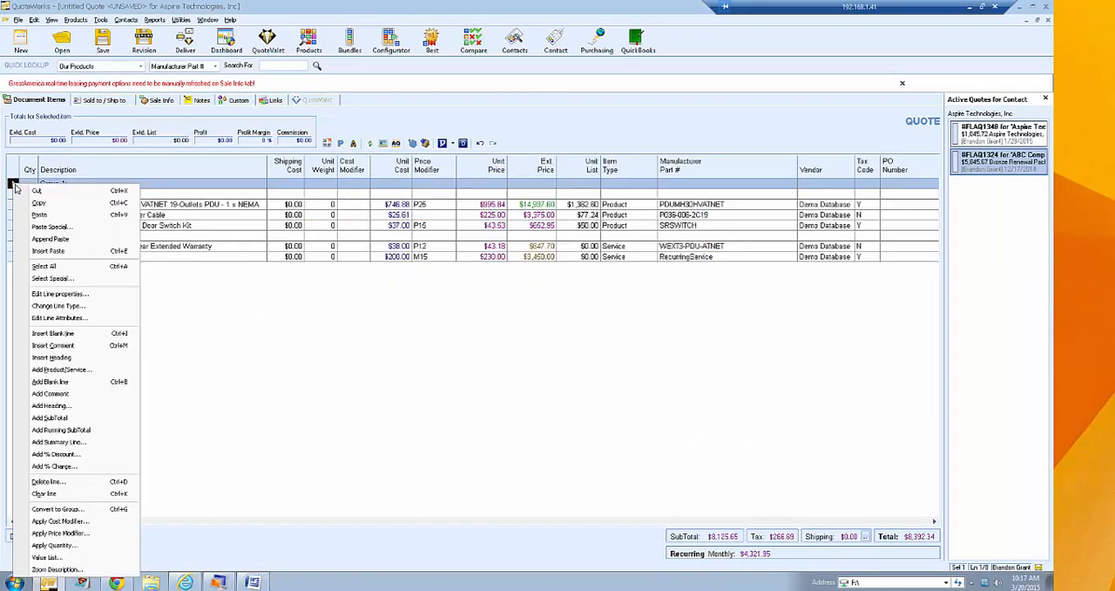
{"action": "left_click", "coordinate": [68, 319]}
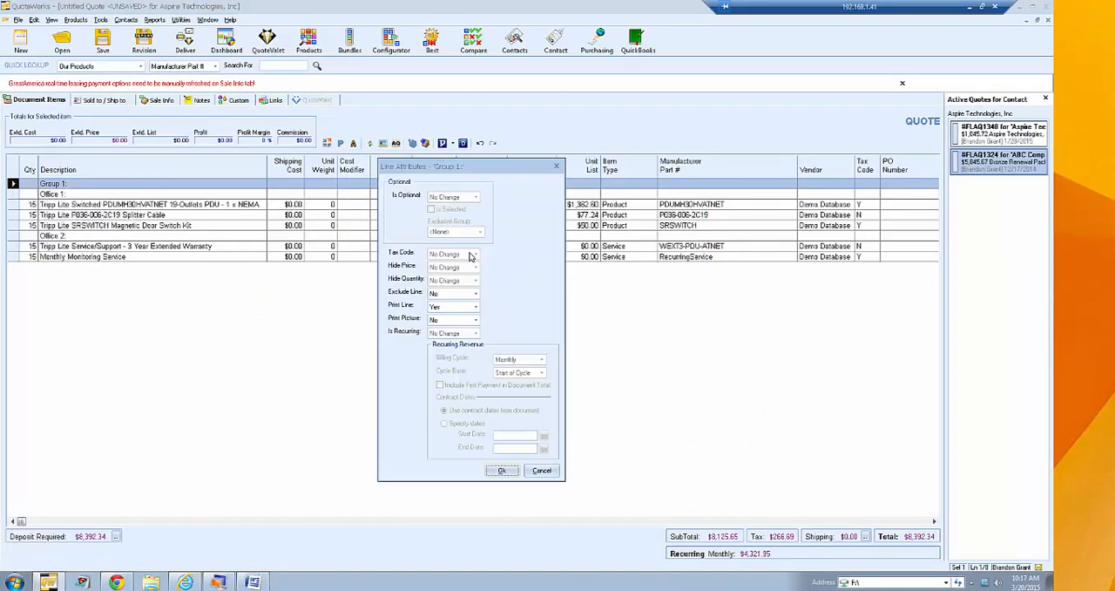
{"action": "left_click", "coordinate": [475, 307]}
{"action": "left_click", "coordinate": [462, 317]}
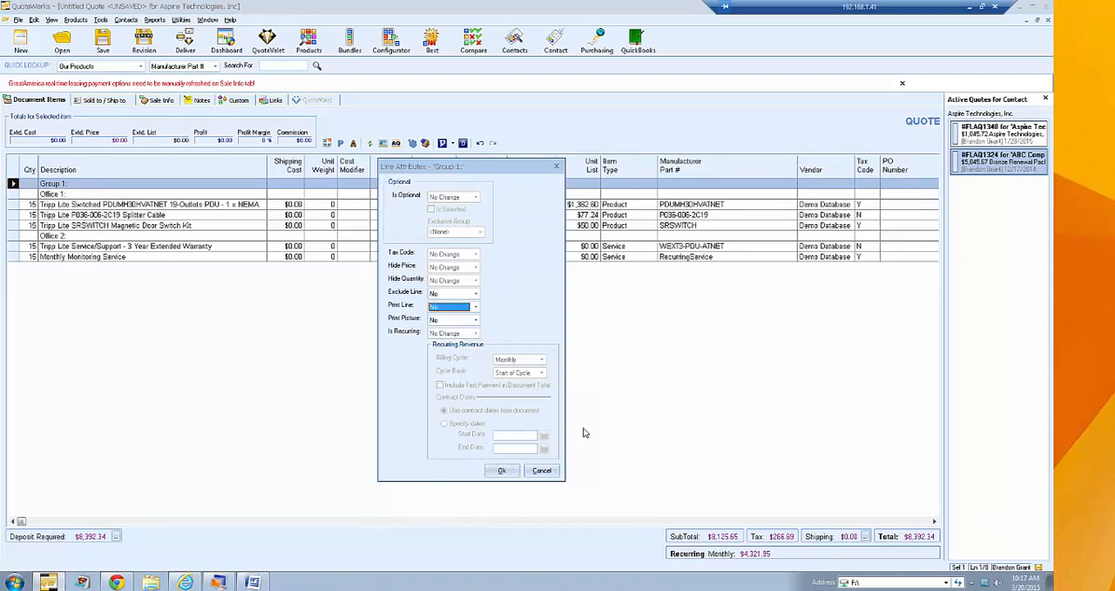
{"action": "left_click", "coordinate": [535, 474]}
- Delete the Group 1 heading line and dismiss the leasing refresh notice
{"action": "left_click", "coordinate": [12, 183]}
{"action": "key", "text": "Delete"}
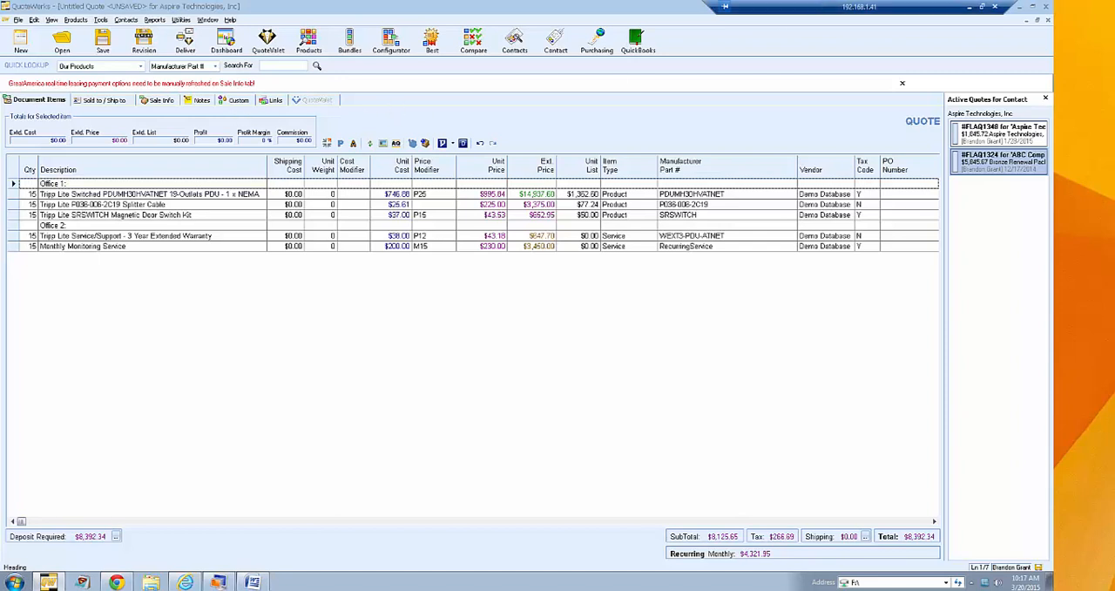
{"action": "left_click", "coordinate": [902, 82]}
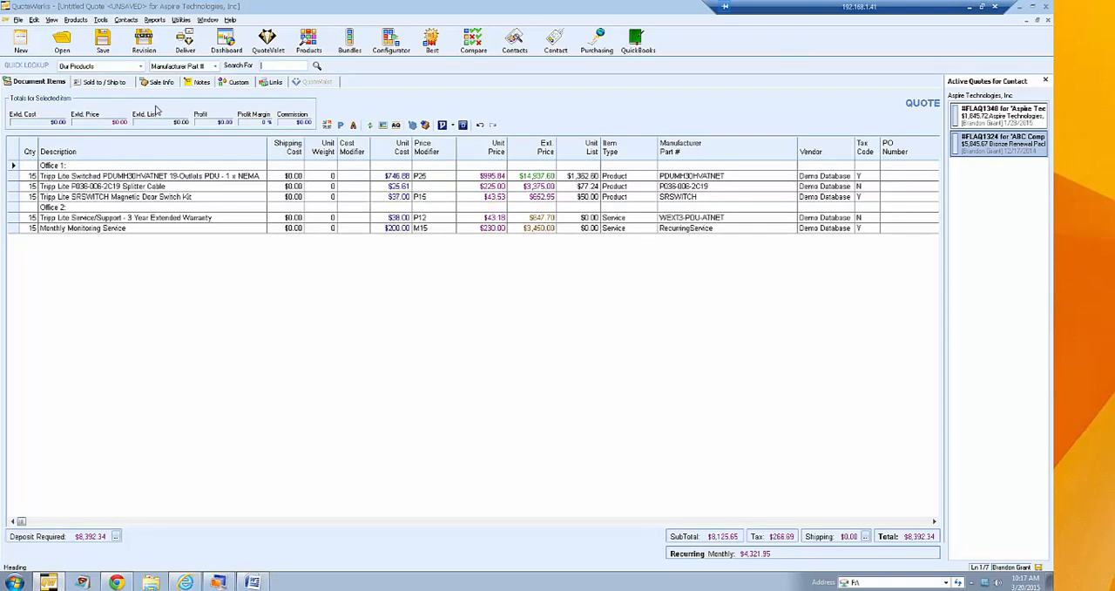
- Review the line and product options for adding items, opening the product lookup and closing it without adding a product
{"action": "right_click", "coordinate": [14, 166]}
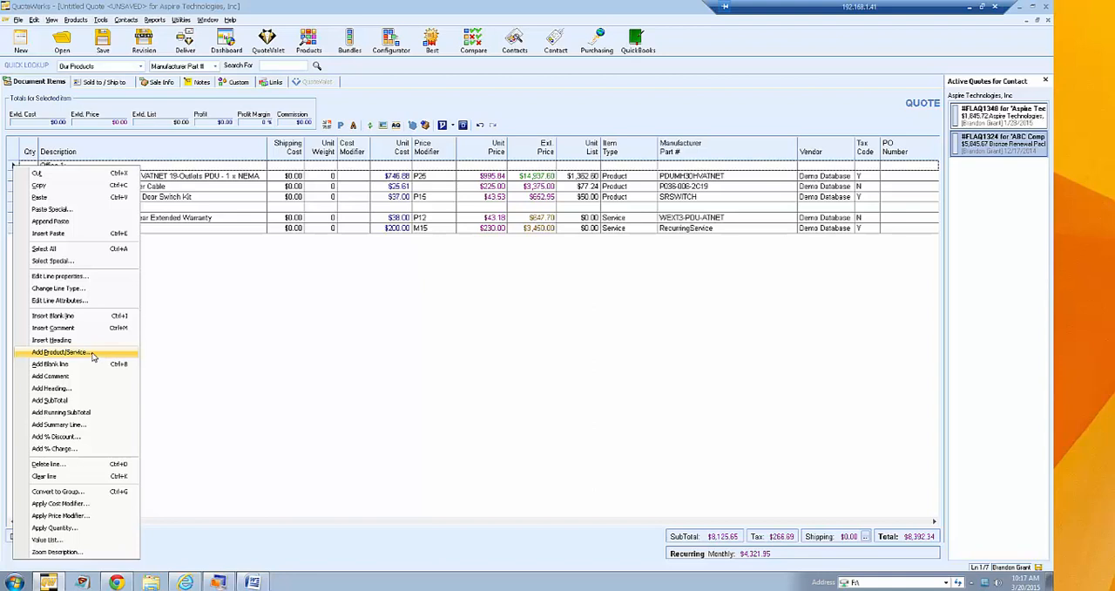
{"action": "left_click", "coordinate": [231, 309]}
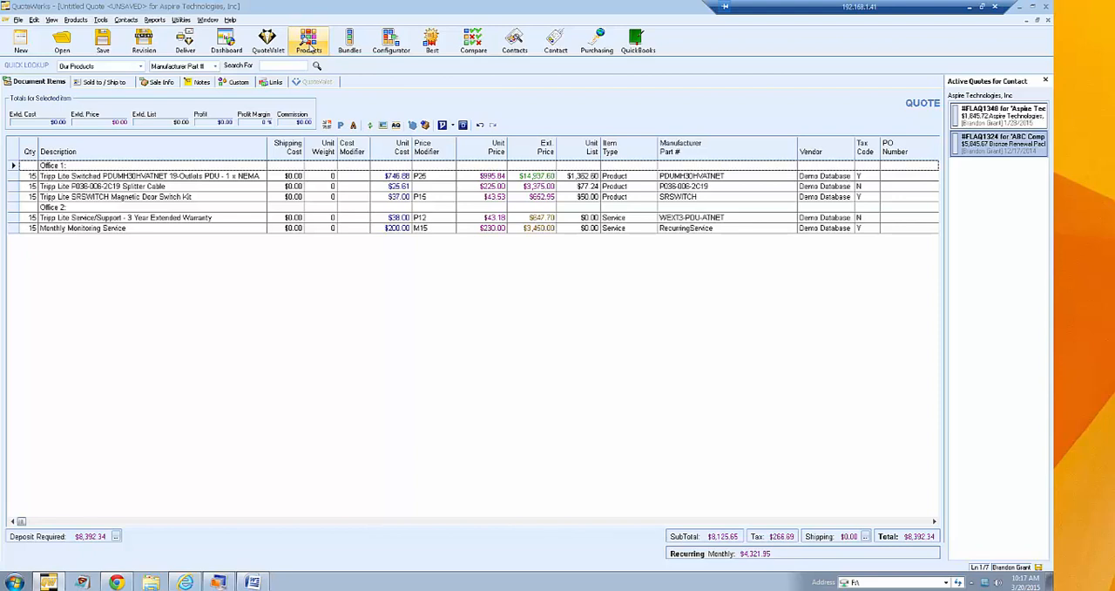
{"action": "left_click", "coordinate": [75, 19]}
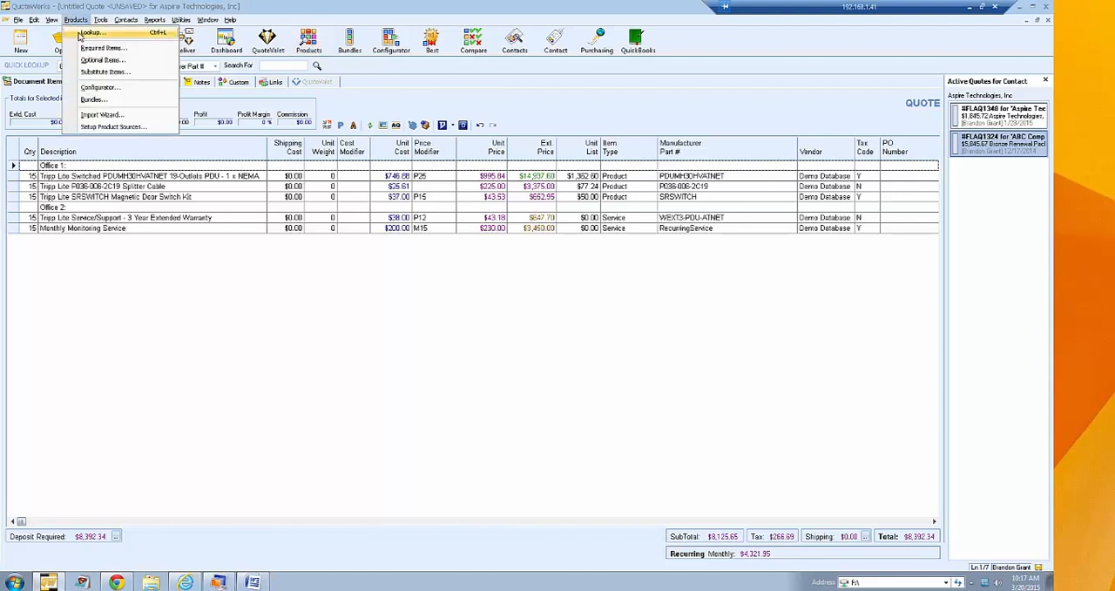
{"action": "left_click", "coordinate": [83, 17]}
{"action": "right_click", "coordinate": [26, 178]}
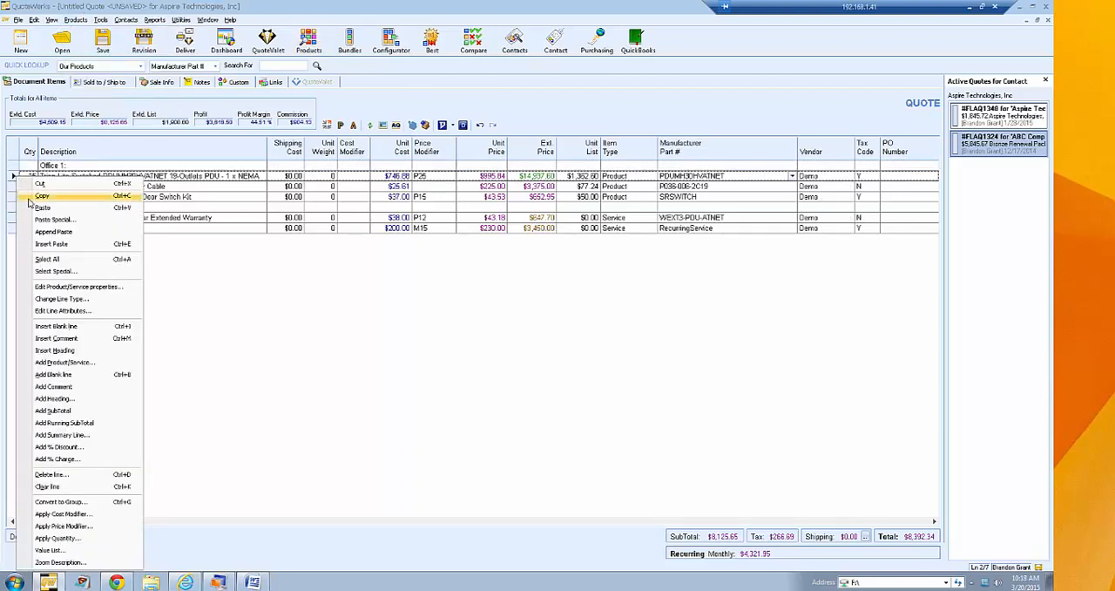
{"action": "left_click", "coordinate": [86, 365]}
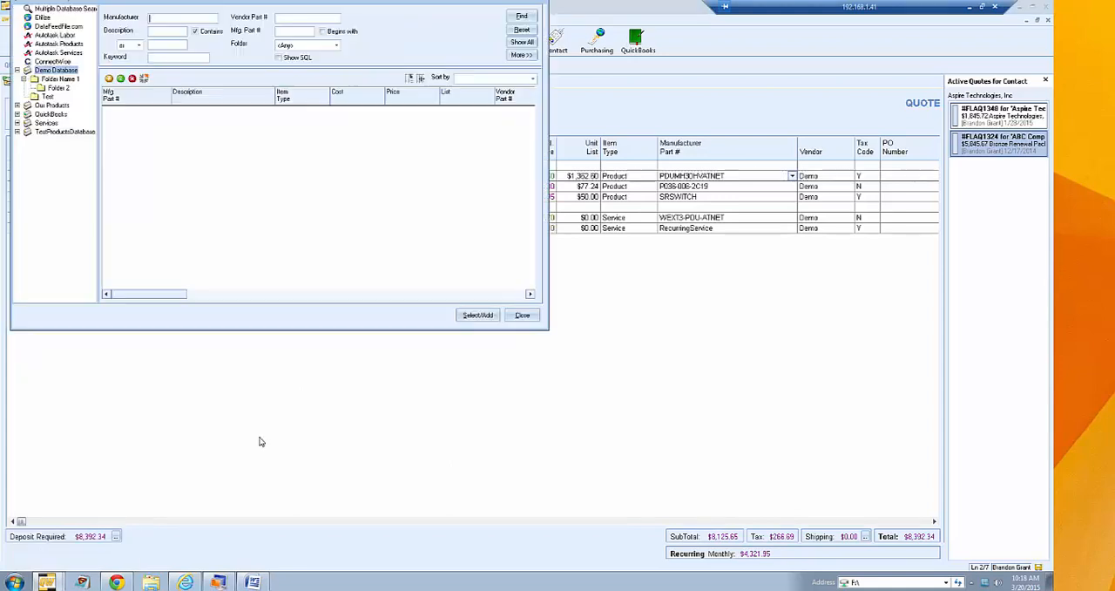
{"action": "left_click_drag", "start_coordinate": [224, 5], "coordinate": [370, 83]}
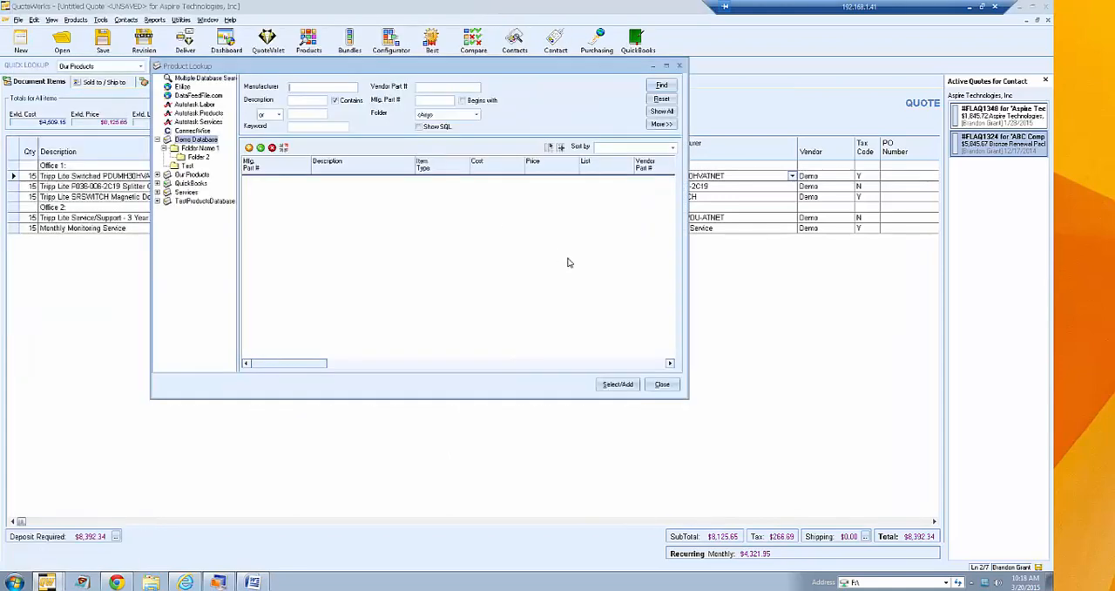
{"action": "left_click", "coordinate": [662, 386]}
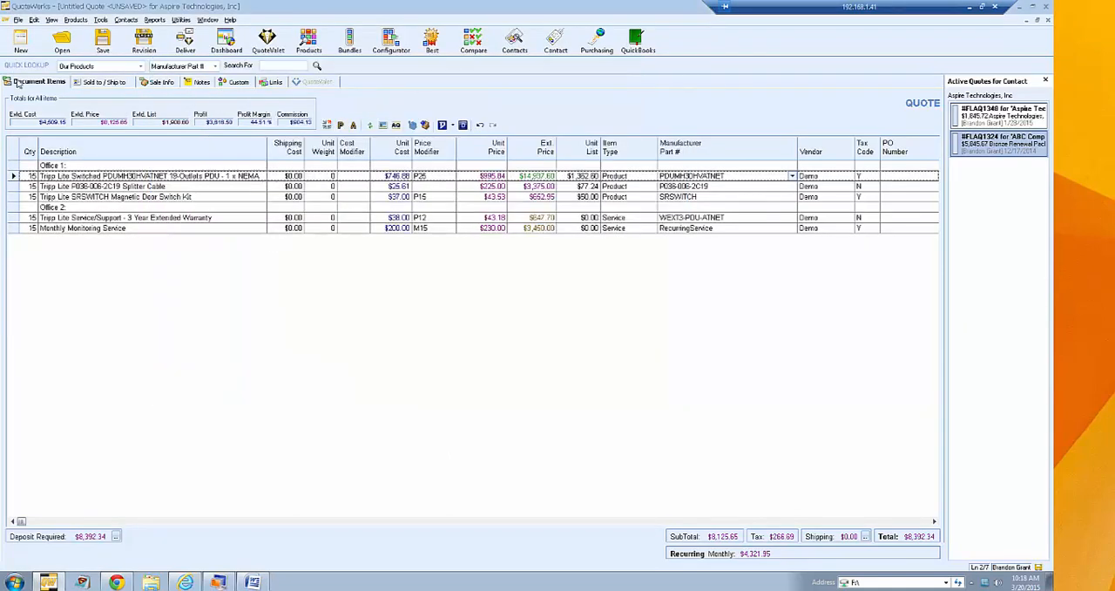
{"action": "right_click", "coordinate": [29, 163]}
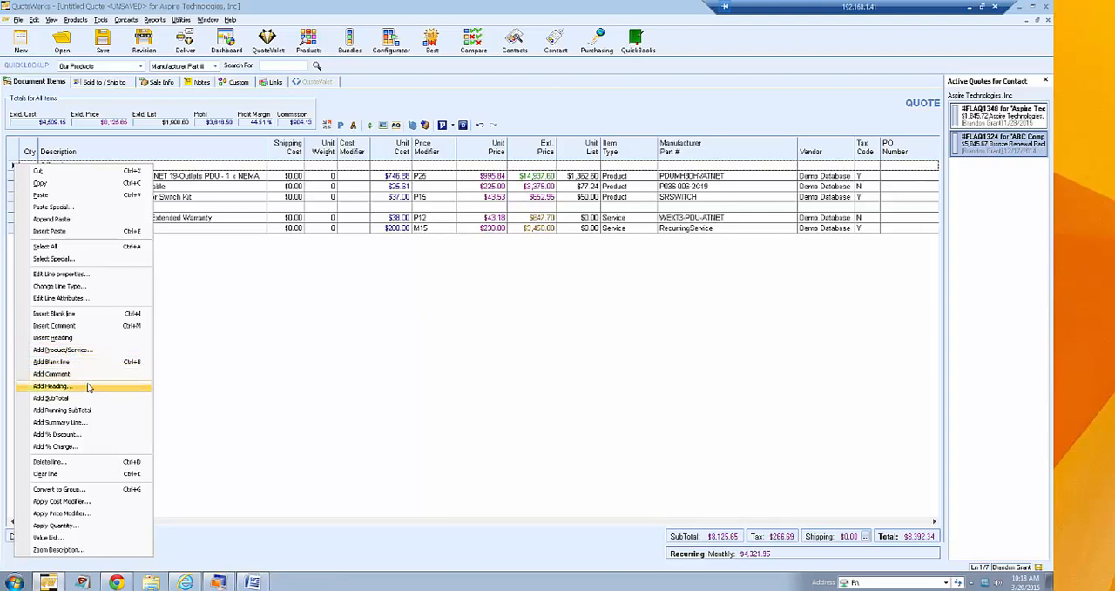
{"action": "left_click", "coordinate": [215, 326]}
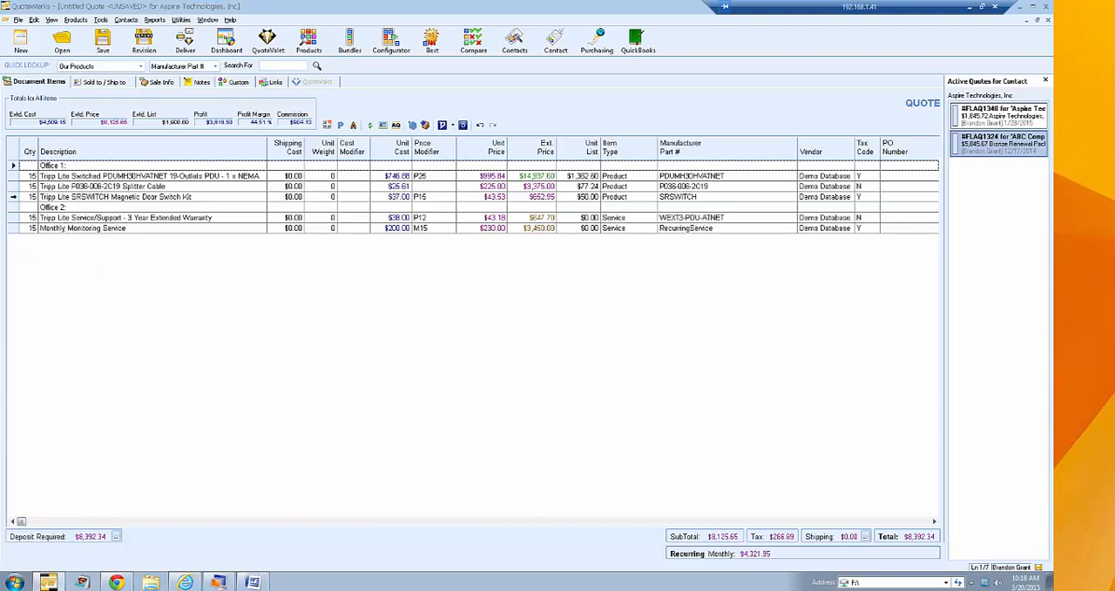
- Add a subtotal line below the Tripp Lite SRSWITCH Magnetic Door Switch Kit line and label it Office 1 Total
{"action": "left_click", "coordinate": [13, 196]}
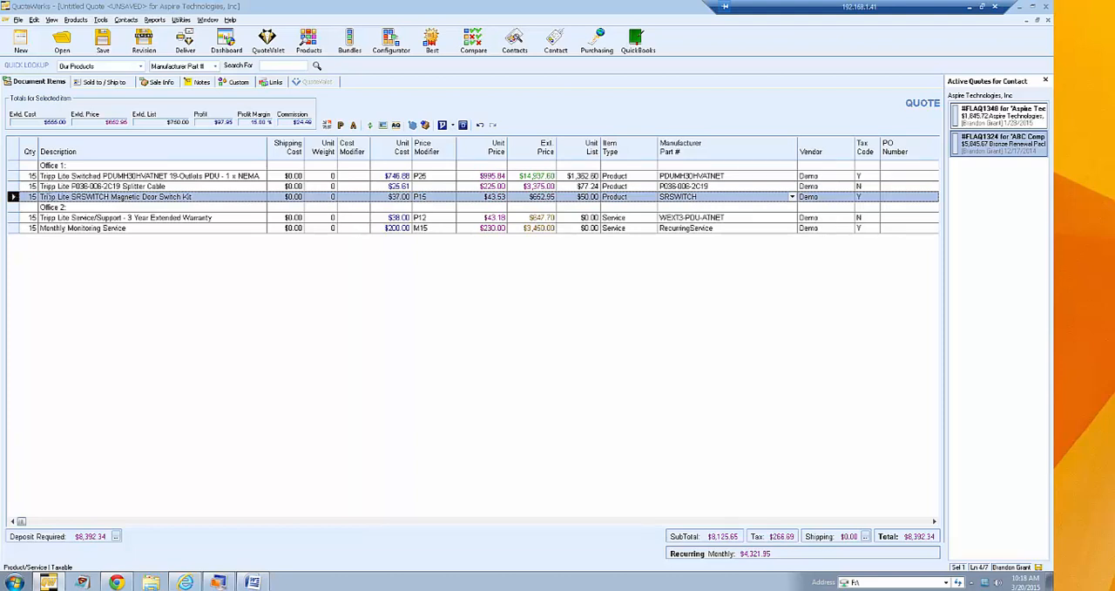
{"action": "right_click", "coordinate": [15, 197]}
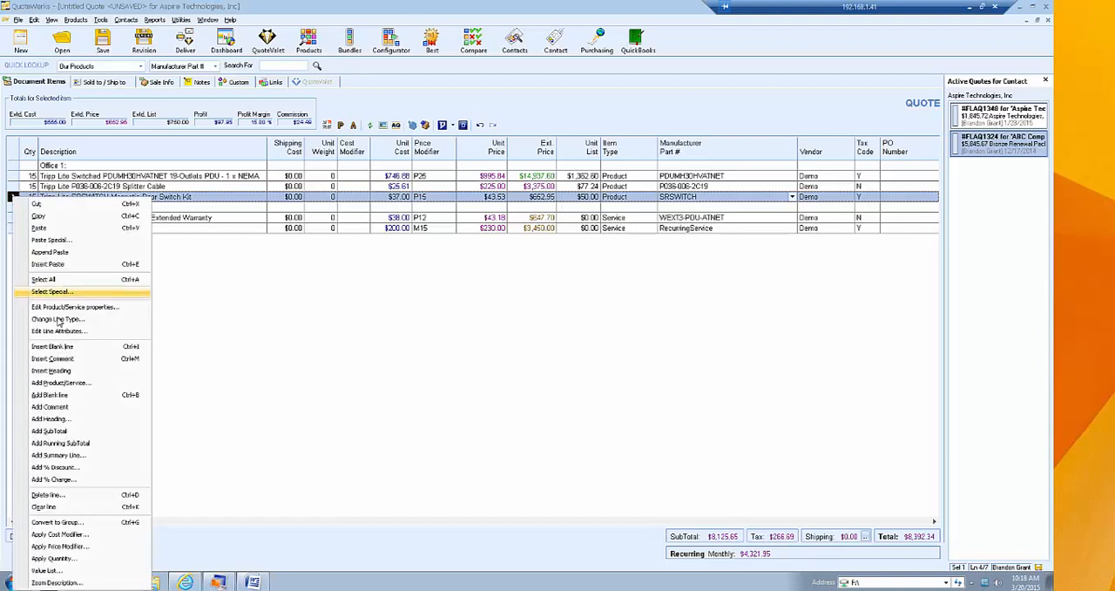
{"action": "left_click", "coordinate": [78, 433]}
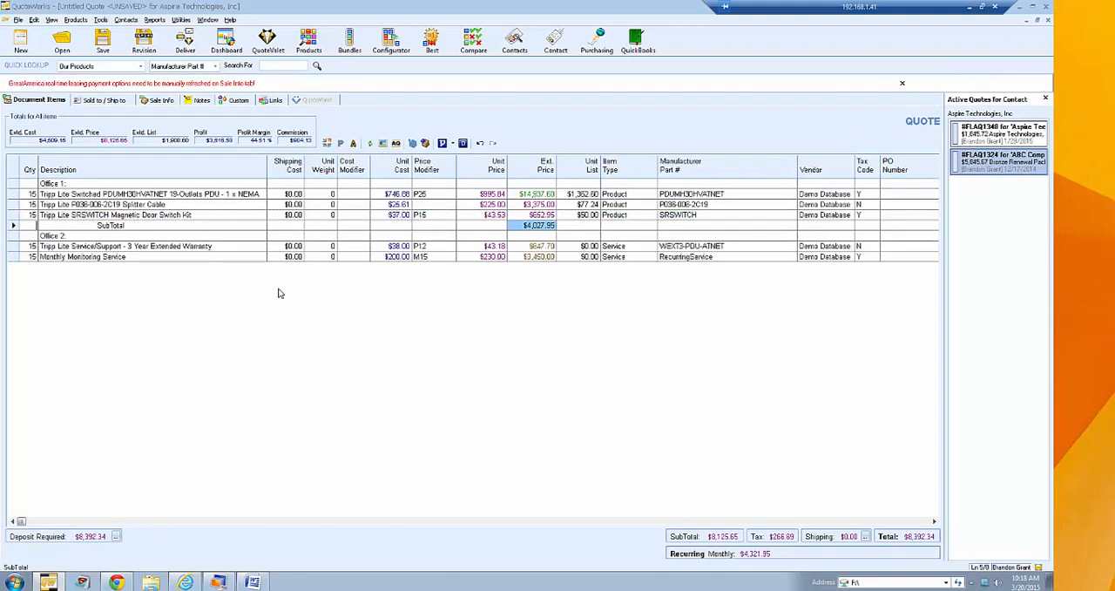
{"action": "left_click", "coordinate": [110, 225]}
{"action": "key", "text": "BackSpace"}
{"action": "key", "text": "BackSpace"}
{"action": "key", "text": "BackSpace"}
{"action": "type", "text": "Office 1"}
{"action": "left_click", "coordinate": [139, 234]}
- Add a subtotal line below the Monthly Monitoring Service line and label it Office 2 Total
{"action": "right_click", "coordinate": [14, 257]}
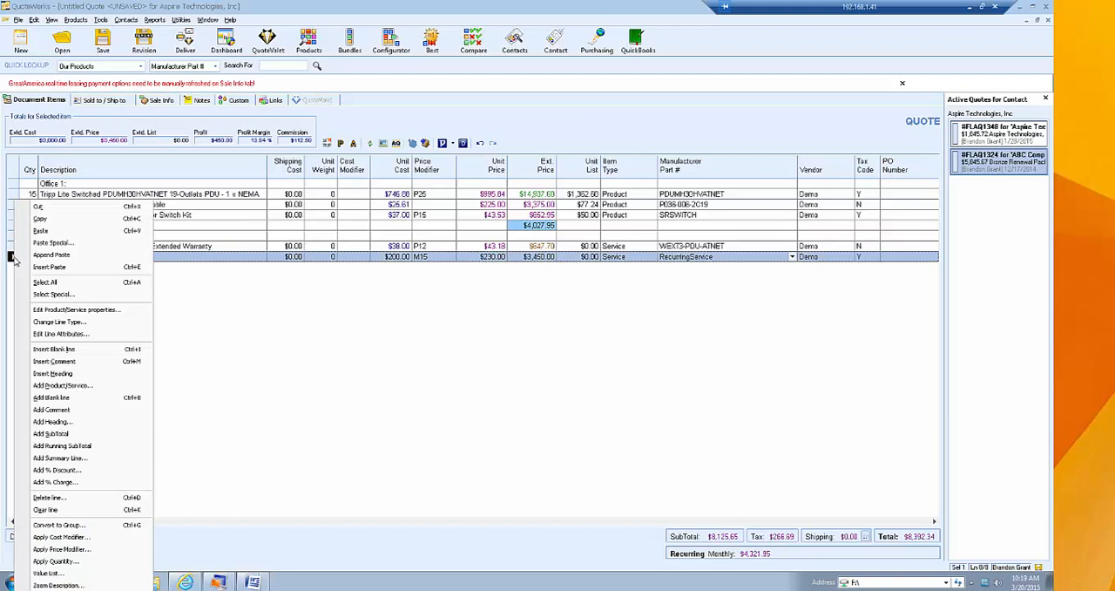
{"action": "left_click", "coordinate": [85, 434]}
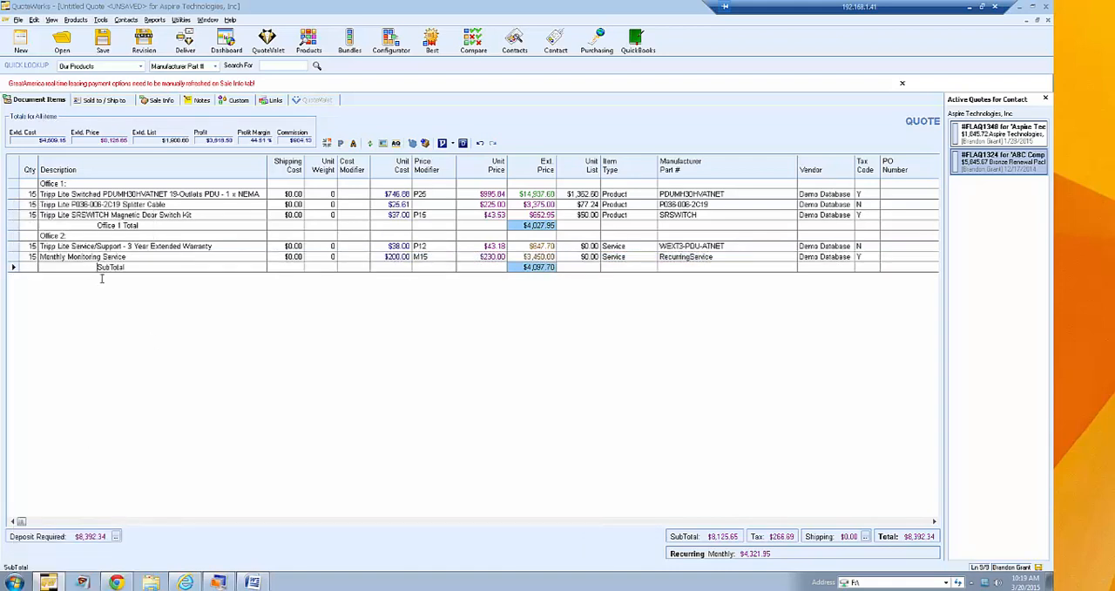
{"action": "type", "text": "Office 2"}
{"action": "key", "text": "Delete"}
{"action": "key", "text": "Delete"}
{"action": "key", "text": "Delete"}
{"action": "left_click", "coordinate": [145, 258]}
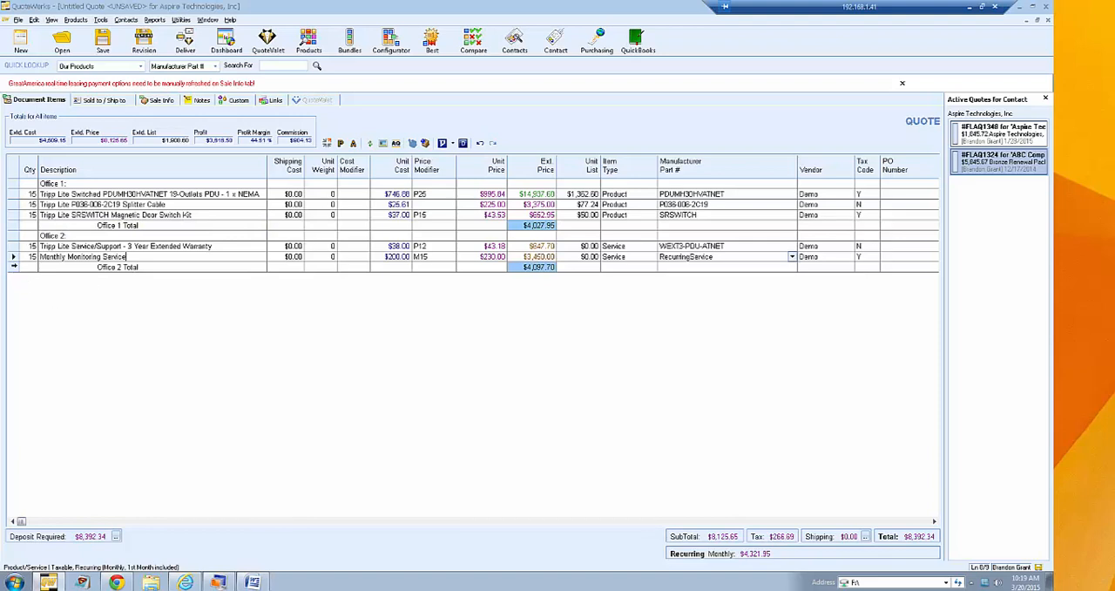
- Add a running subtotal line below the Office 2 Total line
{"action": "right_click", "coordinate": [16, 269]}
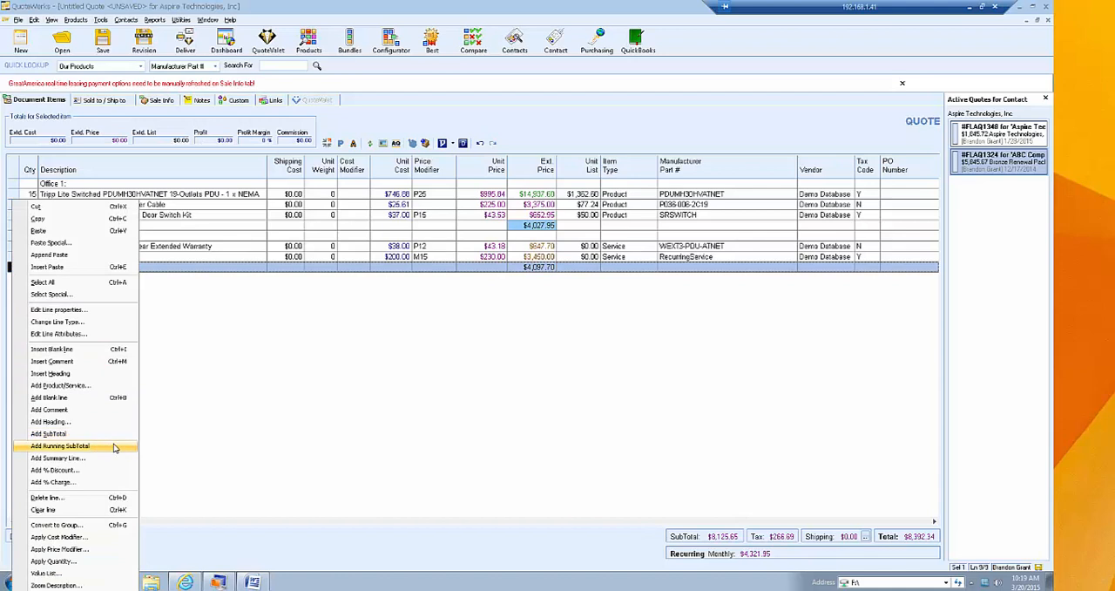
{"action": "left_click", "coordinate": [114, 446]}
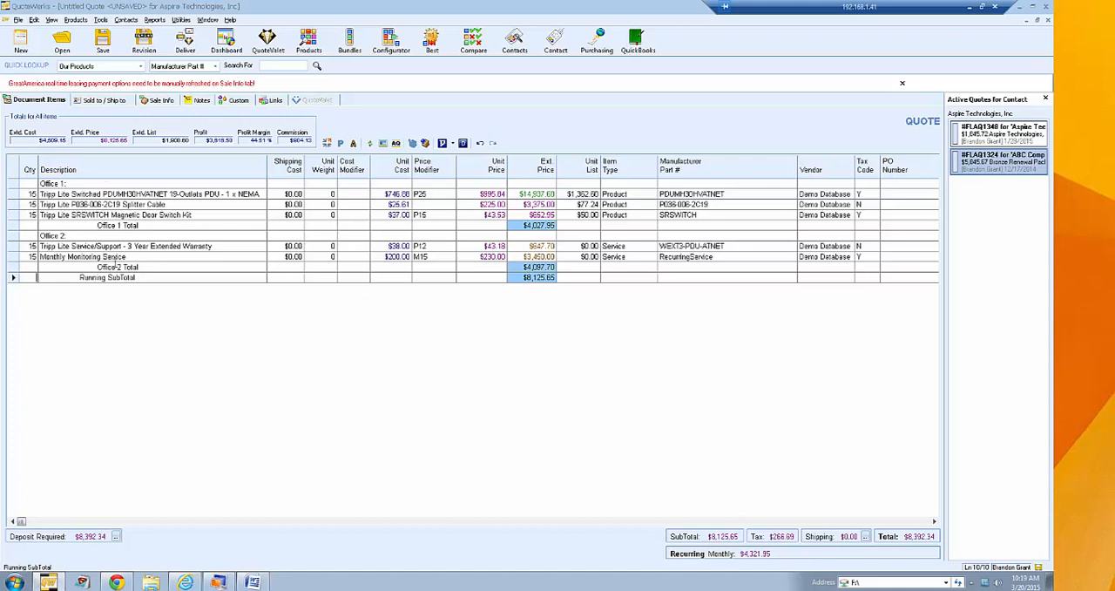
{"action": "left_click", "coordinate": [113, 262]}
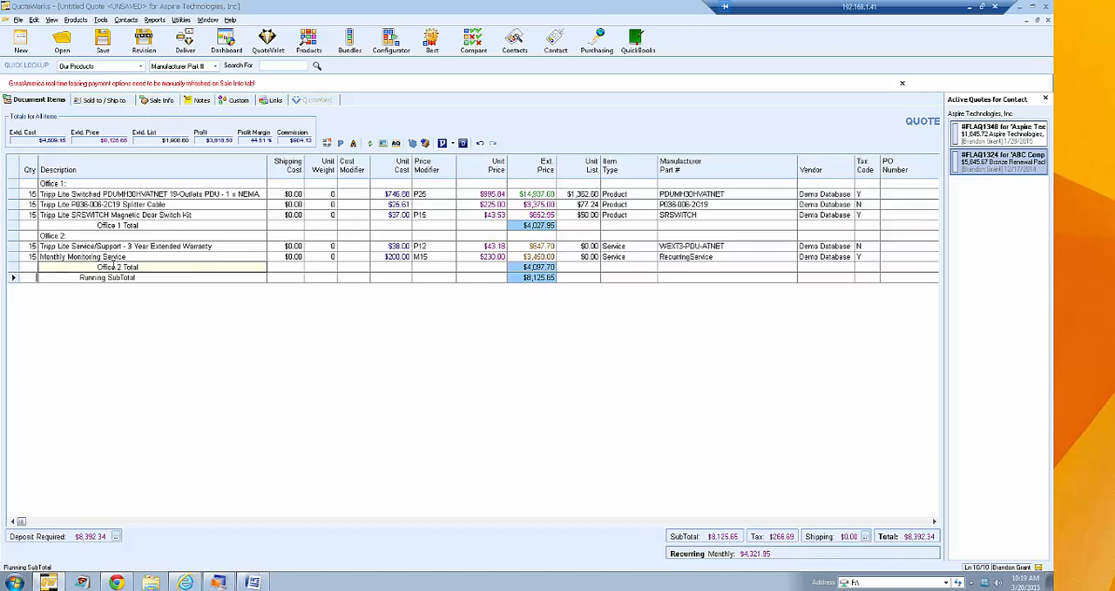
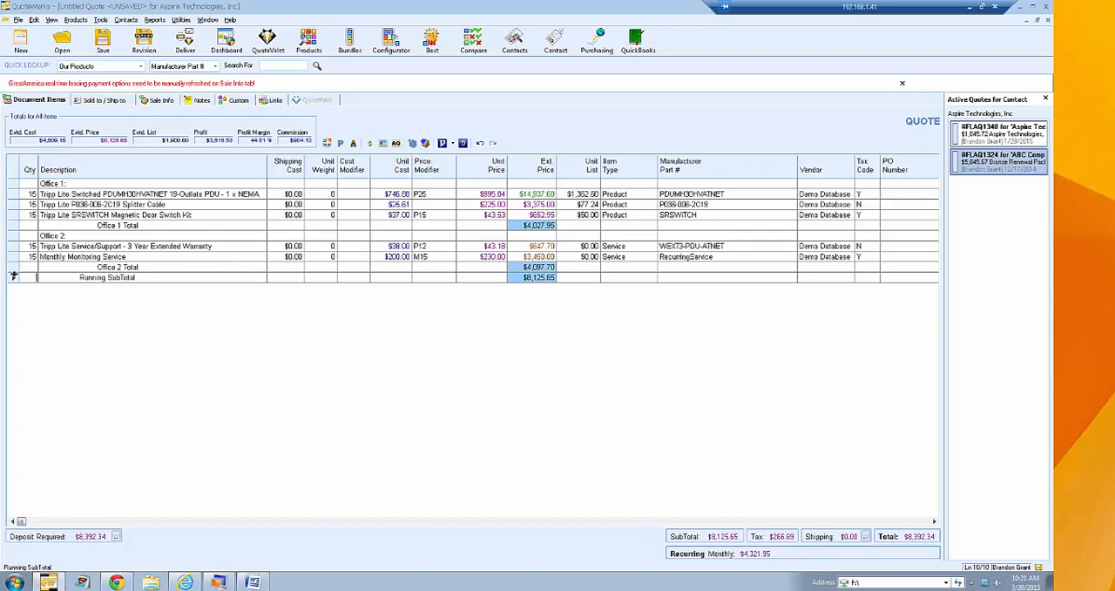
- Add a summary line named Maint below the Running SubTotal, applying a percentage to the ExtendedPrice of one ItemType
{"action": "left_click", "coordinate": [13, 277]}
{"action": "right_click", "coordinate": [13, 277]}
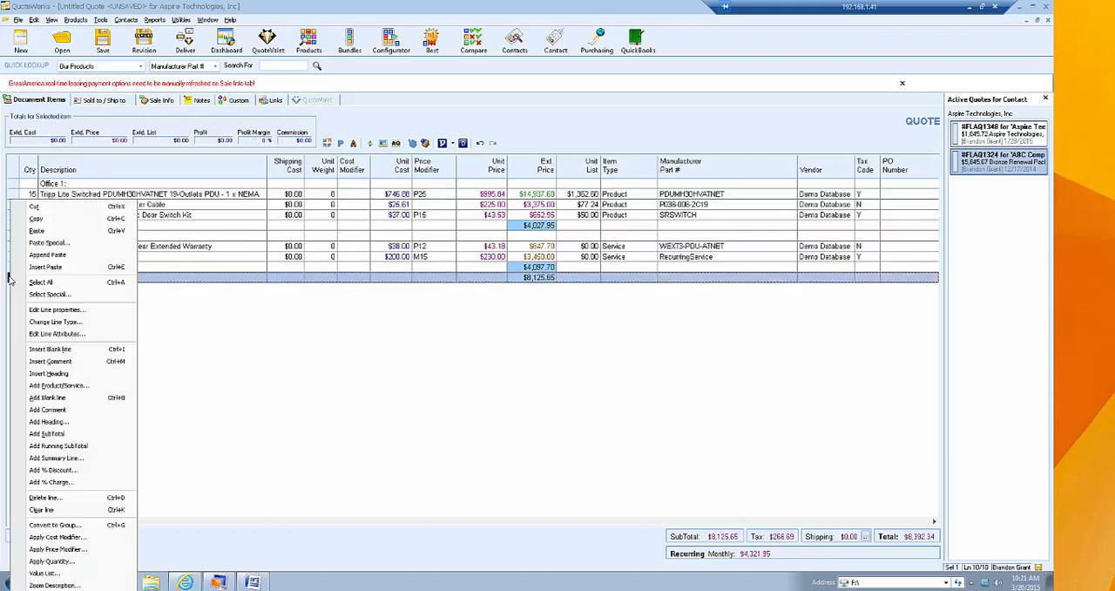
{"action": "left_click", "coordinate": [109, 464]}
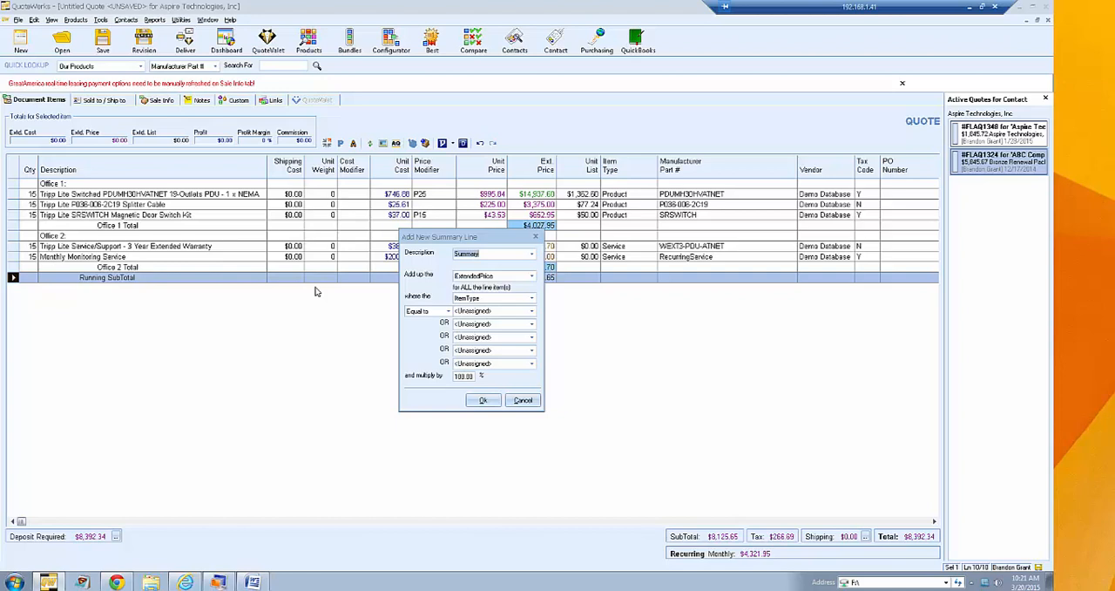
{"action": "type", "text": "Maint"}
{"action": "left_click", "coordinate": [533, 313]}
{"action": "left_click", "coordinate": [523, 321]}
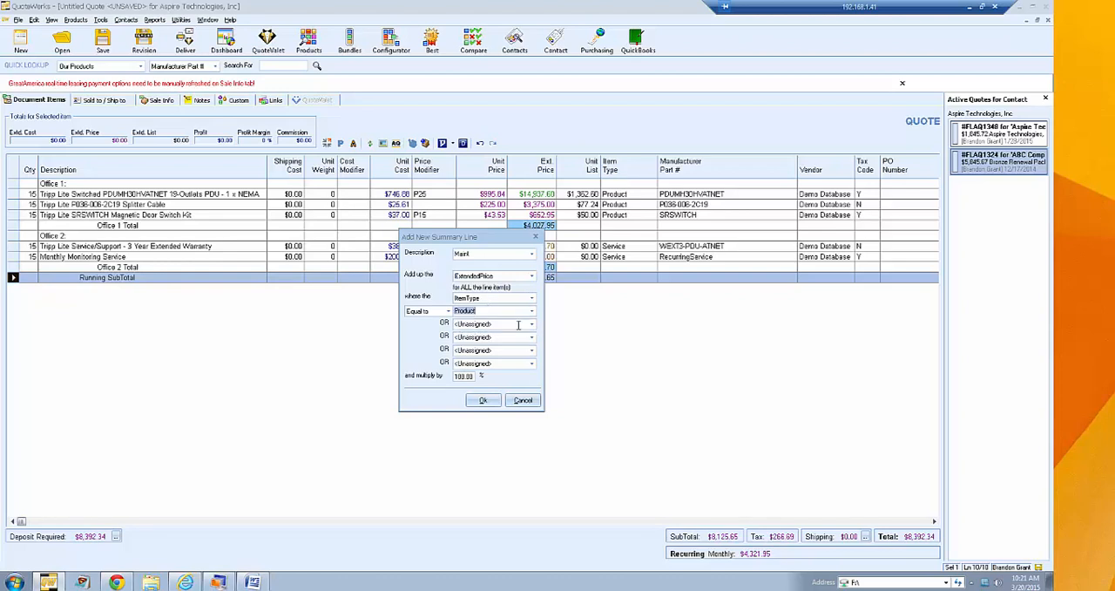
{"action": "left_click", "coordinate": [464, 375]}
{"action": "left_click", "coordinate": [474, 399]}
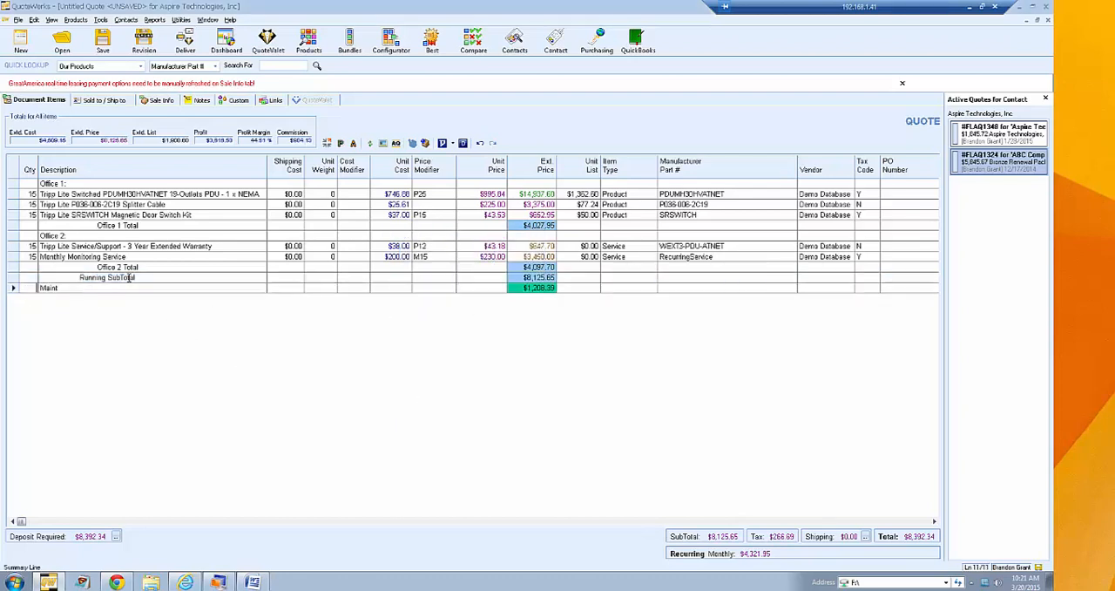
- Set the quantity of the Tripp Lite Switched PDUMH30HVATNET line to 17
{"action": "left_click", "coordinate": [28, 194]}
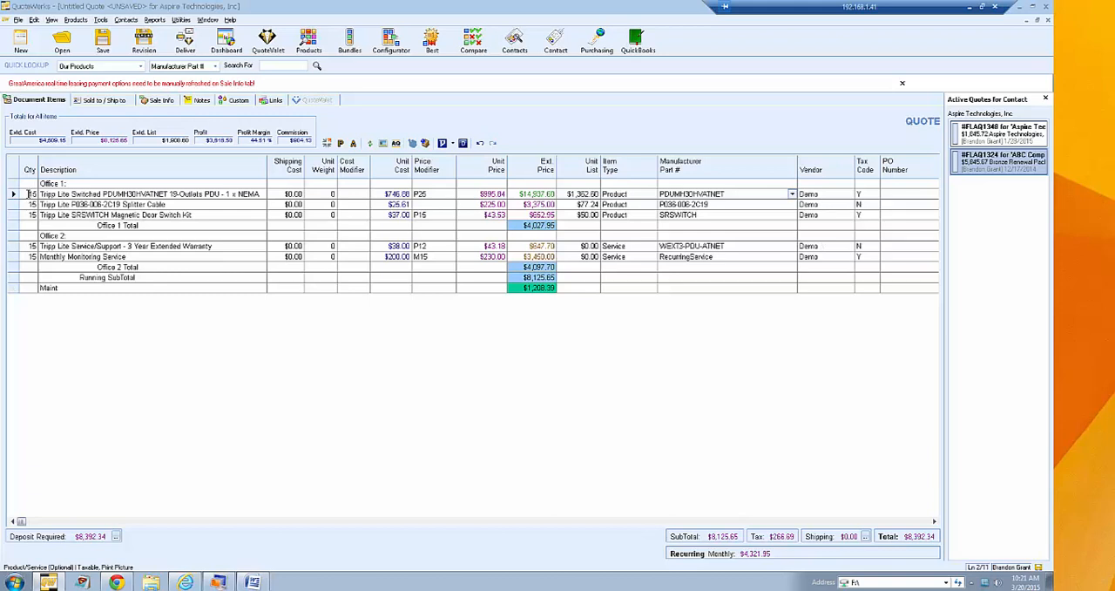
{"action": "left_click", "coordinate": [29, 193]}
{"action": "type", "text": "17"}
{"action": "key", "text": "Tab"}
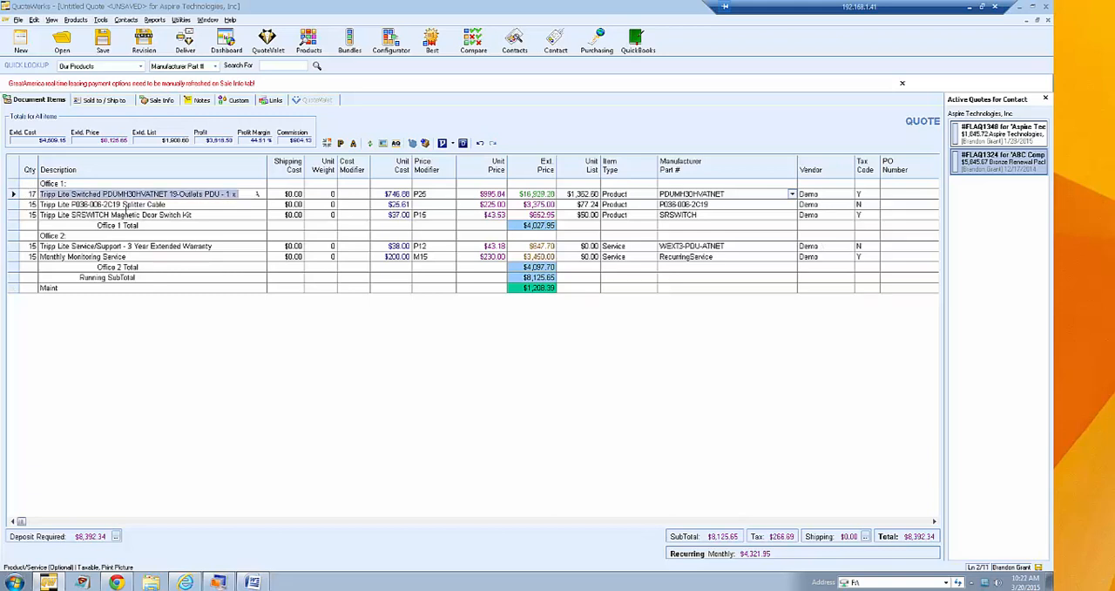
{"action": "left_click", "coordinate": [84, 204]}
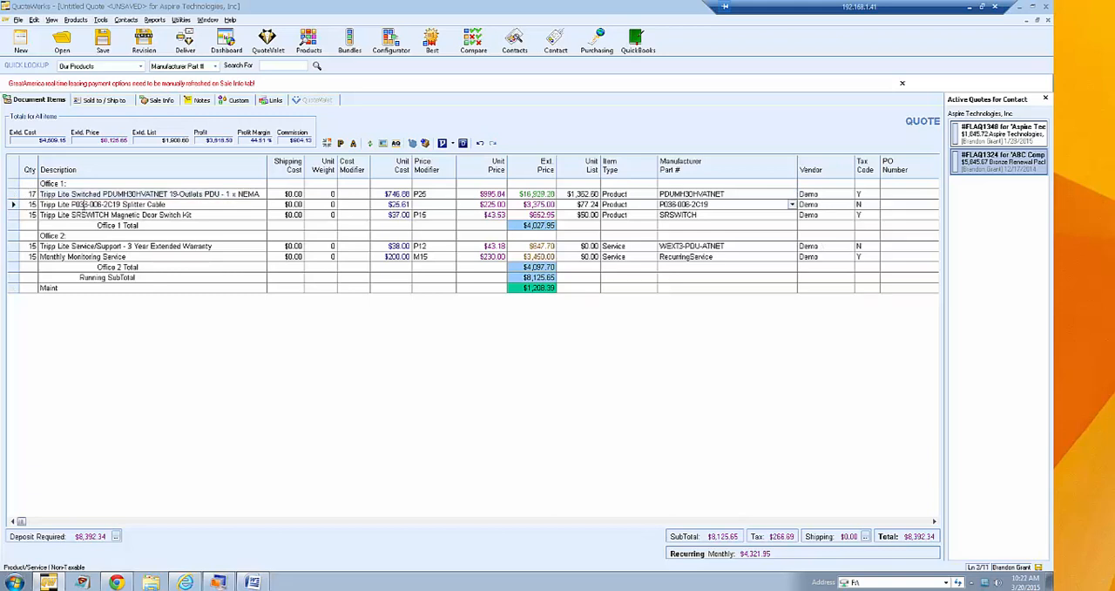
- Delete the Maint summary line at the end of the quote
{"action": "left_click", "coordinate": [13, 287]}
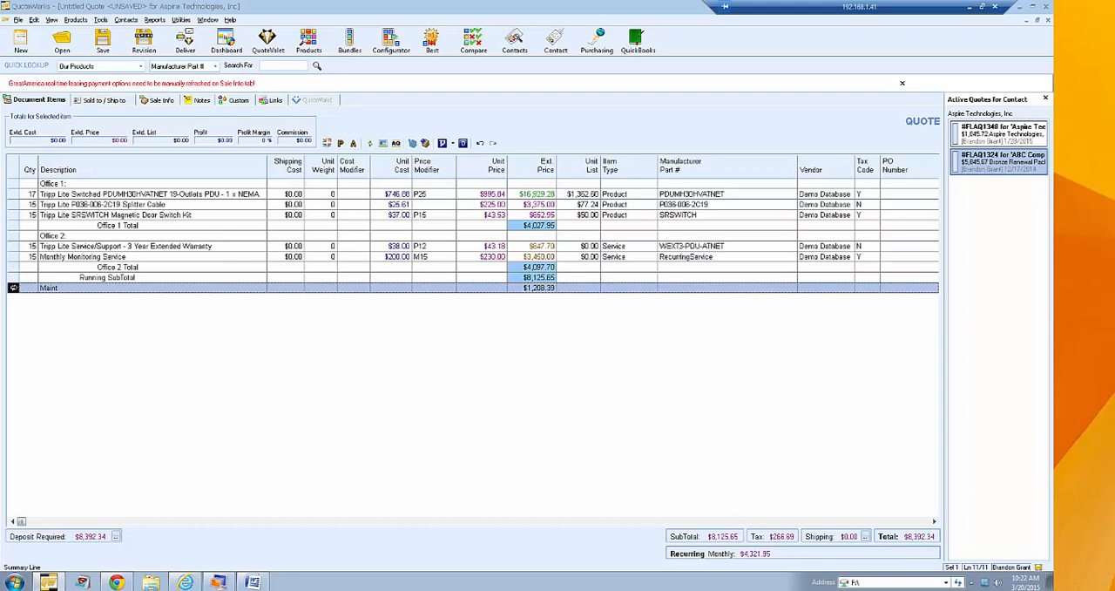
{"action": "key", "text": "Delete"}
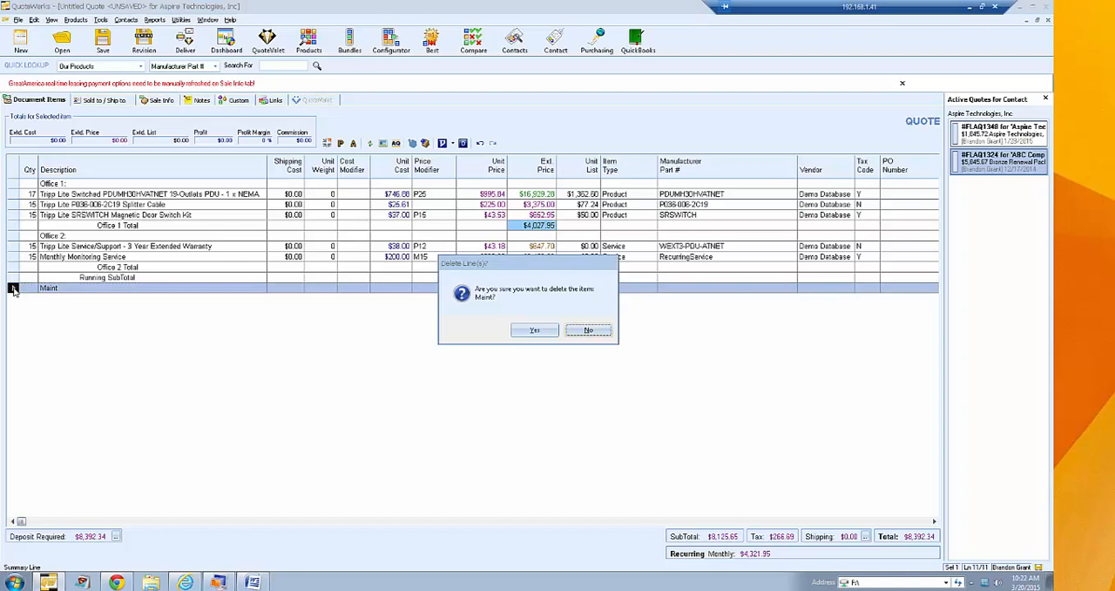
{"action": "key", "text": "Return"}
- Add a taxable 10% discount line and place it directly below the Office 1 Total line
{"action": "right_click", "coordinate": [23, 193]}
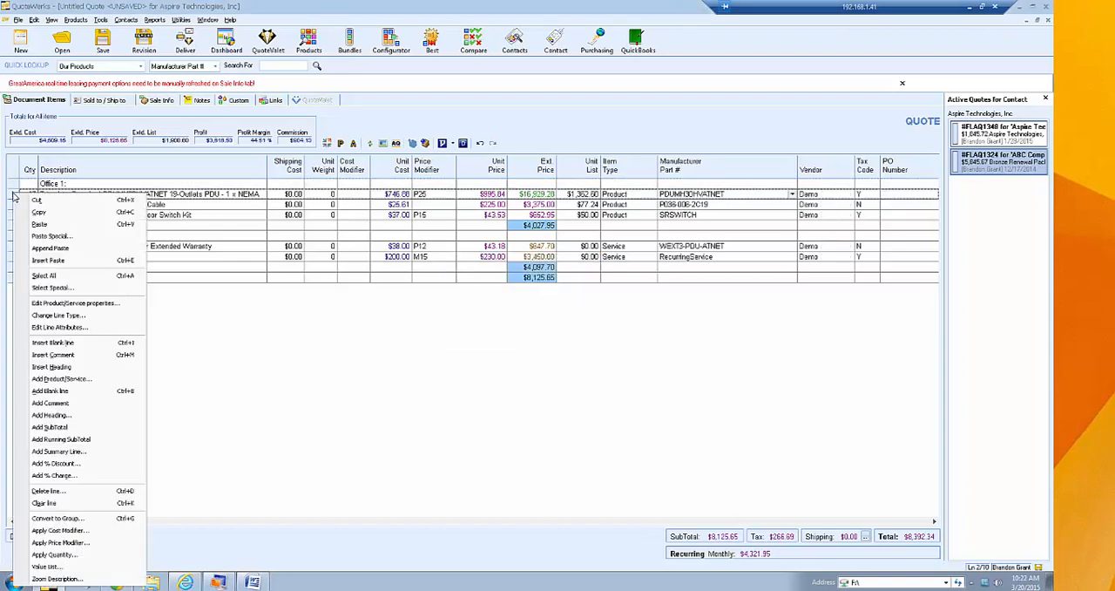
{"action": "left_click", "coordinate": [101, 469]}
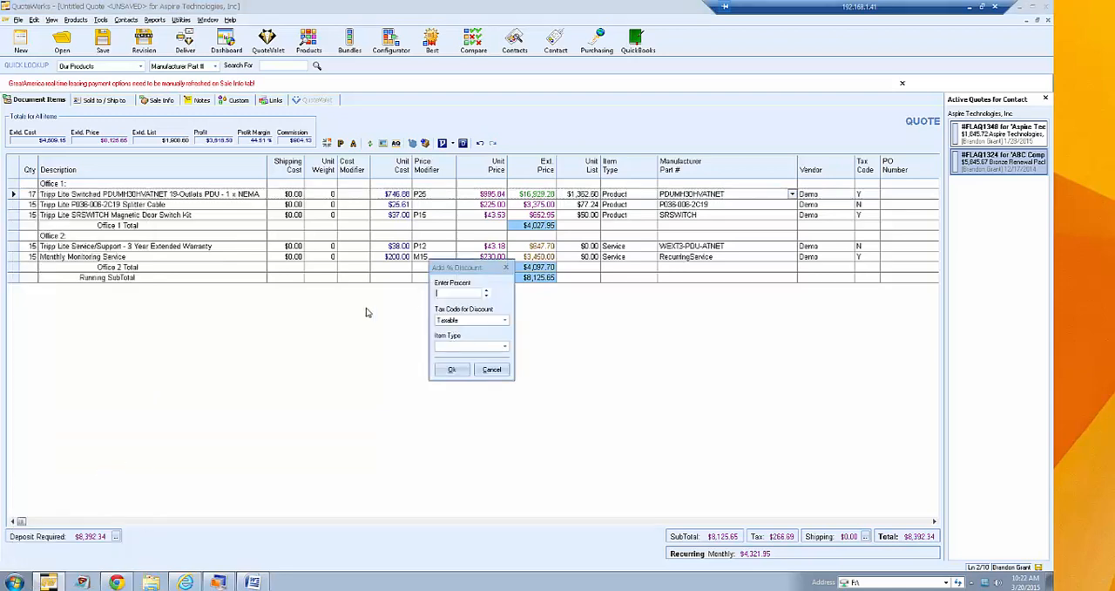
{"action": "type", "text": "10"}
{"action": "left_click", "coordinate": [451, 369]}
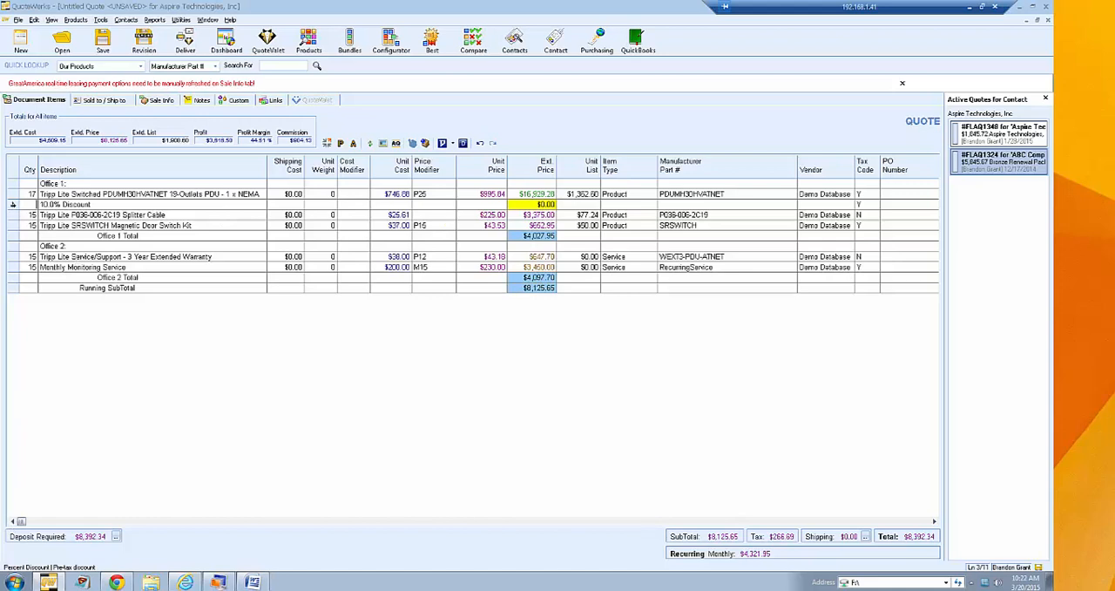
{"action": "left_click_drag", "start_coordinate": [12, 204], "coordinate": [18, 237]}
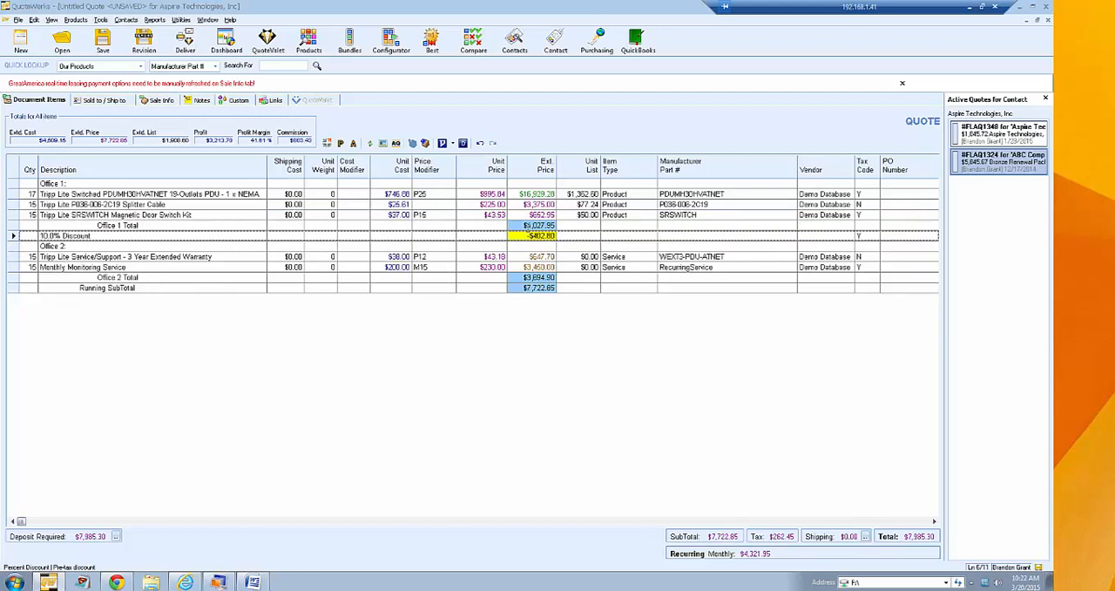
{"action": "left_click", "coordinate": [526, 226]}
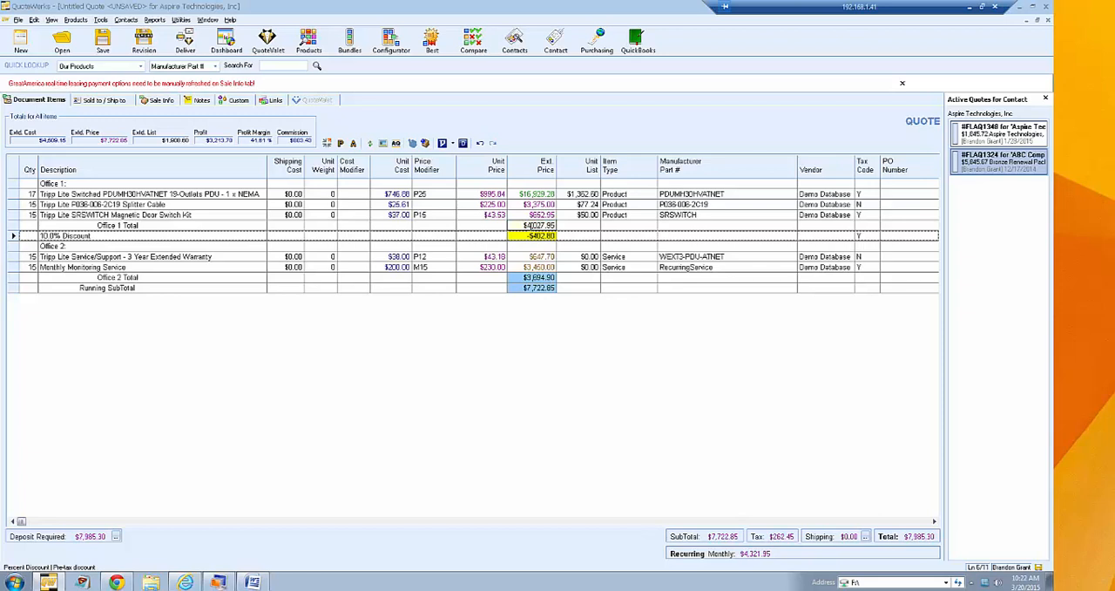
{"action": "left_click", "coordinate": [482, 296]}
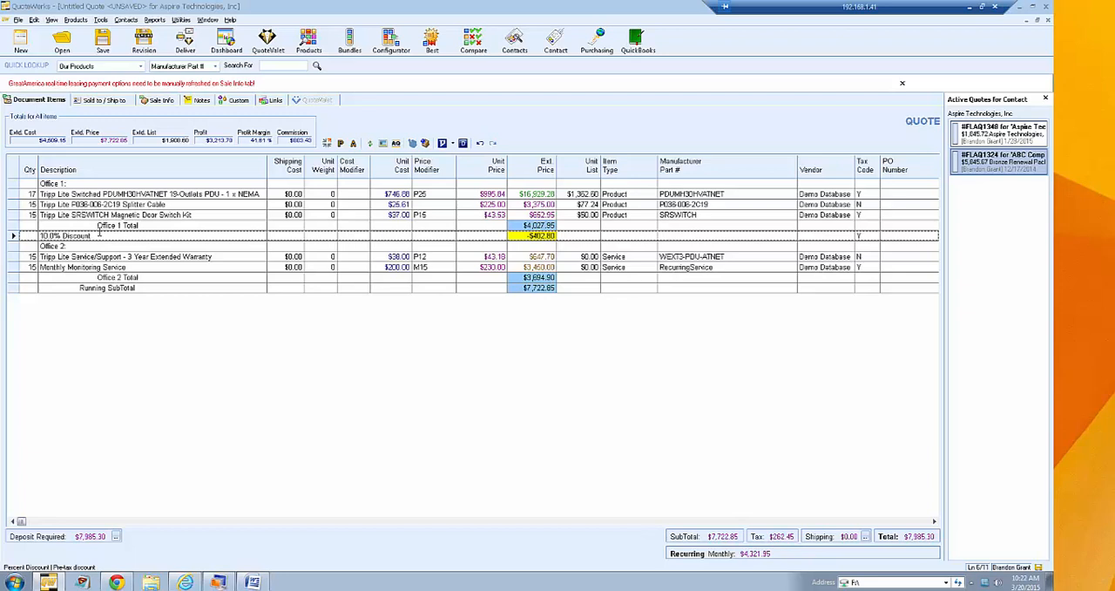
- Rename the 10.0% Discount line as Great Customer Discount
{"action": "left_click_drag", "start_coordinate": [63, 235], "coordinate": [35, 233]}
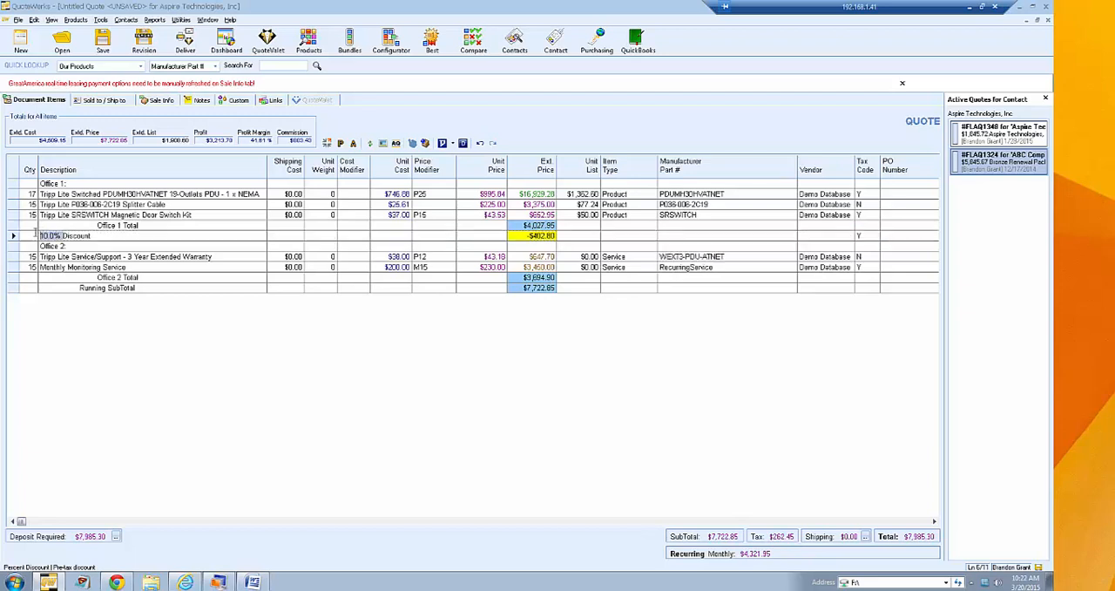
{"action": "type", "text": "good"}
{"action": "key", "text": "BackSpace"}
{"action": "key", "text": "BackSpace"}
{"action": "key", "text": "BackSpace"}
{"action": "key", "text": "BackSpace"}
{"action": "type", "text": "Great Customer"}
{"action": "left_click", "coordinate": [106, 243]}
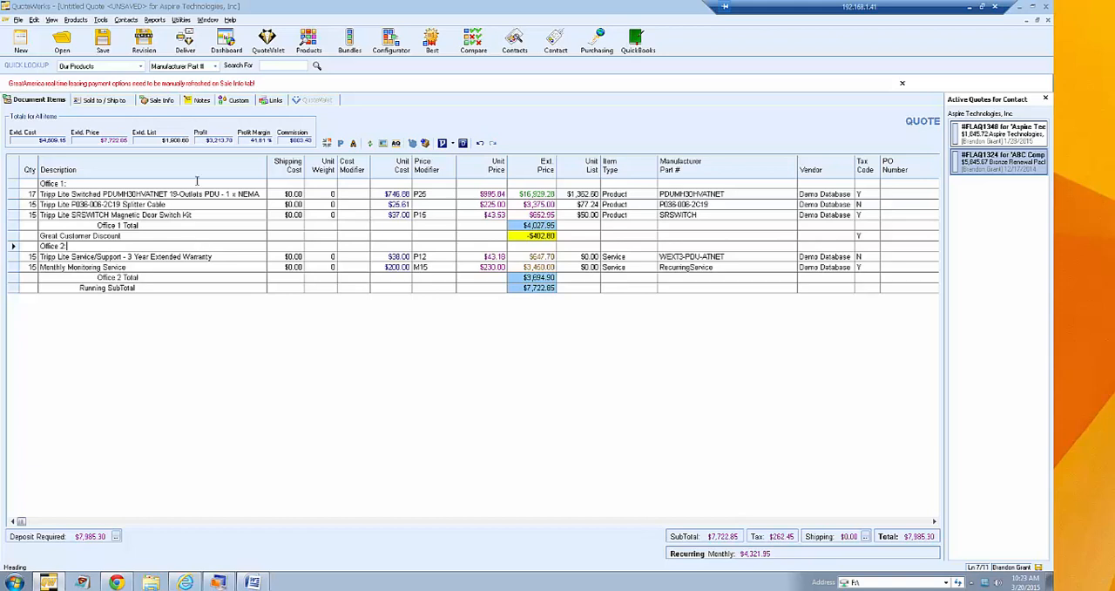
- Examine which Edit menu commands are enabled for the current user in User Maintenance, leaving the user's properties unchanged
{"action": "left_click", "coordinate": [181, 19]}
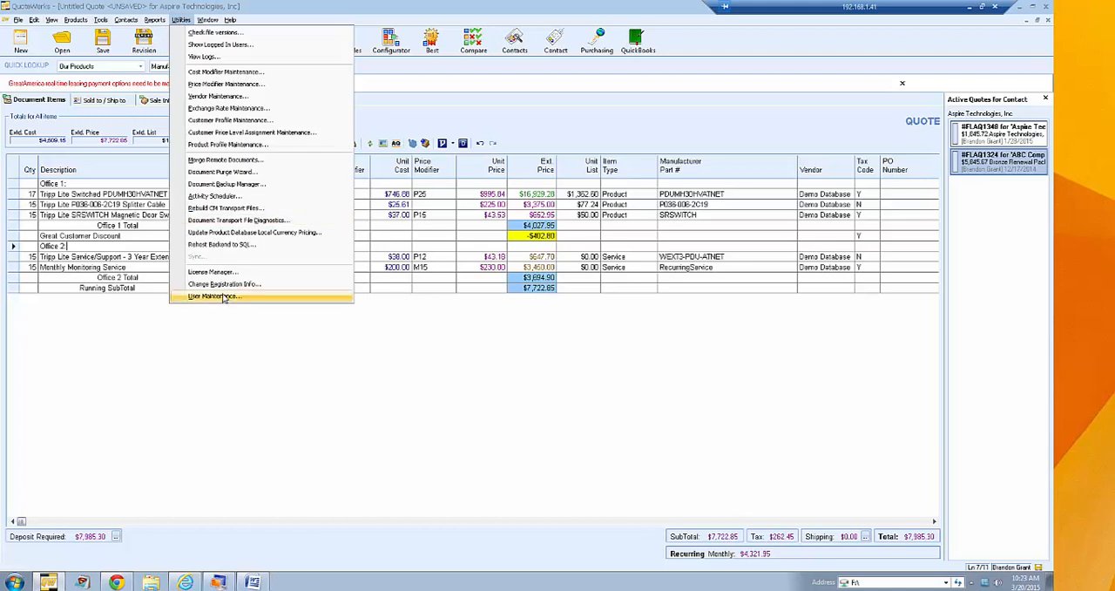
{"action": "left_click", "coordinate": [223, 296]}
{"action": "left_click", "coordinate": [453, 267]}
{"action": "left_click", "coordinate": [471, 398]}
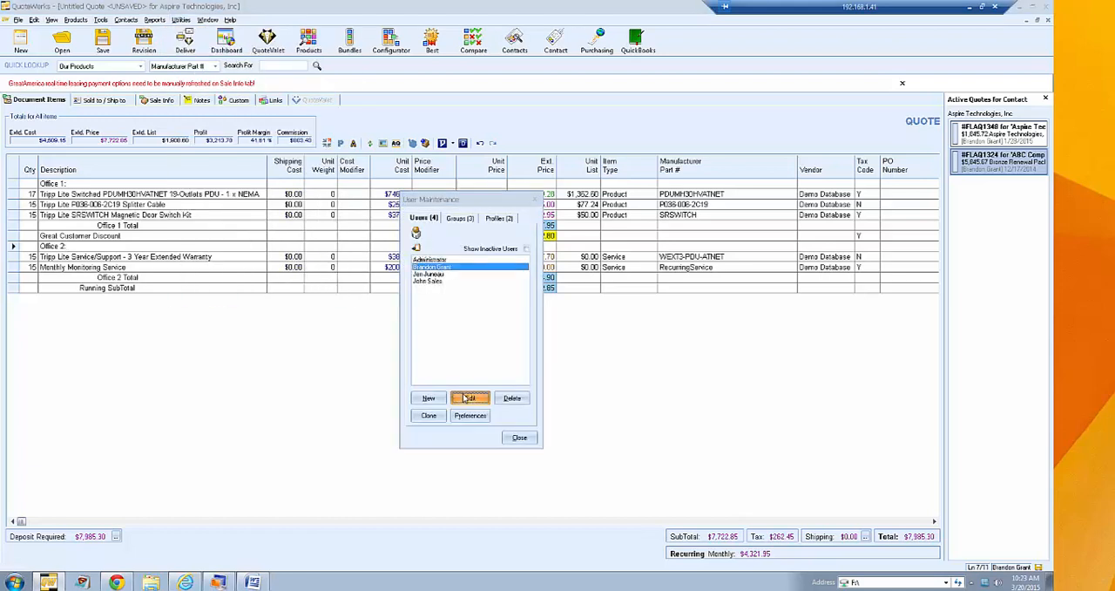
{"action": "left_click", "coordinate": [629, 351]}
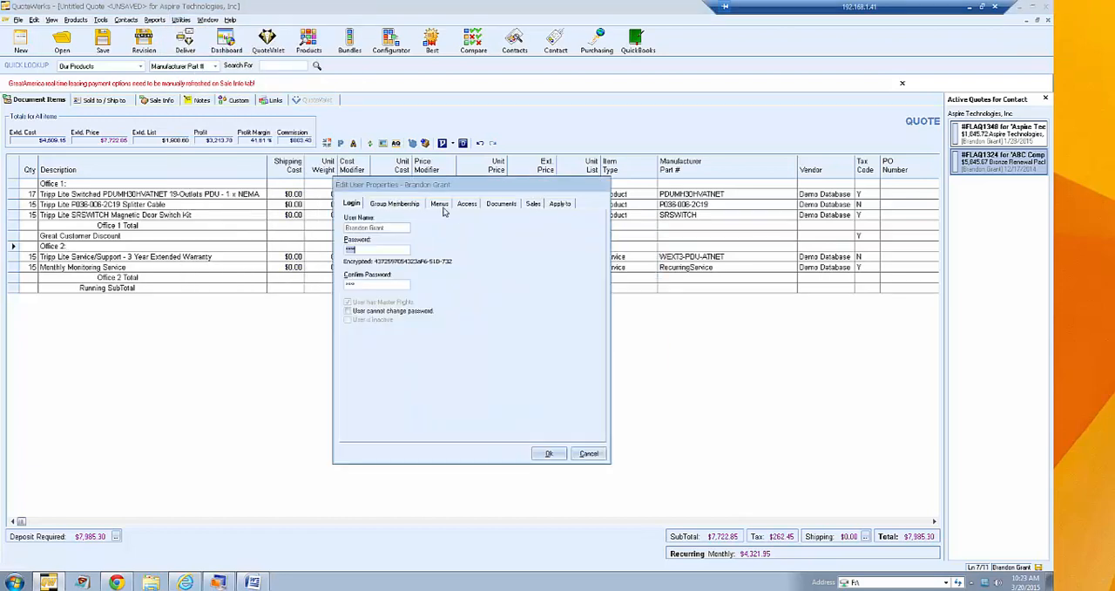
{"action": "left_click", "coordinate": [439, 204]}
{"action": "left_click", "coordinate": [352, 237]}
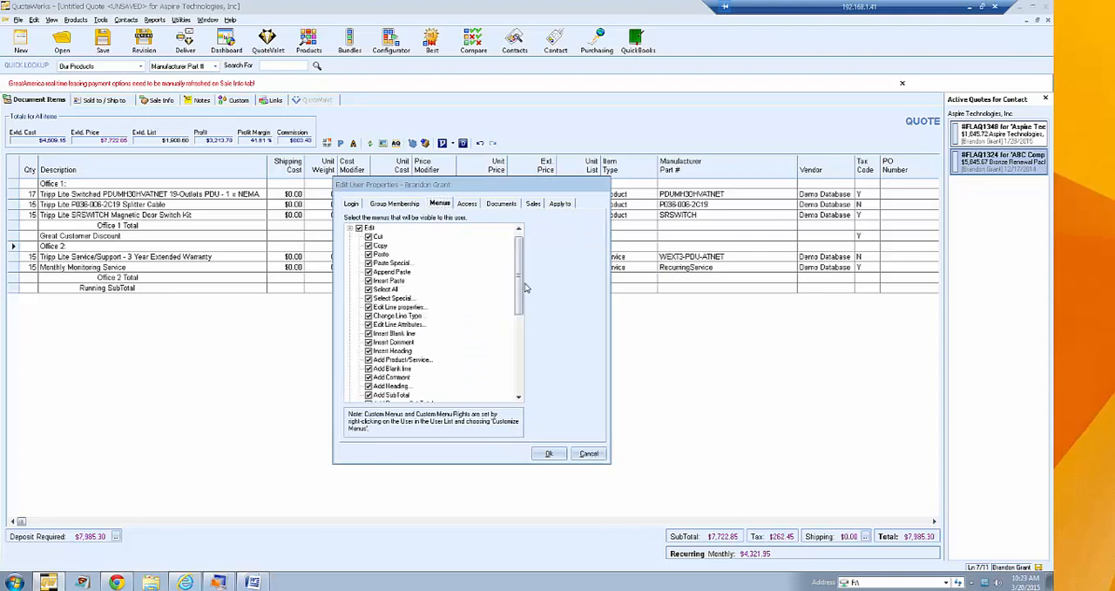
{"action": "left_click_drag", "start_coordinate": [524, 289], "coordinate": [525, 331]}
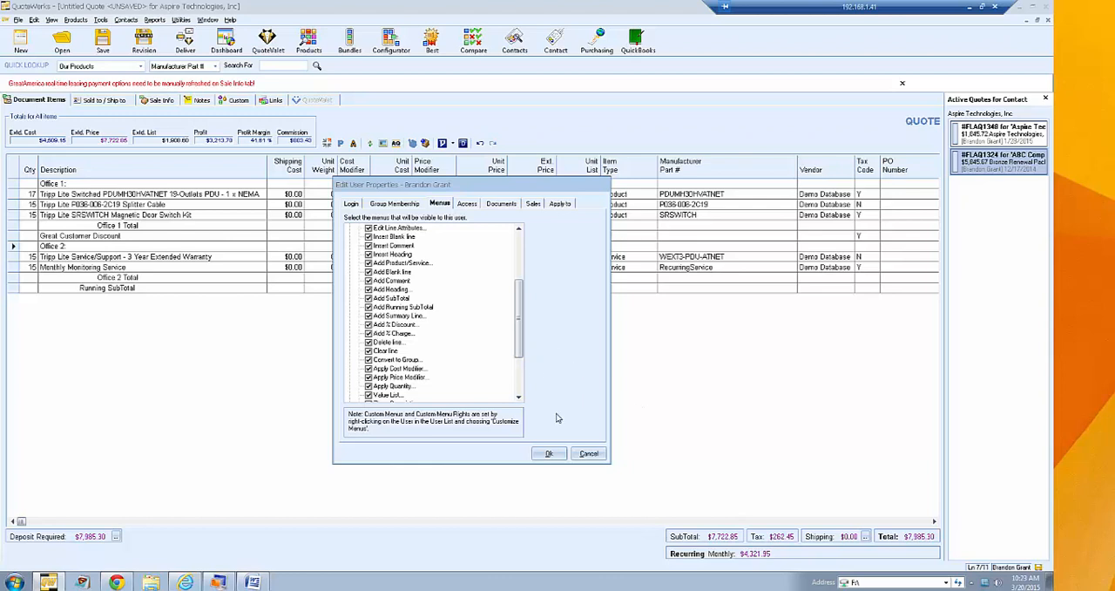
{"action": "left_click", "coordinate": [589, 453]}
{"action": "left_click", "coordinate": [523, 440]}
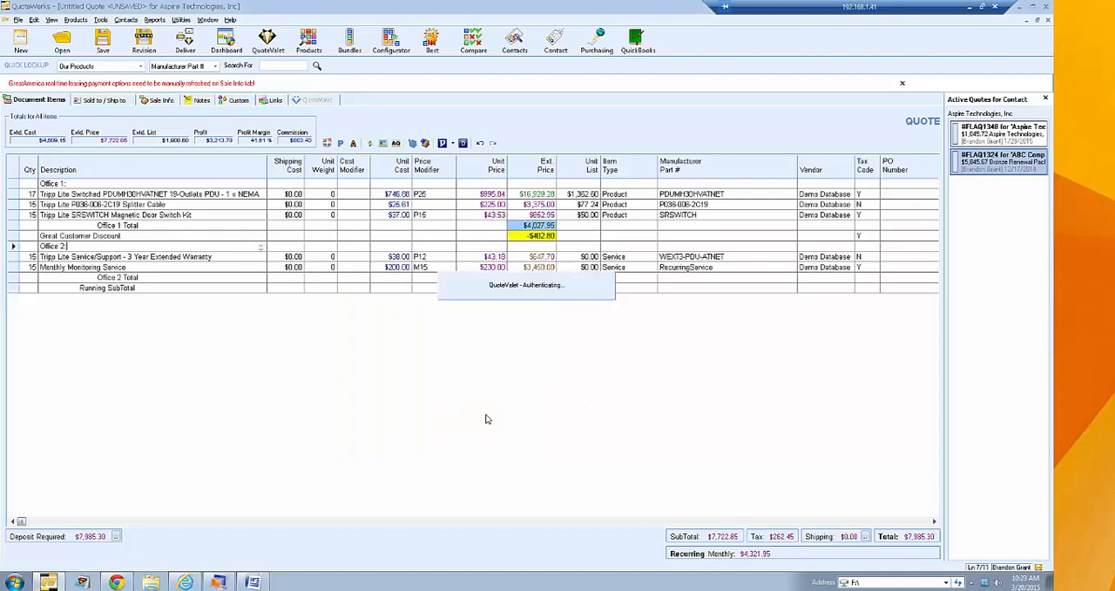
- Set Is Optional to No in the line attributes of the Tripp Lite Switched PDUMH30HVATNET item
{"action": "left_click", "coordinate": [49, 215]}
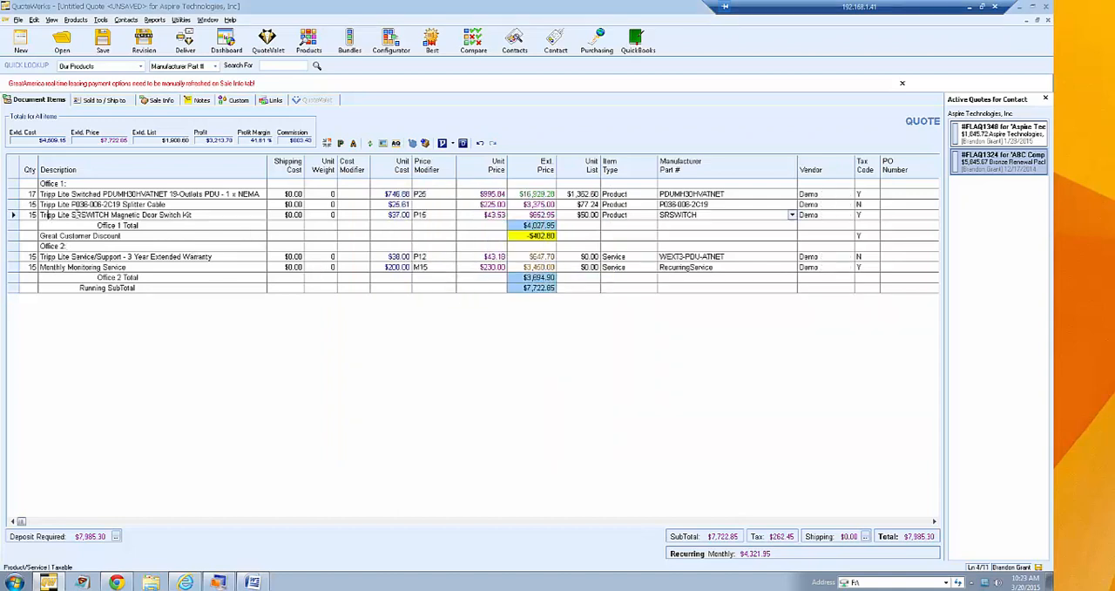
{"action": "right_click", "coordinate": [12, 193]}
{"action": "left_click", "coordinate": [55, 327]}
{"action": "left_click", "coordinate": [452, 198]}
{"action": "left_click", "coordinate": [448, 212]}
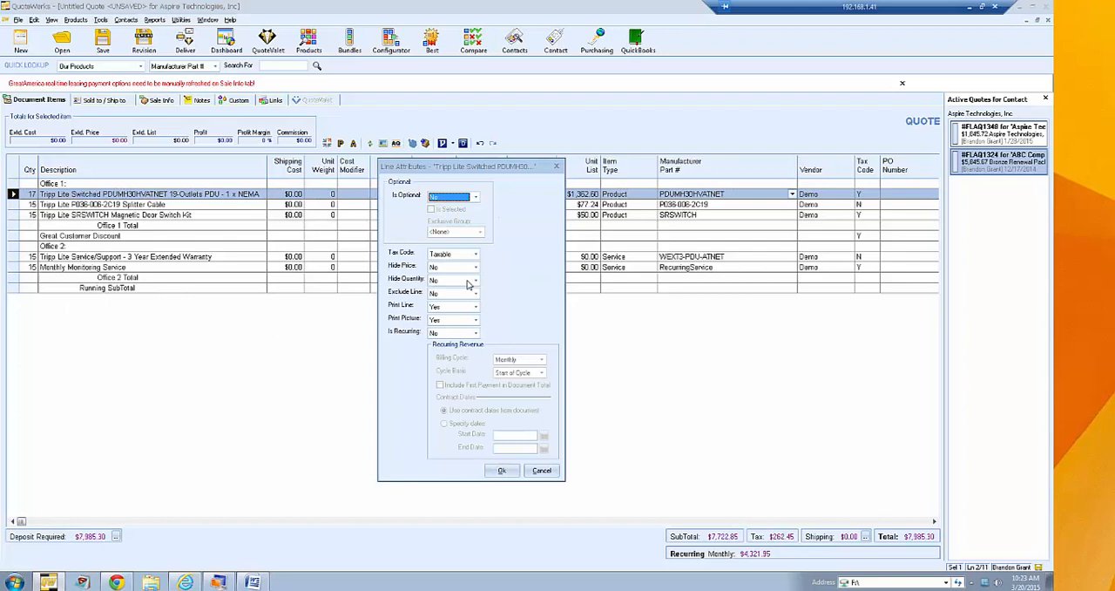
{"action": "left_click", "coordinate": [500, 470]}
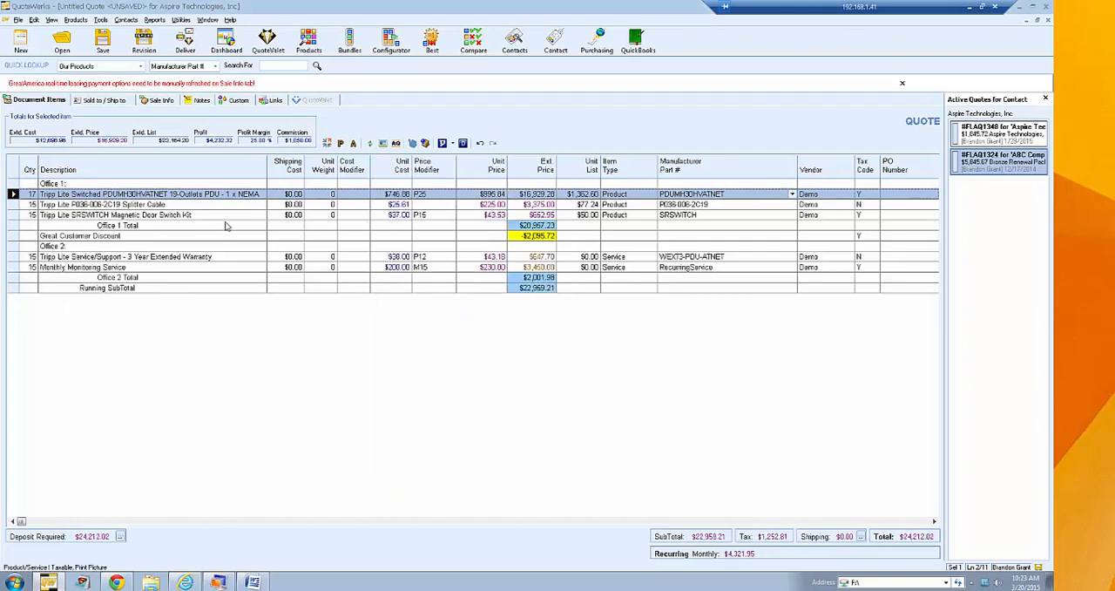
- Add a new subtotal line below the Running SubTotal line
{"action": "right_click", "coordinate": [15, 227]}
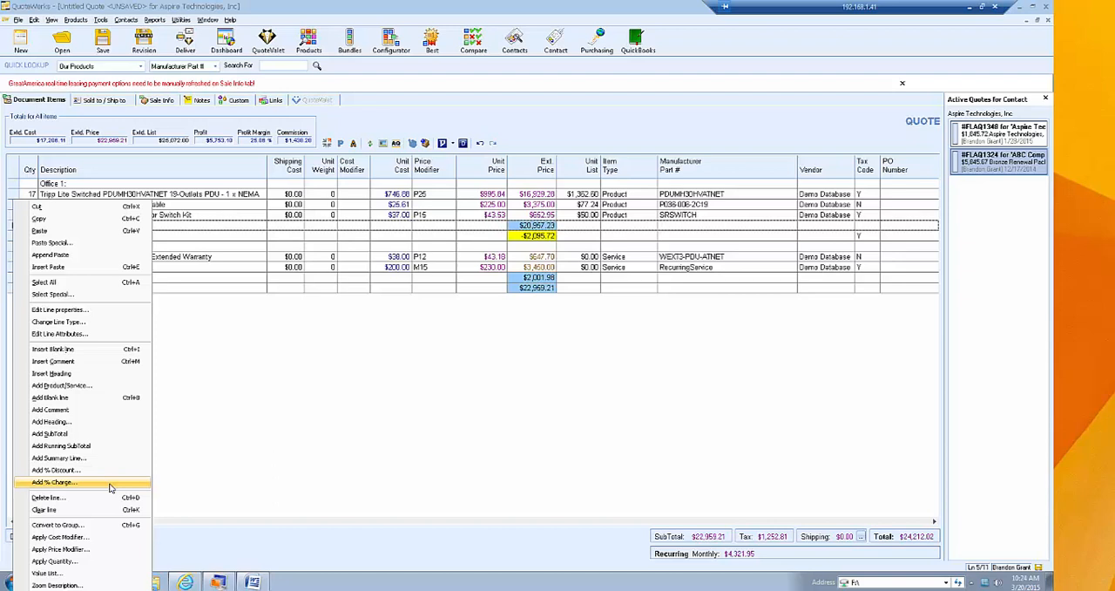
{"action": "left_click", "coordinate": [270, 369]}
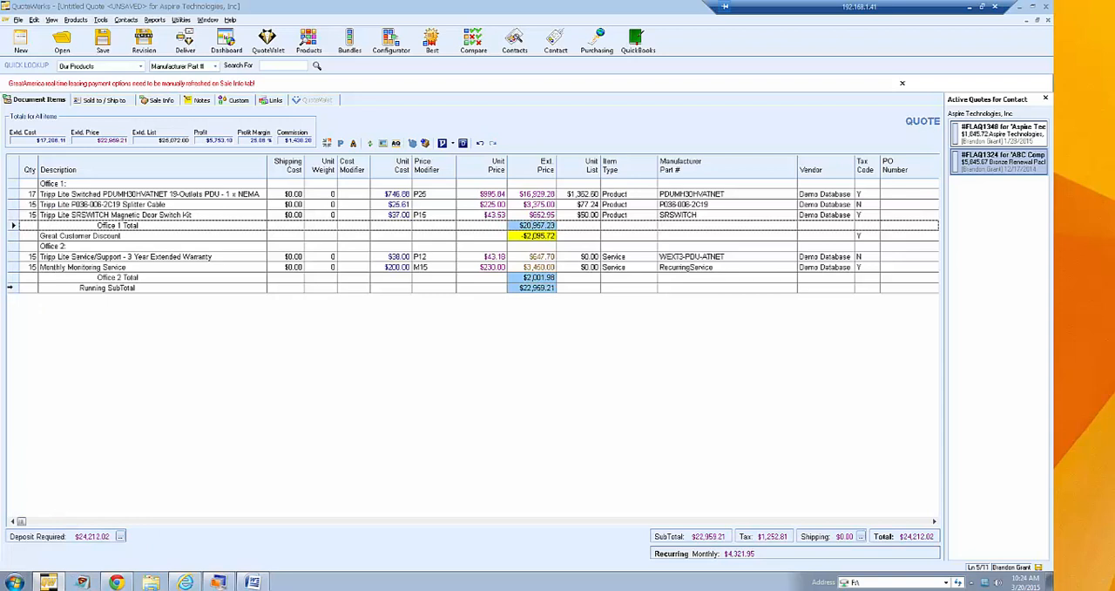
{"action": "right_click", "coordinate": [12, 287]}
{"action": "left_click", "coordinate": [69, 423]}
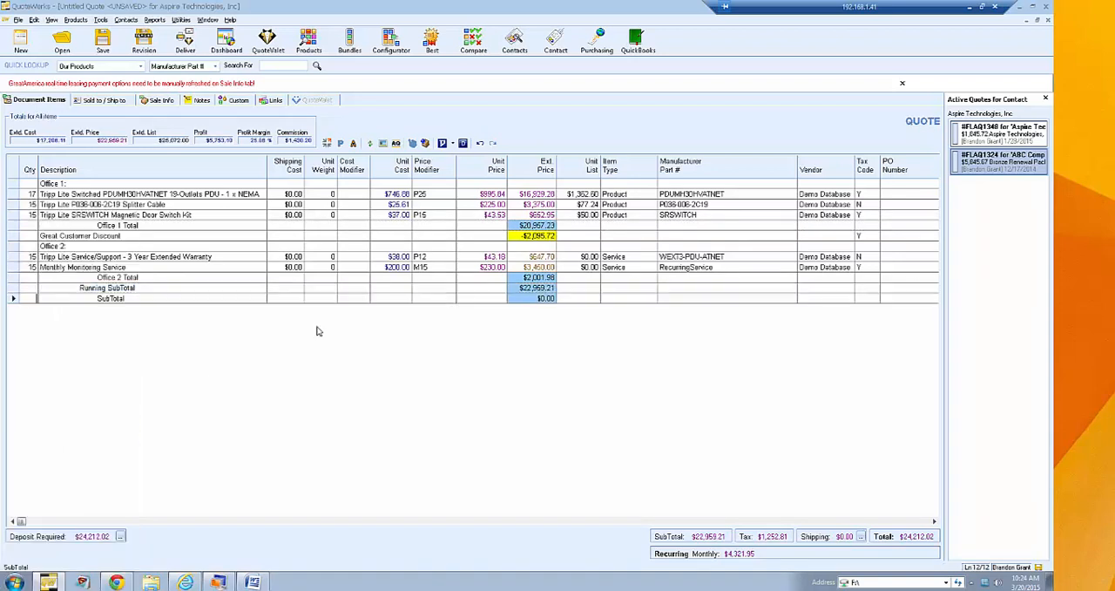
- Delete the Running SubTotal, Office 2 Total and Office 1 Total lines from the quote
{"action": "left_click", "coordinate": [12, 288]}
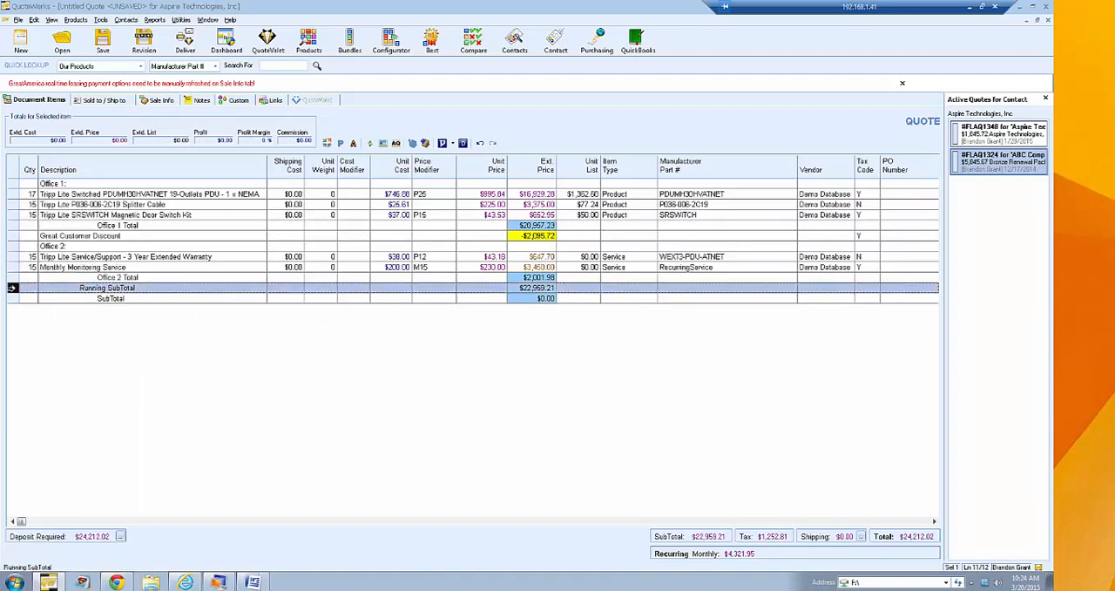
{"action": "key", "text": "Delete"}
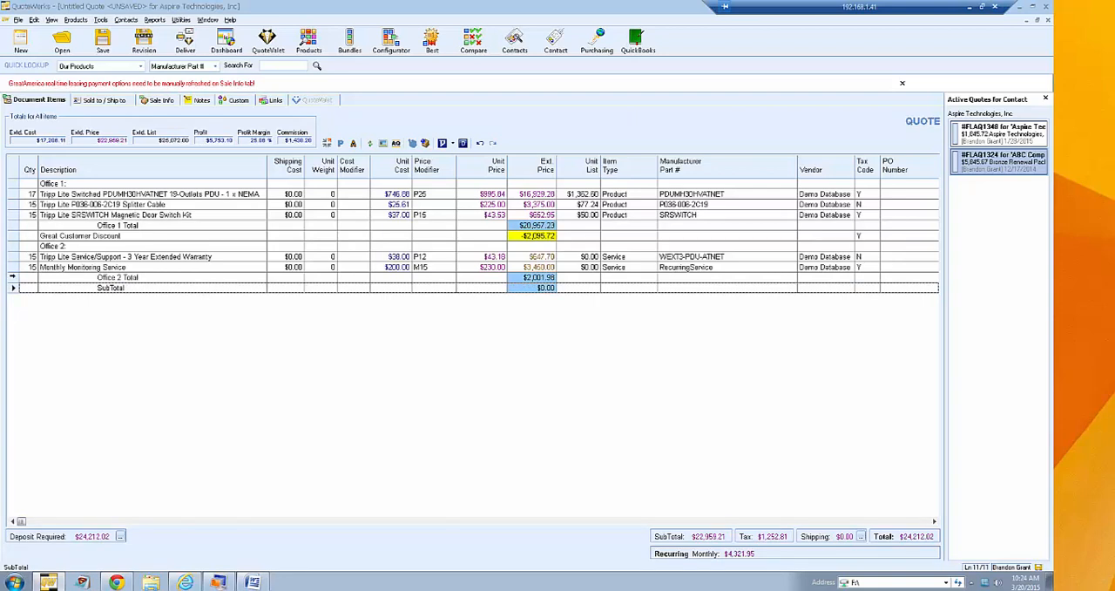
{"action": "left_click", "coordinate": [12, 277]}
{"action": "key", "text": "Delete"}
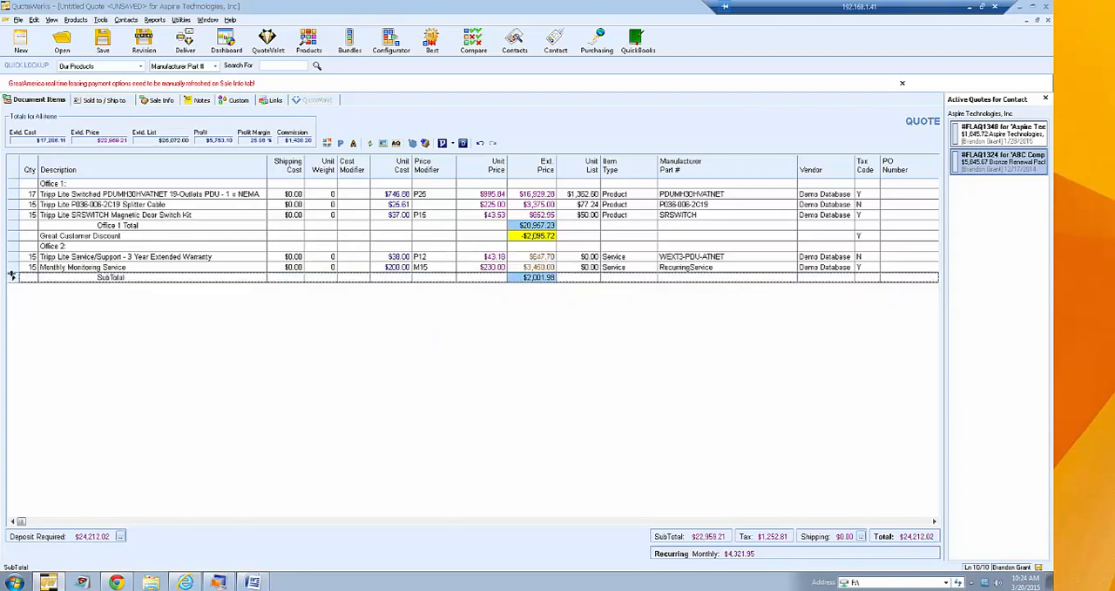
{"action": "left_click", "coordinate": [13, 225]}
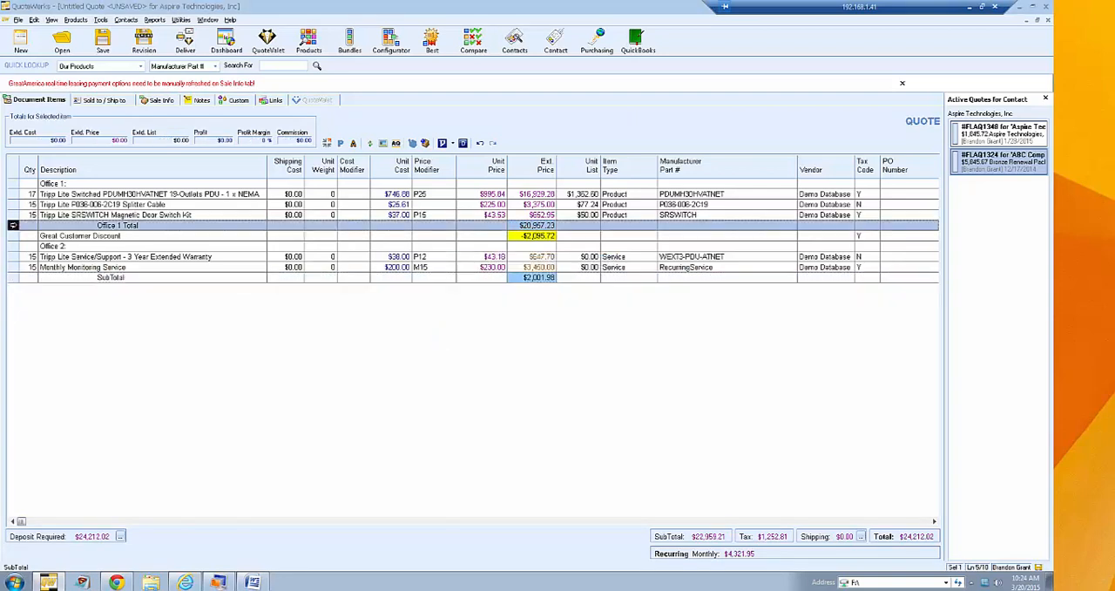
{"action": "key", "text": "Delete"}
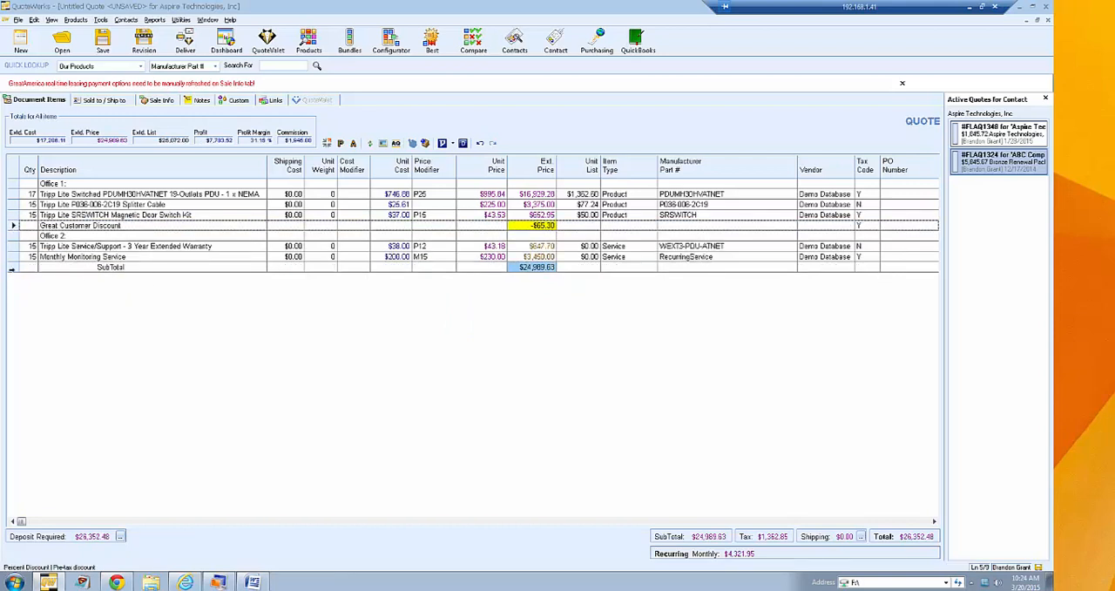
- Add a non-taxable 3% charge line below the SubTotal line and set its description to Credit Card Fee
{"action": "left_click", "coordinate": [12, 267]}
{"action": "right_click", "coordinate": [12, 267]}
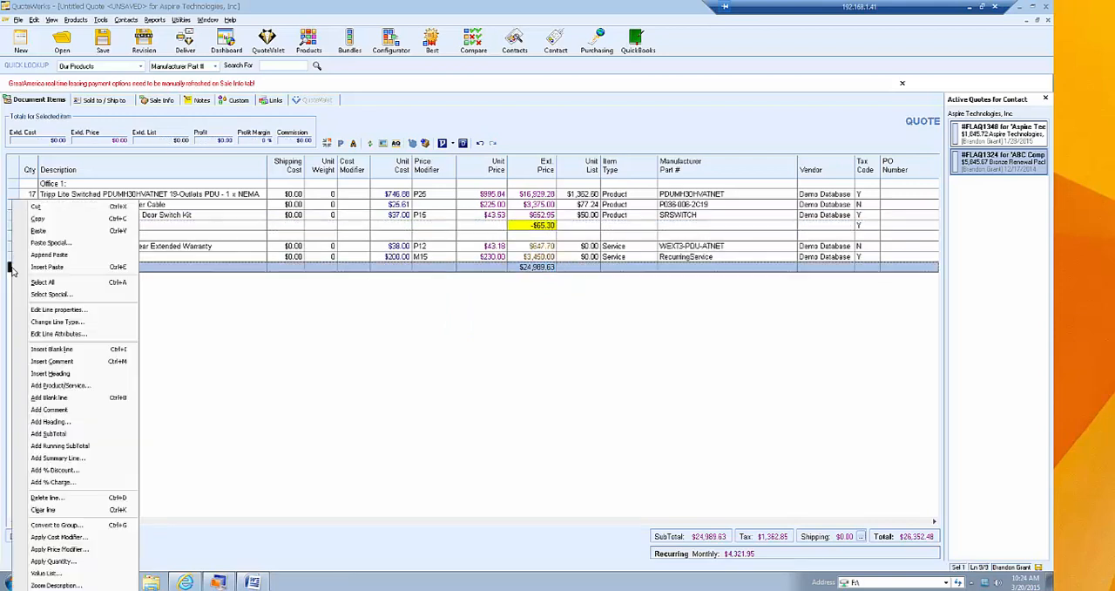
{"action": "left_click", "coordinate": [75, 485]}
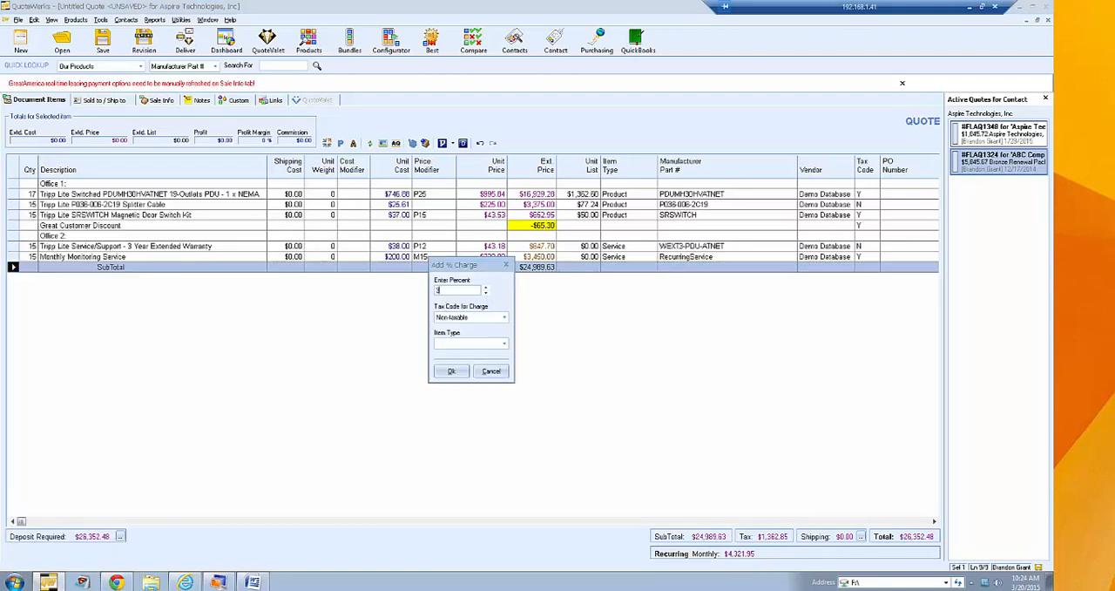
{"action": "left_click", "coordinate": [450, 370]}
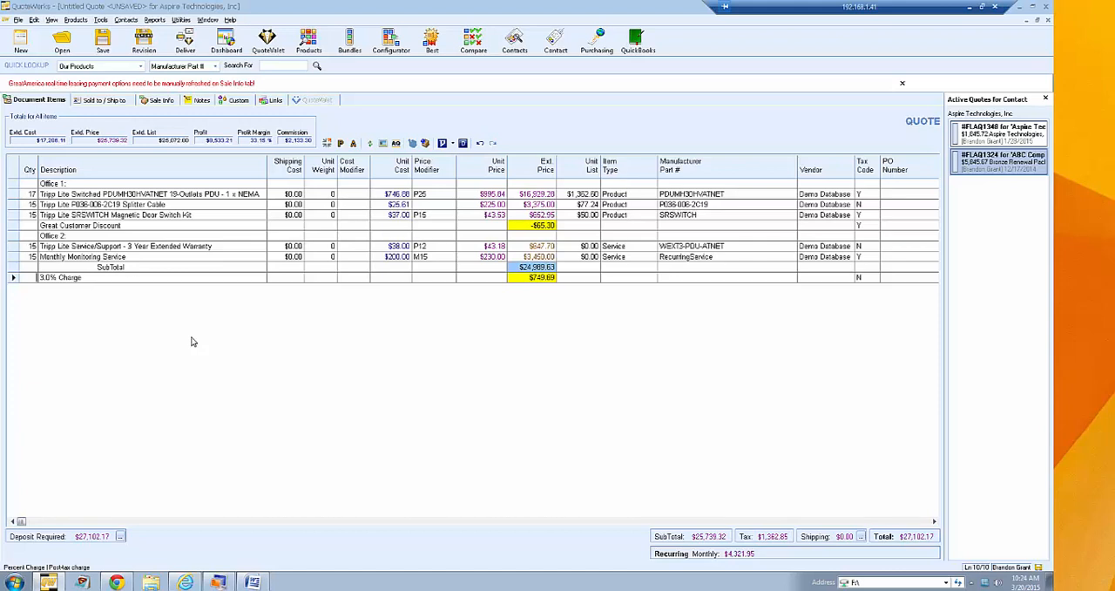
{"action": "left_click", "coordinate": [9, 278]}
{"action": "type", "text": "Credit Card Fee"}
- Set the SubTotal line to Don't Print in its line attributes
{"action": "left_click", "coordinate": [12, 268]}
{"action": "right_click", "coordinate": [12, 267]}
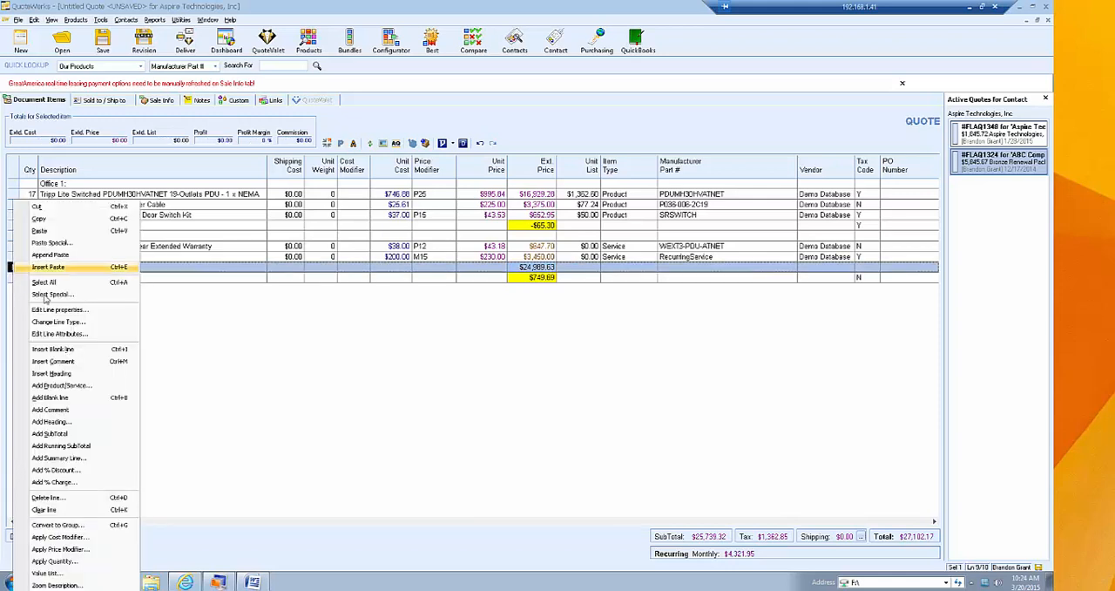
{"action": "left_click", "coordinate": [93, 336]}
{"action": "left_click", "coordinate": [475, 307]}
{"action": "left_click", "coordinate": [471, 314]}
{"action": "left_click", "coordinate": [472, 308]}
{"action": "left_click", "coordinate": [468, 324]}
{"action": "left_click", "coordinate": [493, 472]}
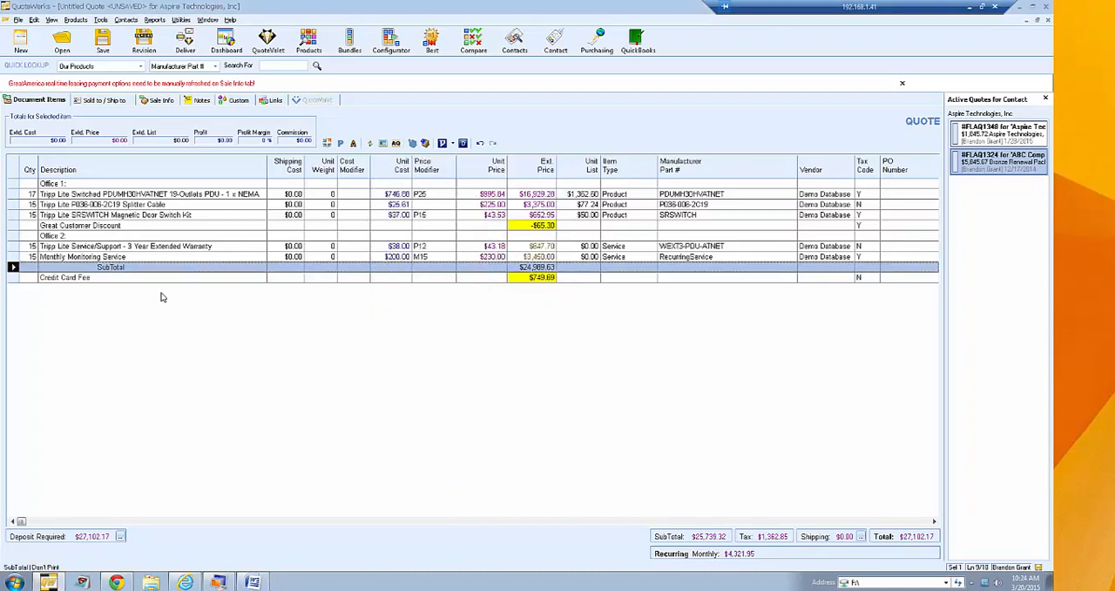
{"action": "left_click", "coordinate": [128, 278]}
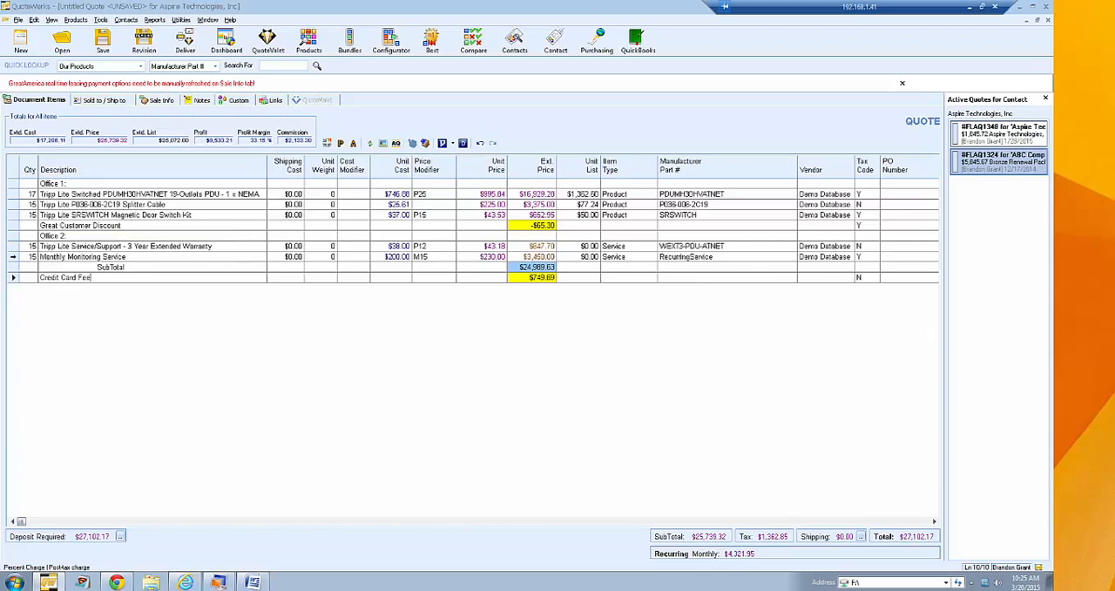
{"action": "right_click", "coordinate": [13, 258]}
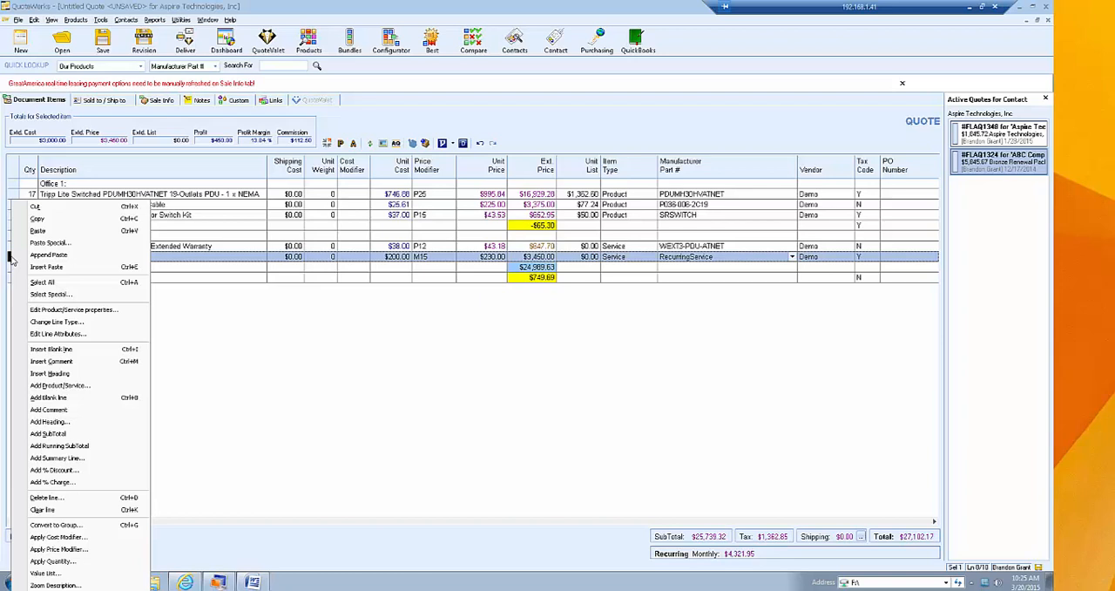
{"action": "left_click", "coordinate": [289, 320]}
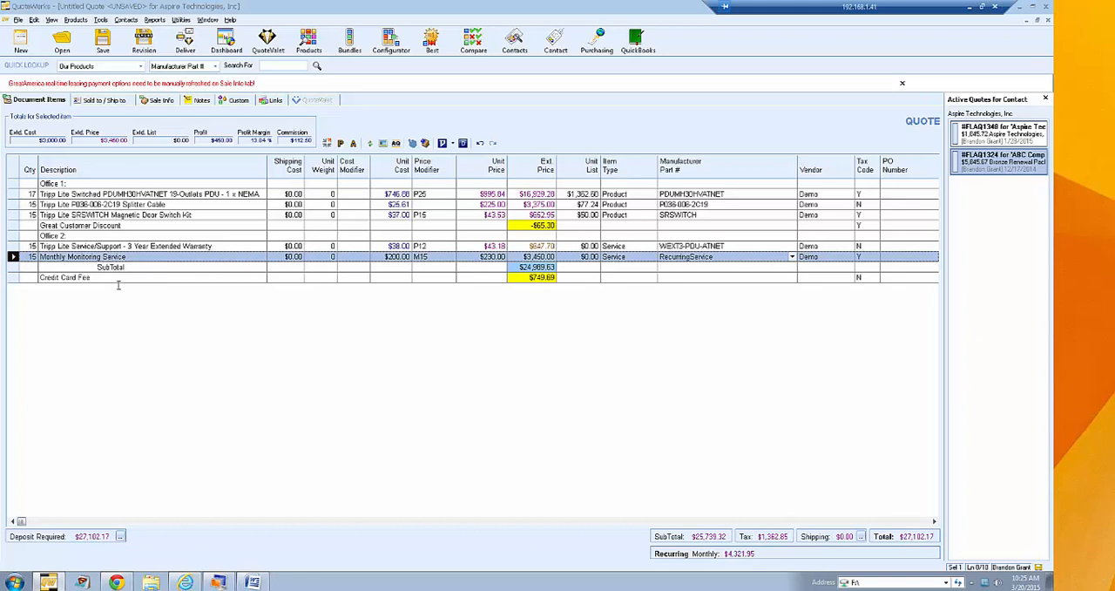
{"action": "left_click", "coordinate": [137, 225]}
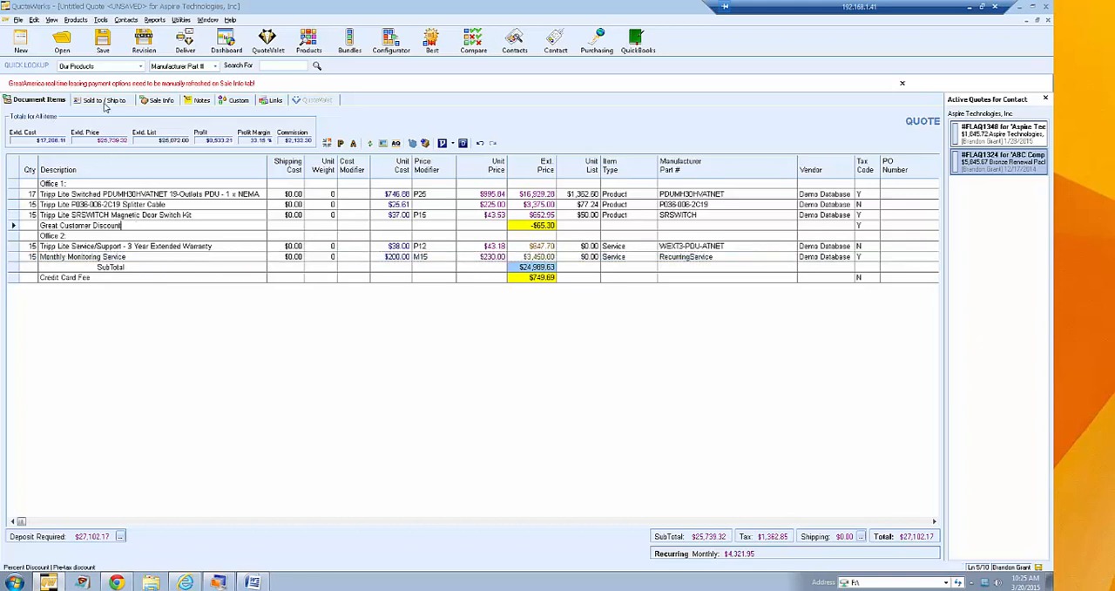
- Clear the Sold to, Ship to and Bill to contact details from the quote
{"action": "left_click", "coordinate": [104, 101]}
{"action": "left_click", "coordinate": [90, 135]}
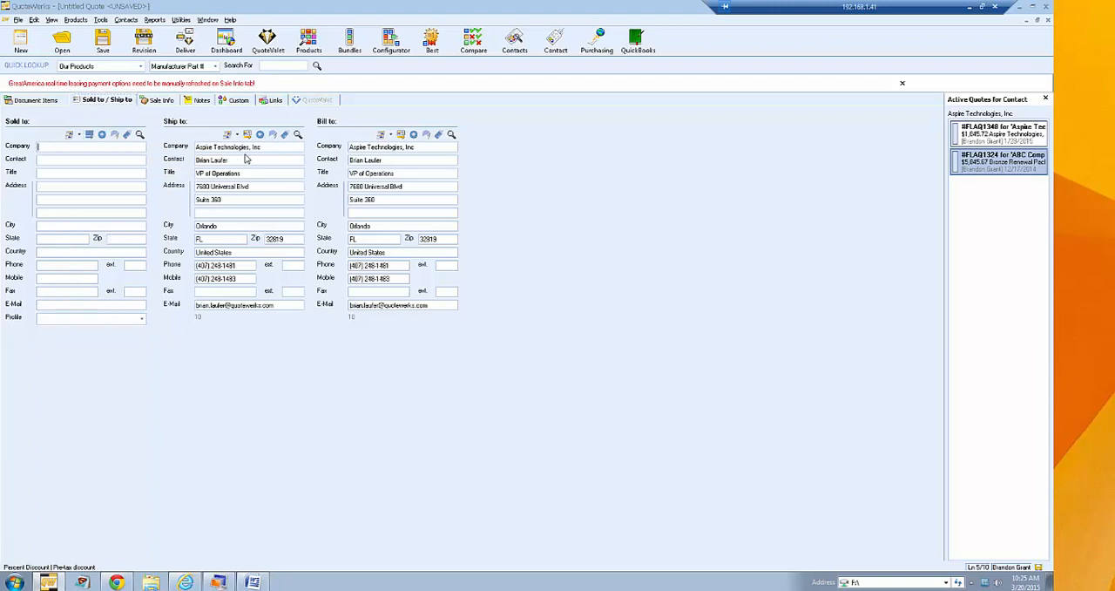
{"action": "left_click", "coordinate": [273, 136]}
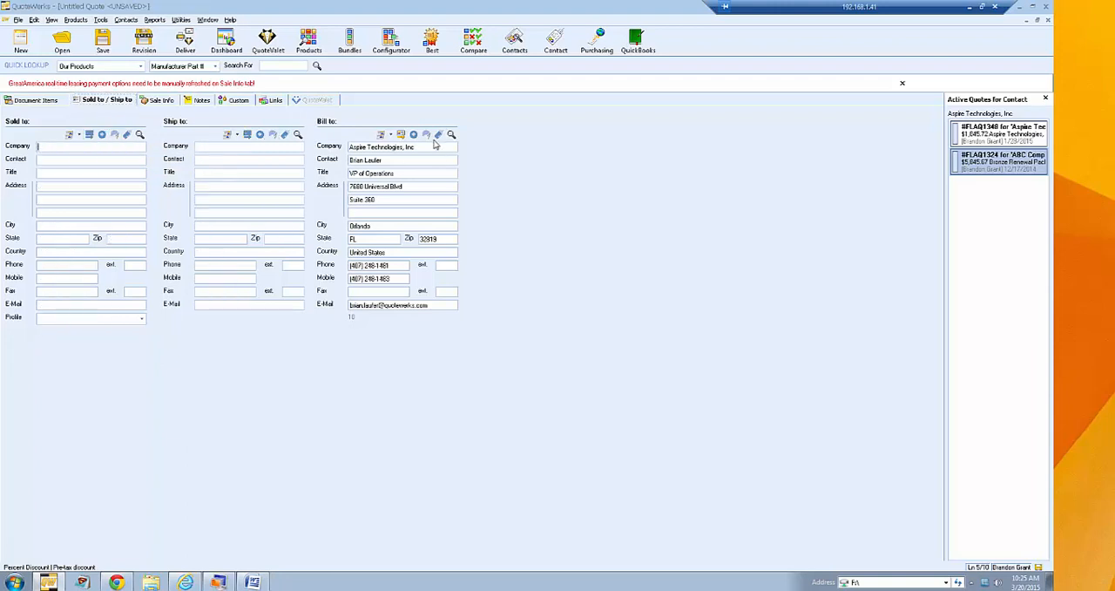
{"action": "left_click", "coordinate": [426, 135]}
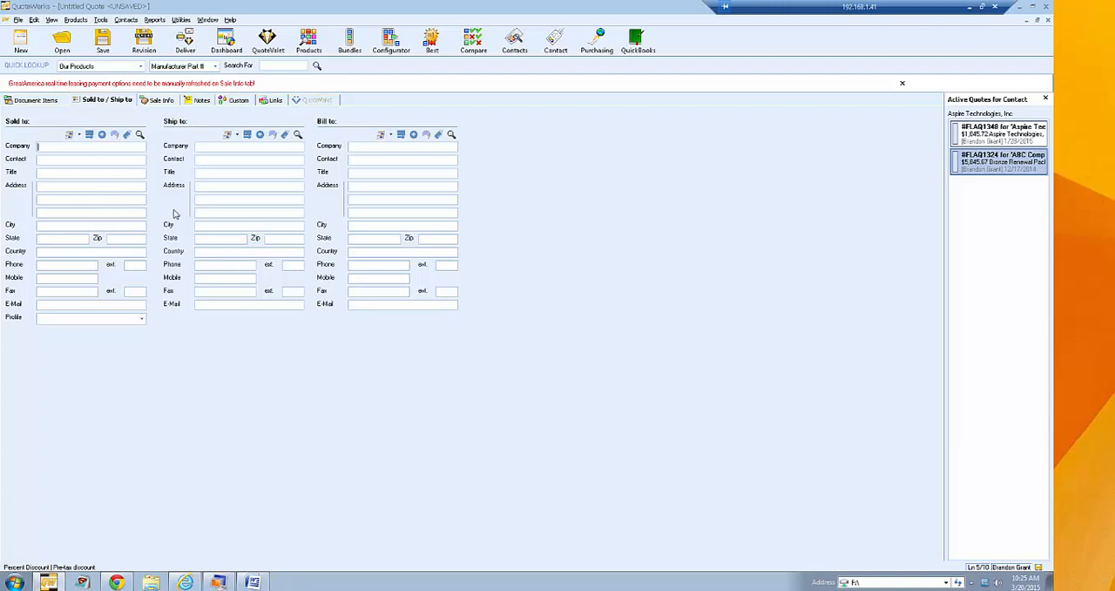
- Review the quote's line items, contact fields and sale information, including its payment options
{"action": "left_click", "coordinate": [31, 100]}
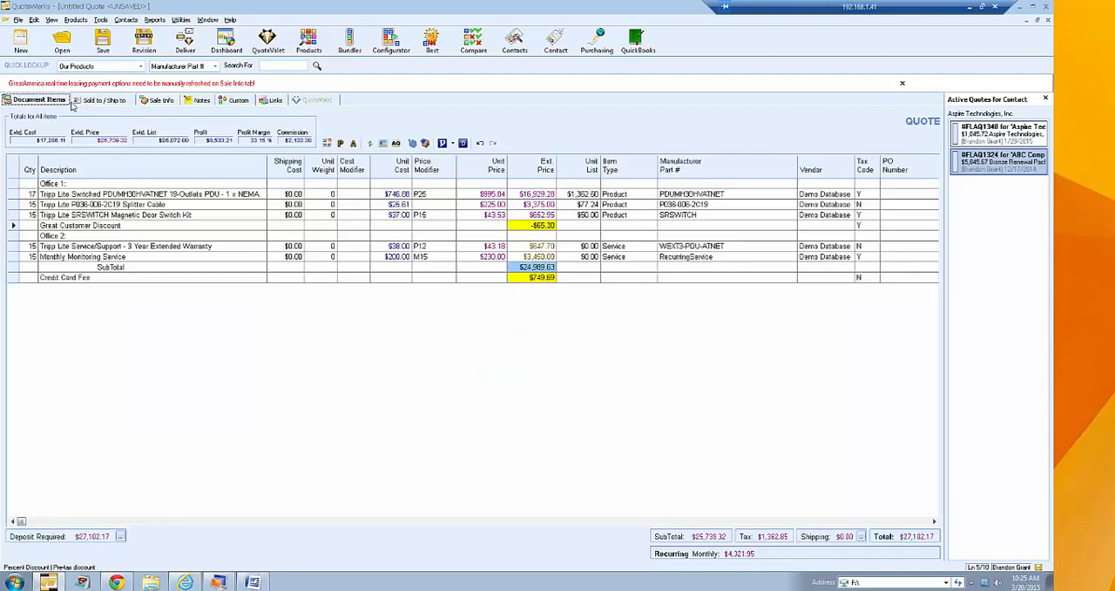
{"action": "left_click", "coordinate": [89, 100]}
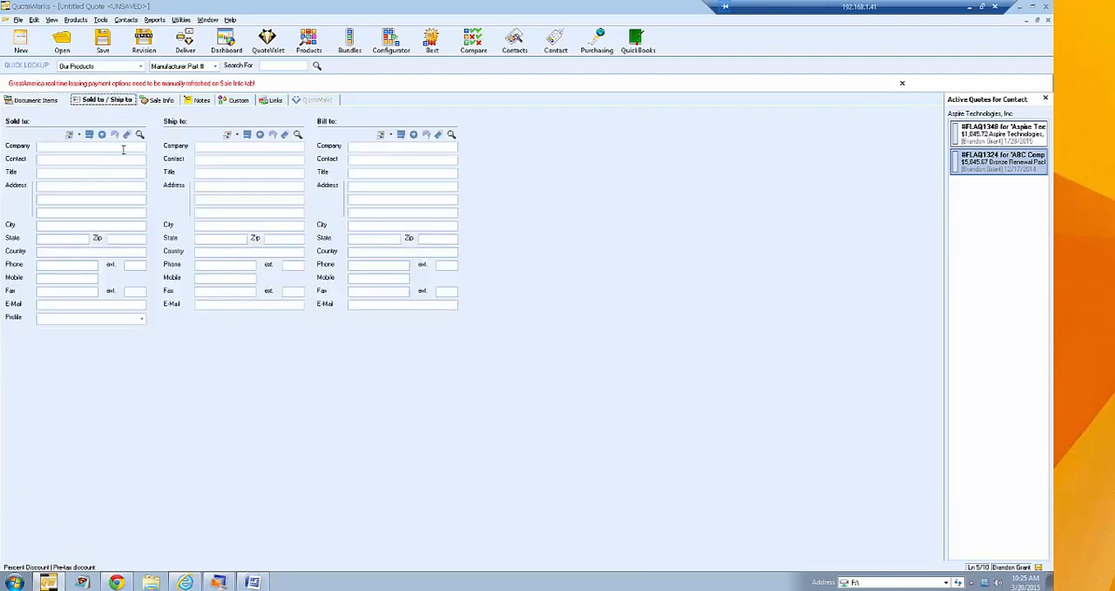
{"action": "left_click", "coordinate": [39, 100]}
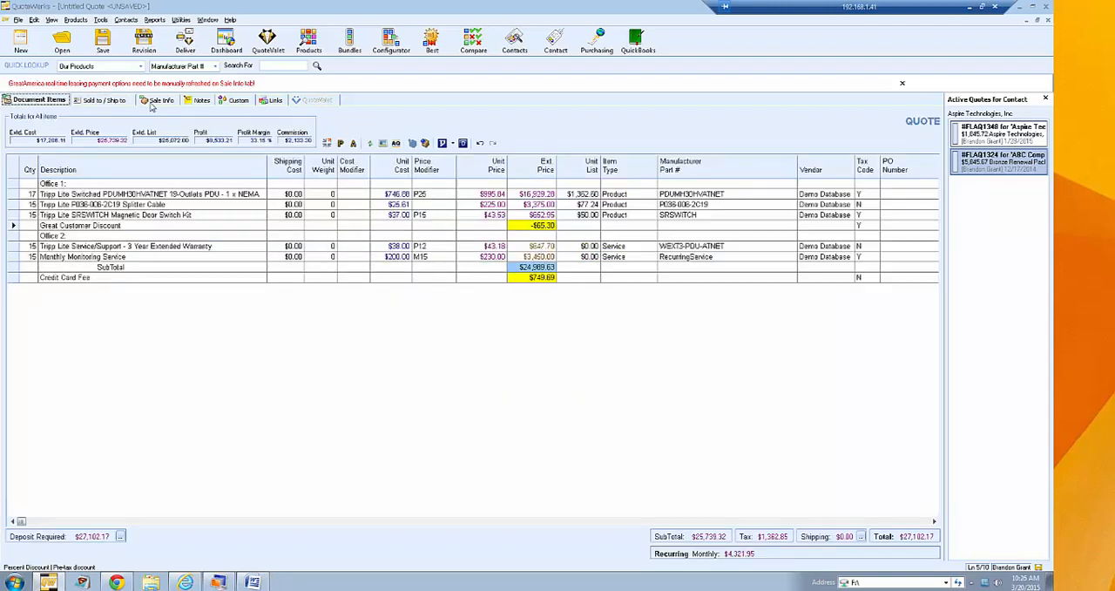
{"action": "left_click", "coordinate": [156, 103]}
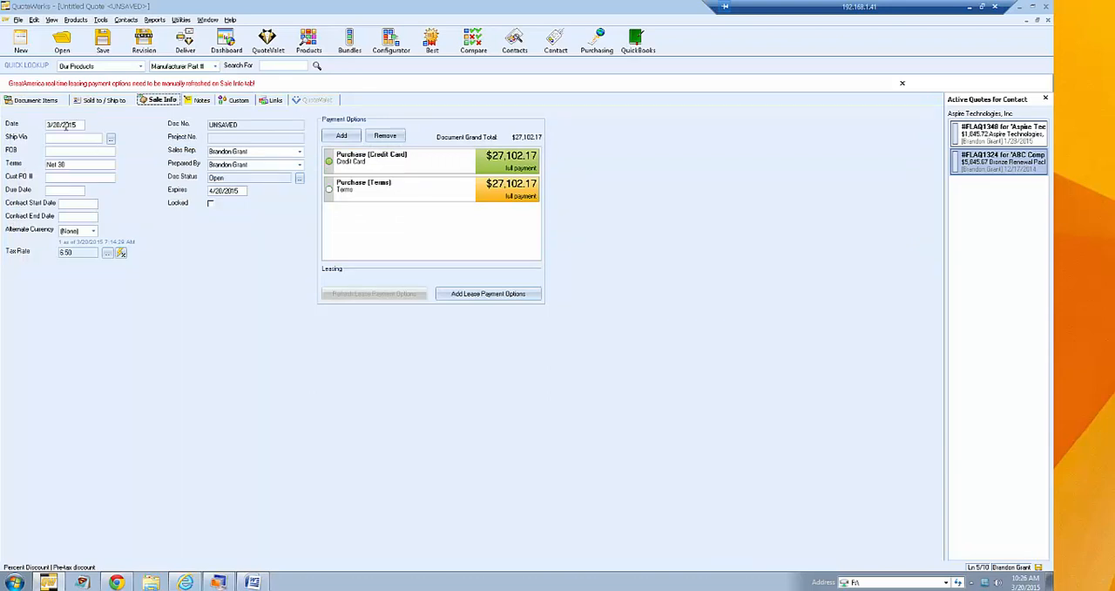
{"action": "left_click", "coordinate": [40, 102]}
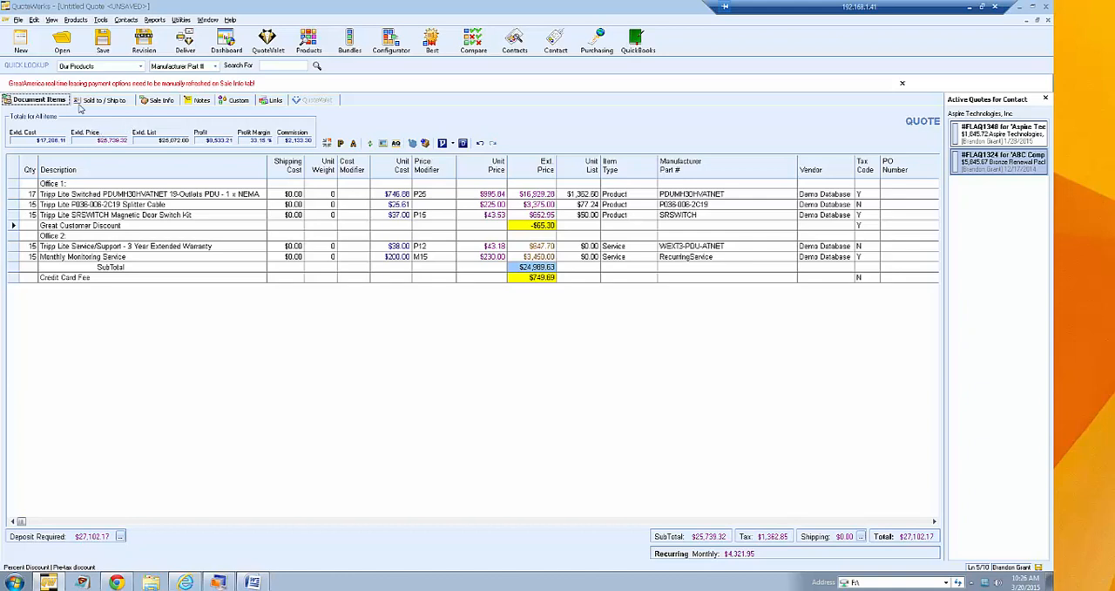
- Save the quote as a document template named Office Project
{"action": "left_click", "coordinate": [19, 20]}
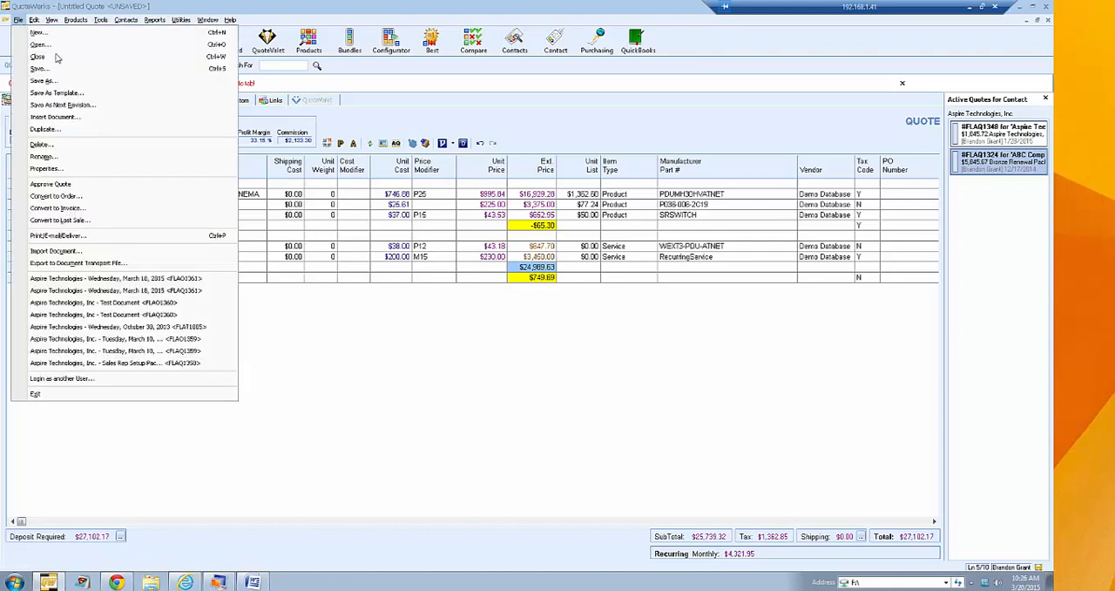
{"action": "left_click", "coordinate": [109, 94]}
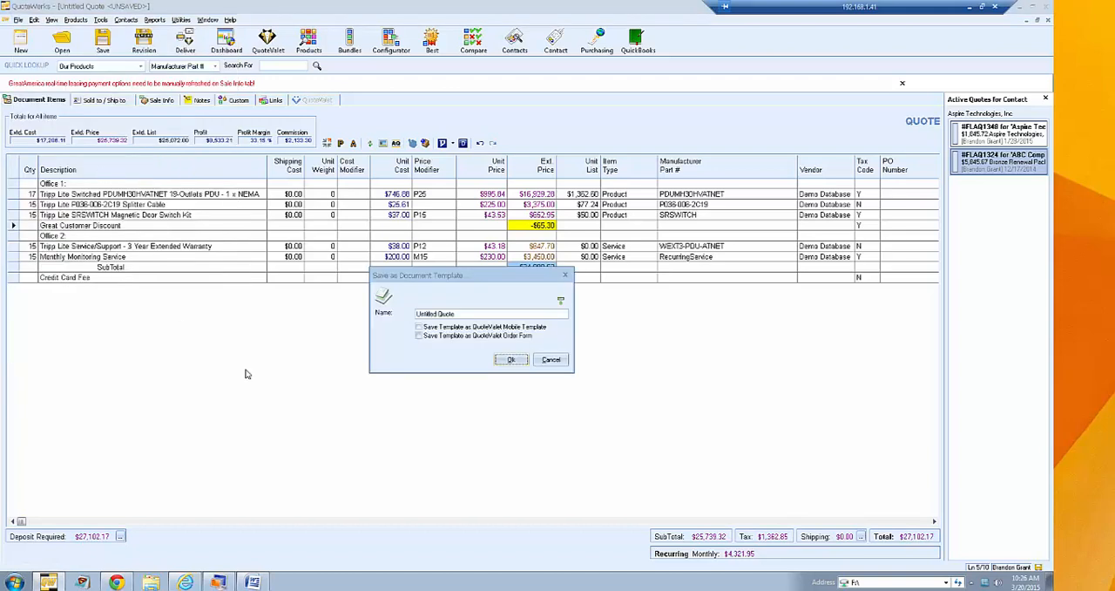
{"action": "left_click_drag", "start_coordinate": [455, 315], "coordinate": [384, 318]}
{"action": "type", "text": "Office Project"}
{"action": "left_click", "coordinate": [512, 358]}
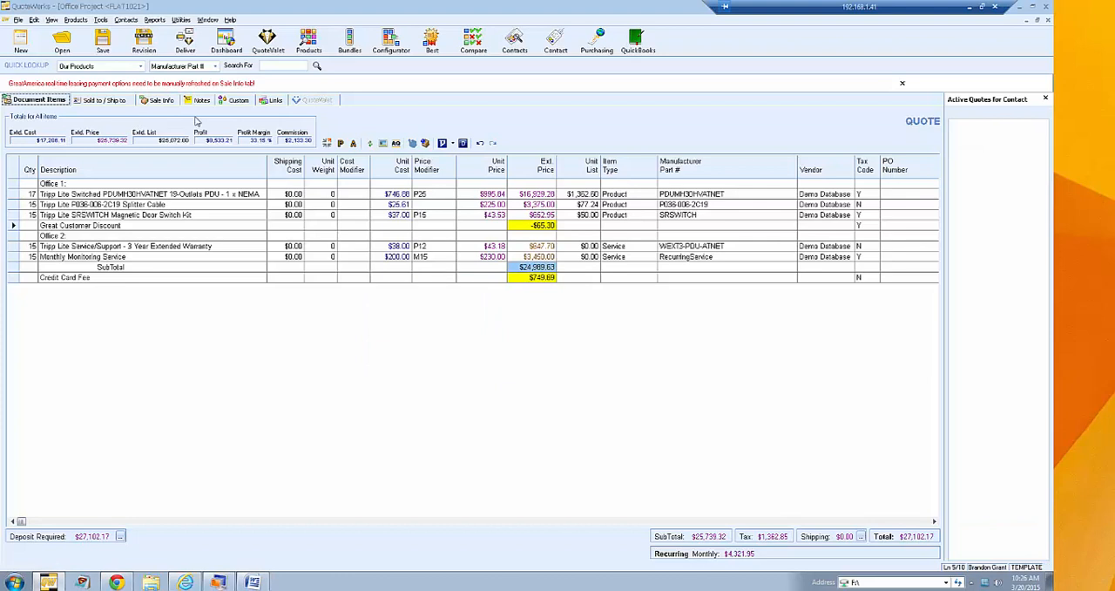
- Create a new document from the Office Project template and check its sale information
{"action": "left_click", "coordinate": [18, 21]}
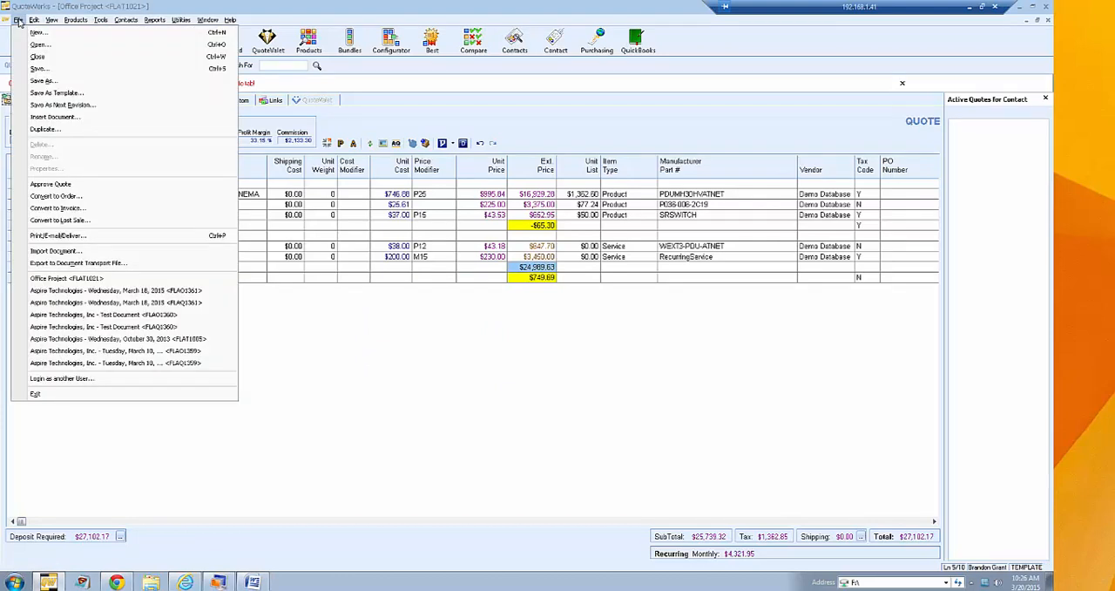
{"action": "left_click", "coordinate": [120, 34]}
{"action": "left_click", "coordinate": [354, 234]}
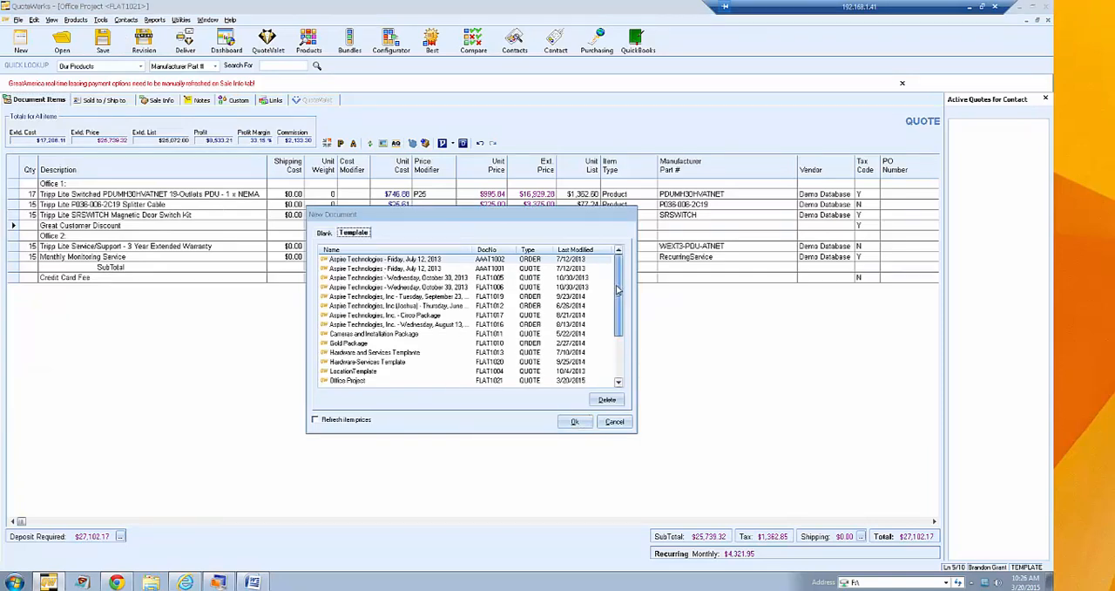
{"action": "scroll", "coordinate": [621, 310], "scroll_direction": "down", "scroll_amount": 1}
{"action": "left_click", "coordinate": [353, 353]}
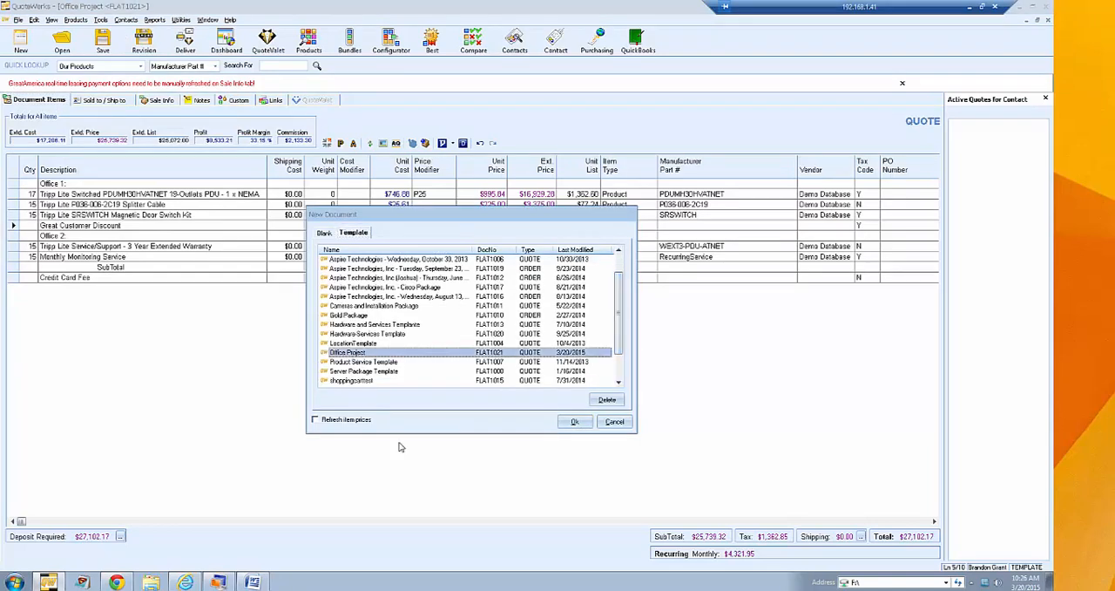
{"action": "left_click", "coordinate": [614, 423]}
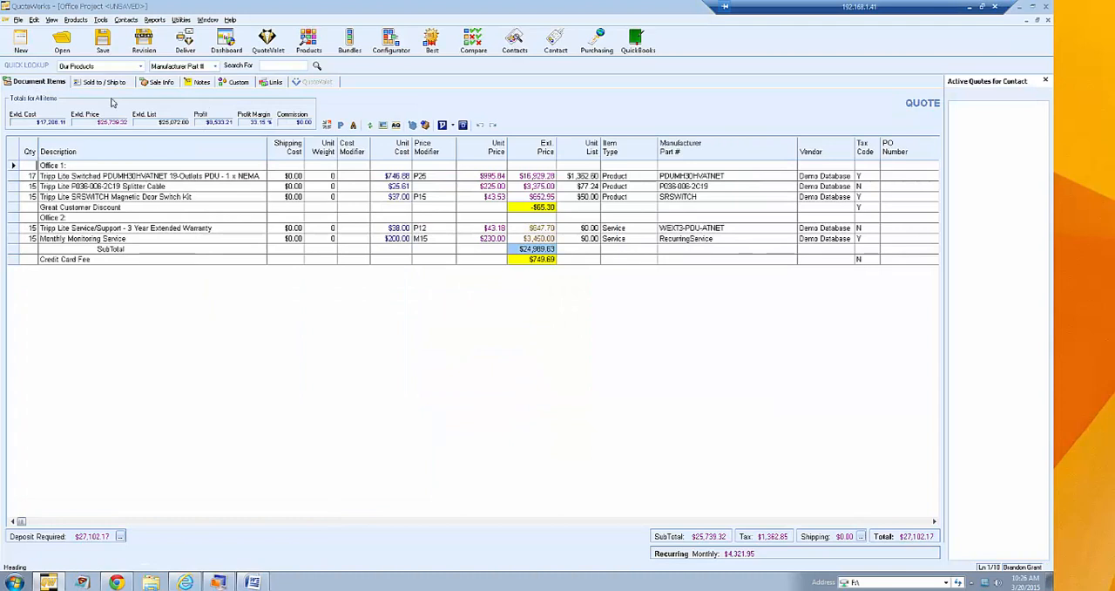
{"action": "left_click", "coordinate": [145, 83]}
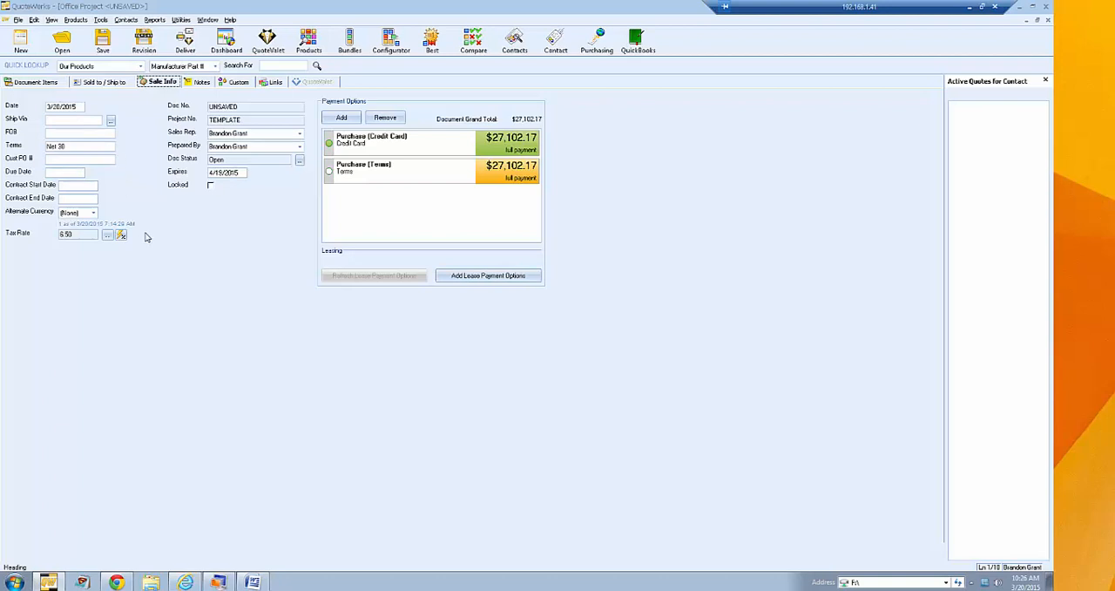
{"action": "left_click", "coordinate": [37, 83]}
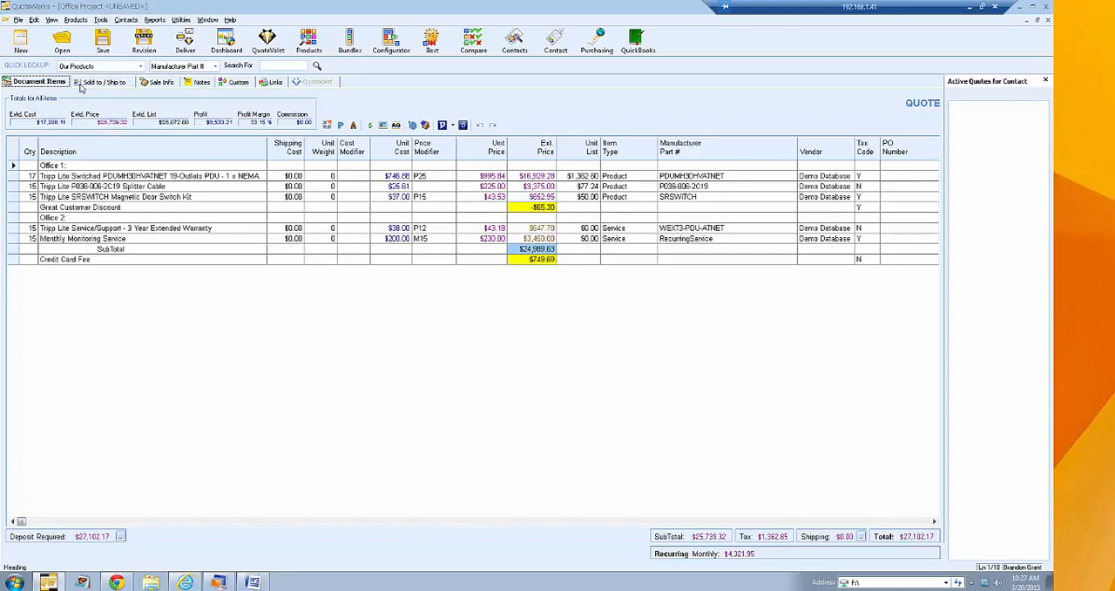
{"action": "left_click", "coordinate": [18, 19]}
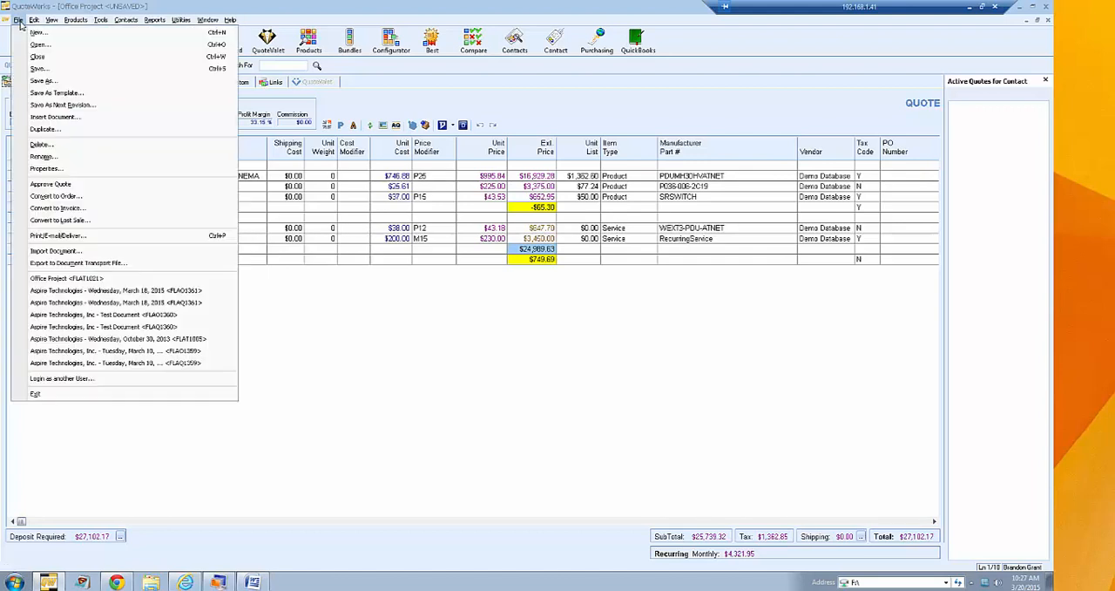
{"action": "left_click", "coordinate": [63, 131]}
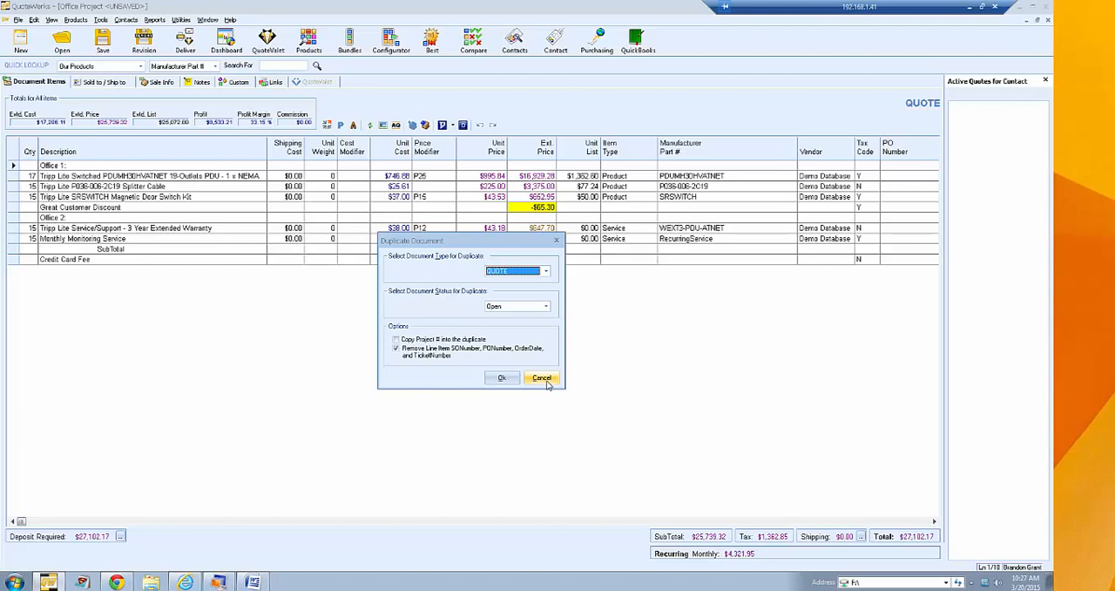
{"action": "left_click", "coordinate": [542, 379]}
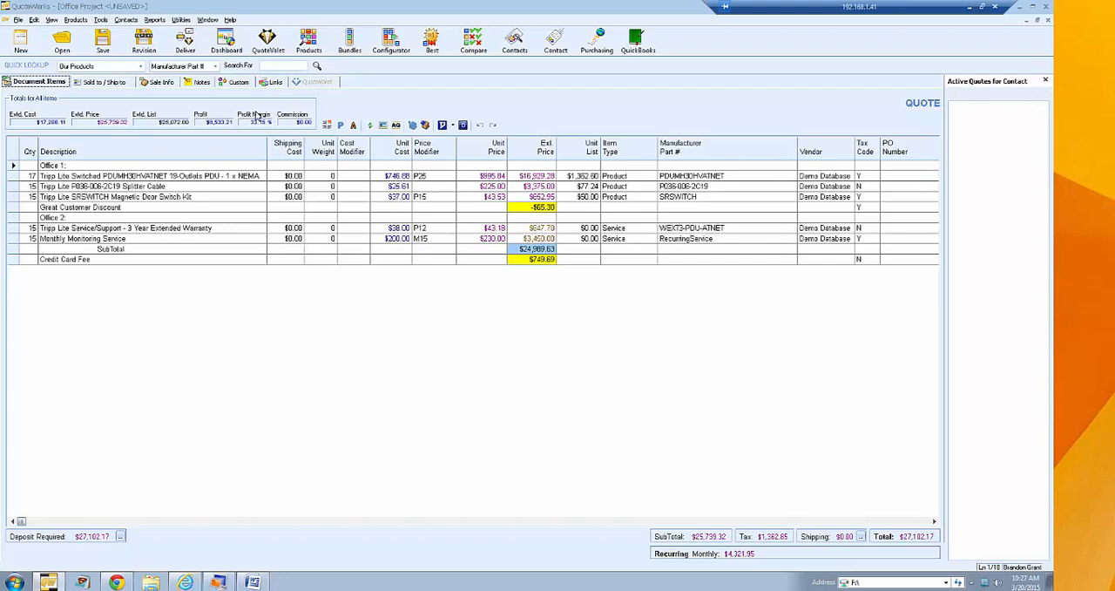
- Duplicate the document as a quote with Open status and check the duplicate's contact fields
{"action": "left_click", "coordinate": [17, 20]}
{"action": "left_click", "coordinate": [52, 131]}
{"action": "left_click", "coordinate": [501, 377]}
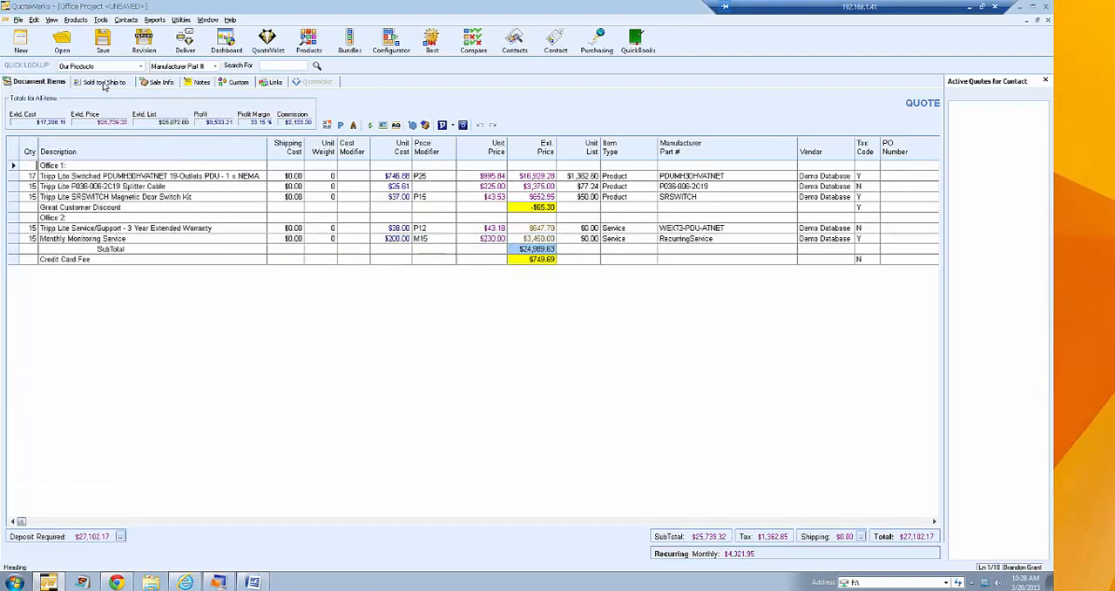
{"action": "left_click", "coordinate": [108, 82]}
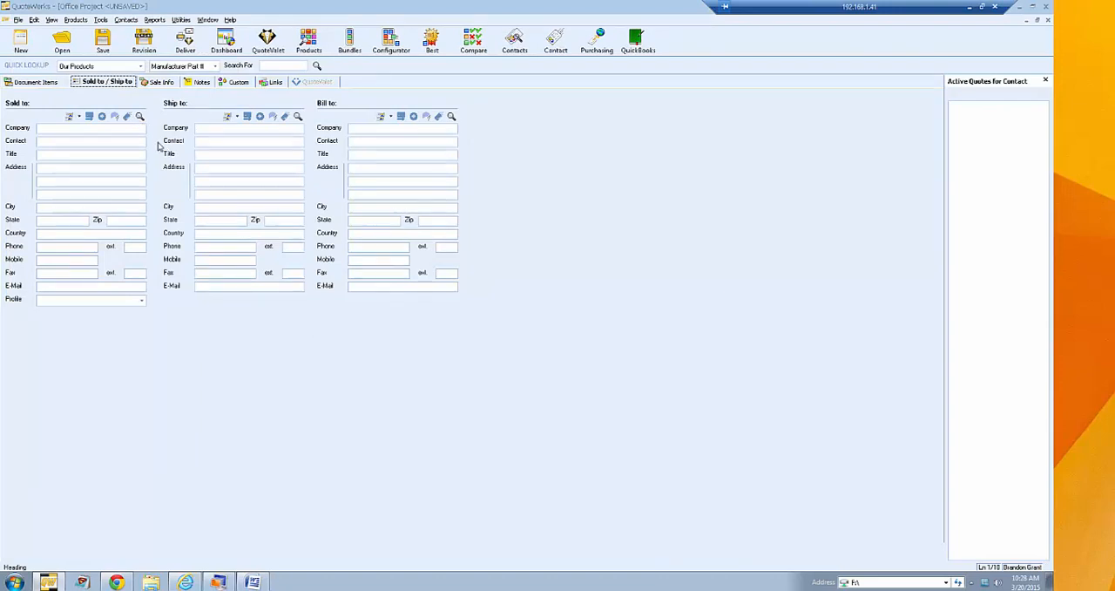
{"action": "left_click", "coordinate": [40, 83]}
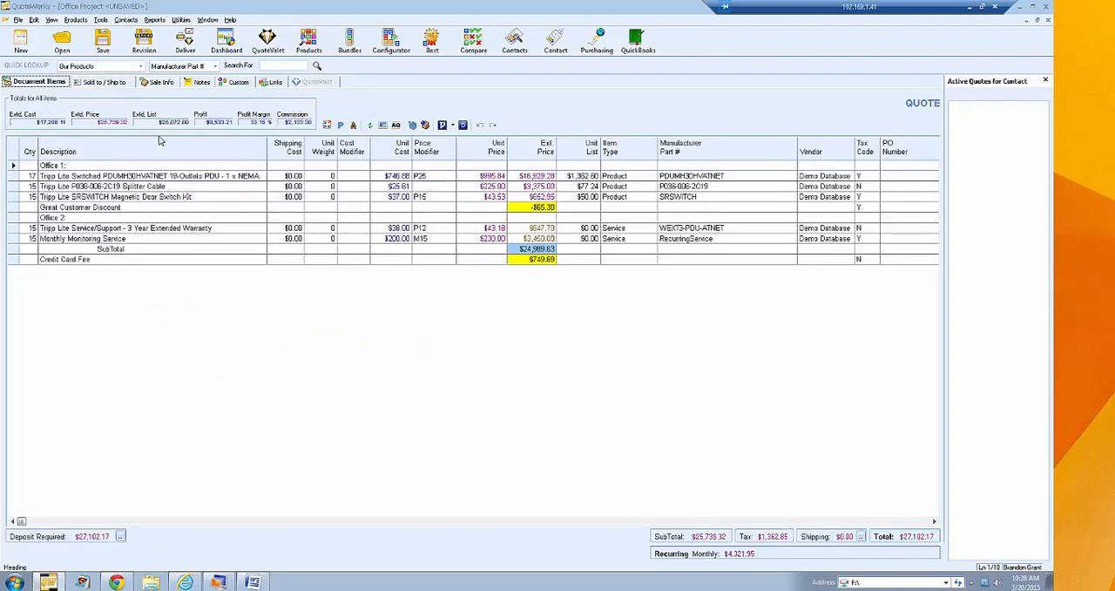
{"action": "right_click", "coordinate": [14, 172]}
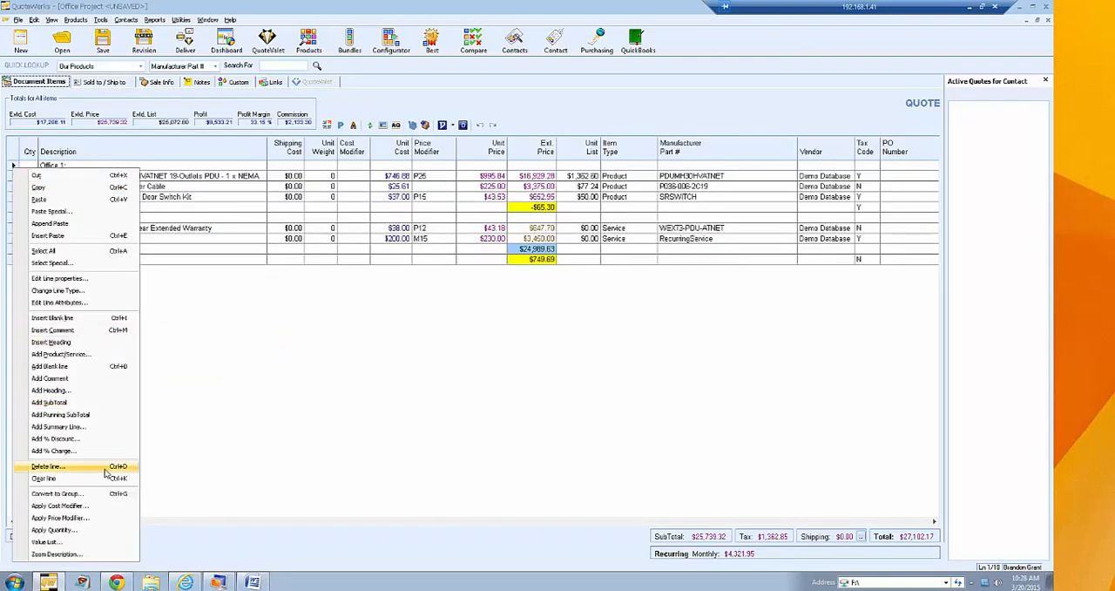
{"action": "left_click", "coordinate": [315, 398]}
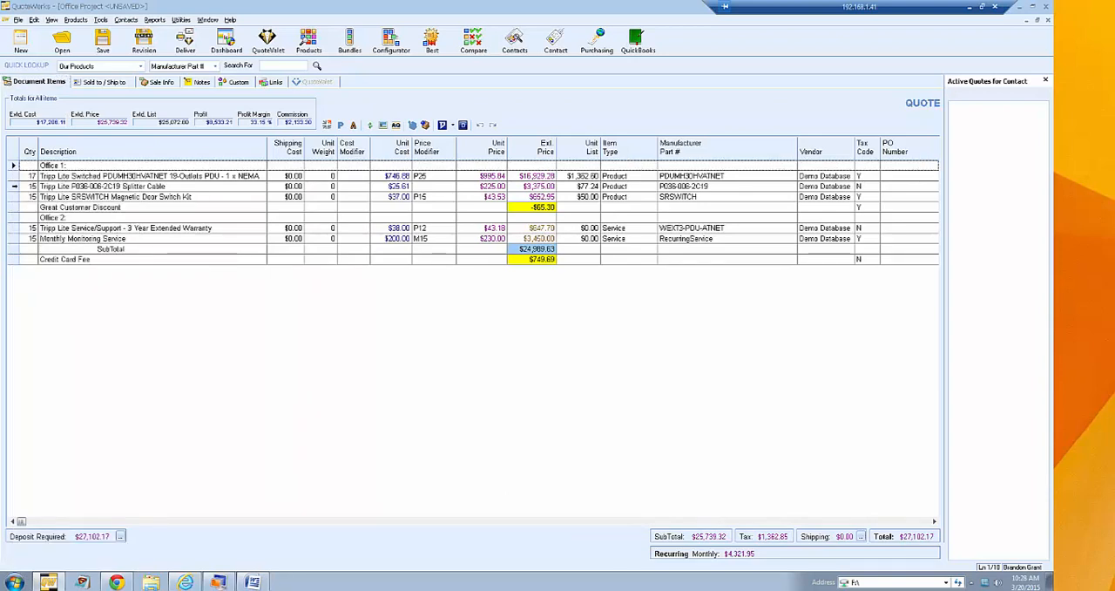
{"action": "left_click", "coordinate": [14, 186]}
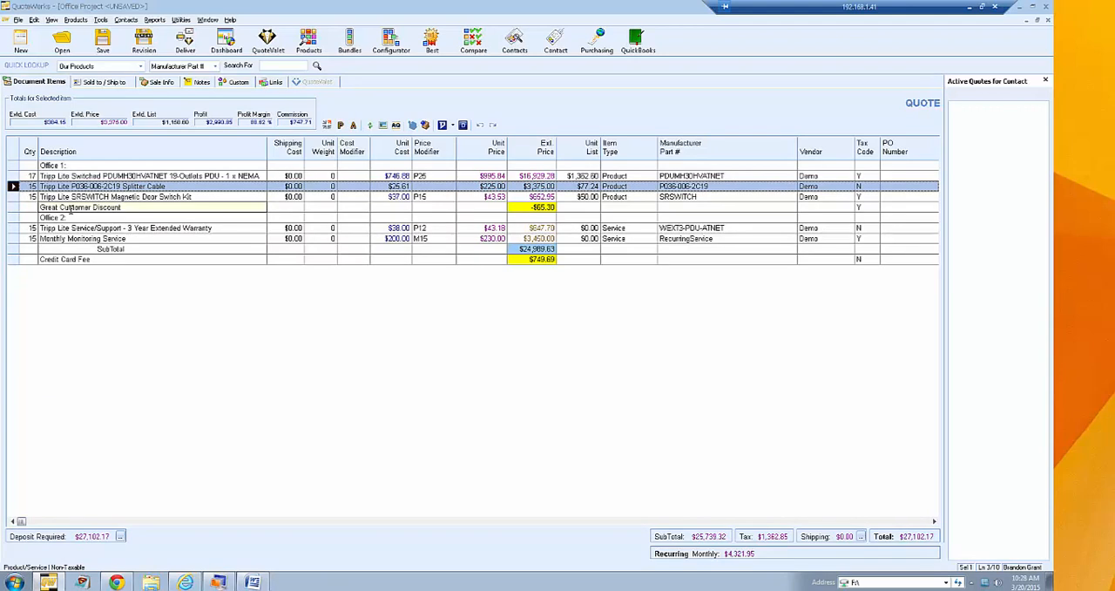
- Delete the SubTotal and Credit Card Fee lines together, including undoing and redoing that deletion
{"action": "right_click", "coordinate": [13, 186]}
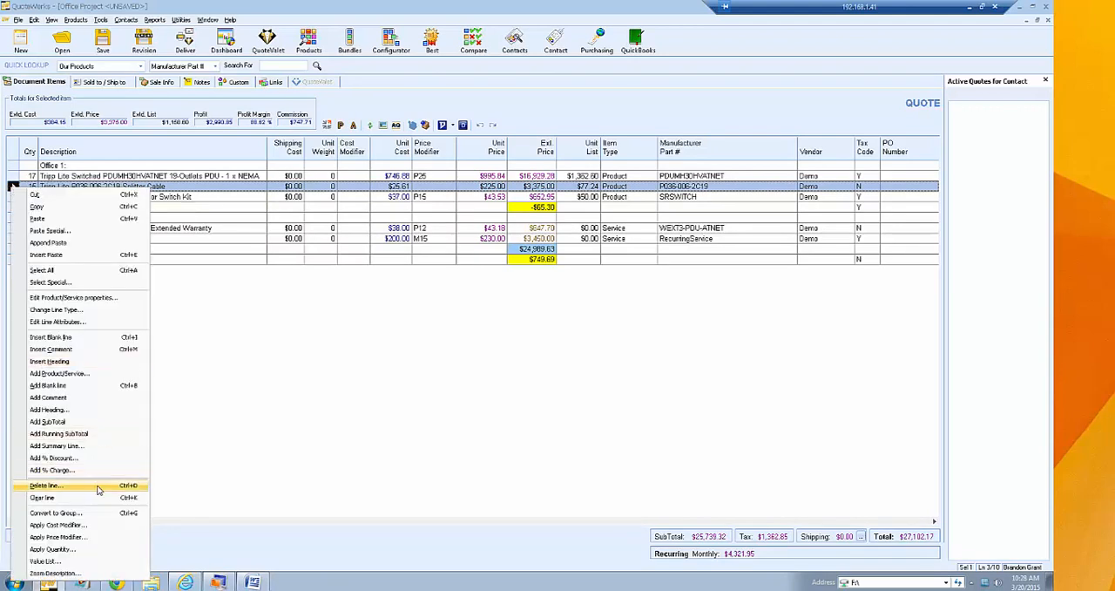
{"action": "left_click", "coordinate": [248, 348]}
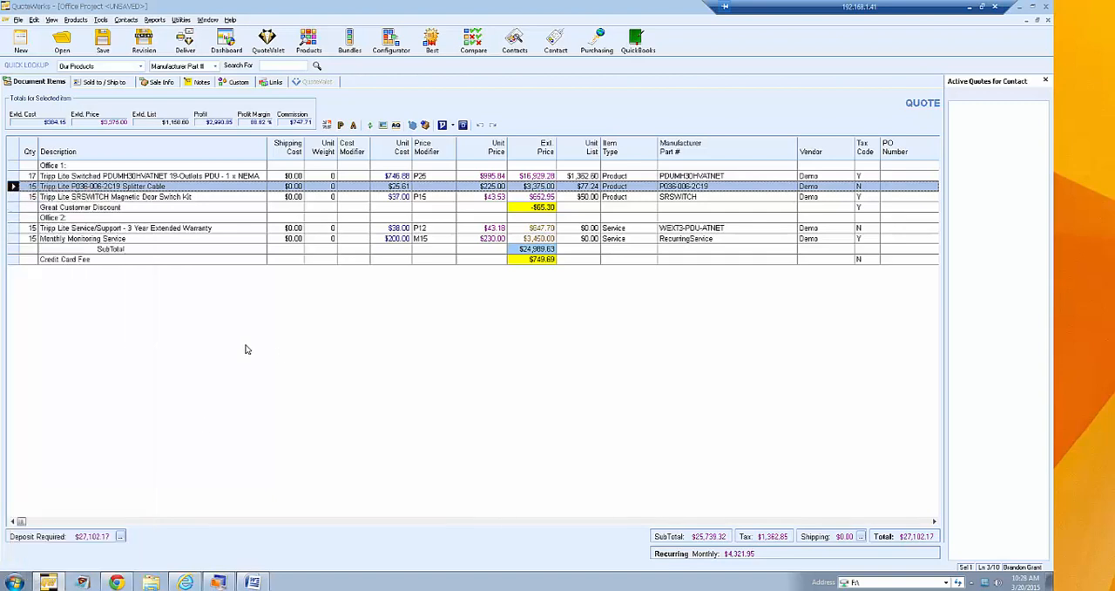
{"action": "left_click_drag", "start_coordinate": [15, 248], "coordinate": [12, 259]}
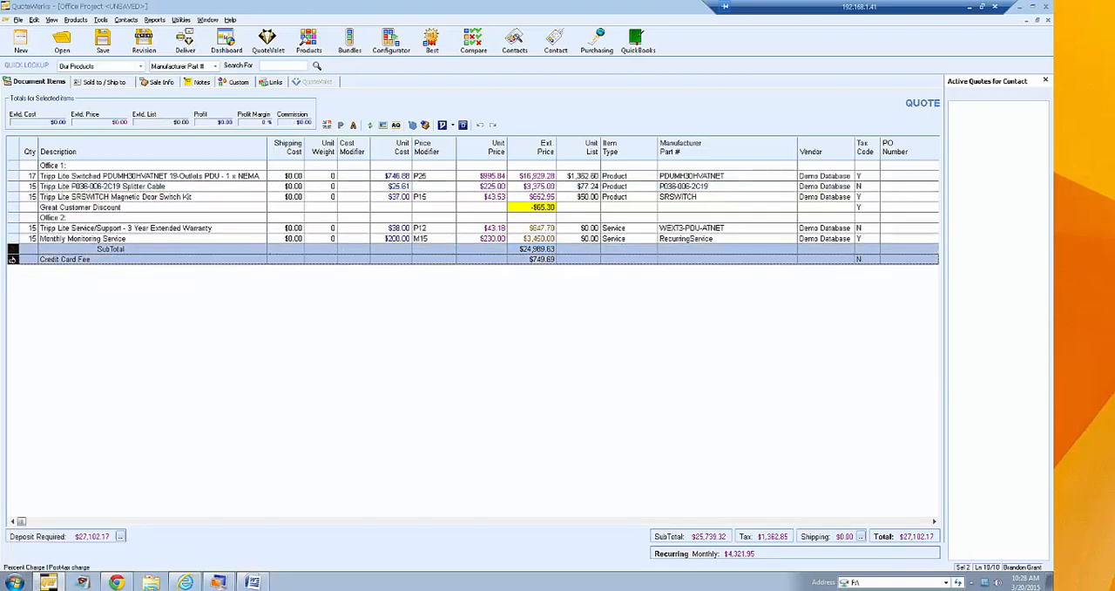
{"action": "key", "text": "Delete"}
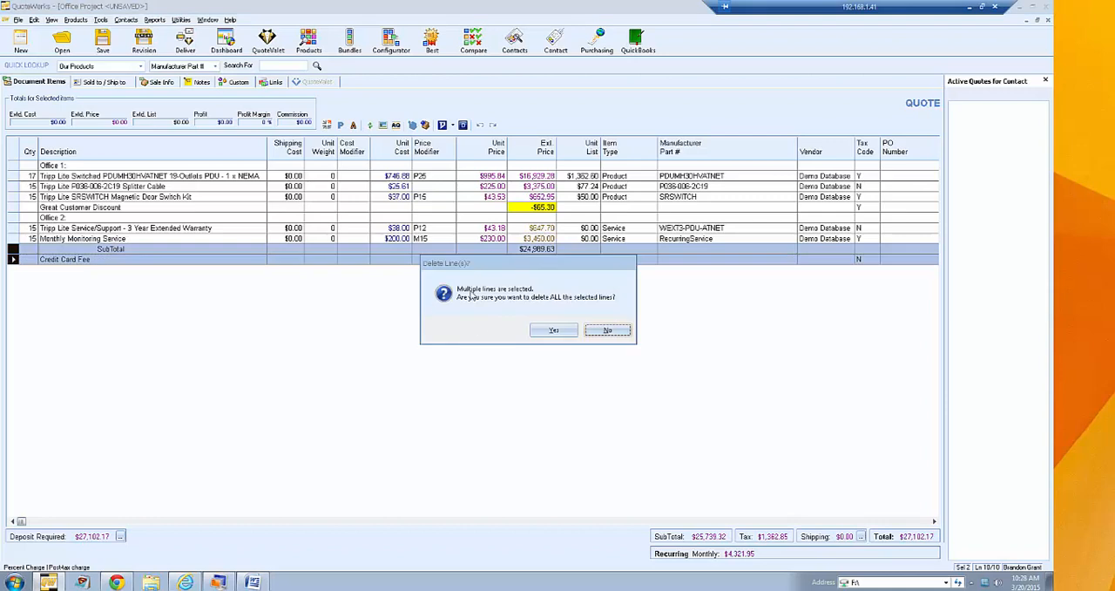
{"action": "left_click", "coordinate": [534, 329]}
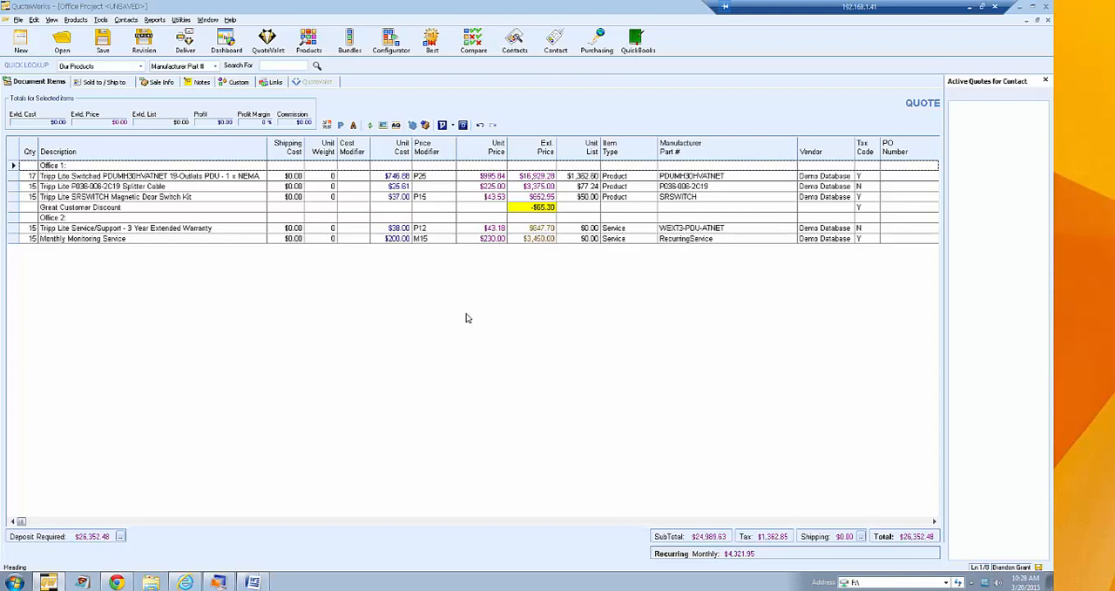
{"action": "key", "text": "ctrl+z"}
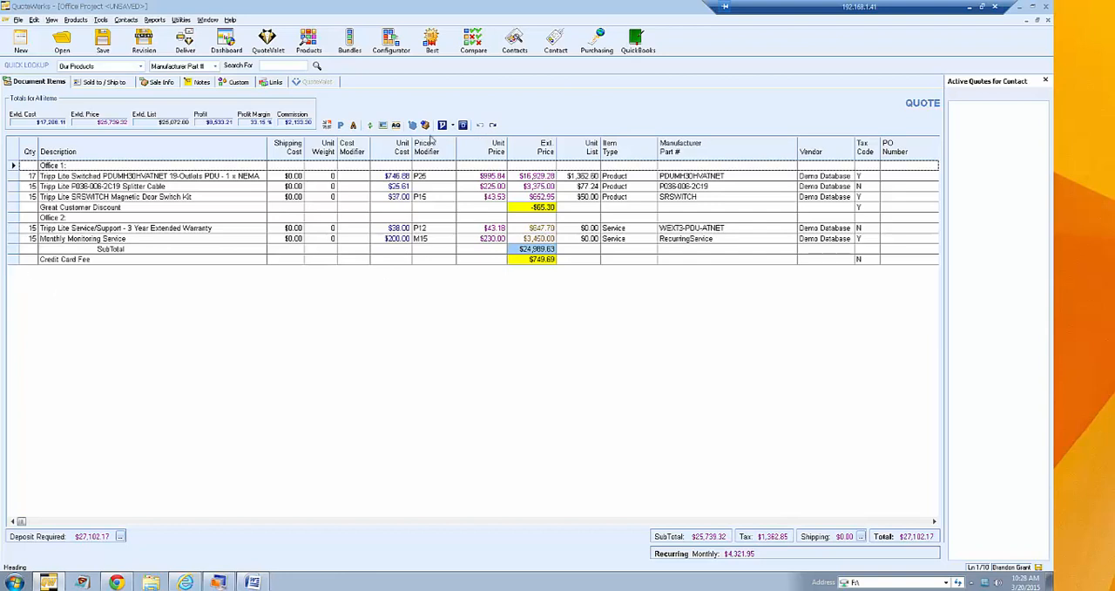
{"action": "left_click", "coordinate": [493, 124]}
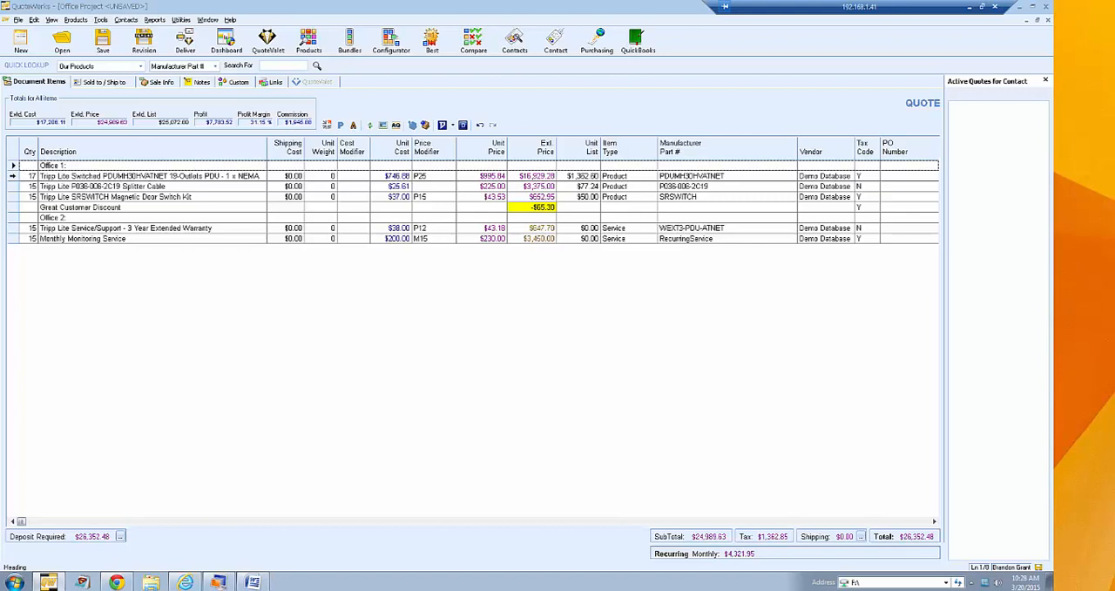
- Apply a 30% discount cost modifier to the three Tripp Lite product lines under Office 1
{"action": "left_click", "coordinate": [12, 175]}
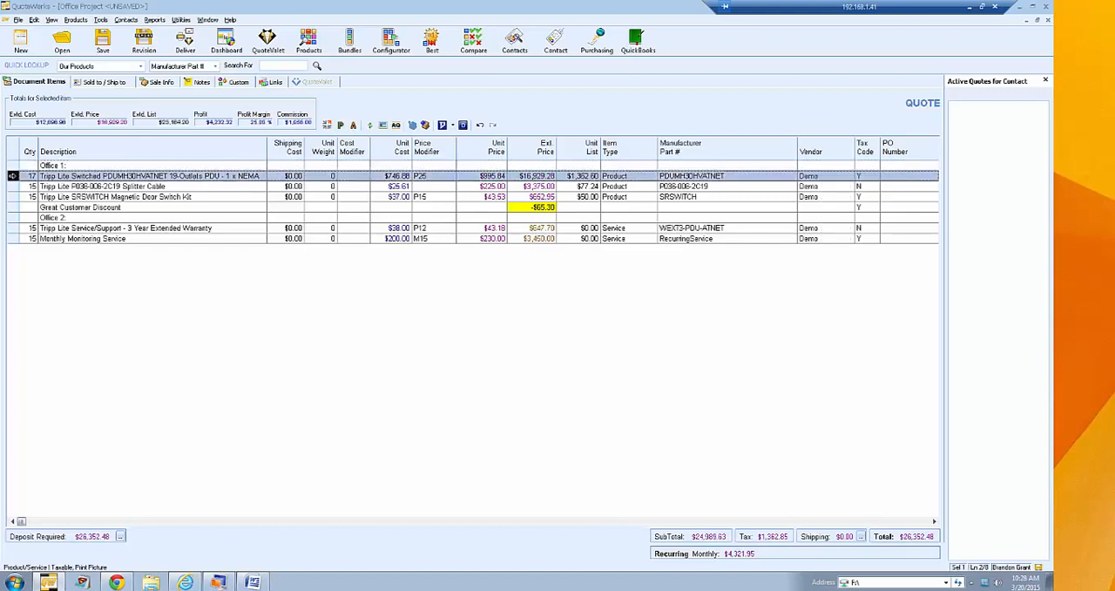
{"action": "right_click", "coordinate": [12, 175]}
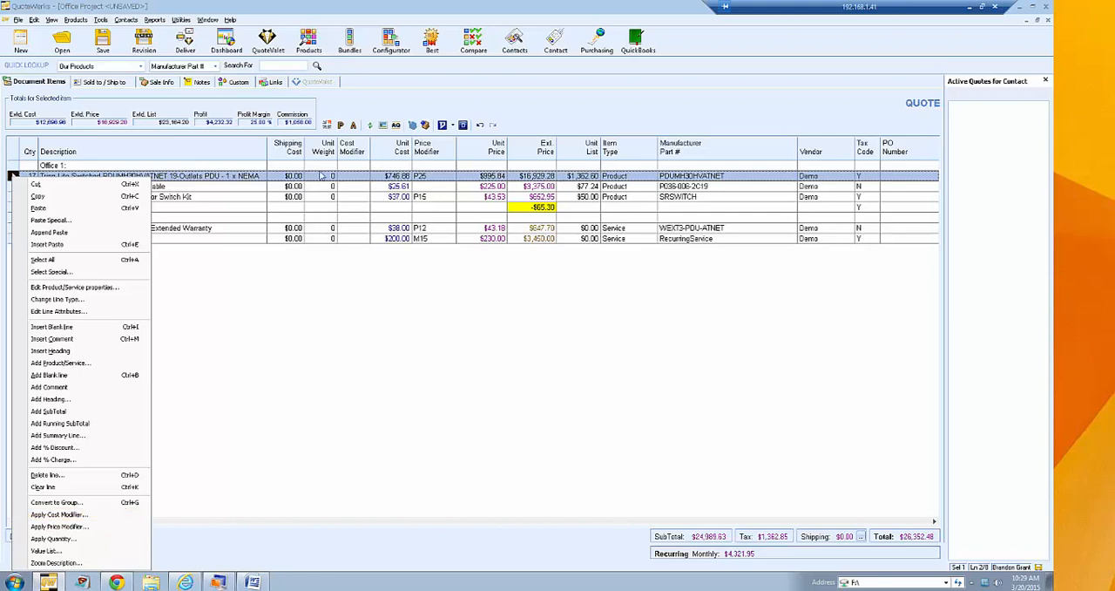
{"action": "left_click", "coordinate": [323, 292]}
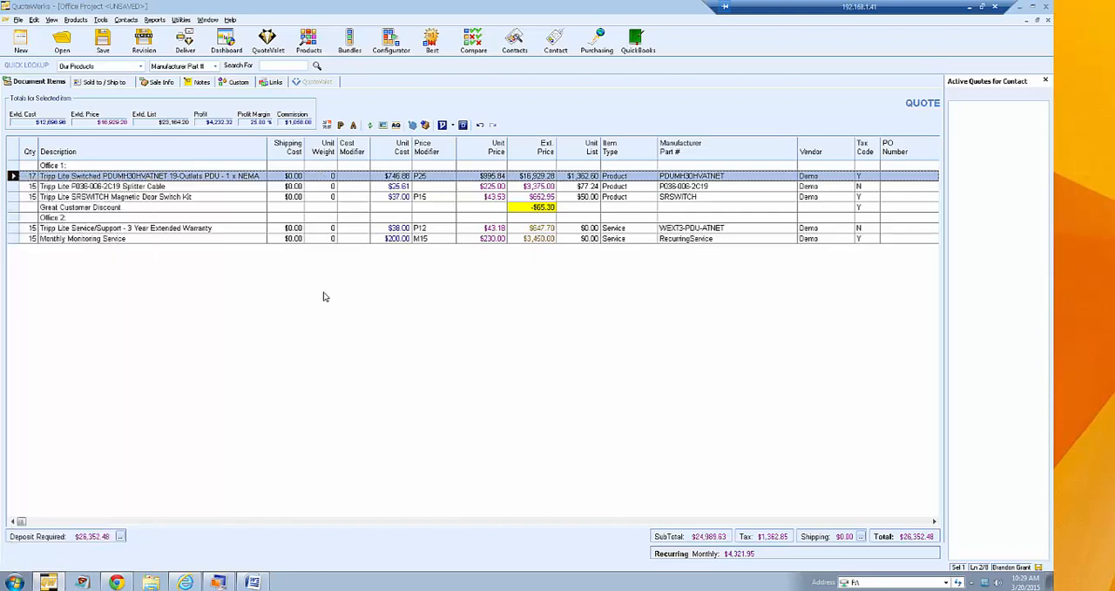
{"action": "left_click", "coordinate": [13, 186], "text": "shift"}
{"action": "left_click", "coordinate": [12, 197], "text": "shift"}
{"action": "right_click", "coordinate": [13, 197]}
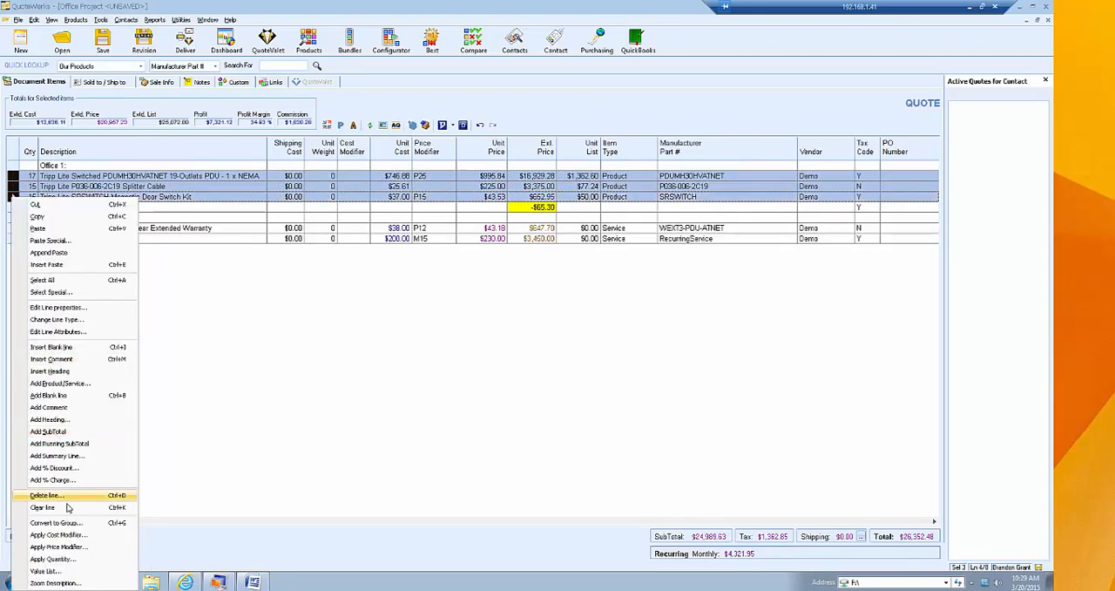
{"action": "left_click", "coordinate": [74, 534]}
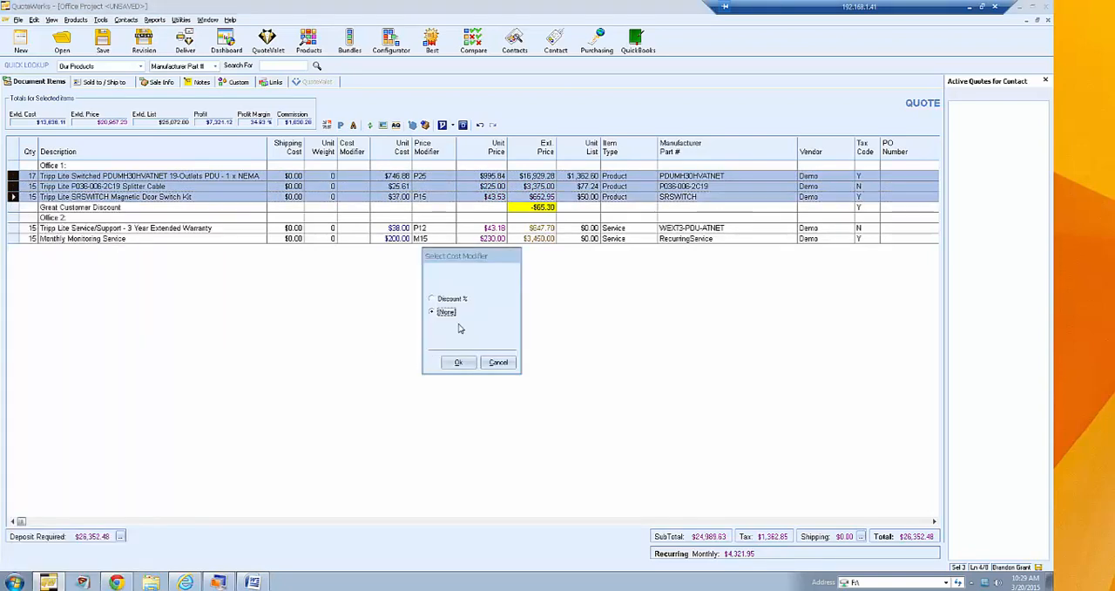
{"action": "left_click", "coordinate": [453, 299]}
{"action": "type", "text": "15"}
{"action": "key", "text": "BackSpace"}
{"action": "key", "text": "BackSpace"}
{"action": "type", "text": "30"}
{"action": "left_click", "coordinate": [459, 362]}
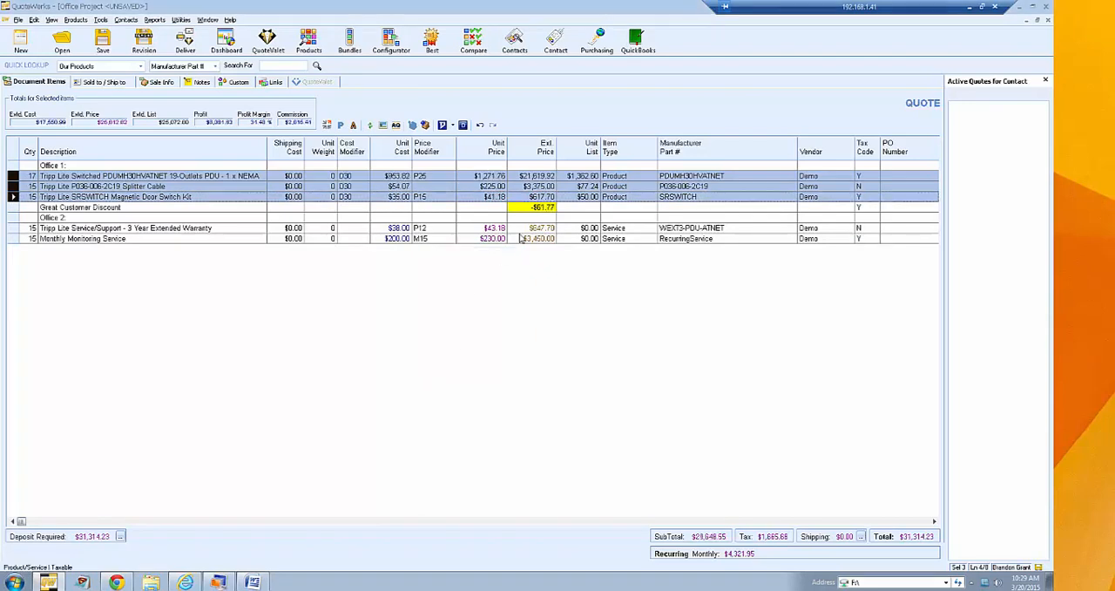
- Examine the price modifier choices available for the Tripp Lite Switched PDU line
{"action": "left_click", "coordinate": [385, 197]}
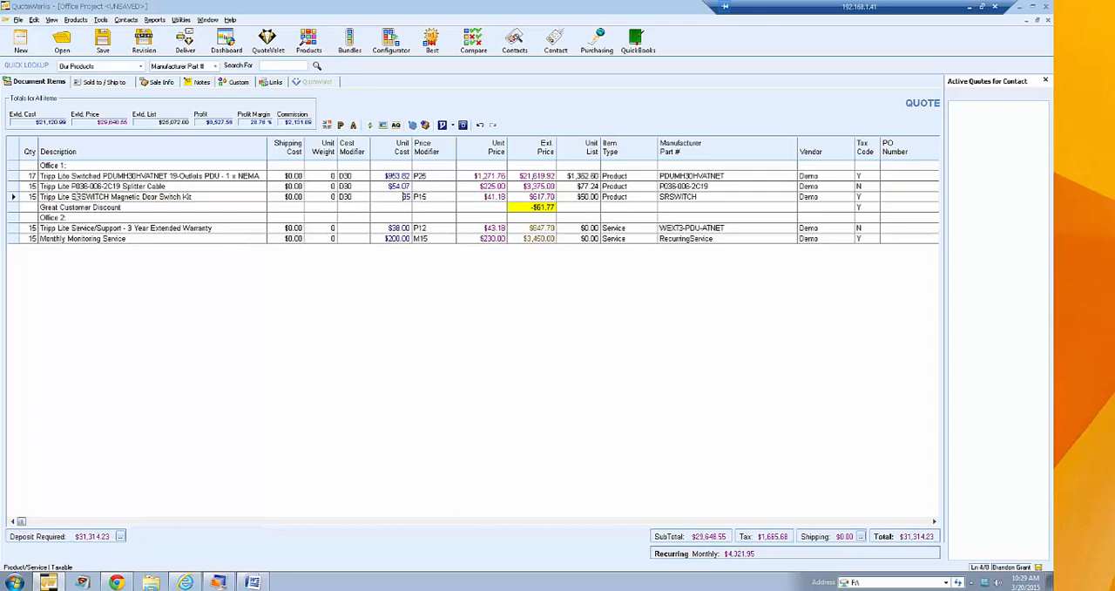
{"action": "left_click_drag", "start_coordinate": [16, 176], "coordinate": [16, 197]}
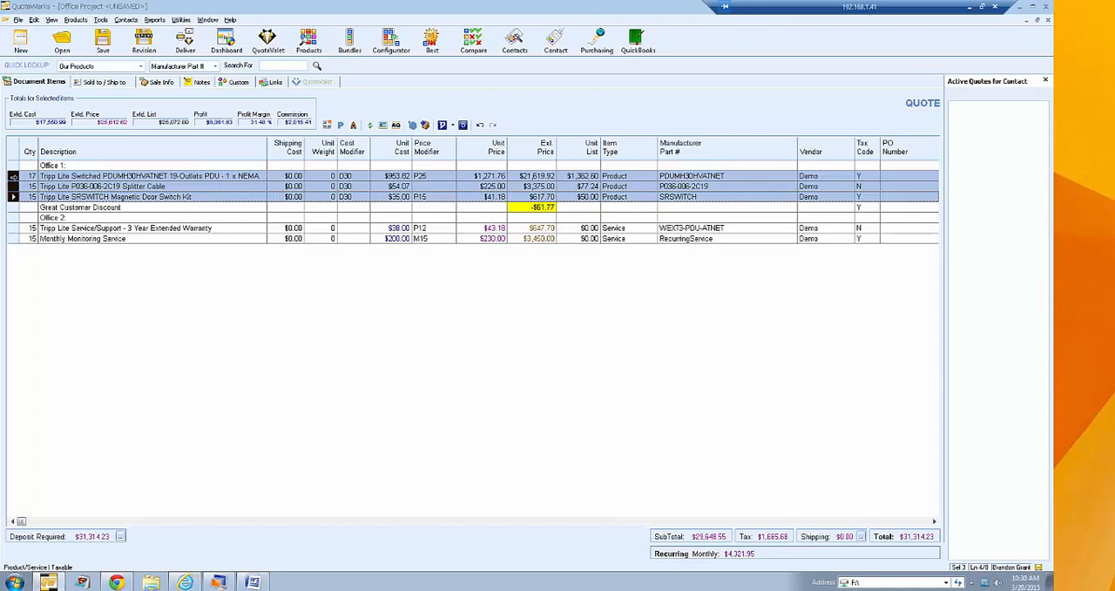
{"action": "right_click", "coordinate": [13, 176]}
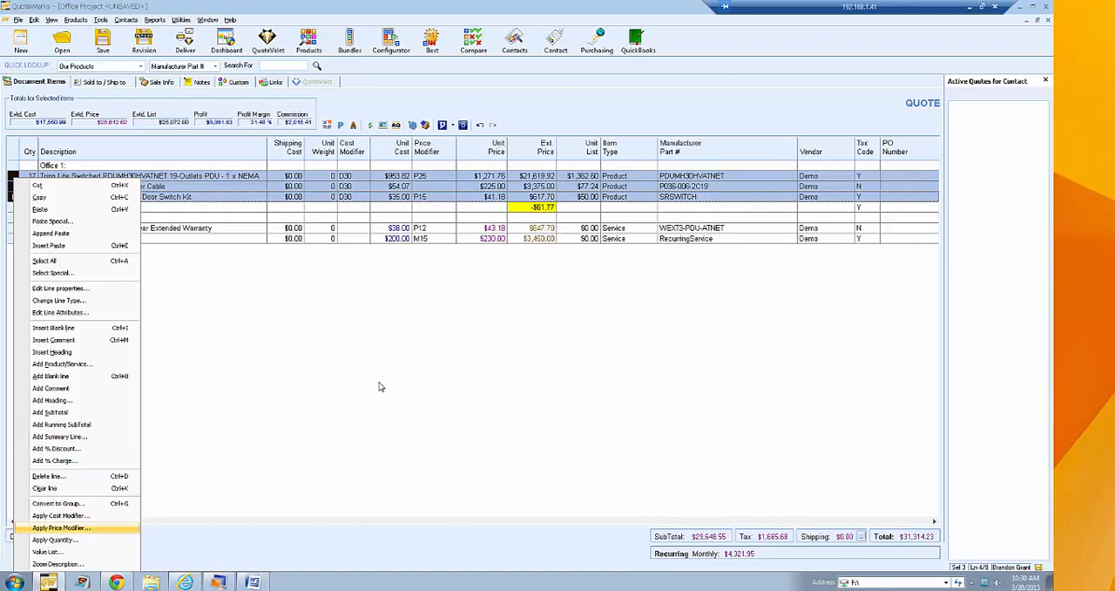
{"action": "left_click", "coordinate": [436, 178]}
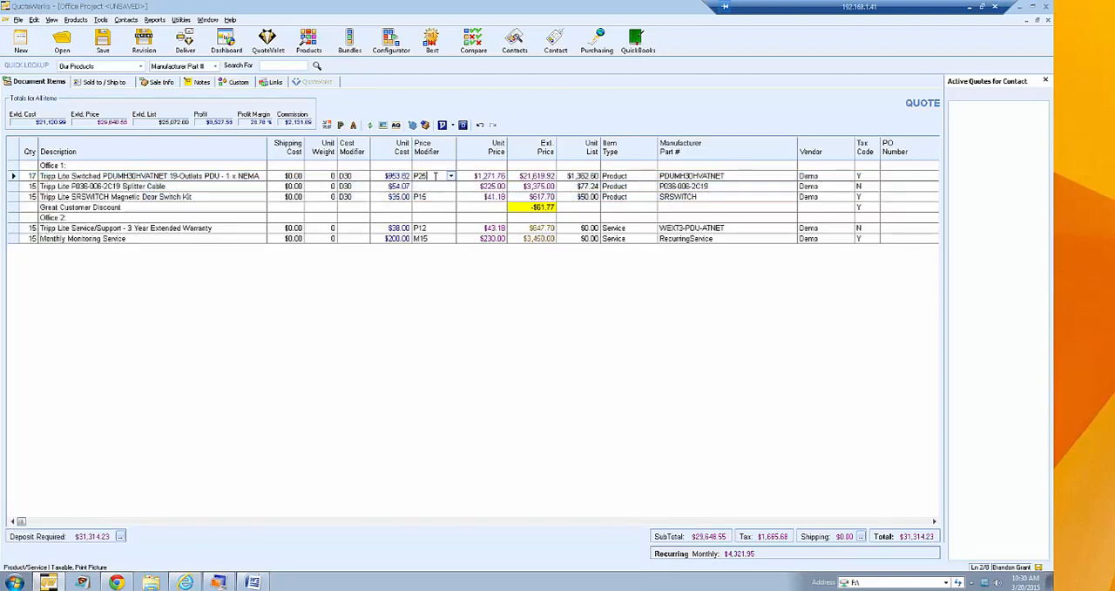
{"action": "left_click", "coordinate": [449, 176]}
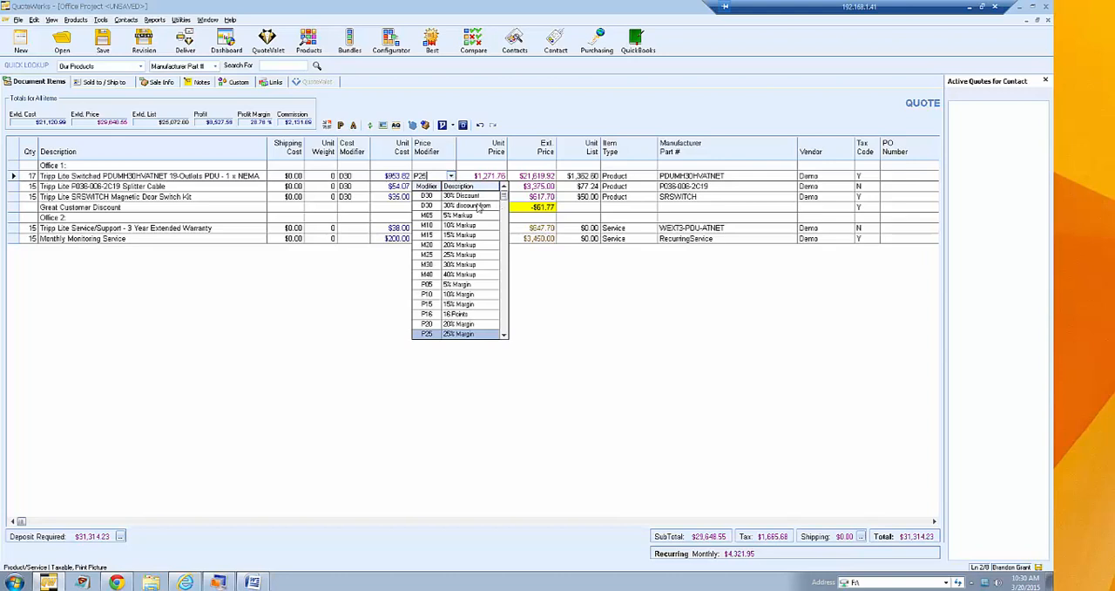
{"action": "left_click", "coordinate": [432, 176]}
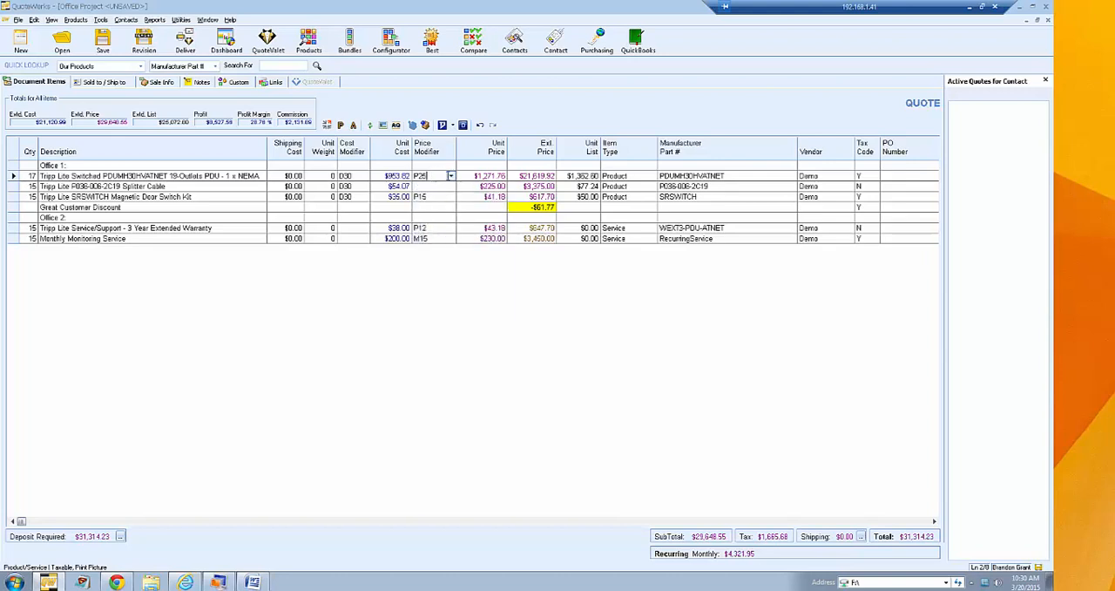
{"action": "left_click", "coordinate": [450, 176]}
- Review the list of defined modifiers in Price Modifier Maintenance and close it
{"action": "left_click", "coordinate": [181, 20]}
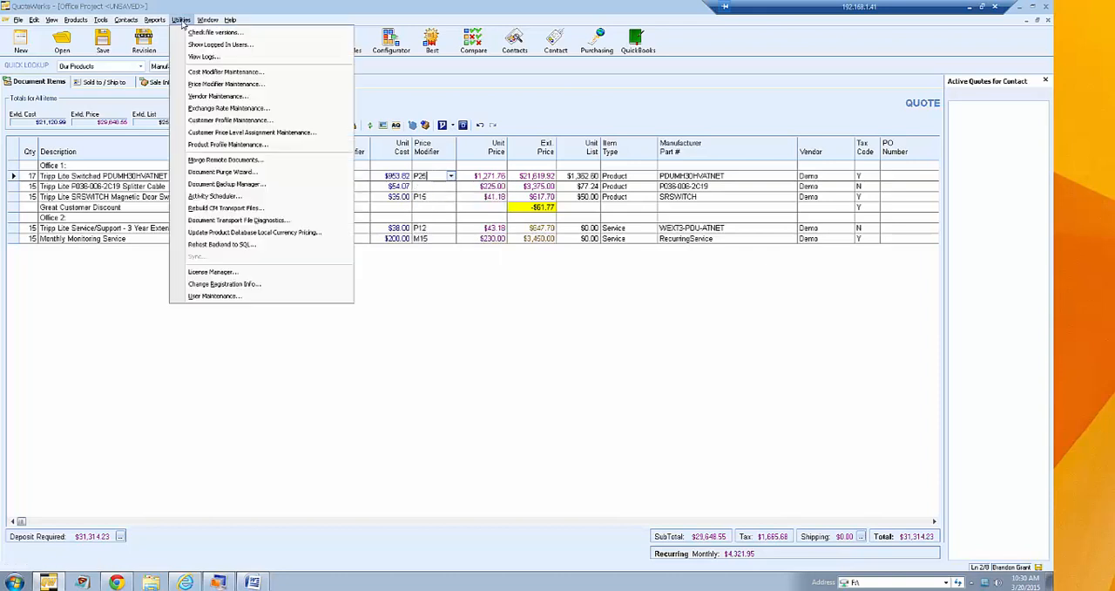
{"action": "left_click", "coordinate": [272, 89]}
{"action": "left_click", "coordinate": [527, 333]}
{"action": "left_click_drag", "start_coordinate": [529, 314], "coordinate": [533, 266]}
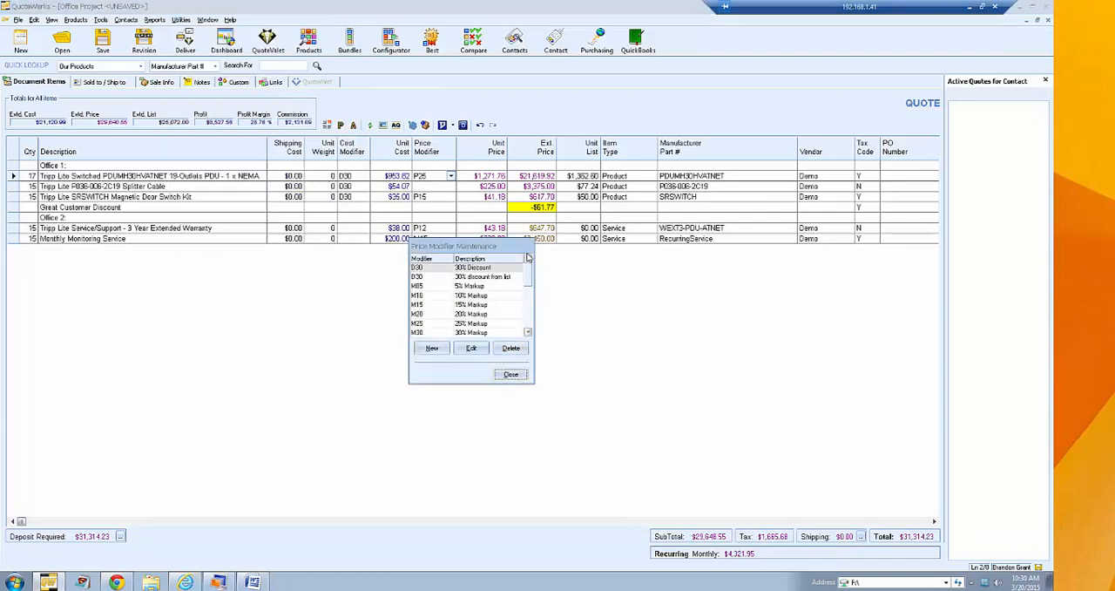
{"action": "left_click", "coordinate": [511, 375]}
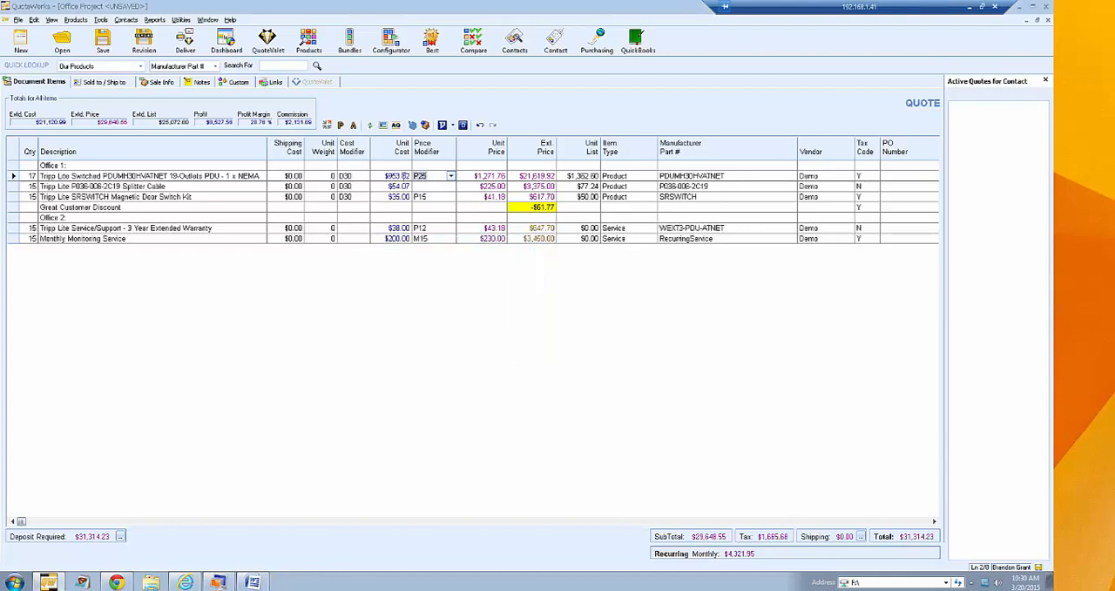
- Set the price modifier of the Tripp Lite Switched PDU line to M15
{"action": "type", "text": "M15"}
{"action": "left_click", "coordinate": [437, 186]}
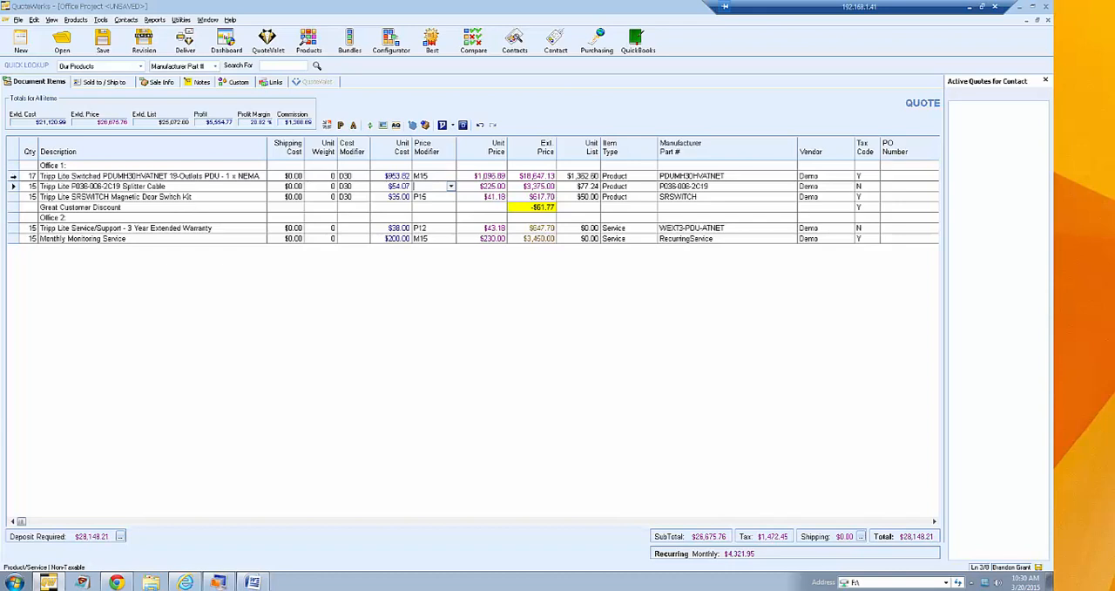
- Apply a price modifier of 17 margin points to the three Tripp Lite product lines under Office 1
{"action": "left_click", "coordinate": [13, 176]}
{"action": "left_click", "coordinate": [13, 186], "text": "ctrl"}
{"action": "left_click", "coordinate": [13, 197], "text": "ctrl"}
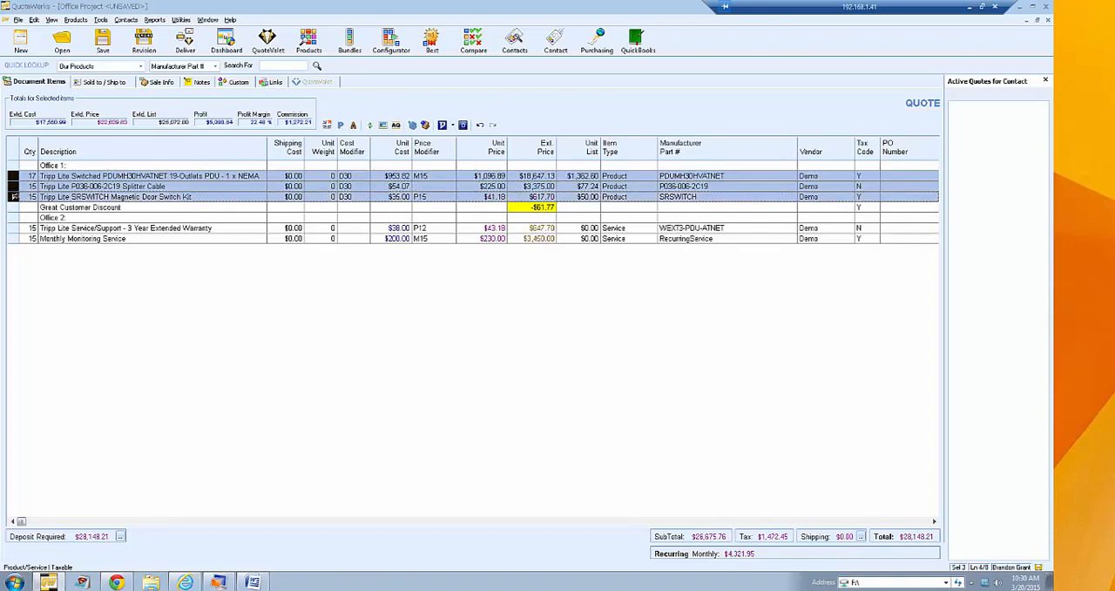
{"action": "right_click", "coordinate": [14, 197]}
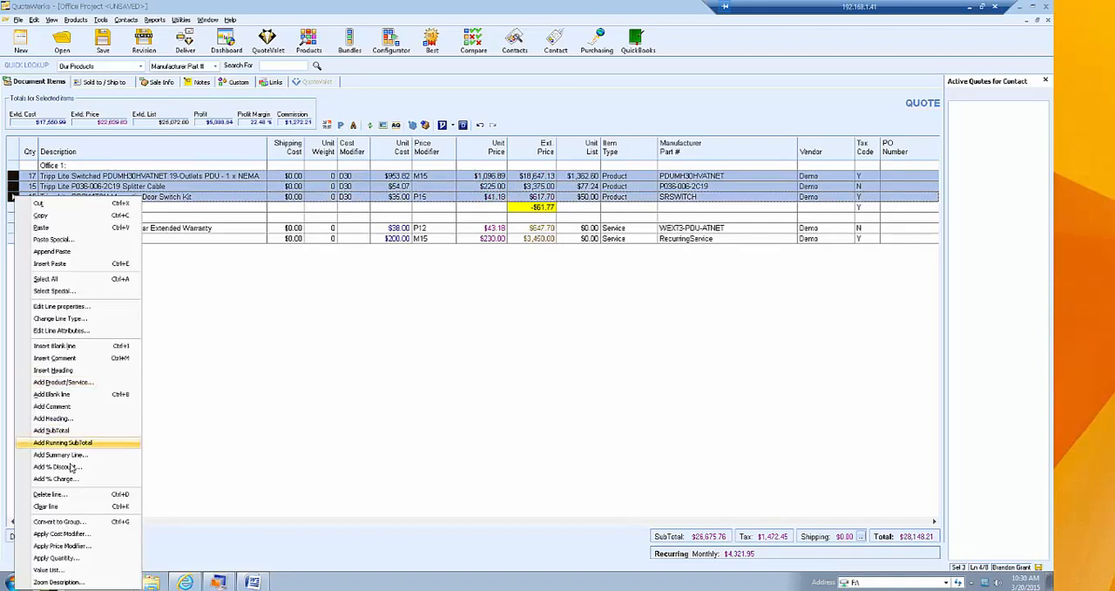
{"action": "left_click", "coordinate": [99, 547]}
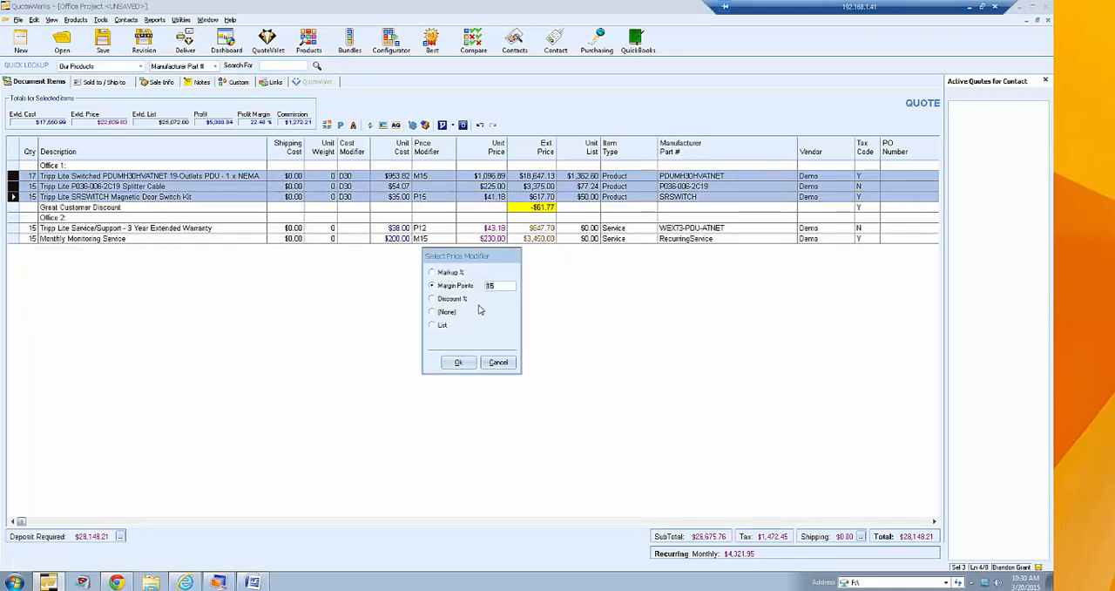
{"action": "type", "text": "17"}
{"action": "left_click", "coordinate": [458, 363]}
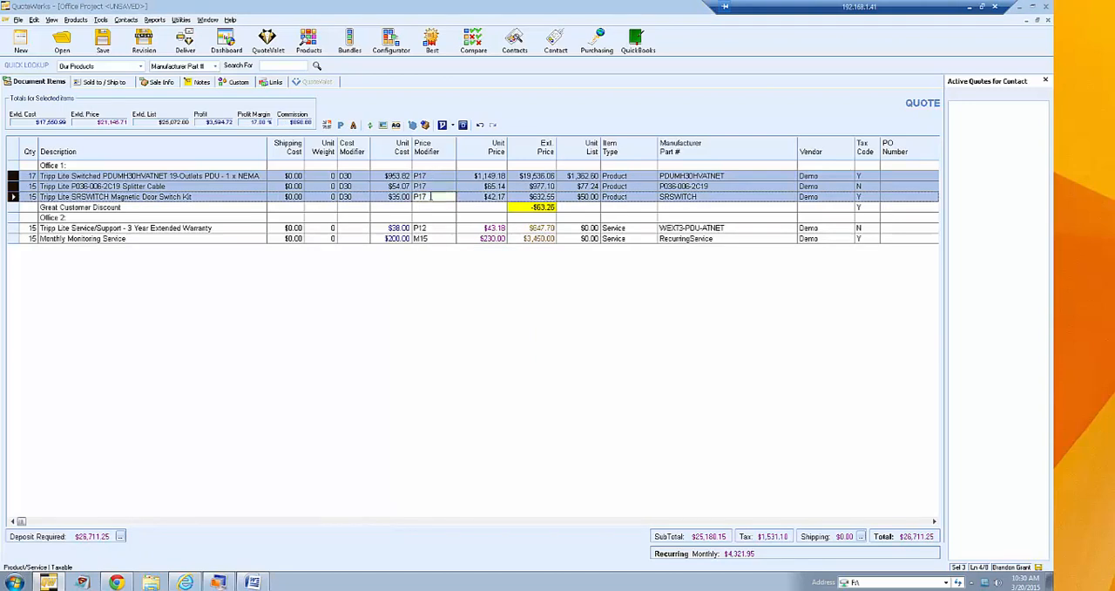
- Apply a quantity of 7 to the three Tripp Lite product lines under Office 1
{"action": "right_click", "coordinate": [39, 190]}
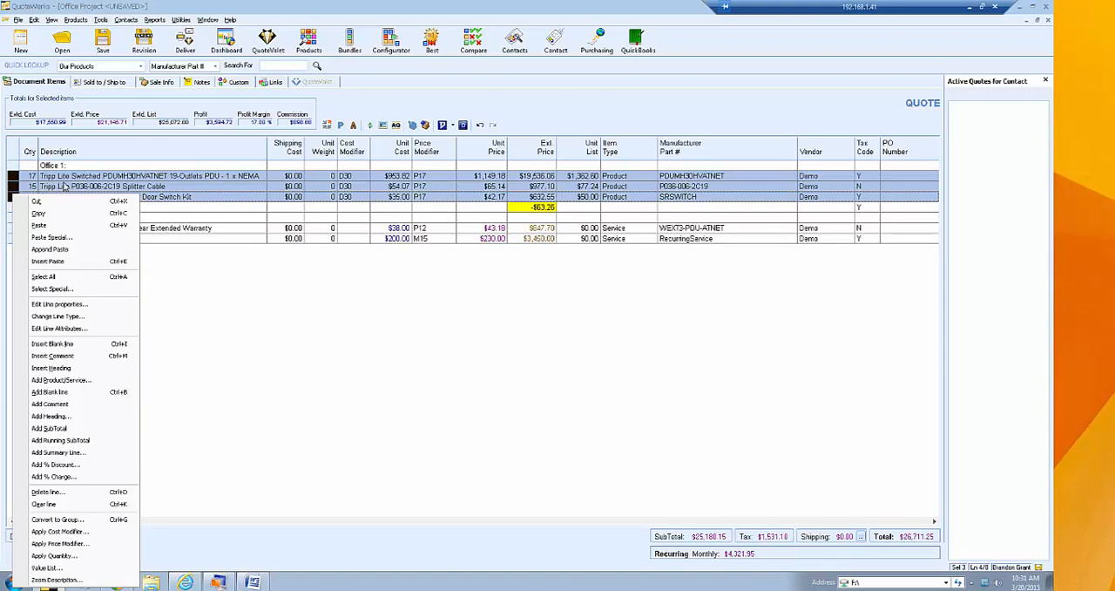
{"action": "left_click", "coordinate": [65, 186]}
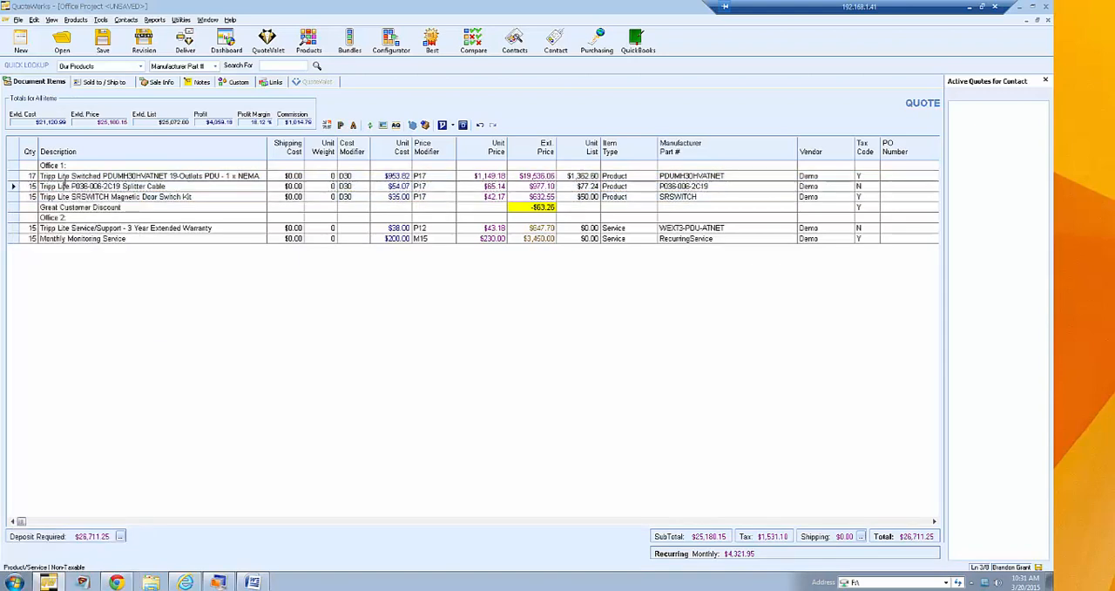
{"action": "left_click_drag", "start_coordinate": [12, 175], "coordinate": [13, 196]}
{"action": "right_click", "coordinate": [14, 197]}
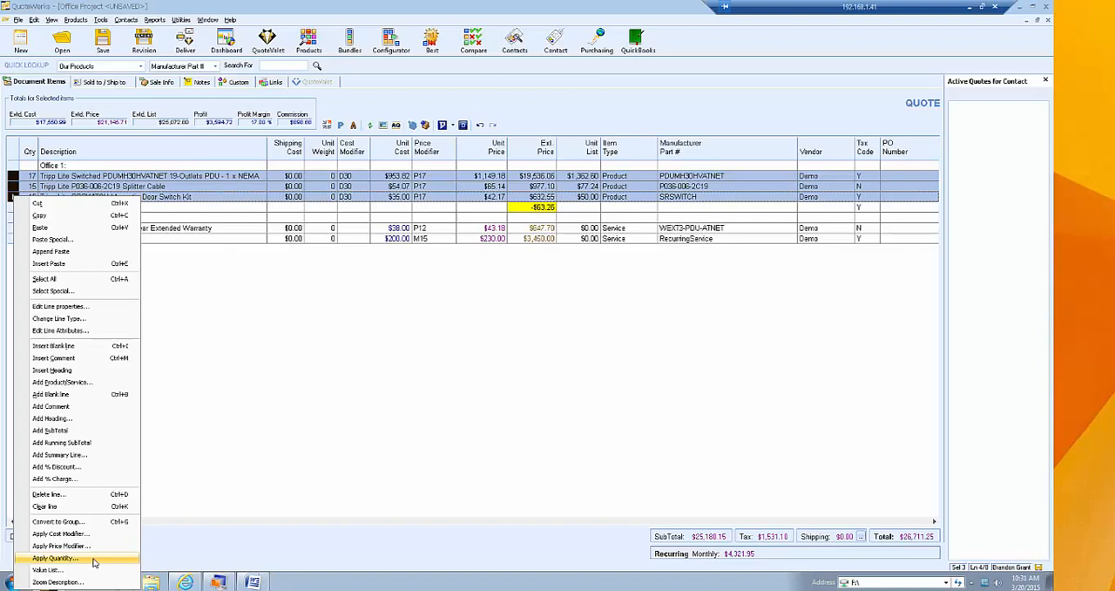
{"action": "left_click", "coordinate": [94, 560]}
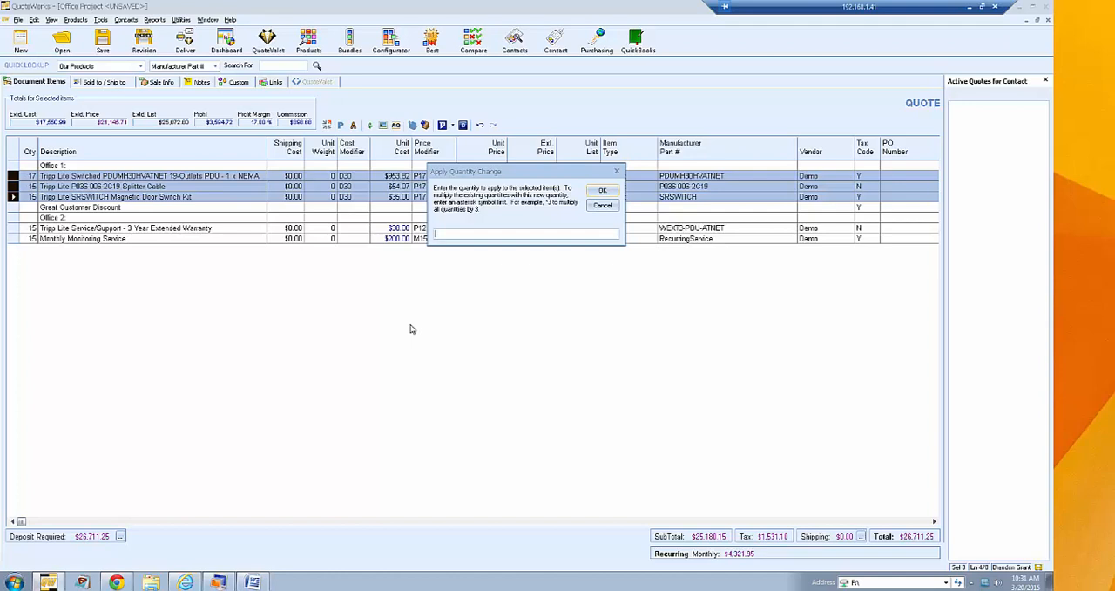
{"action": "type", "text": "3"}
{"action": "left_click", "coordinate": [607, 191]}
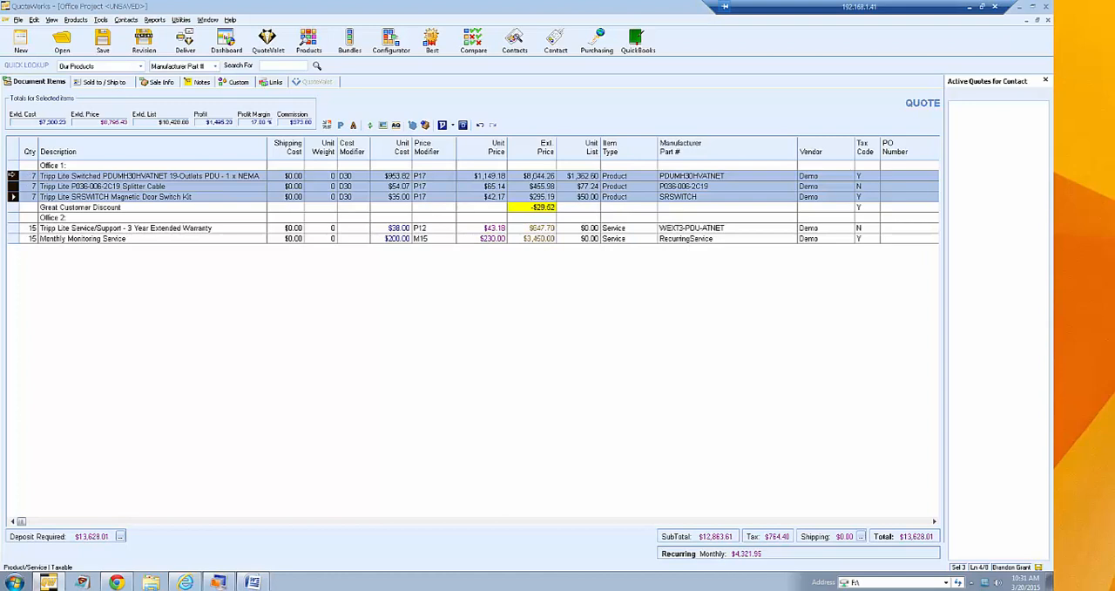
{"action": "right_click", "coordinate": [11, 176]}
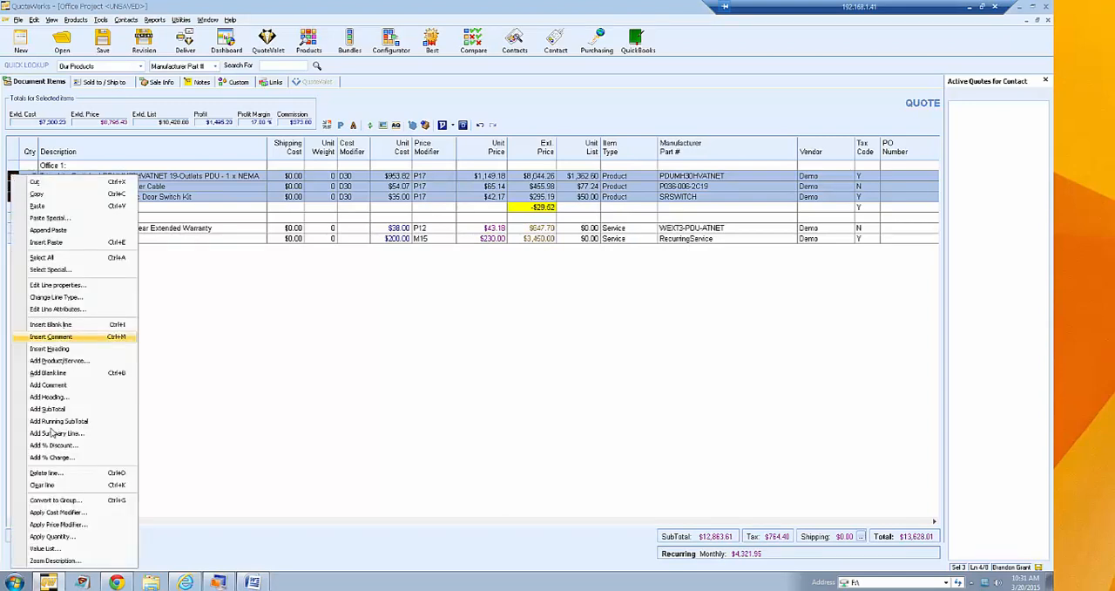
{"action": "left_click", "coordinate": [65, 537]}
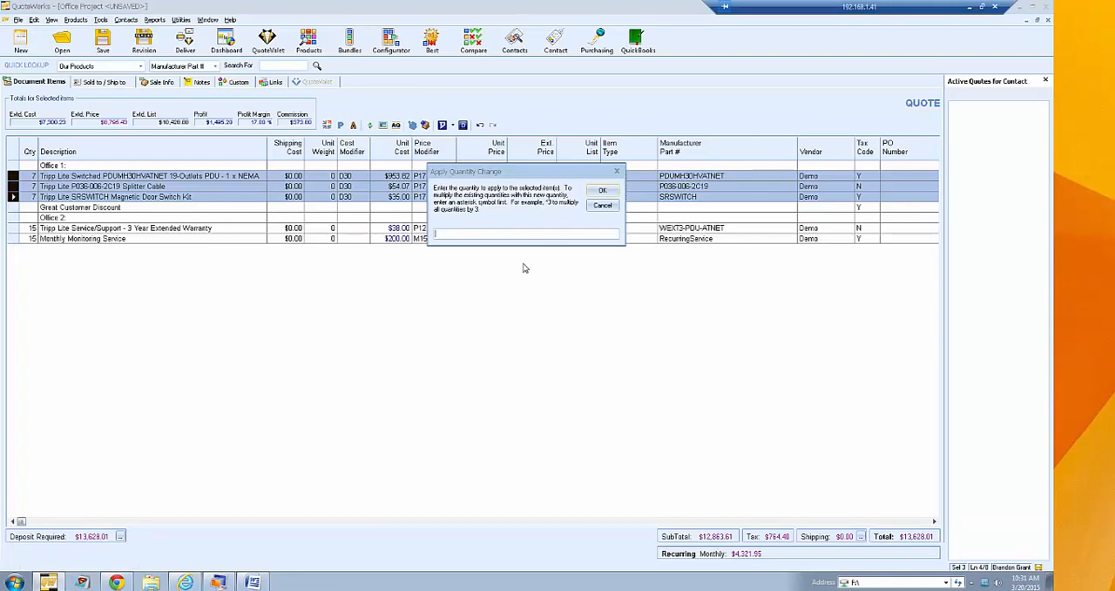
{"action": "left_click", "coordinate": [603, 205]}
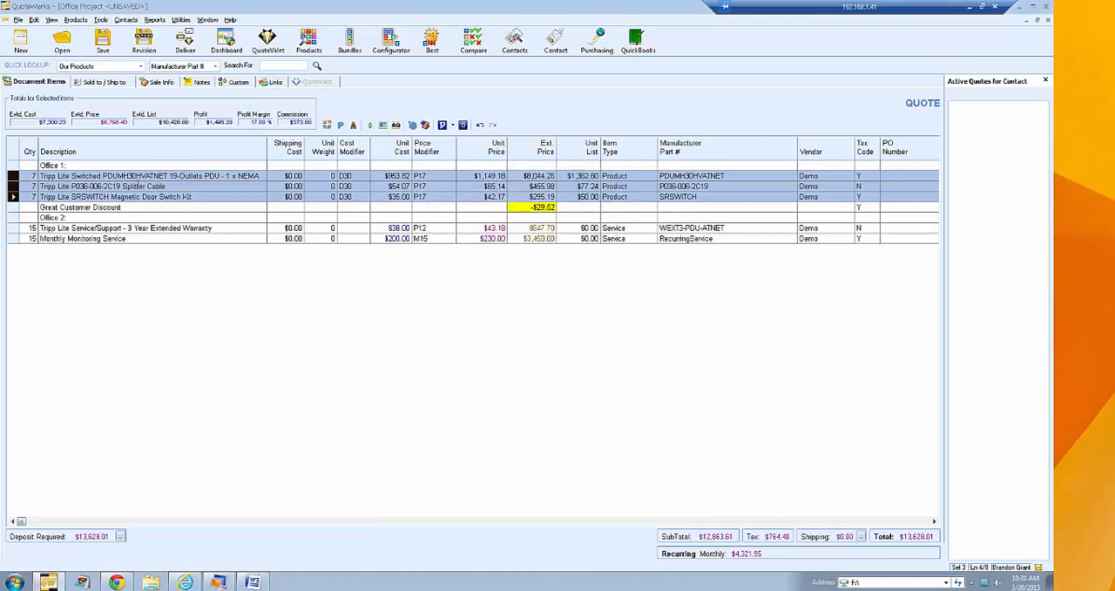
- View the full description of the Tripp Lite Switched PDU line in the Zoom window and close it without changes
{"action": "left_click", "coordinate": [70, 185]}
{"action": "right_click", "coordinate": [16, 177]}
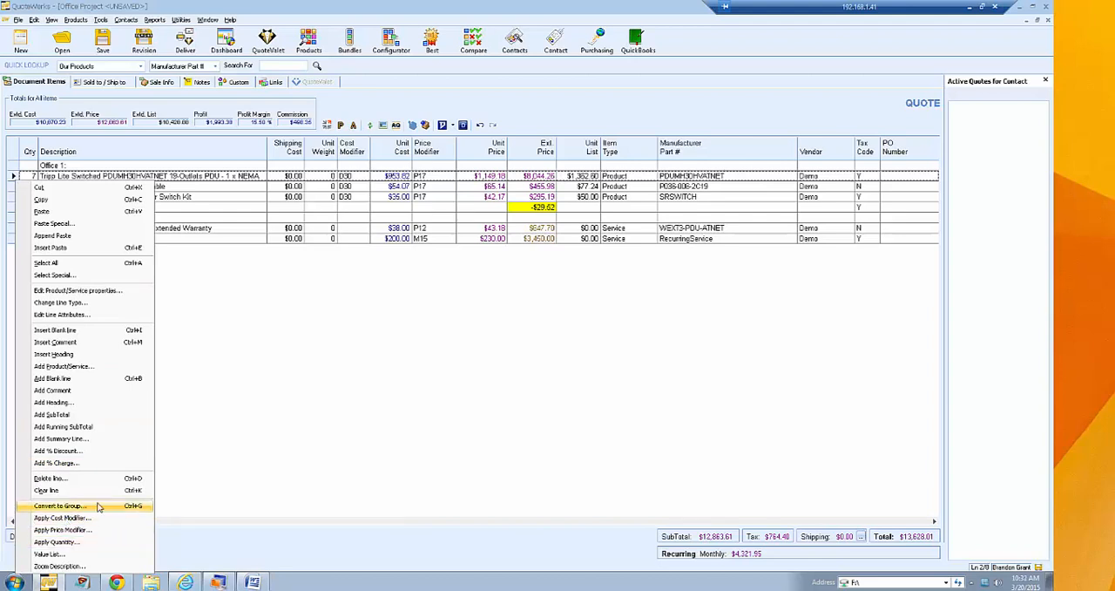
{"action": "left_click", "coordinate": [80, 567]}
{"action": "left_click", "coordinate": [312, 224]}
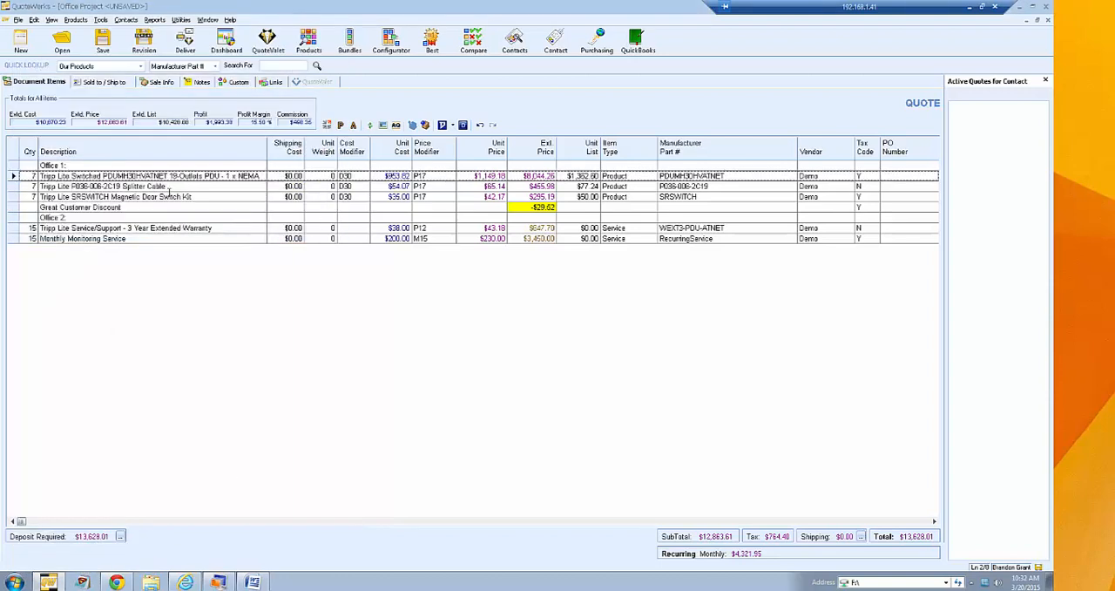
- Reopen the Switched PDU line's description in the Zoom window, enlarge and reposition the window to read it, and cancel
{"action": "left_click", "coordinate": [83, 176]}
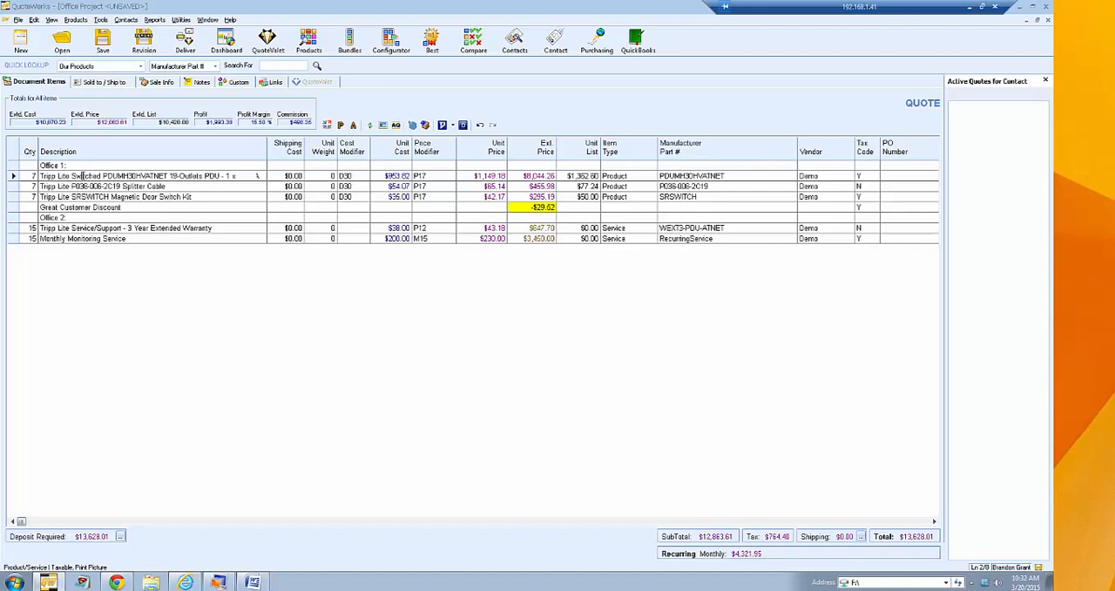
{"action": "double_click", "coordinate": [82, 176]}
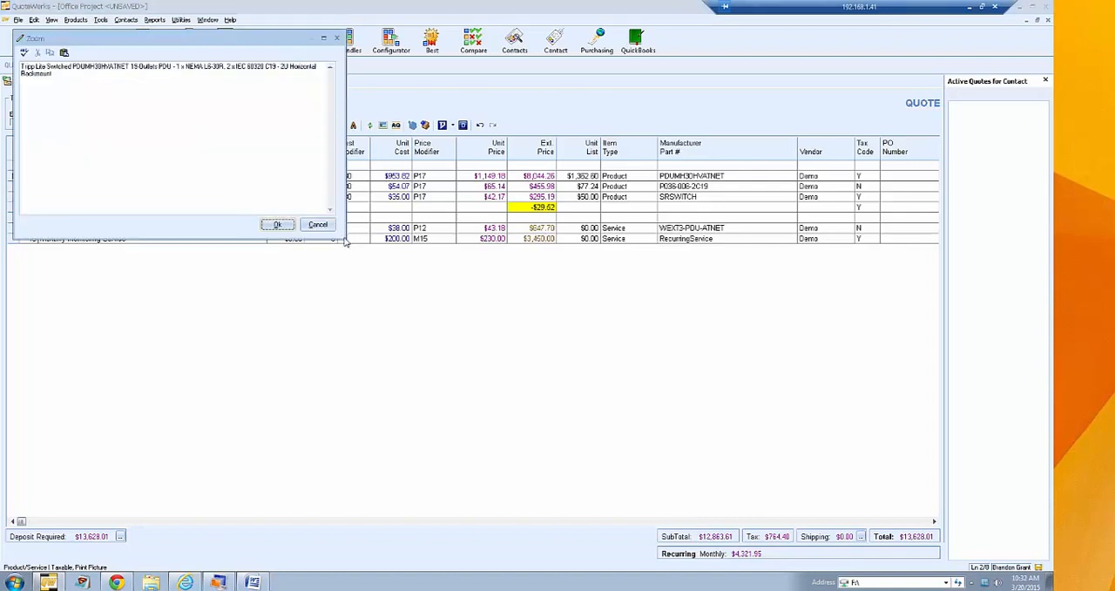
{"action": "left_click_drag", "start_coordinate": [342, 237], "coordinate": [557, 298]}
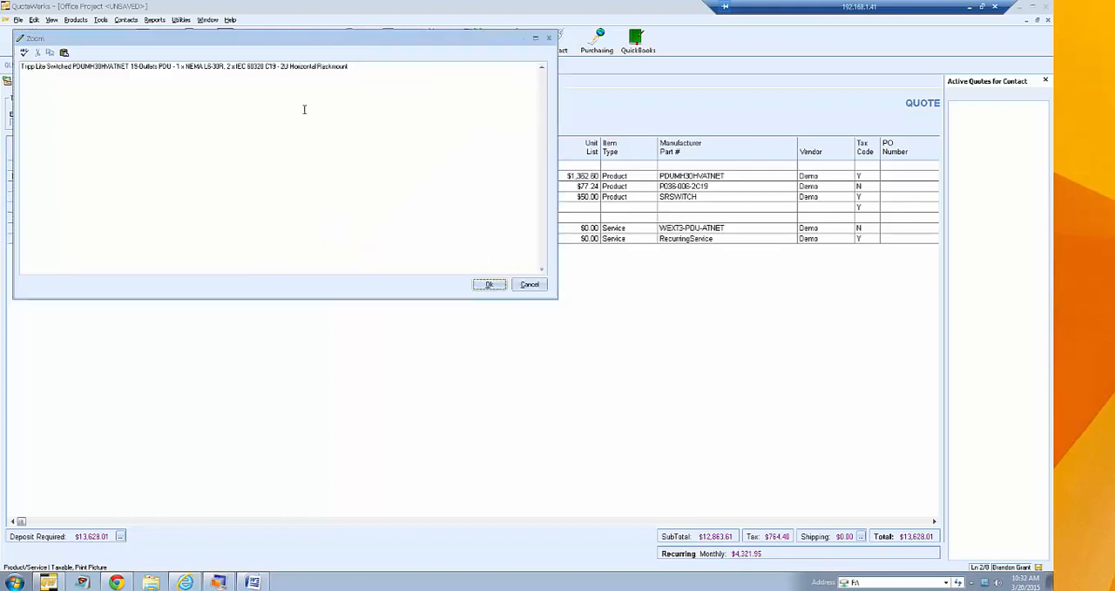
{"action": "left_click_drag", "start_coordinate": [174, 41], "coordinate": [313, 67]}
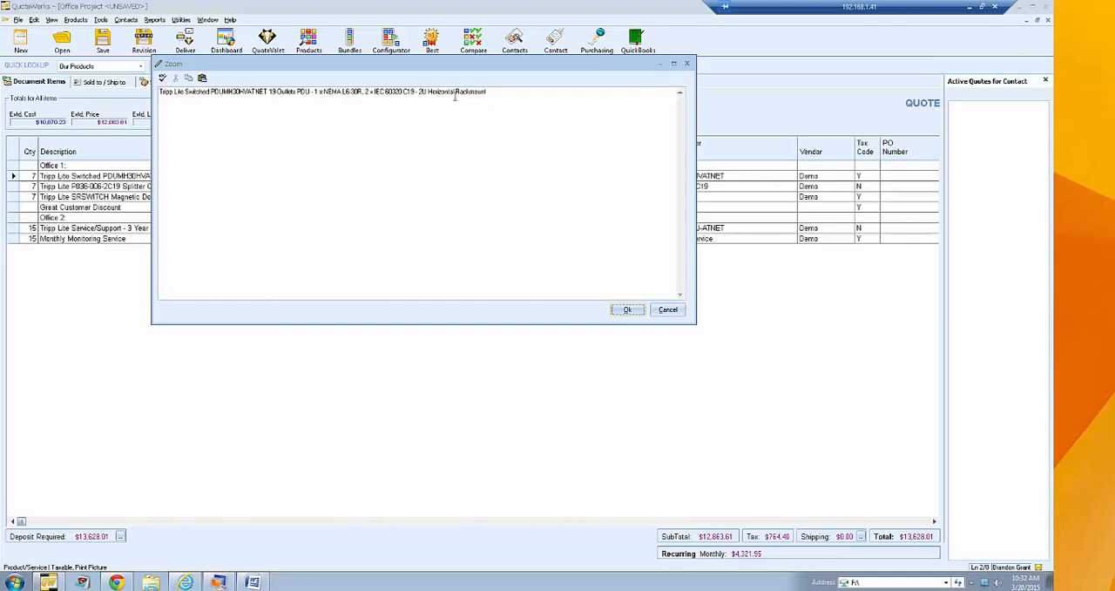
{"action": "left_click", "coordinate": [426, 98]}
{"action": "left_click", "coordinate": [667, 311]}
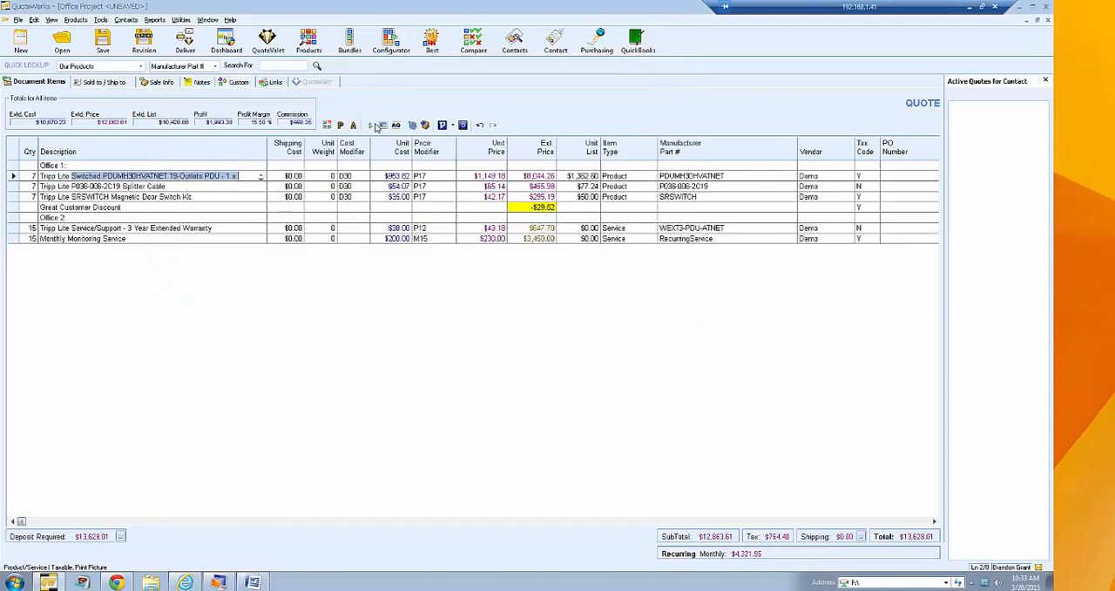
- Compare the Switched PDU line's field values with the Demo Database product record and close the comparison
{"action": "left_click", "coordinate": [369, 126]}
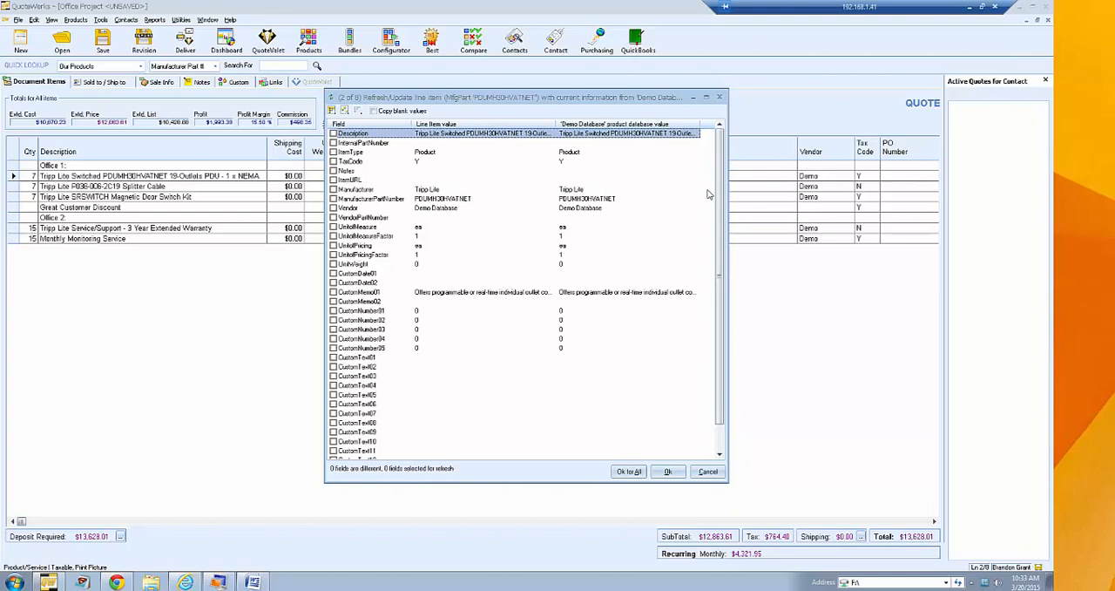
{"action": "left_click_drag", "start_coordinate": [721, 168], "coordinate": [723, 129]}
{"action": "left_click", "coordinate": [720, 97]}
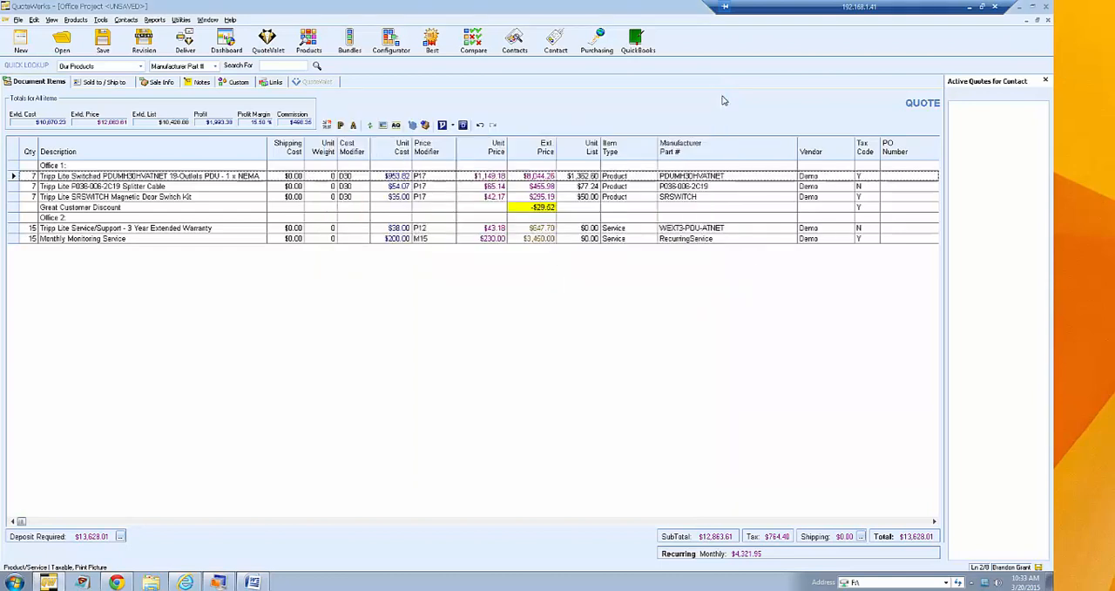
{"action": "left_click", "coordinate": [170, 187]}
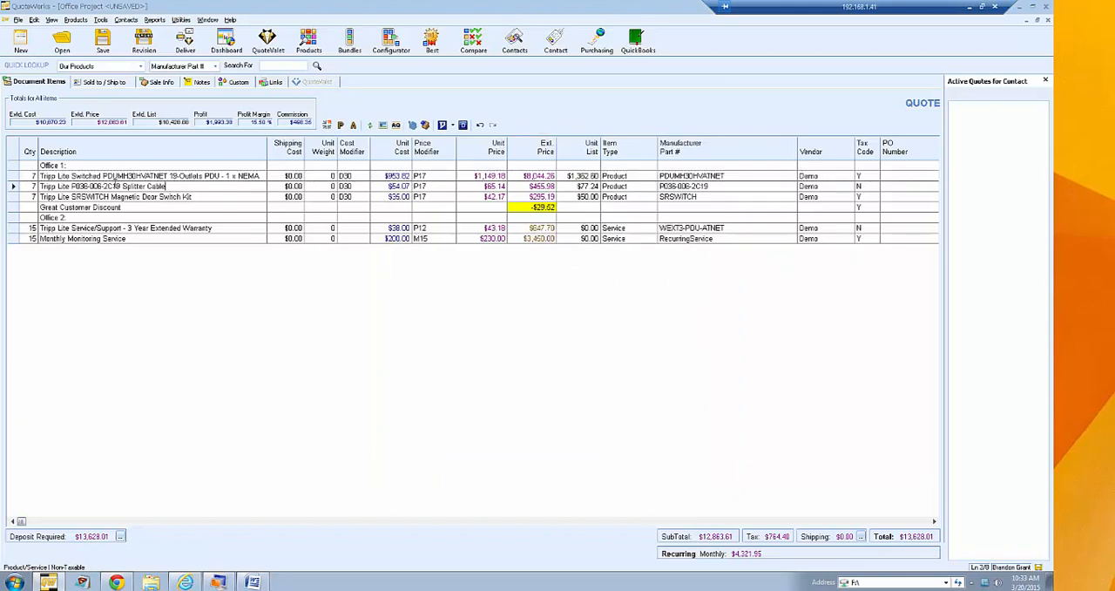
{"action": "left_click", "coordinate": [12, 176]}
{"action": "right_click", "coordinate": [12, 176]}
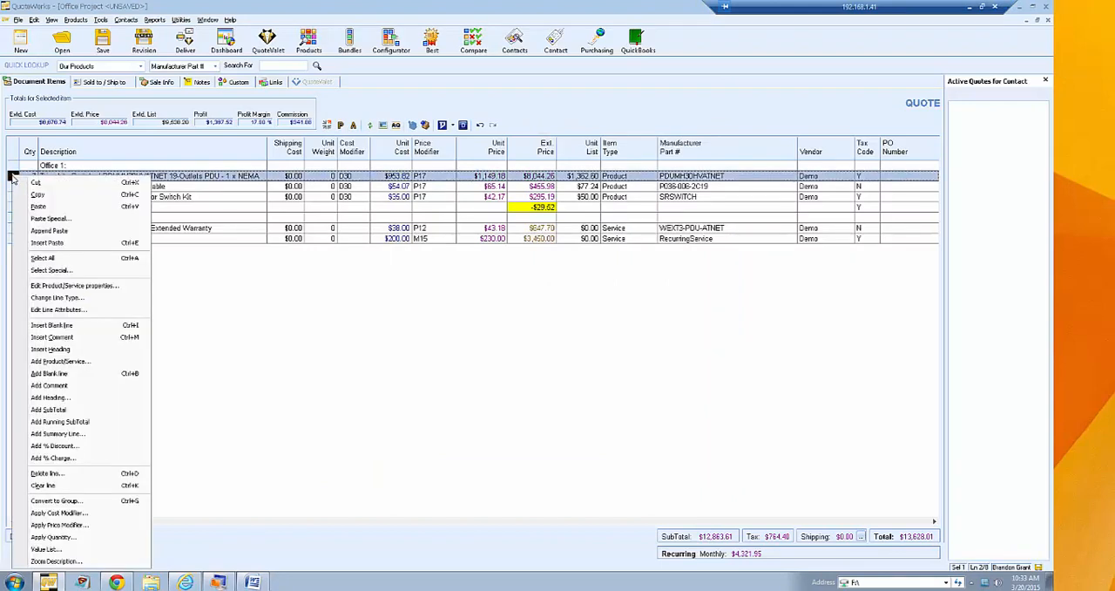
{"action": "left_click", "coordinate": [200, 176]}
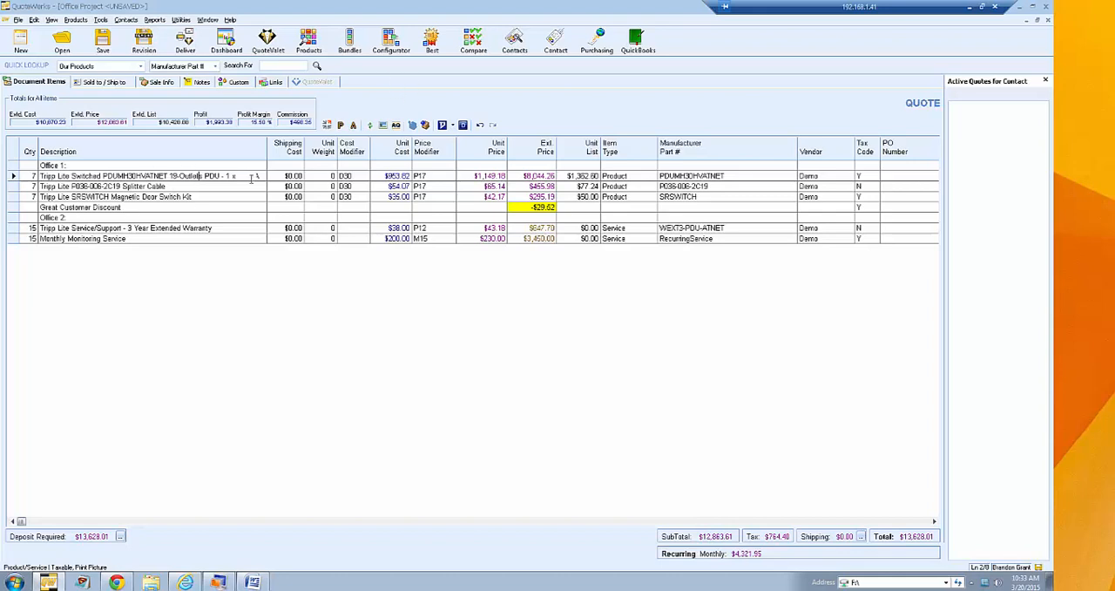
- Mark the Description field of the Switched PDU line for refresh from the Demo Database and cancel the update
{"action": "left_click", "coordinate": [370, 126]}
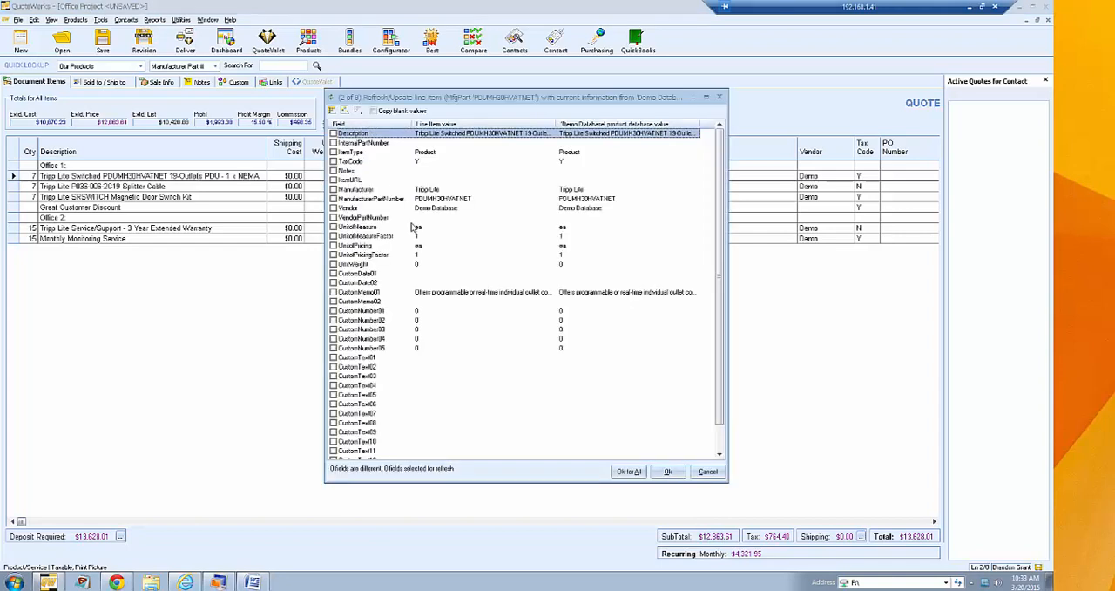
{"action": "left_click", "coordinate": [333, 133]}
{"action": "left_click", "coordinate": [708, 475]}
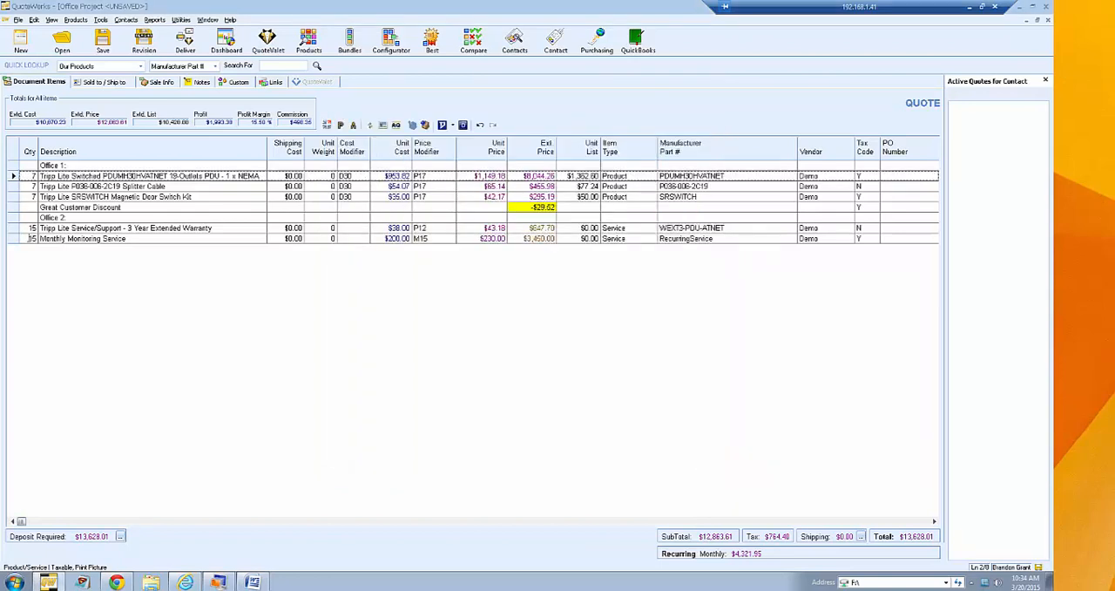
- Convert the three Tripp Lite product lines under Office 1 into a group with the default settings
{"action": "right_click", "coordinate": [12, 178]}
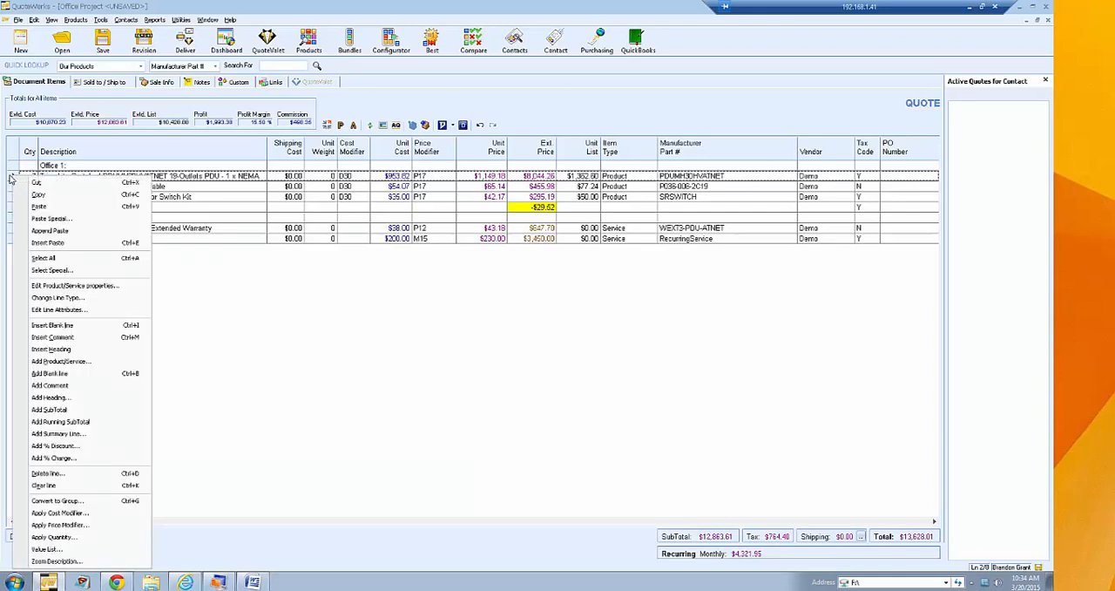
{"action": "left_click", "coordinate": [307, 319]}
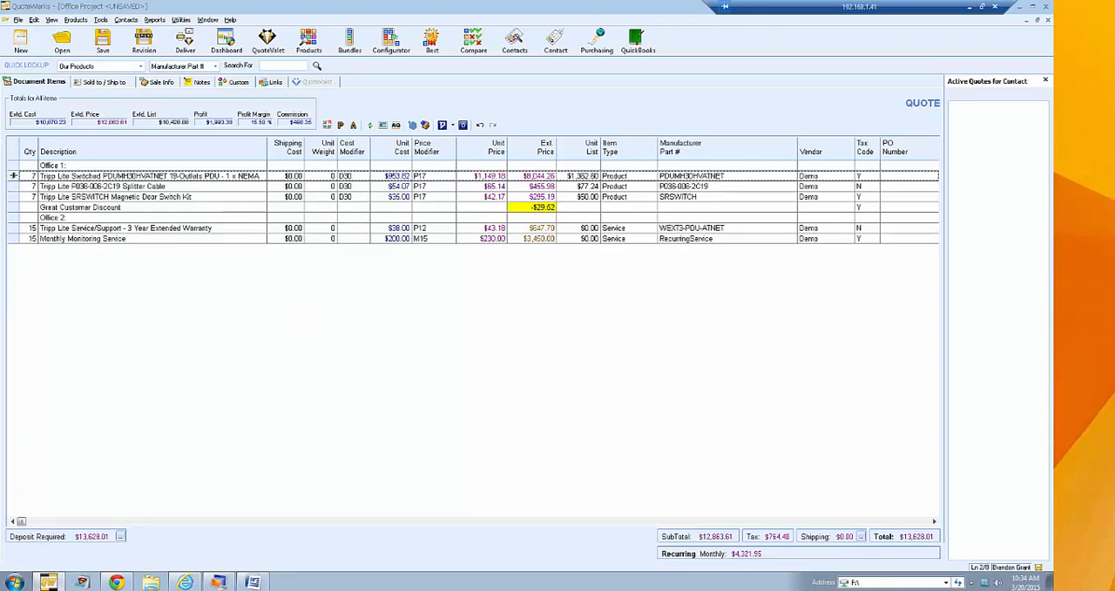
{"action": "left_click", "coordinate": [12, 176]}
{"action": "left_click_drag", "start_coordinate": [12, 176], "coordinate": [14, 197]}
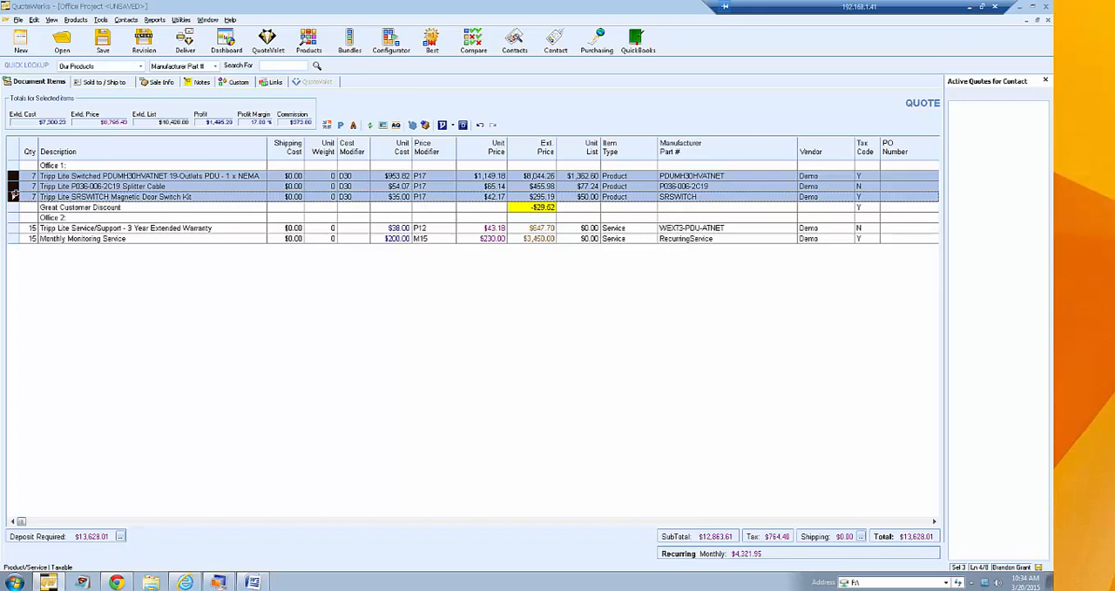
{"action": "left_click", "coordinate": [12, 178]}
{"action": "left_click", "coordinate": [13, 187], "text": "shift"}
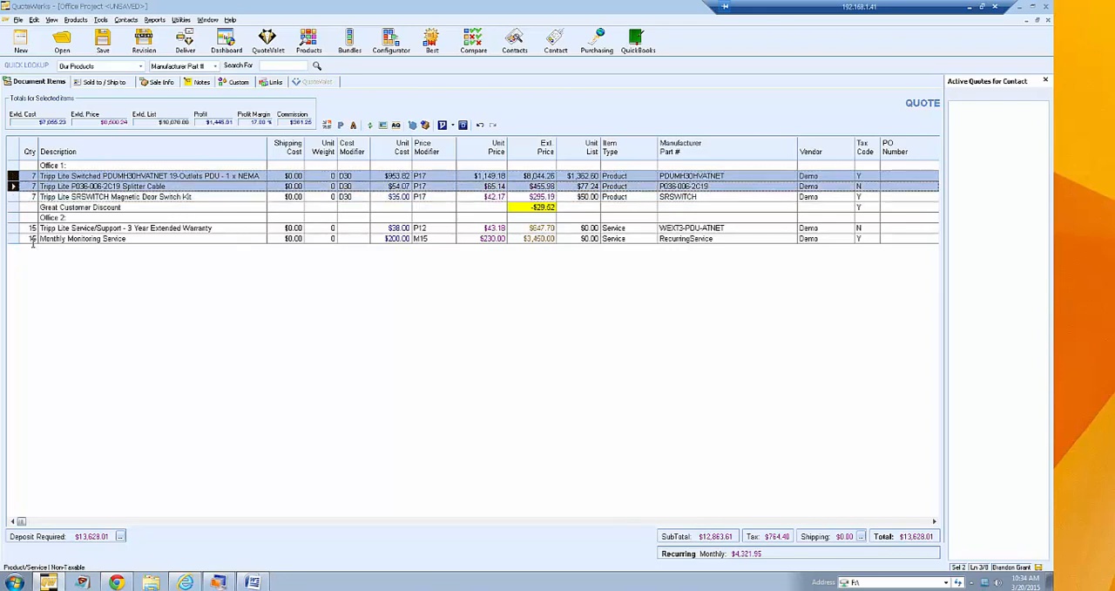
{"action": "left_click", "coordinate": [14, 197], "text": "shift"}
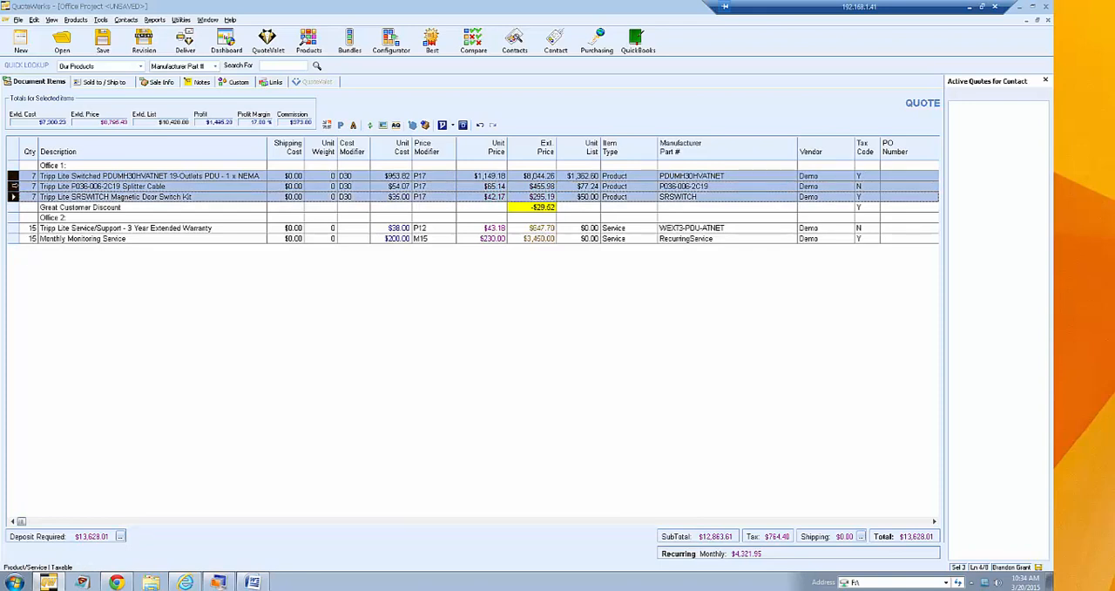
{"action": "right_click", "coordinate": [14, 186]}
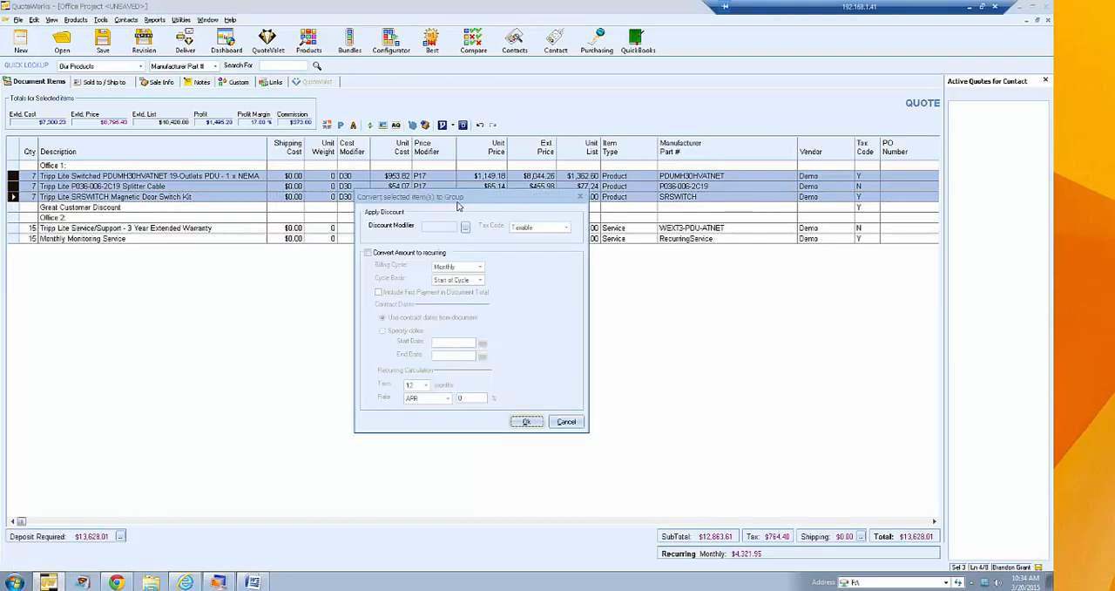
{"action": "left_click", "coordinate": [525, 422]}
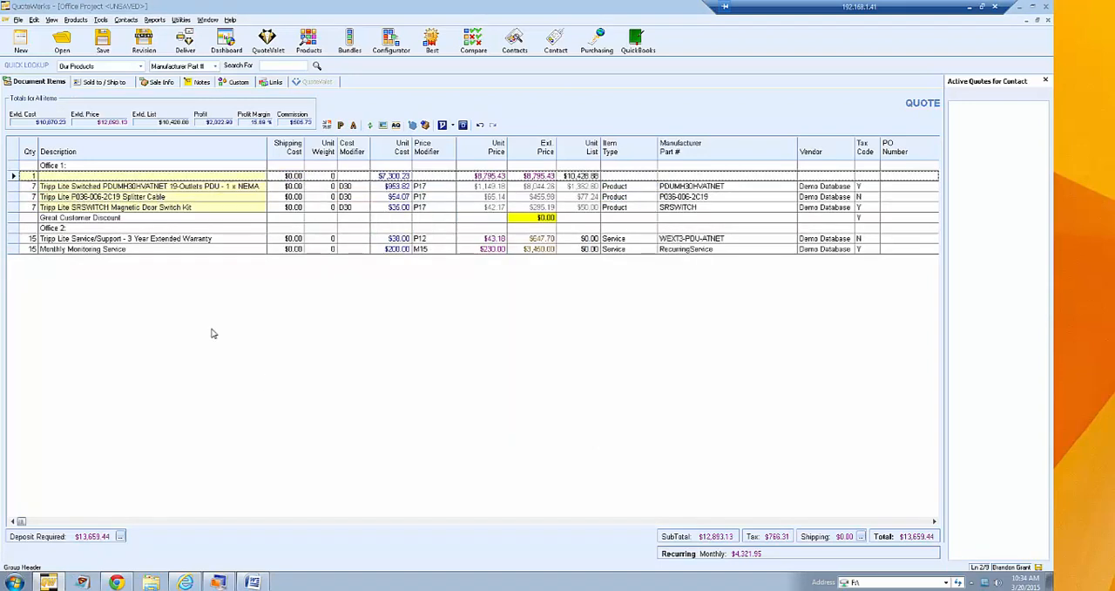
- Inspect the new group header's description and unit price, and remove the header to ungroup the three lines
{"action": "left_click", "coordinate": [61, 177]}
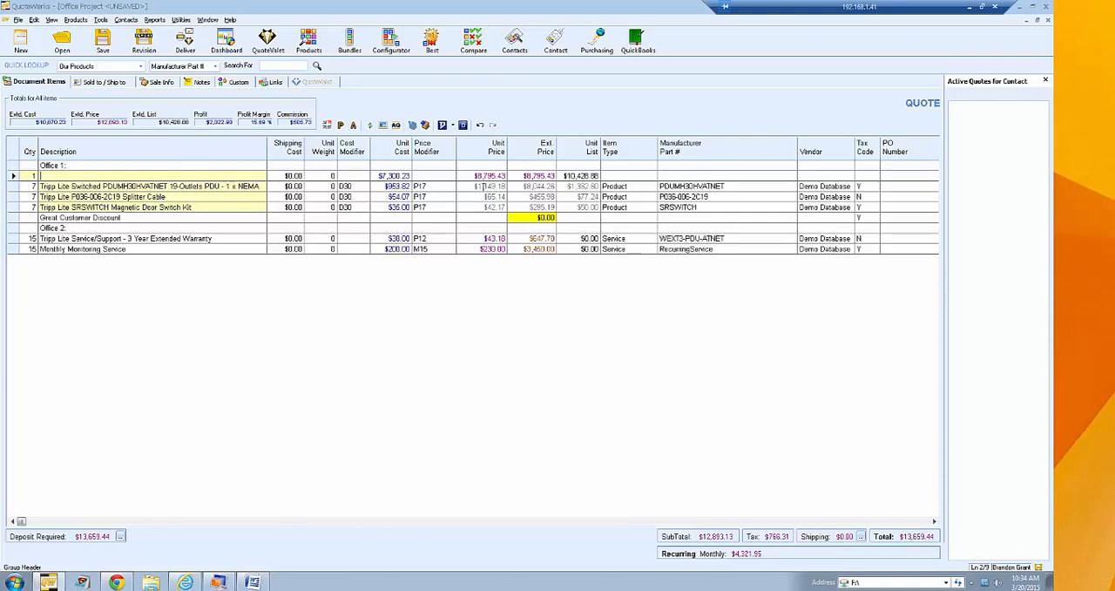
{"action": "left_click", "coordinate": [475, 175]}
{"action": "left_click", "coordinate": [13, 176]}
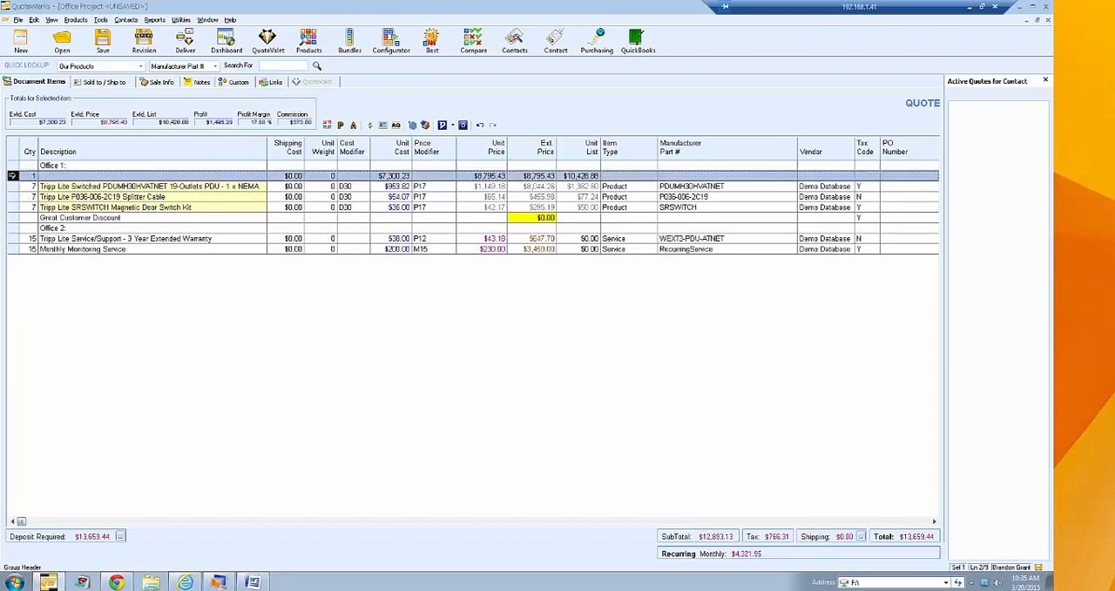
{"action": "key", "text": "Delete"}
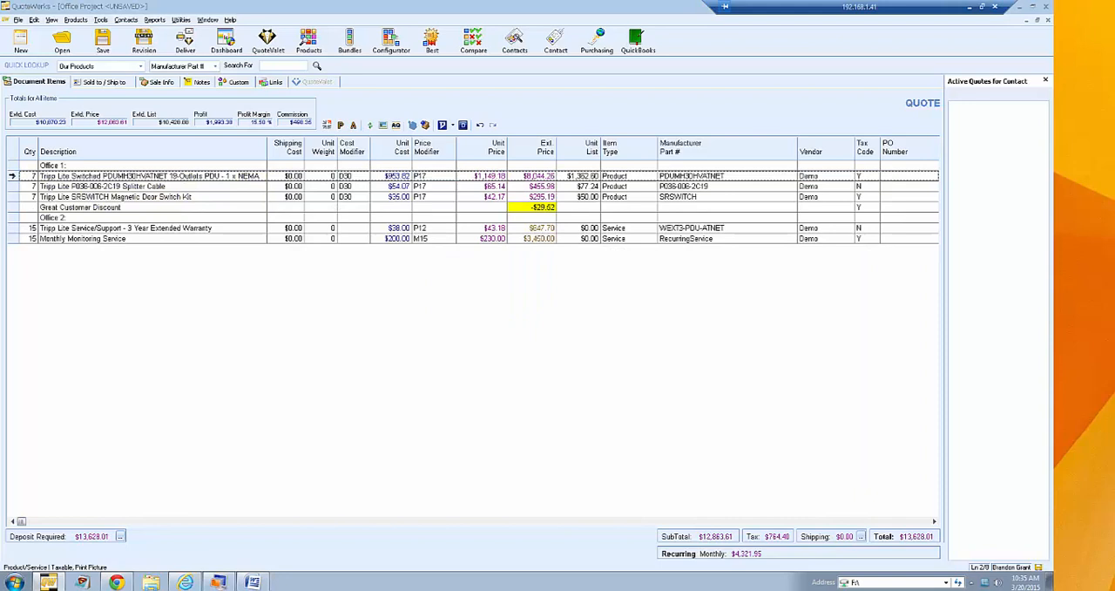
- Group the three Tripp Lite product lines under Office 1 again, without a discount modifier or recurring conversion
{"action": "left_click", "coordinate": [13, 176]}
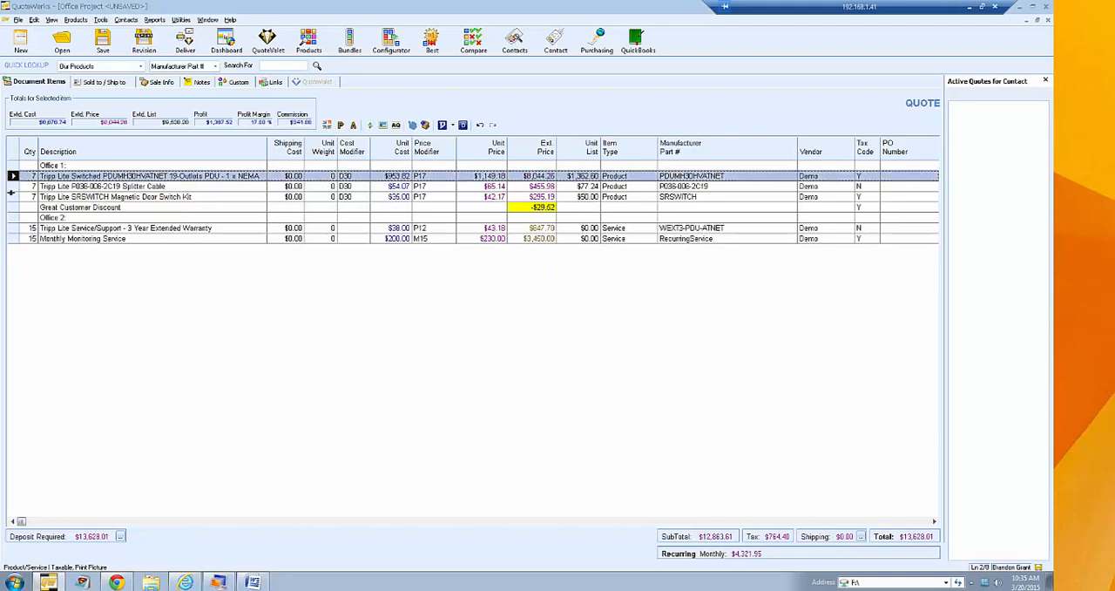
{"action": "left_click", "coordinate": [15, 197], "text": "shift"}
{"action": "right_click", "coordinate": [14, 196]}
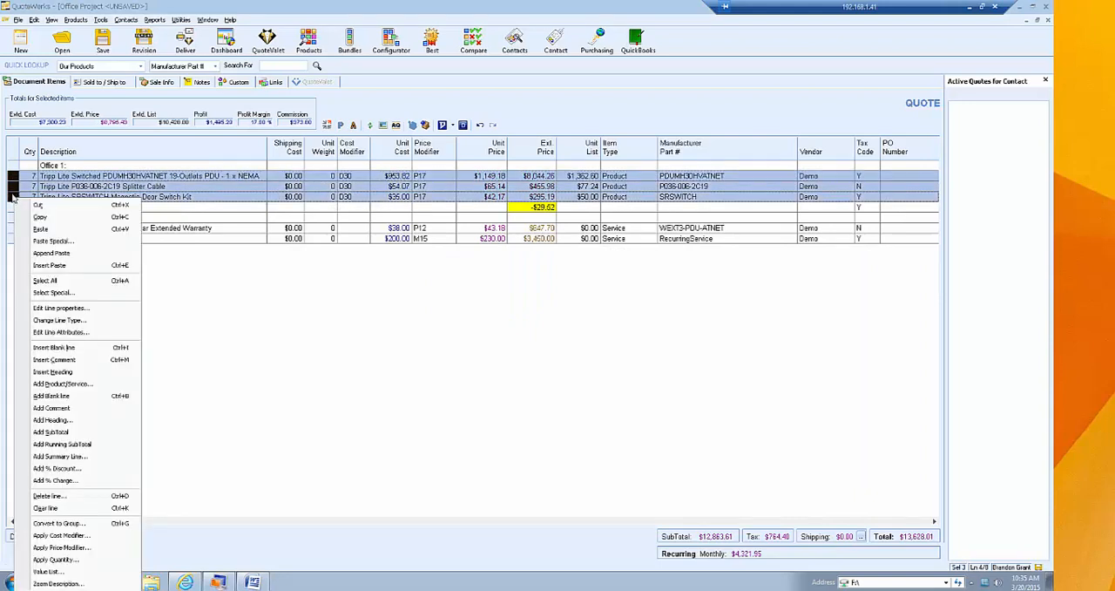
{"action": "left_click", "coordinate": [13, 182]}
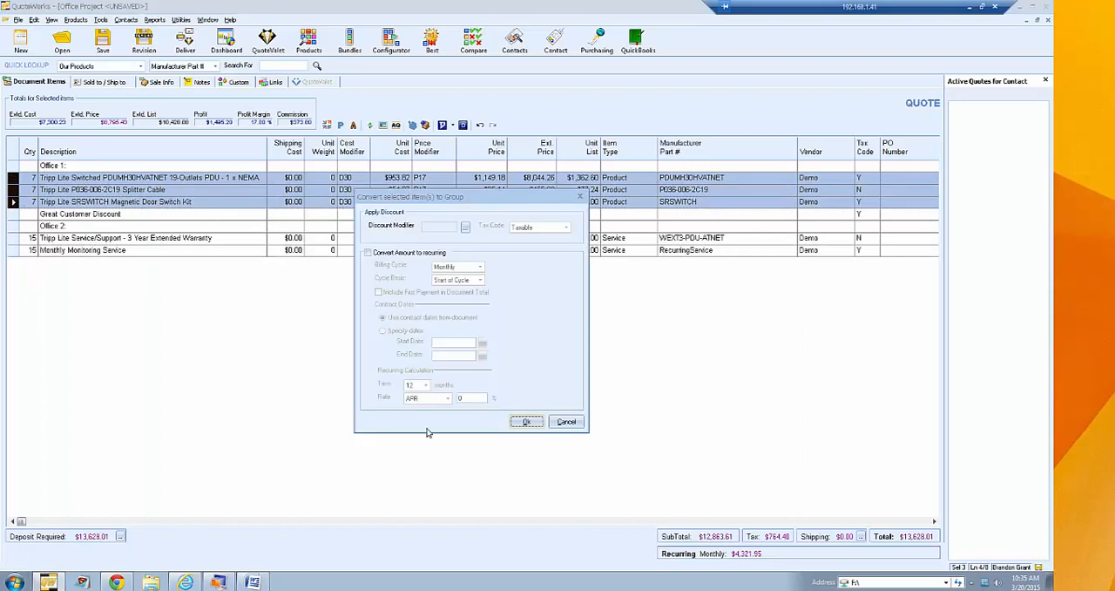
{"action": "left_click", "coordinate": [521, 425]}
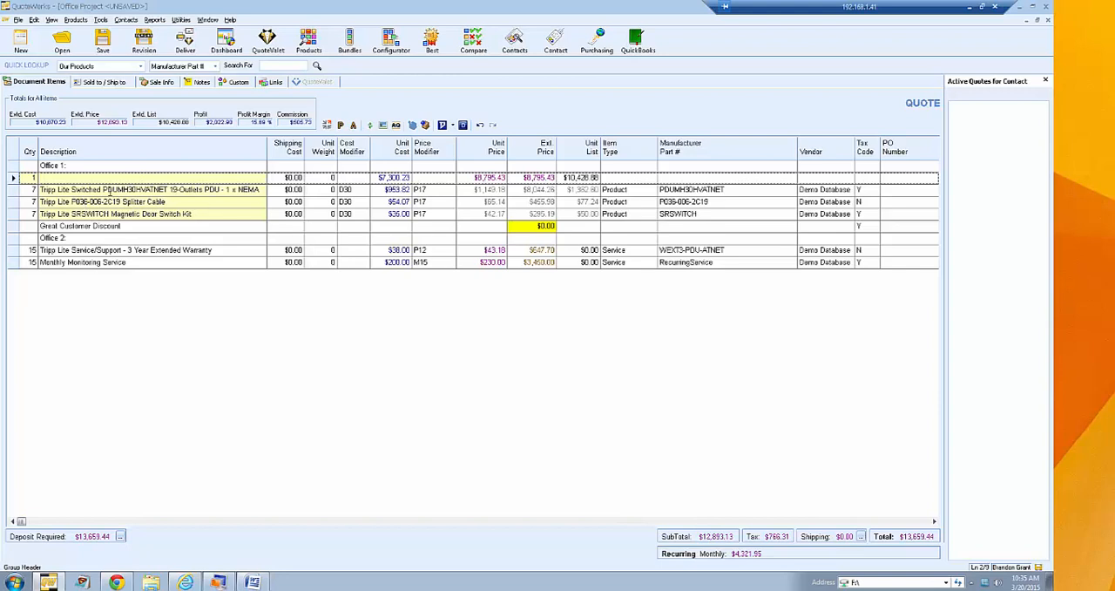
- Enter "Tripp Lite Special Package" as the description of the group header line
{"action": "left_click", "coordinate": [51, 178]}
{"action": "type", "text": "Tripp Lite Special Package"}
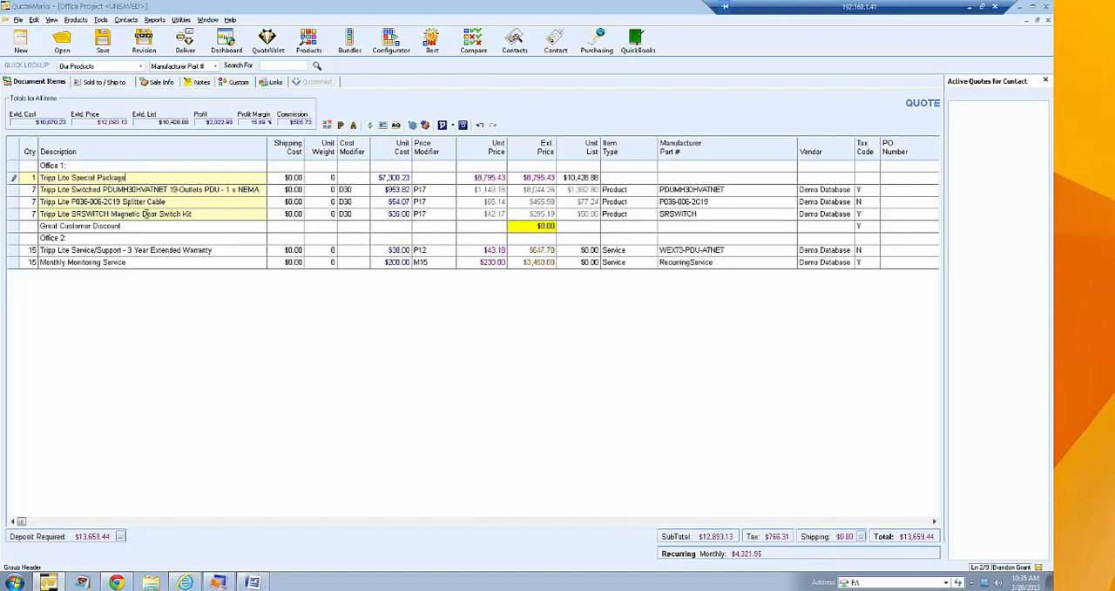
- Set the Print Line attribute to No for the three Tripp Lite product lines inside the group
{"action": "left_click_drag", "start_coordinate": [15, 190], "coordinate": [14, 214]}
{"action": "right_click", "coordinate": [13, 214]}
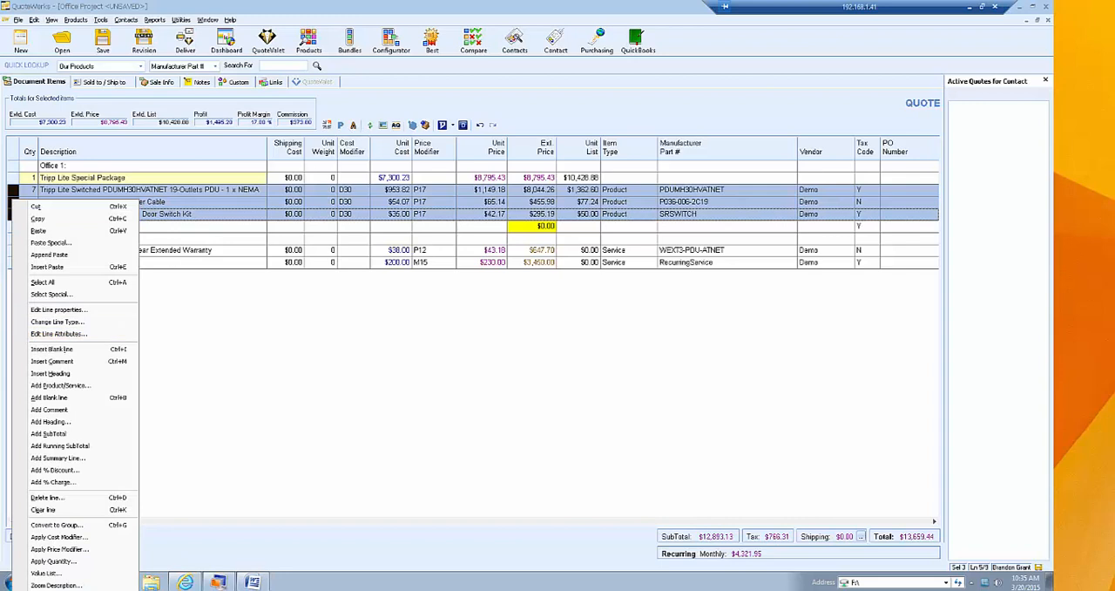
{"action": "left_click", "coordinate": [61, 334]}
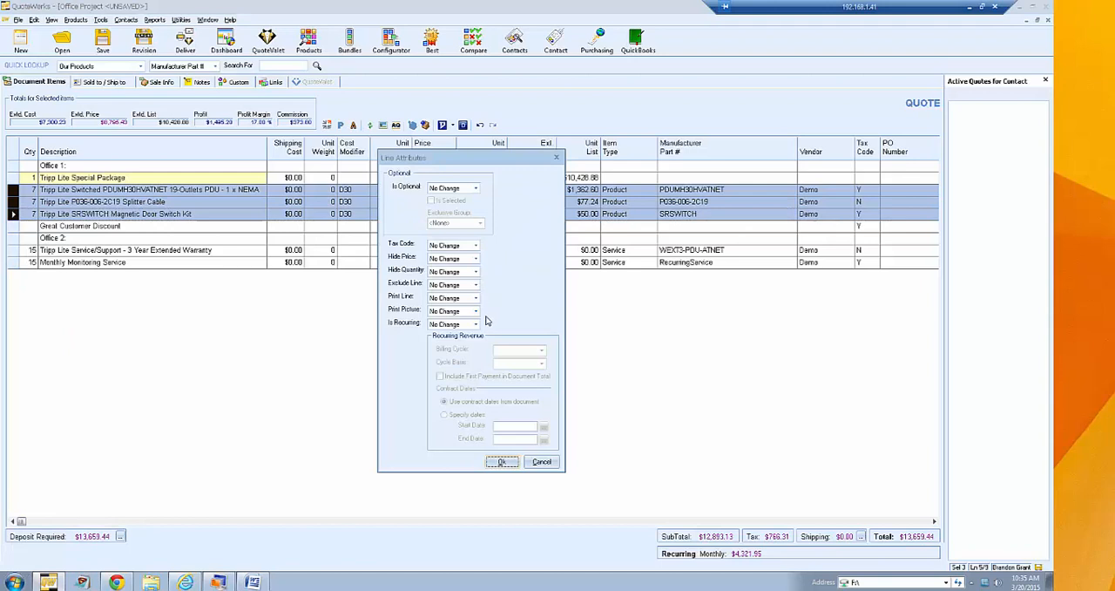
{"action": "left_click", "coordinate": [475, 298]}
{"action": "left_click", "coordinate": [469, 309]}
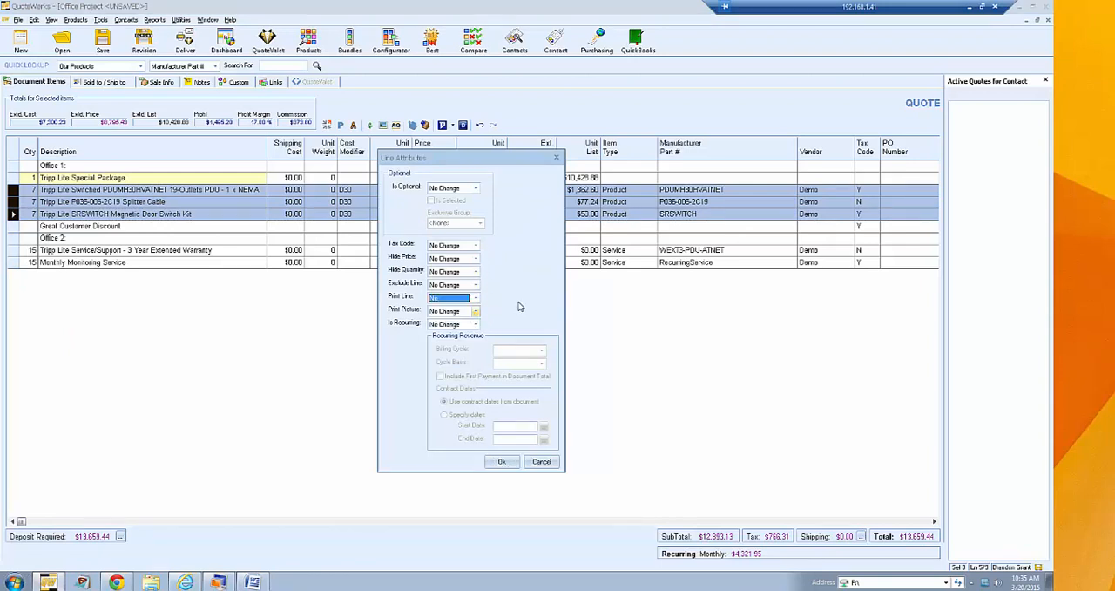
{"action": "left_click", "coordinate": [502, 461]}
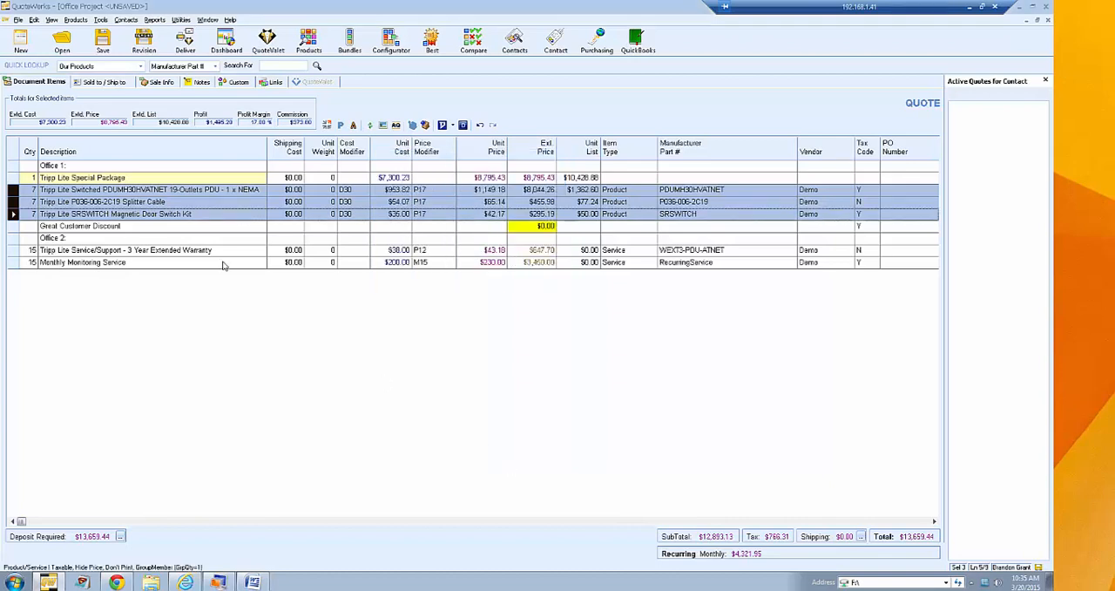
- Preview the quote for printing with the Quote (Etilize & Recurring) layout
{"action": "left_click", "coordinate": [185, 40]}
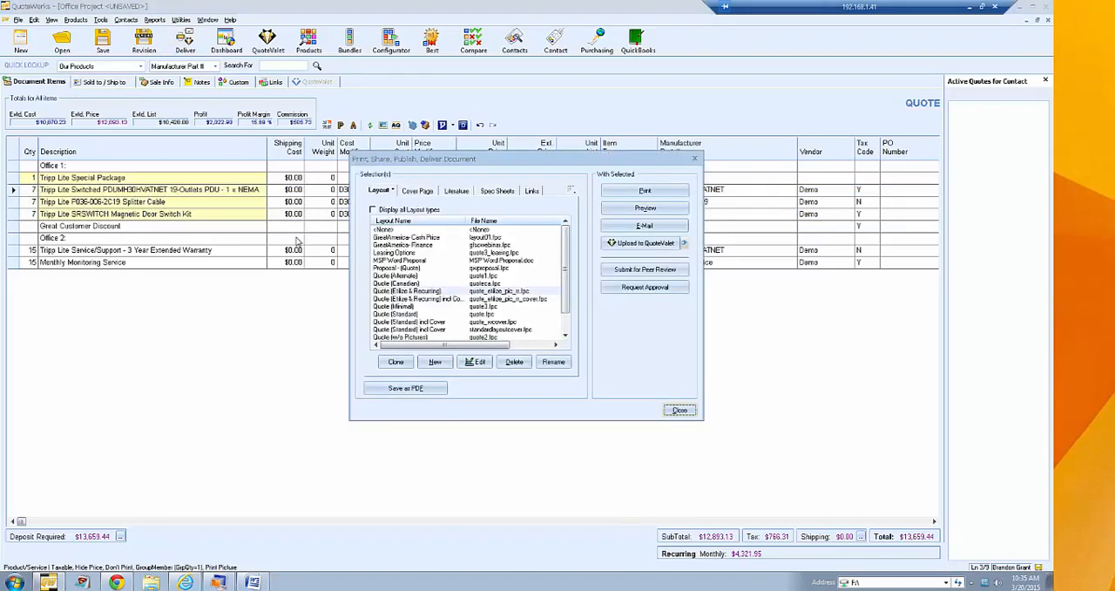
{"action": "left_click", "coordinate": [645, 208]}
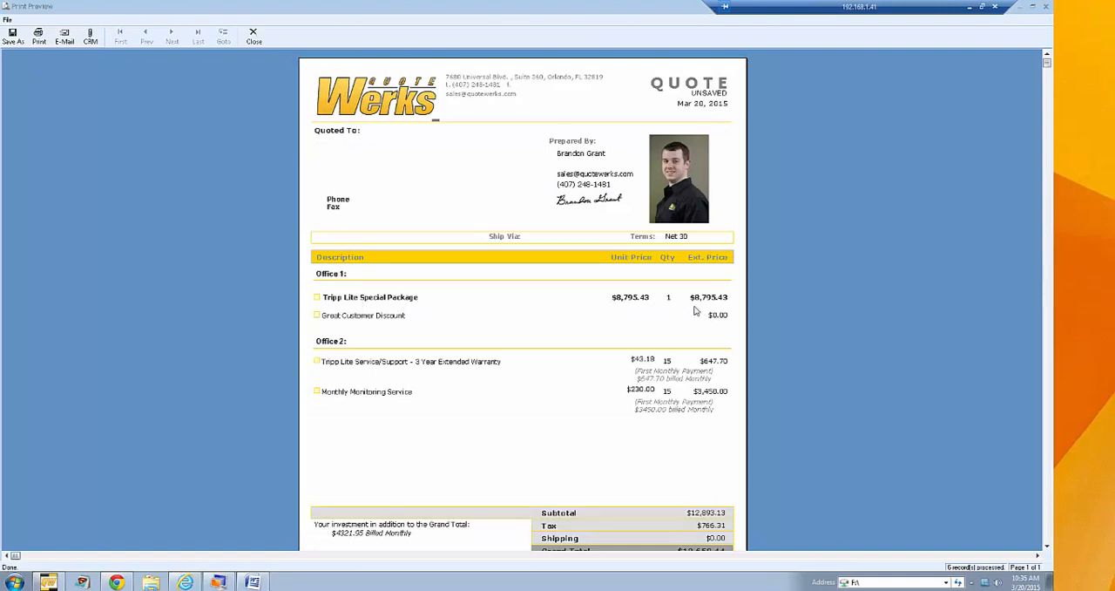
- Leave the print preview and delete the "Tripp Lite Special Package" group header line to ungroup its products
{"action": "left_click", "coordinate": [254, 39]}
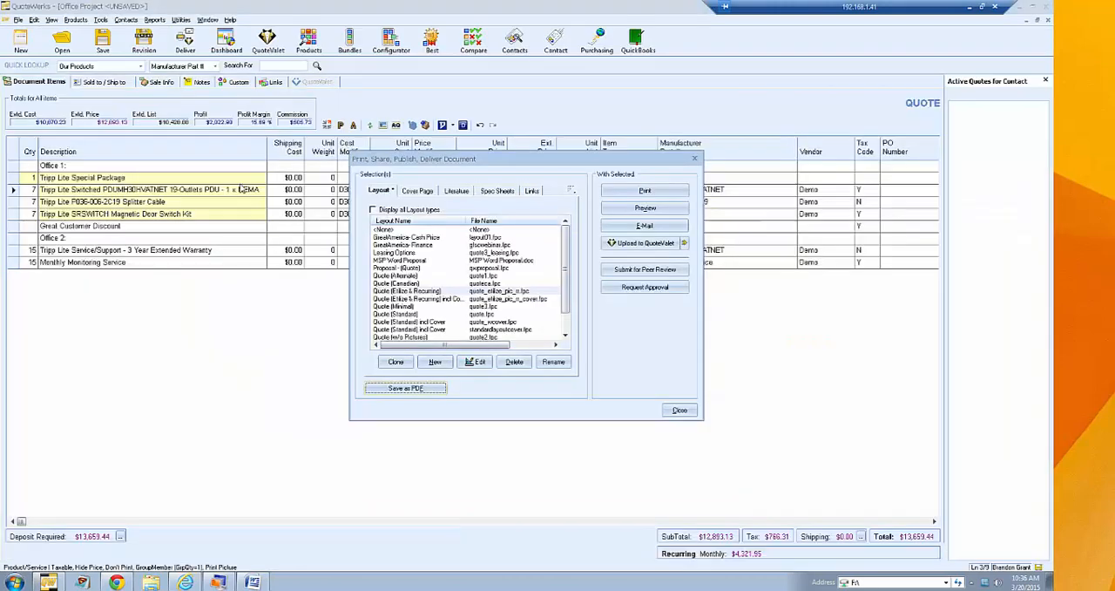
{"action": "left_click", "coordinate": [685, 410]}
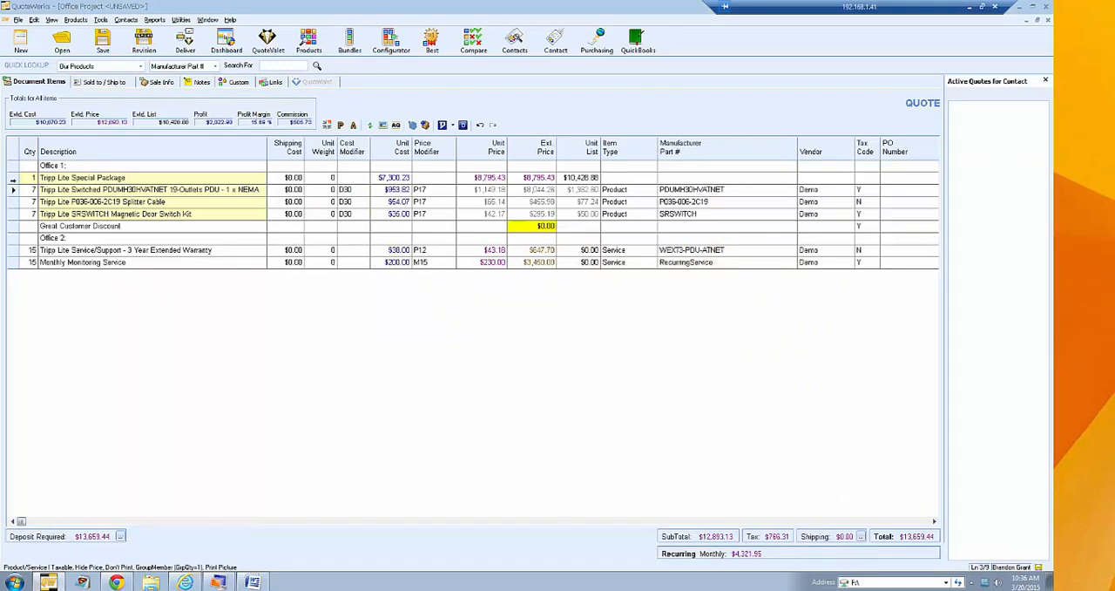
{"action": "left_click", "coordinate": [12, 177]}
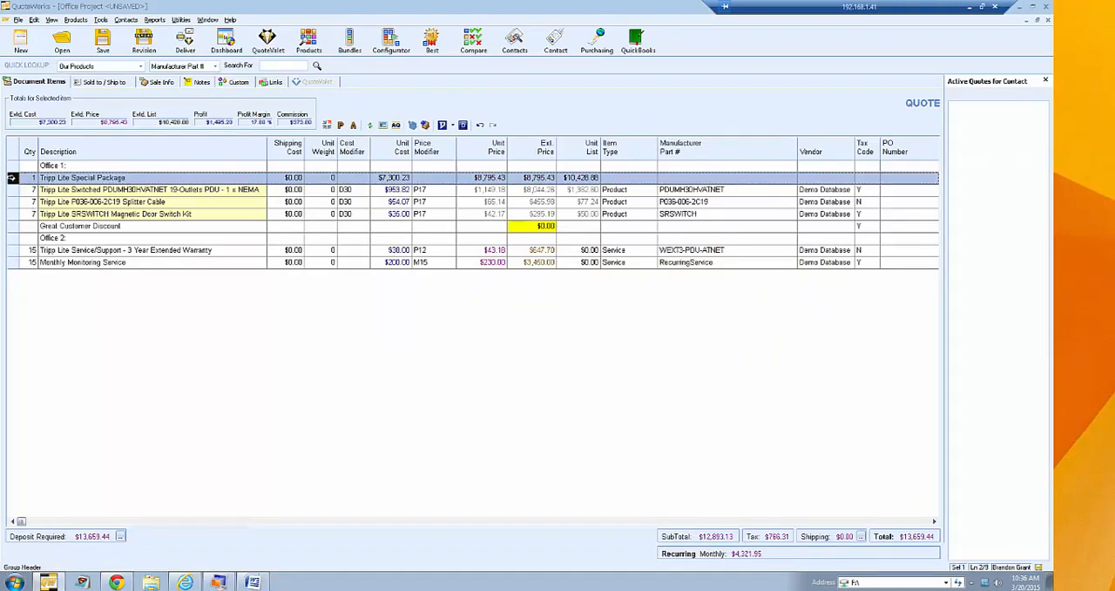
{"action": "key", "text": "Delete"}
- Set the Print Line attribute to Yes for the three Tripp Lite product lines under Office 1
{"action": "left_click_drag", "start_coordinate": [12, 177], "coordinate": [12, 195]}
{"action": "left_click", "coordinate": [13, 202], "text": "shift"}
{"action": "right_click", "coordinate": [14, 203]}
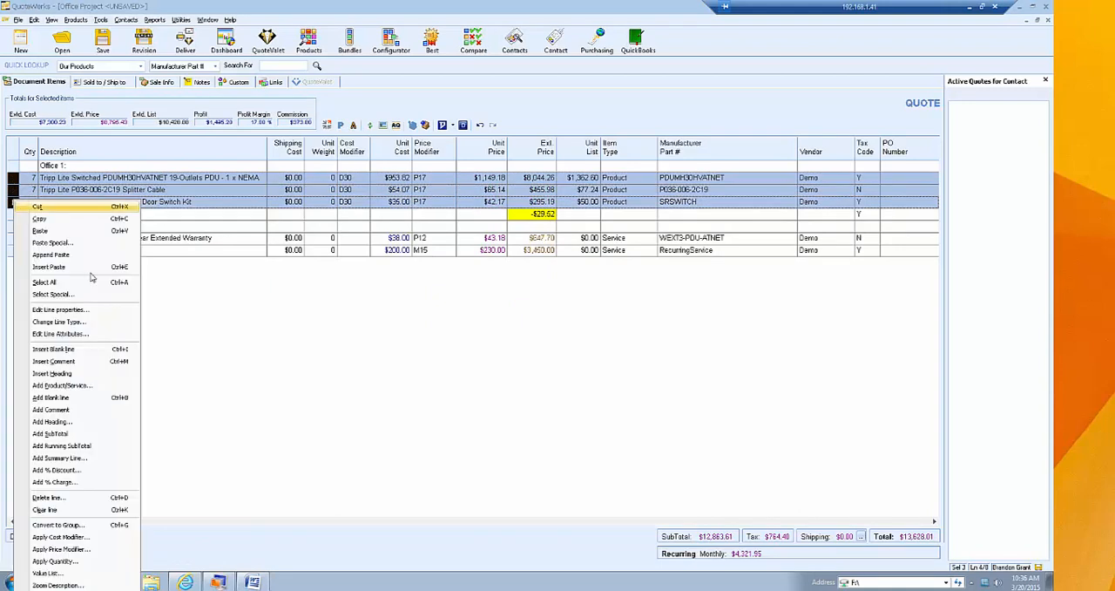
{"action": "left_click", "coordinate": [105, 337]}
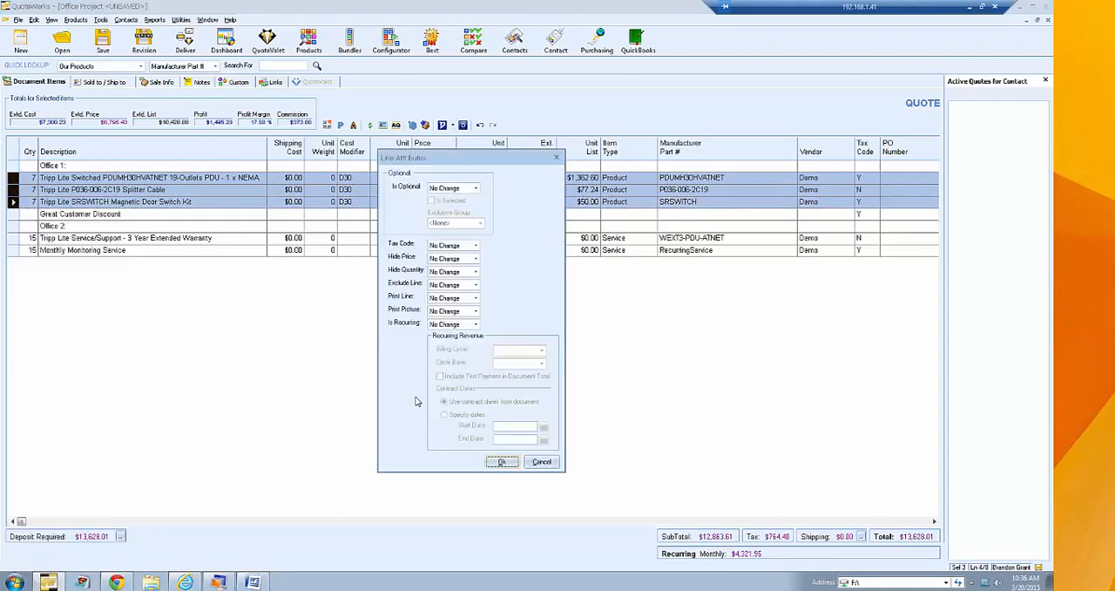
{"action": "left_click", "coordinate": [471, 299]}
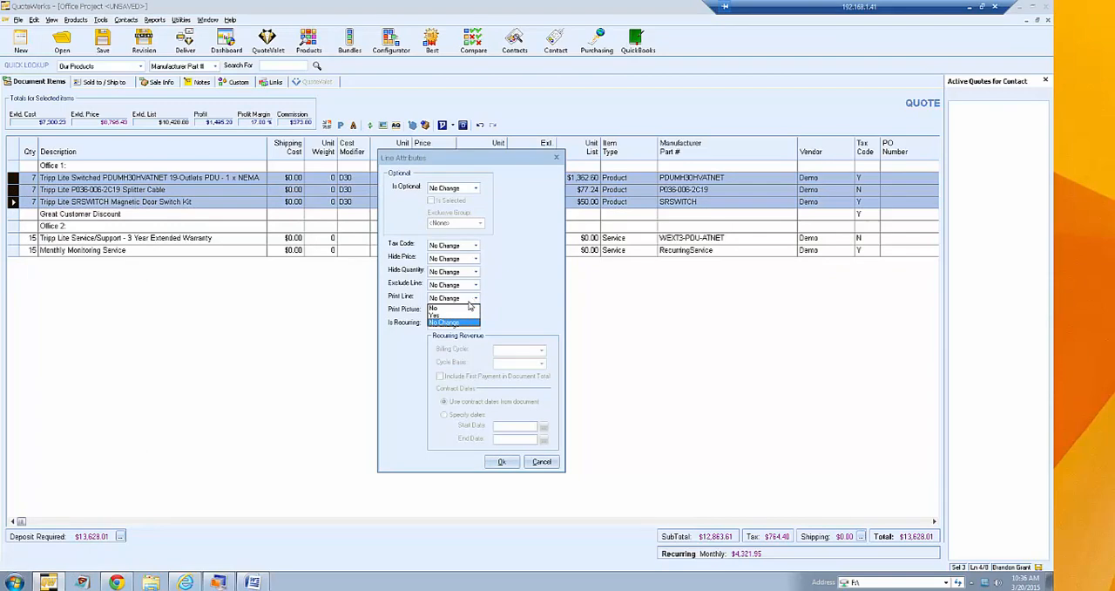
{"action": "left_click", "coordinate": [460, 315]}
{"action": "left_click", "coordinate": [501, 462]}
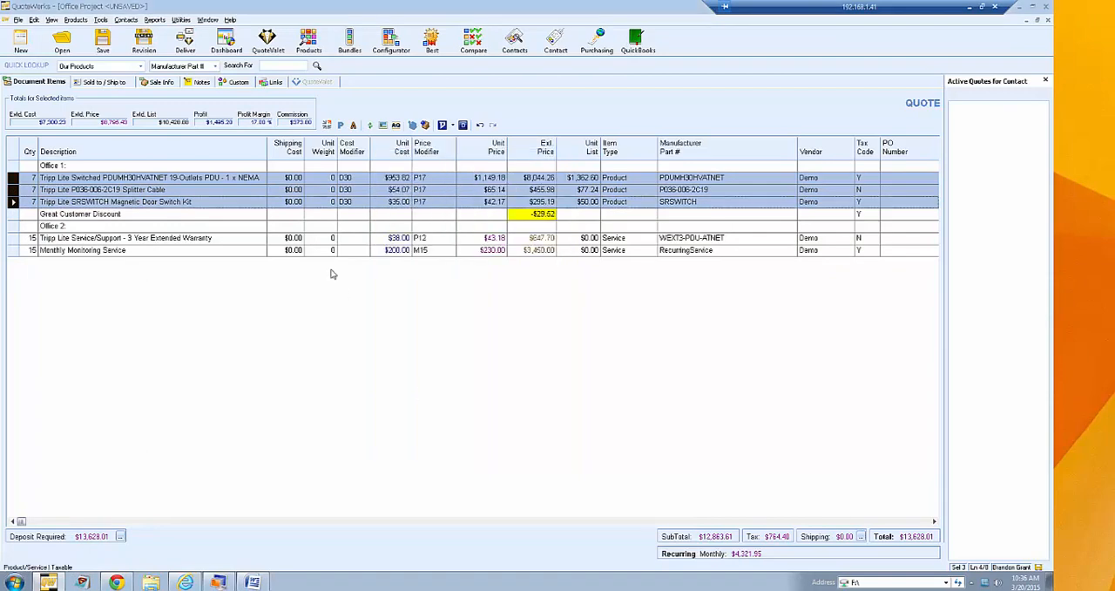
- Start converting the three Tripp Lite lines under Office 1 to a group with recurring amounts, including the first payment in the document total
{"action": "left_click", "coordinate": [212, 189]}
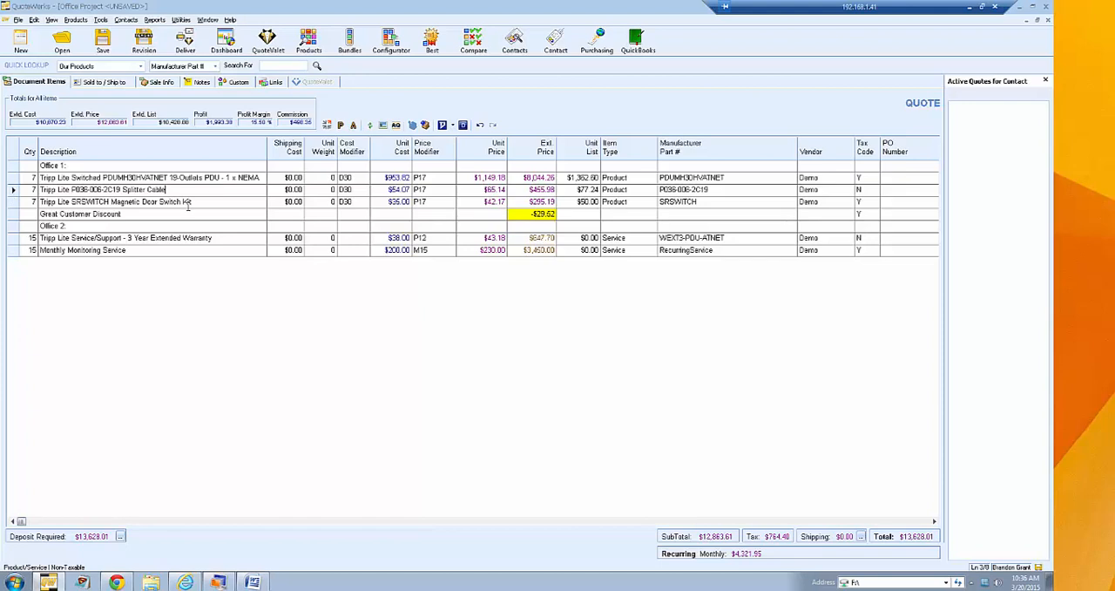
{"action": "left_click", "coordinate": [13, 177]}
{"action": "left_click", "coordinate": [13, 189], "text": "shift"}
{"action": "left_click", "coordinate": [13, 201], "text": "shift"}
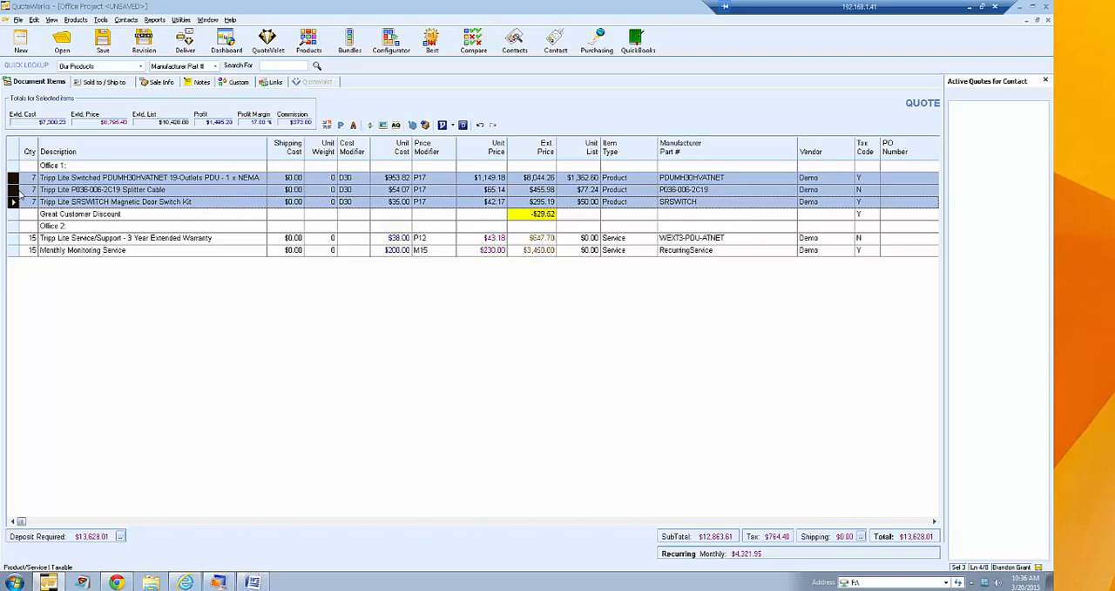
{"action": "key", "text": "ctrl+g"}
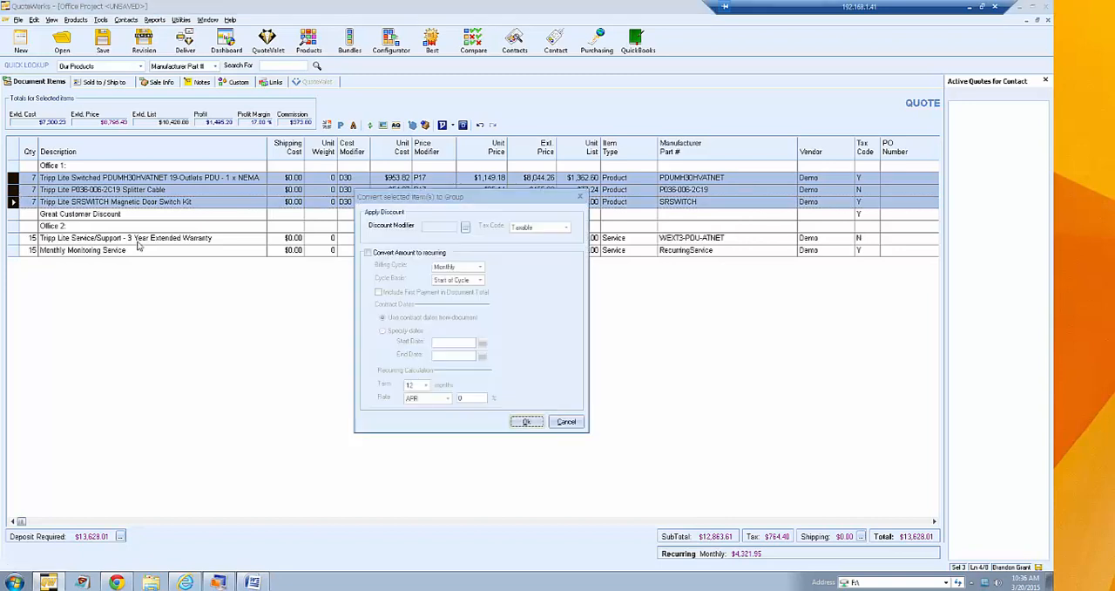
{"action": "left_click", "coordinate": [423, 254]}
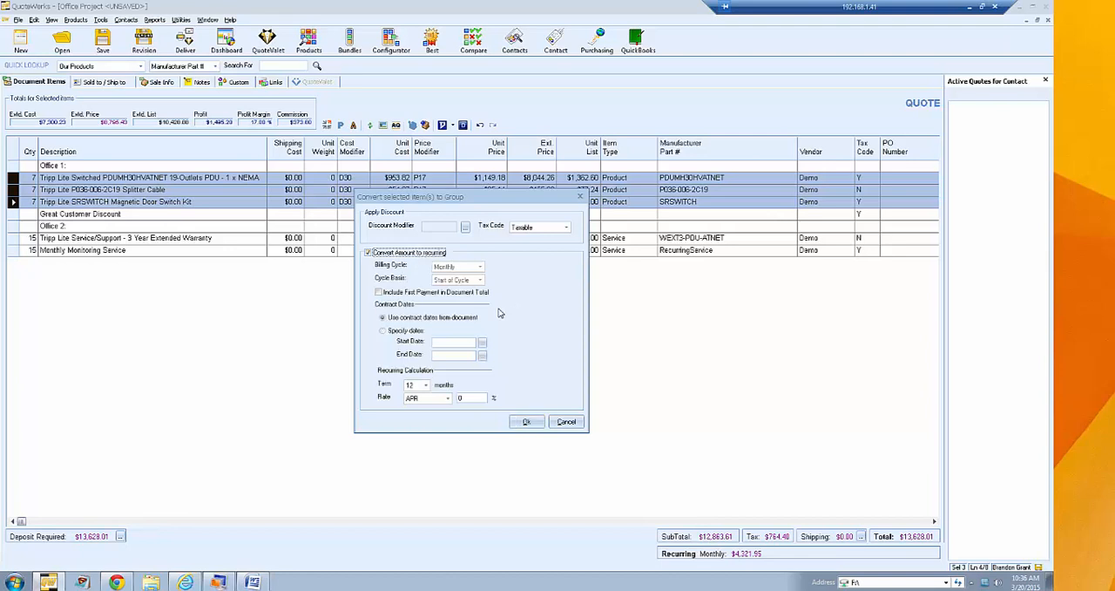
{"action": "left_click", "coordinate": [411, 294]}
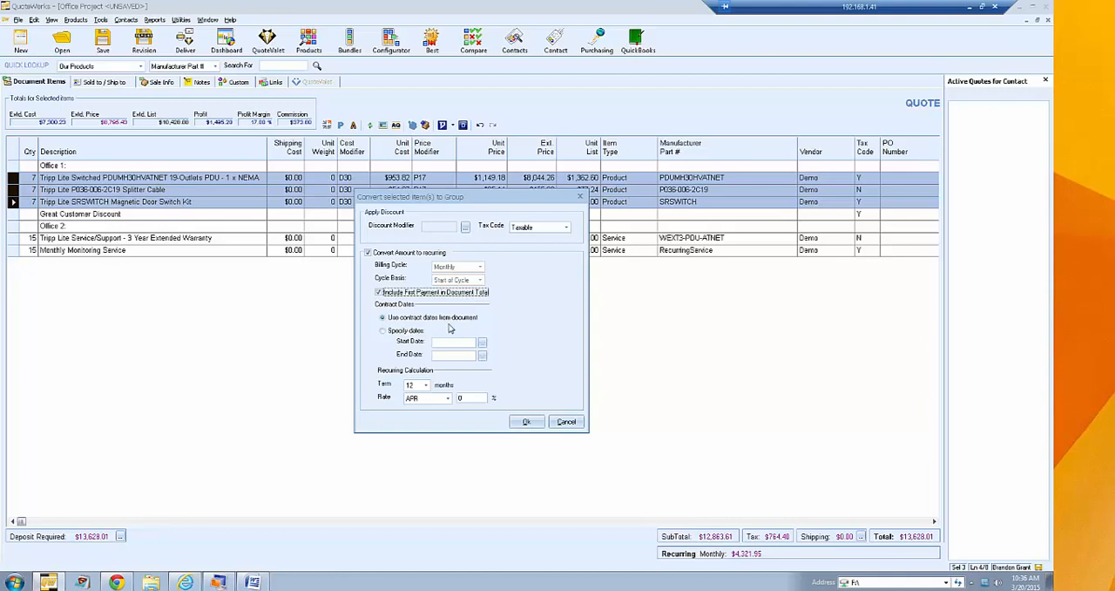
- Specify the group's contract dates with start date 3/20/2015 and end date 3/20/2016
{"action": "left_click", "coordinate": [406, 331]}
{"action": "left_click", "coordinate": [481, 342]}
{"action": "left_click", "coordinate": [480, 396]}
{"action": "left_click", "coordinate": [481, 342]}
{"action": "left_click", "coordinate": [531, 376]}
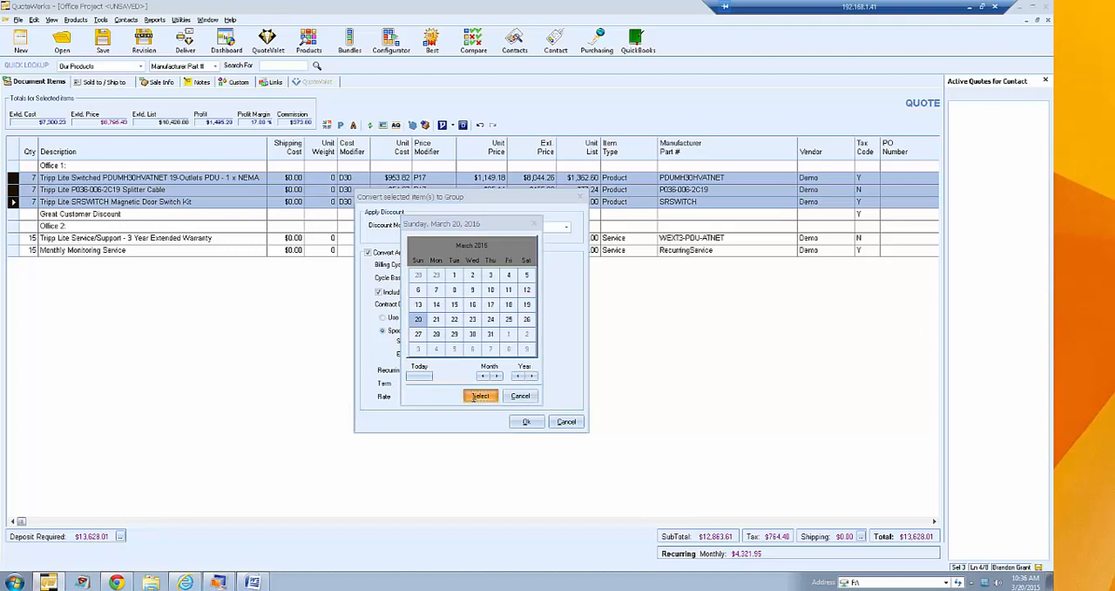
{"action": "left_click", "coordinate": [480, 396]}
- Set the recurring calculation to a 24-month term at 5% APR and create the group
{"action": "left_click", "coordinate": [426, 385]}
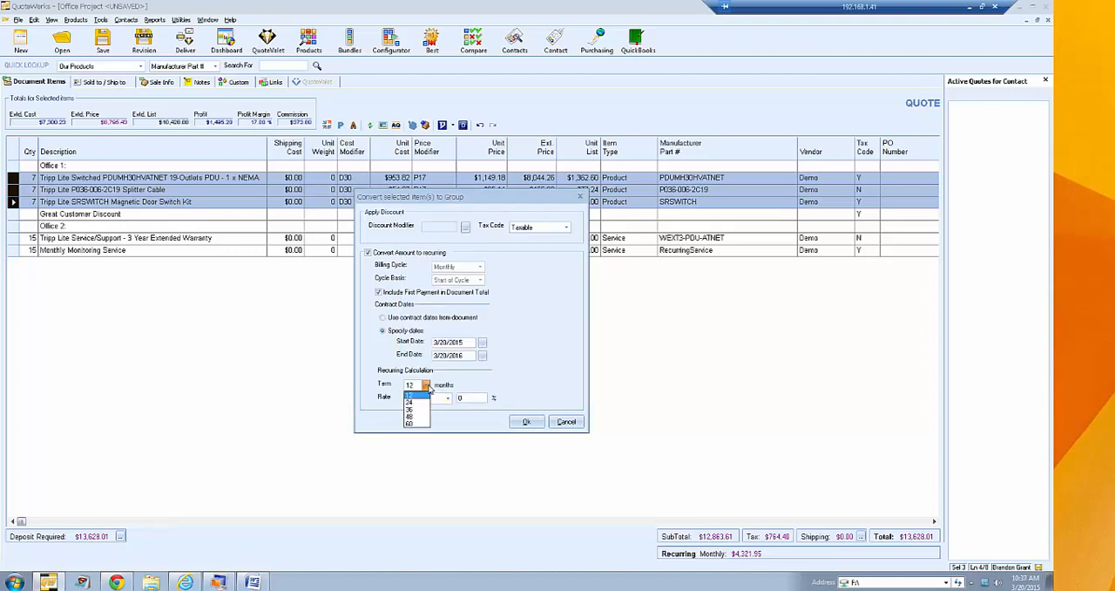
{"action": "left_click", "coordinate": [410, 402]}
{"action": "left_click", "coordinate": [448, 398]}
{"action": "left_click", "coordinate": [422, 409]}
{"action": "left_click_drag", "start_coordinate": [475, 399], "coordinate": [407, 400]}
{"action": "type", "text": "5"}
{"action": "left_click", "coordinate": [527, 421]}
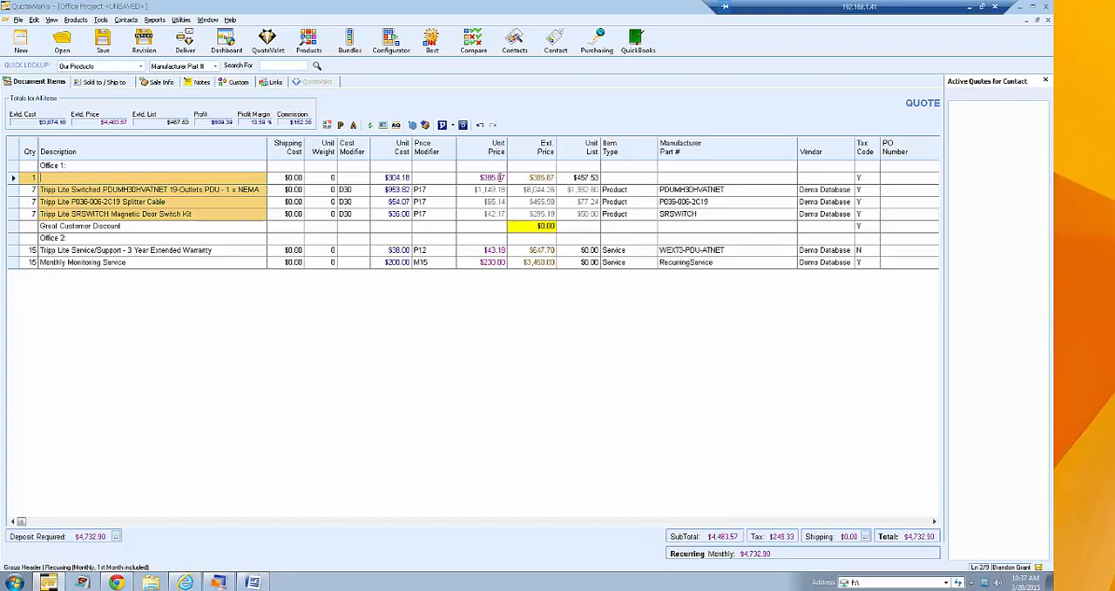
- Enter "Tripp Lite Package" as the group header's description, and delete that header line to dissolve the recurring group
{"action": "type", "text": "Tripp Lite Package"}
{"action": "left_click", "coordinate": [91, 201]}
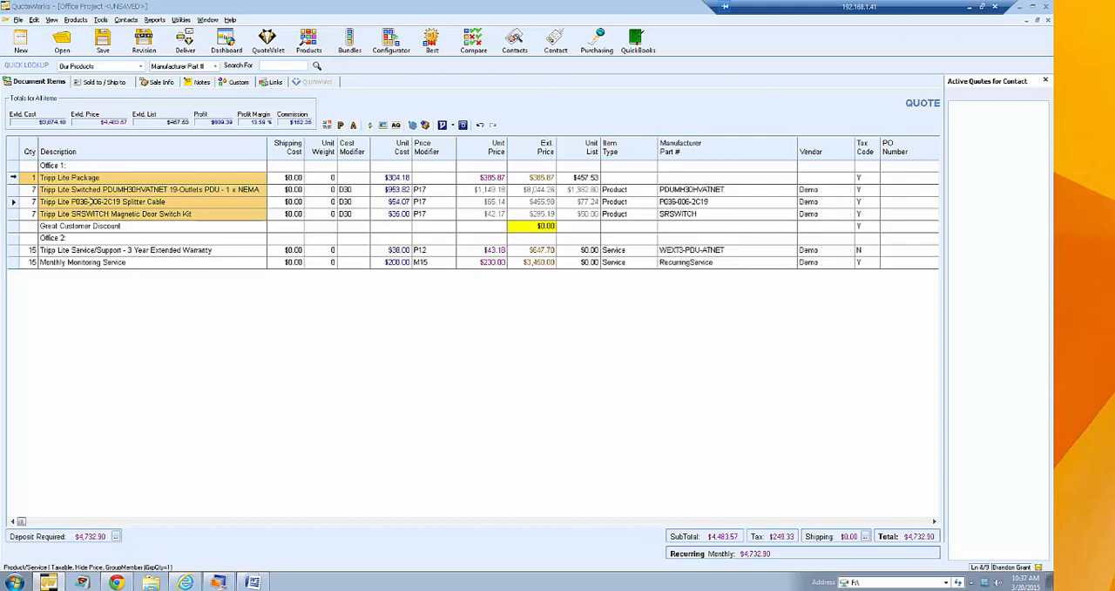
{"action": "left_click", "coordinate": [13, 177]}
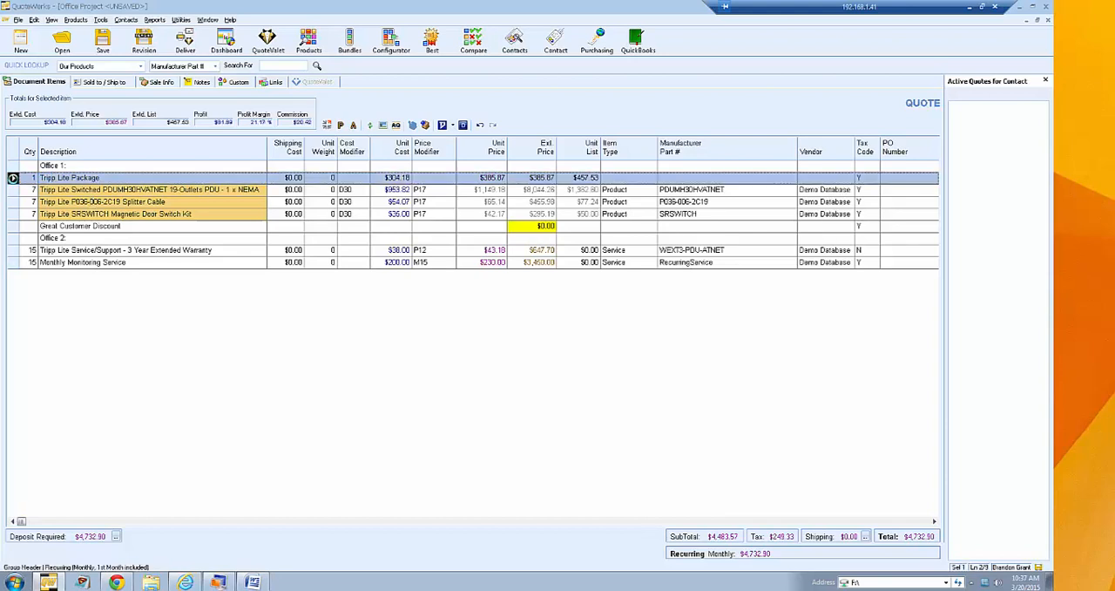
{"action": "key", "text": "Delete"}
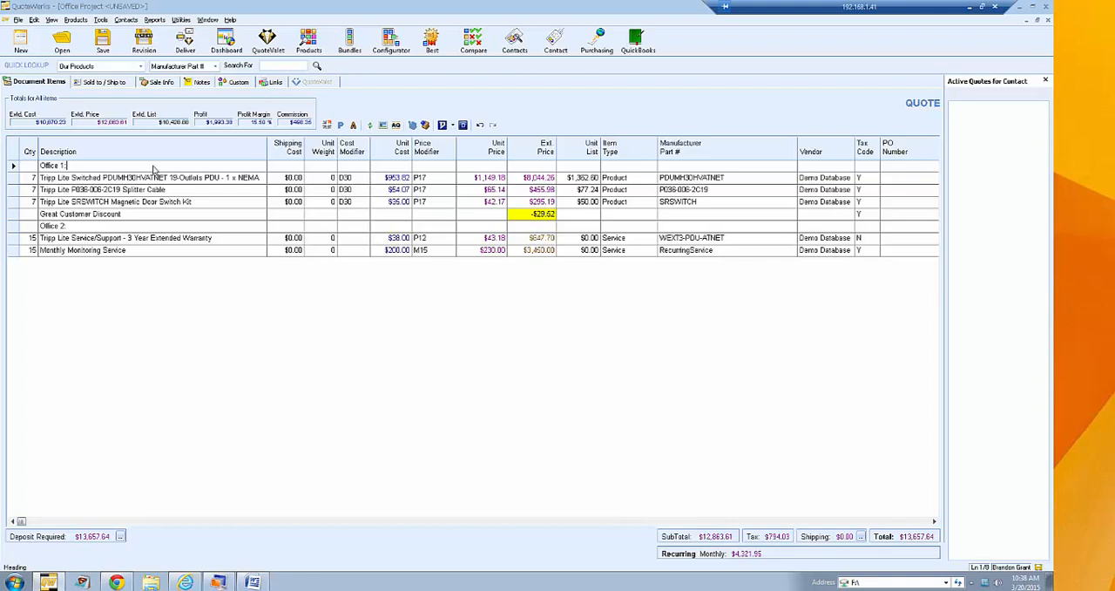
- Review the document column setup, toggling the Item Type column's visibility off and back on
{"action": "left_click", "coordinate": [53, 20]}
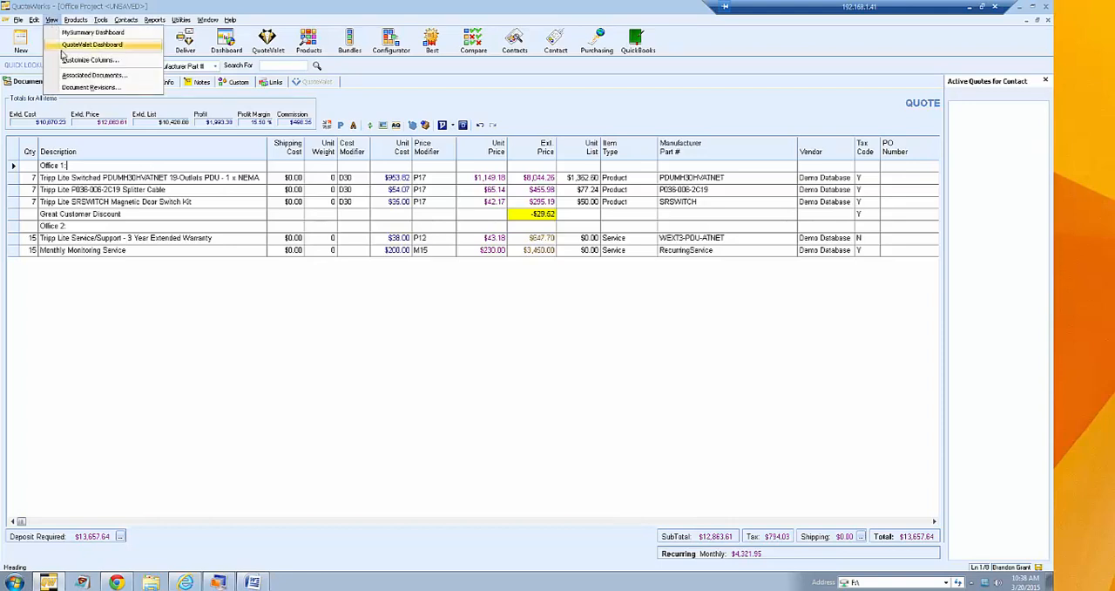
{"action": "left_click", "coordinate": [135, 63]}
{"action": "left_click_drag", "start_coordinate": [501, 257], "coordinate": [500, 375]}
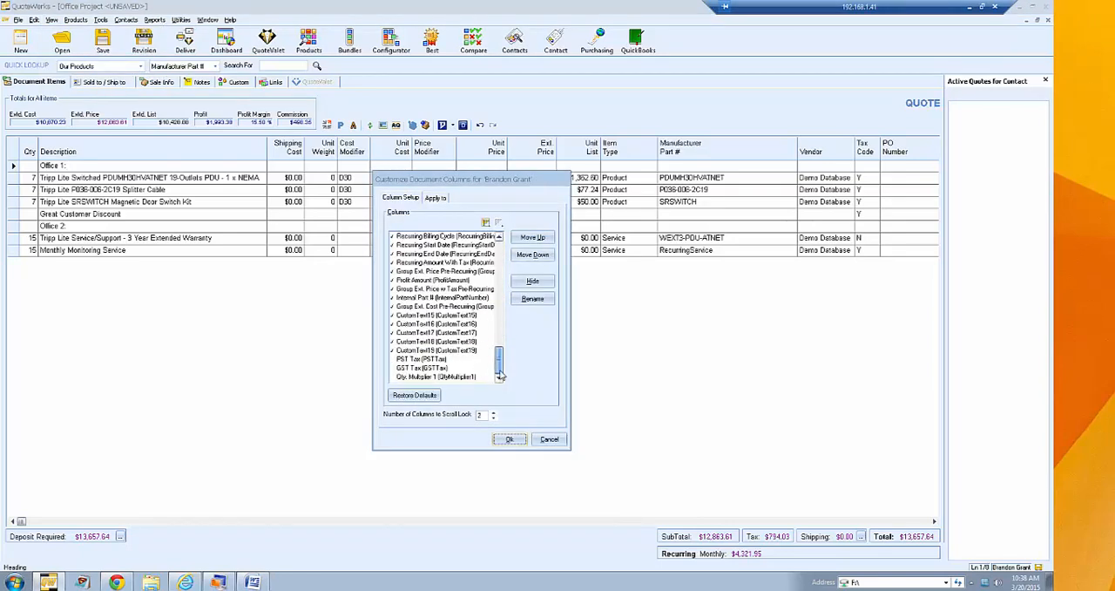
{"action": "left_click_drag", "start_coordinate": [501, 375], "coordinate": [502, 243]}
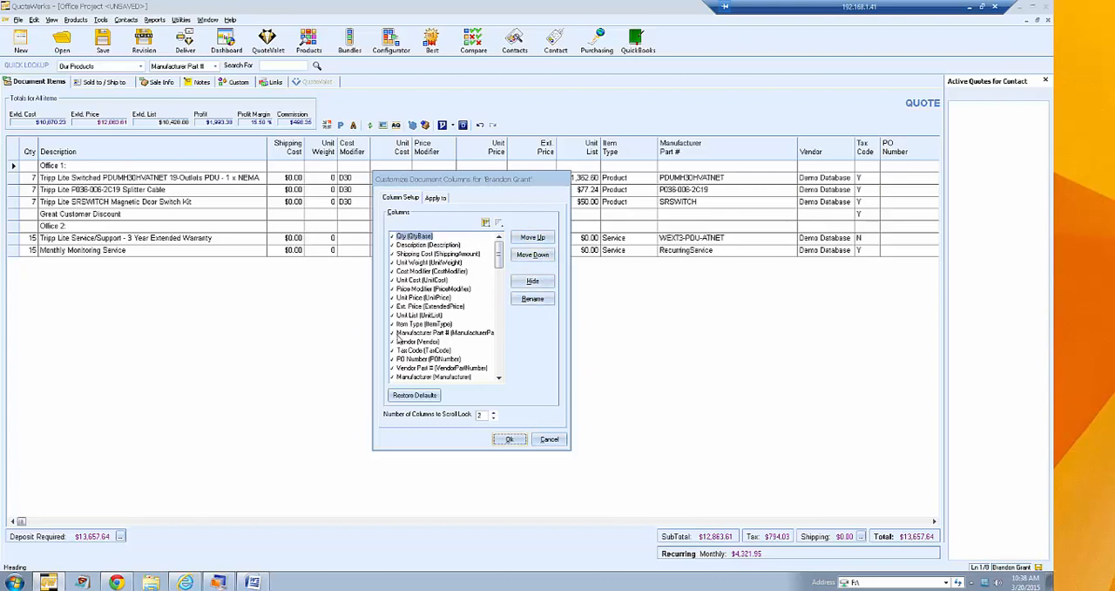
{"action": "left_click", "coordinate": [401, 323]}
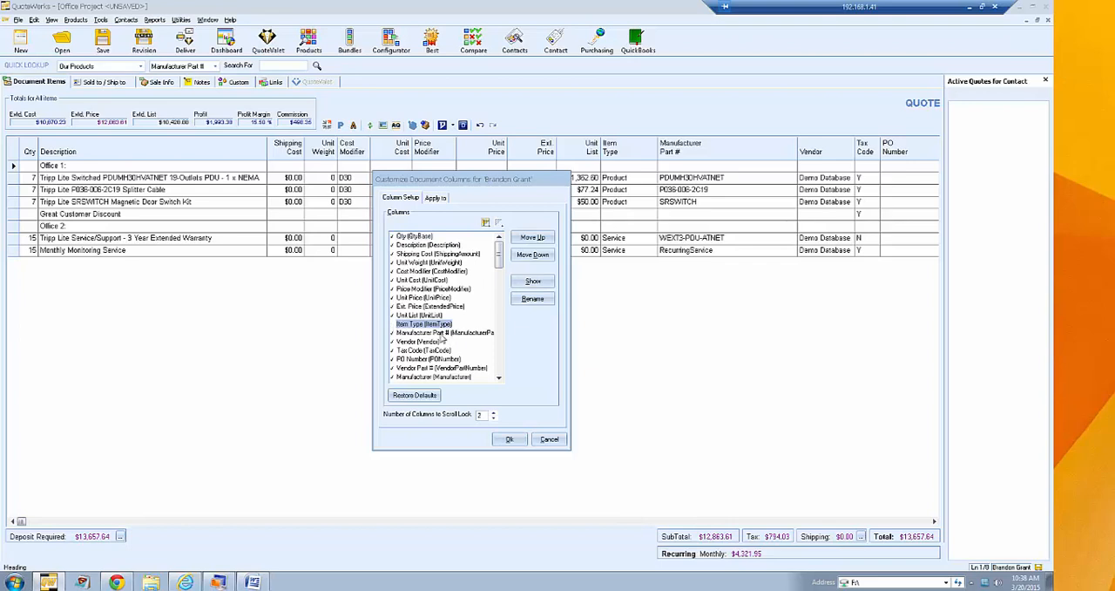
{"action": "left_click", "coordinate": [393, 324]}
{"action": "left_click", "coordinate": [393, 324]}
{"action": "left_click", "coordinate": [508, 440]}
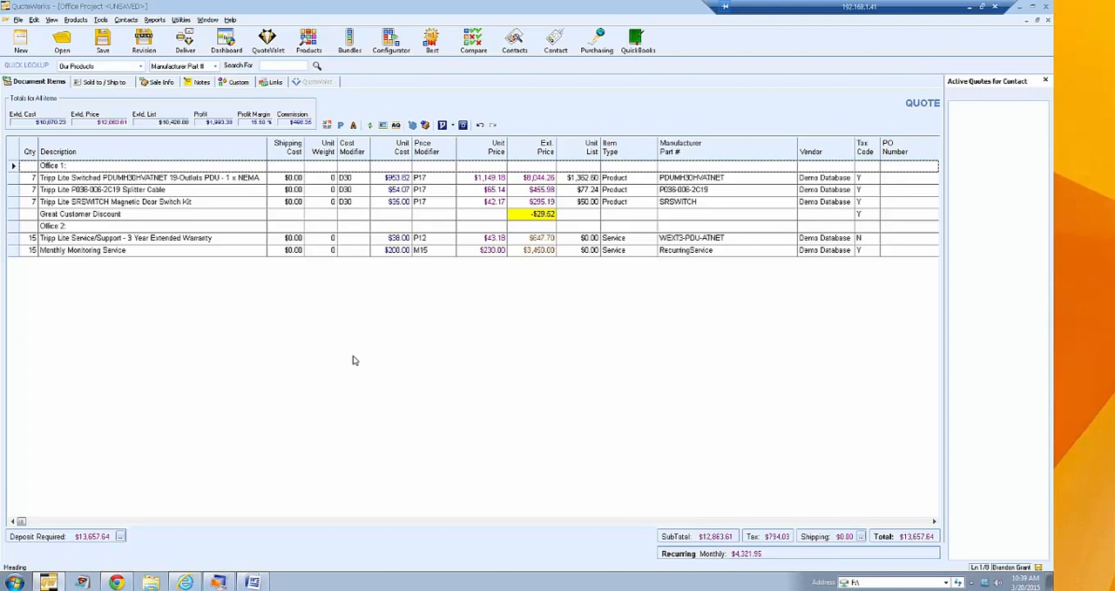
{"action": "left_click", "coordinate": [179, 21]}
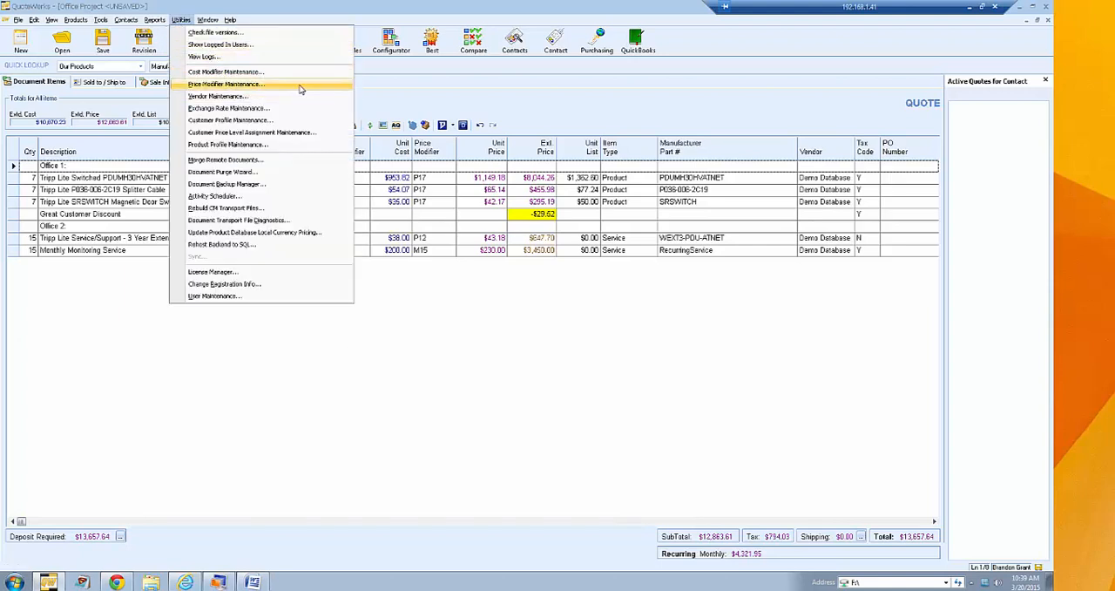
{"action": "left_click", "coordinate": [493, 103]}
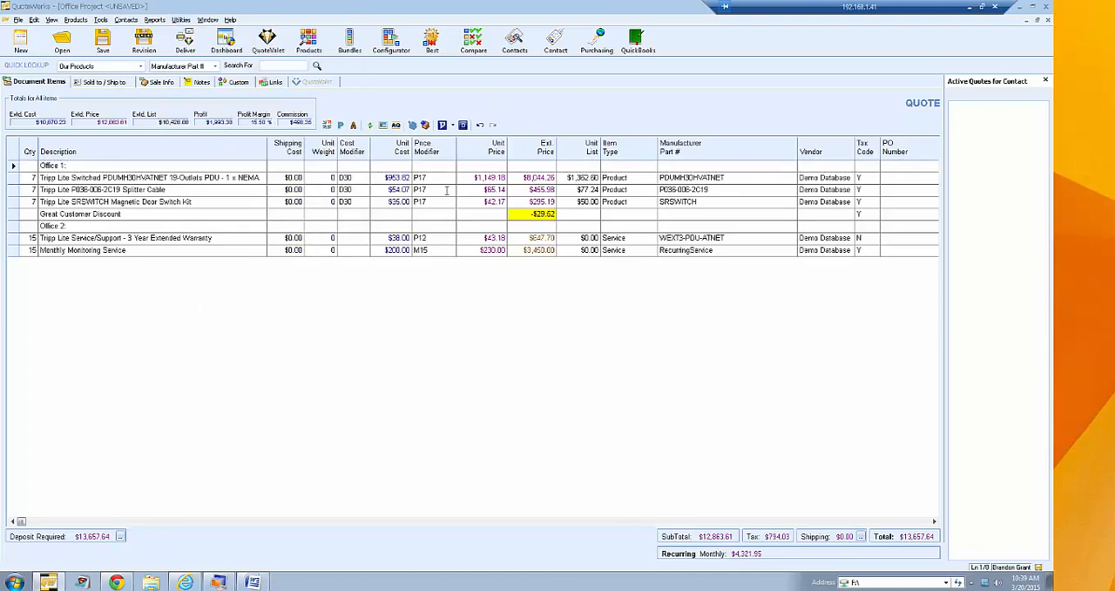
- Compare the Tripp Lite line item fields with the Demo Database values in the Refresh/Update tool, without updating anything
{"action": "left_click", "coordinate": [77, 162]}
{"action": "left_click", "coordinate": [367, 127]}
{"action": "scroll", "coordinate": [720, 174], "scroll_direction": "down", "scroll_amount": 1}
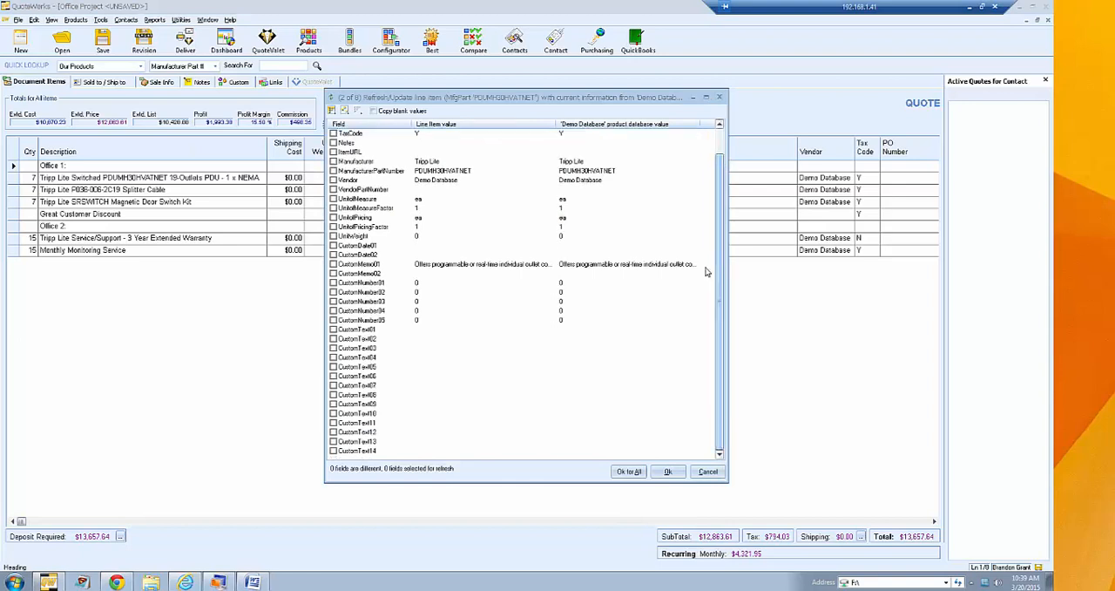
{"action": "left_click", "coordinate": [708, 473]}
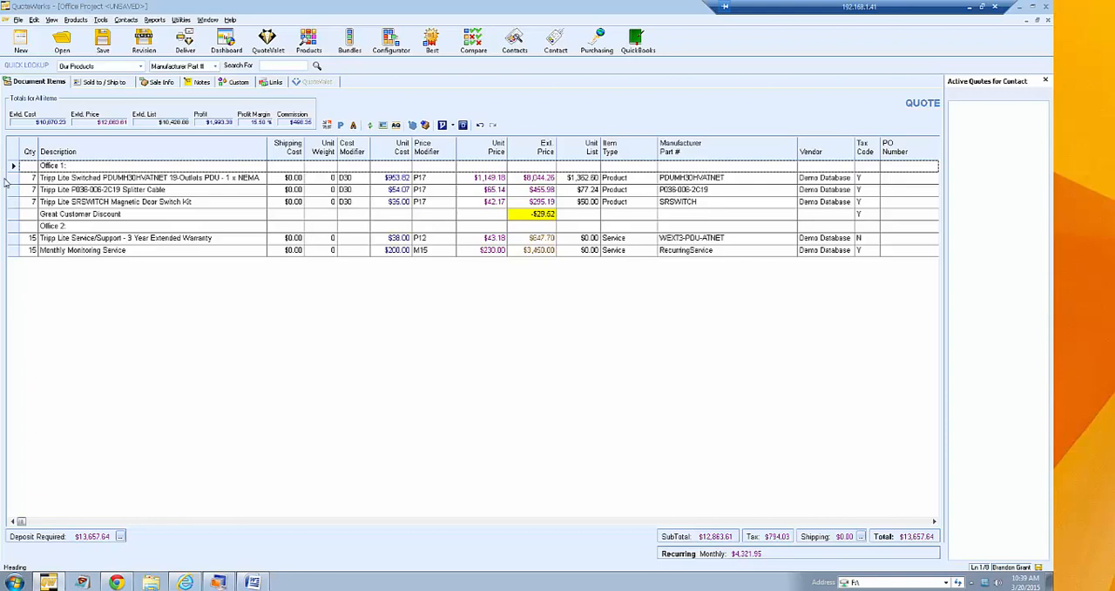
- Reduce the grid's row height and move the 3 Year Extended Warranty line directly below the Switched PDU line in Office 1
{"action": "left_click_drag", "start_coordinate": [13, 183], "coordinate": [13, 181]}
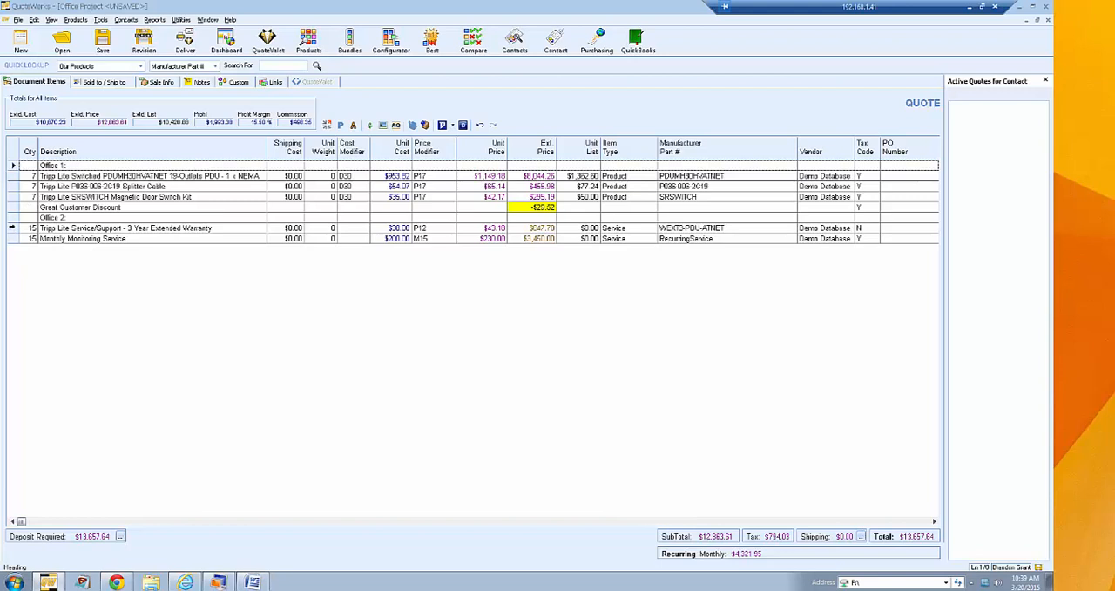
{"action": "left_click", "coordinate": [13, 227]}
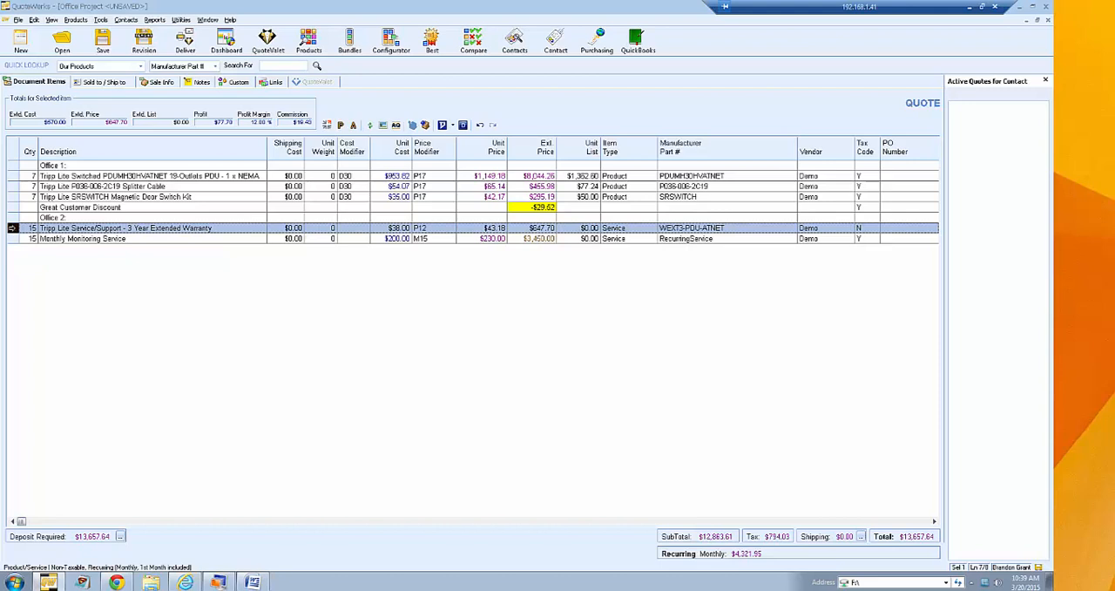
{"action": "left_click_drag", "start_coordinate": [12, 228], "coordinate": [15, 186]}
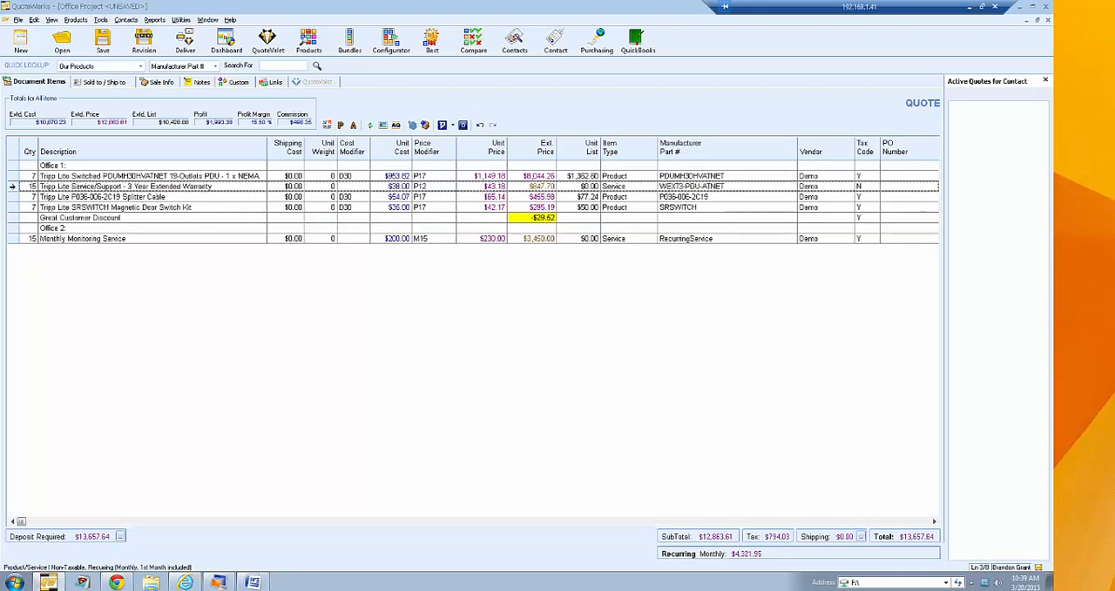
- Move the 3 Year Extended Warranty line to the end of Office 2, below Monthly Monitoring Service
{"action": "left_click", "coordinate": [12, 185]}
{"action": "left_click_drag", "start_coordinate": [12, 185], "coordinate": [18, 289]}
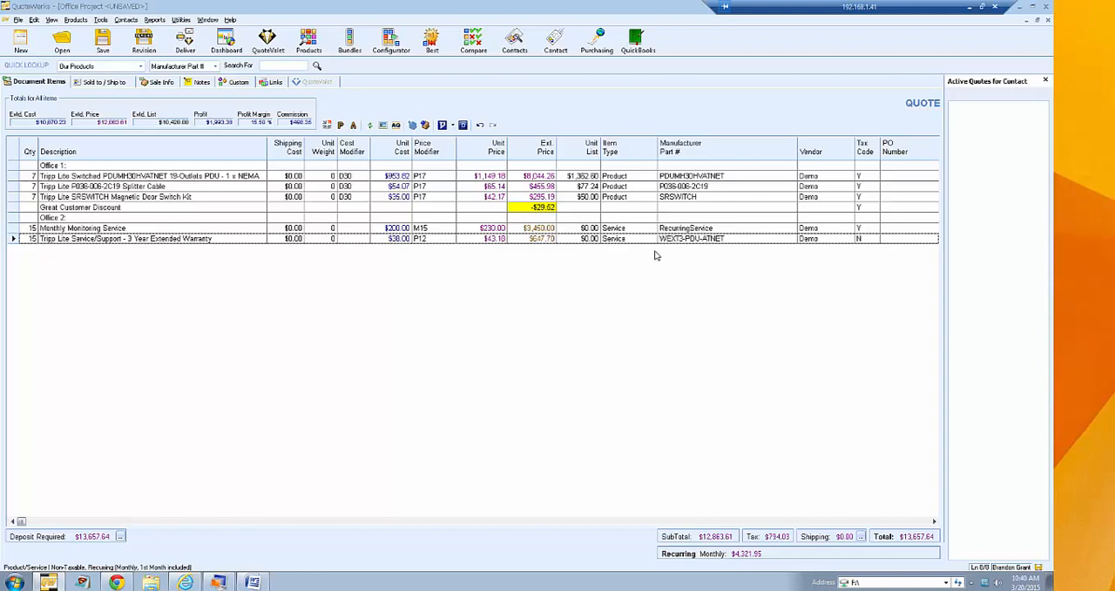
- Rename the "Sold to" label in the contact section to "Customer" and return to the document items
{"action": "left_click", "coordinate": [236, 84]}
{"action": "left_click", "coordinate": [160, 84]}
{"action": "left_click", "coordinate": [123, 87]}
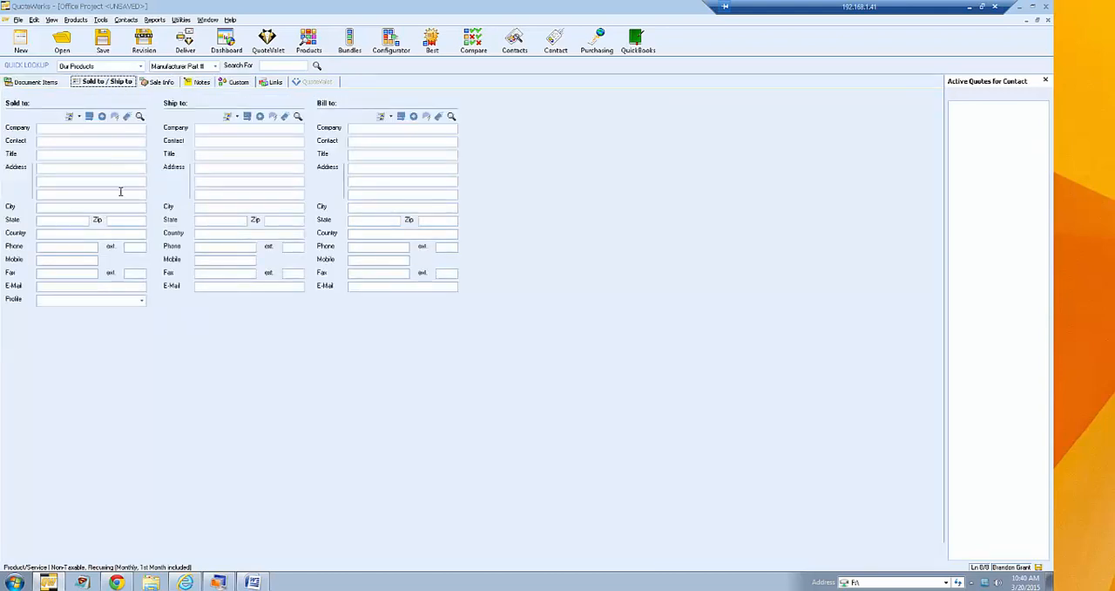
{"action": "double_click", "coordinate": [18, 105]}
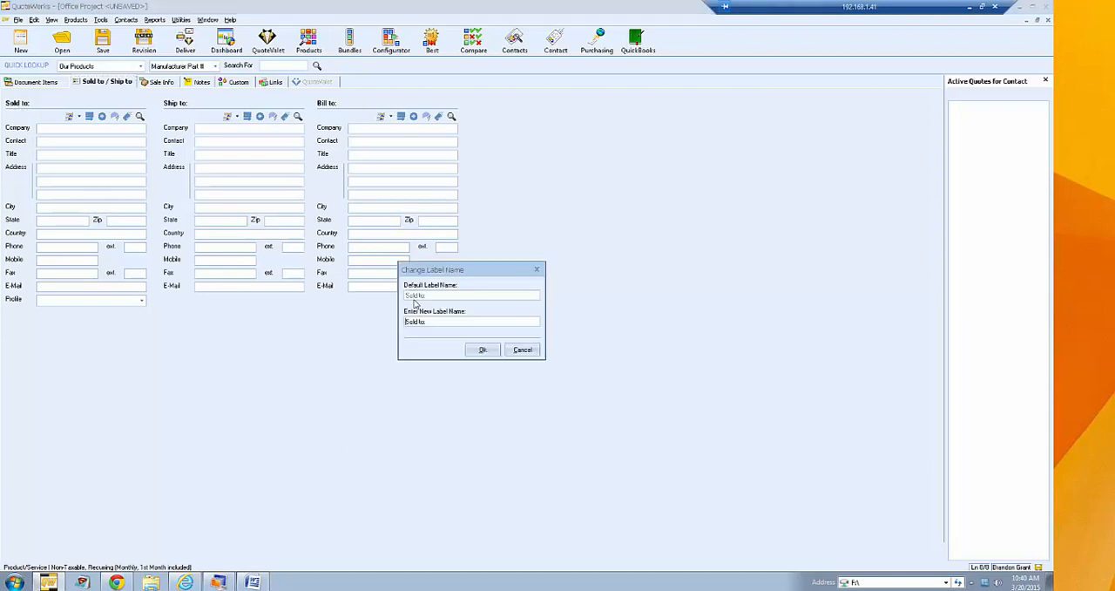
{"action": "left_click_drag", "start_coordinate": [428, 322], "coordinate": [351, 326]}
{"action": "type", "text": "Customer"}
{"action": "key", "text": "Return"}
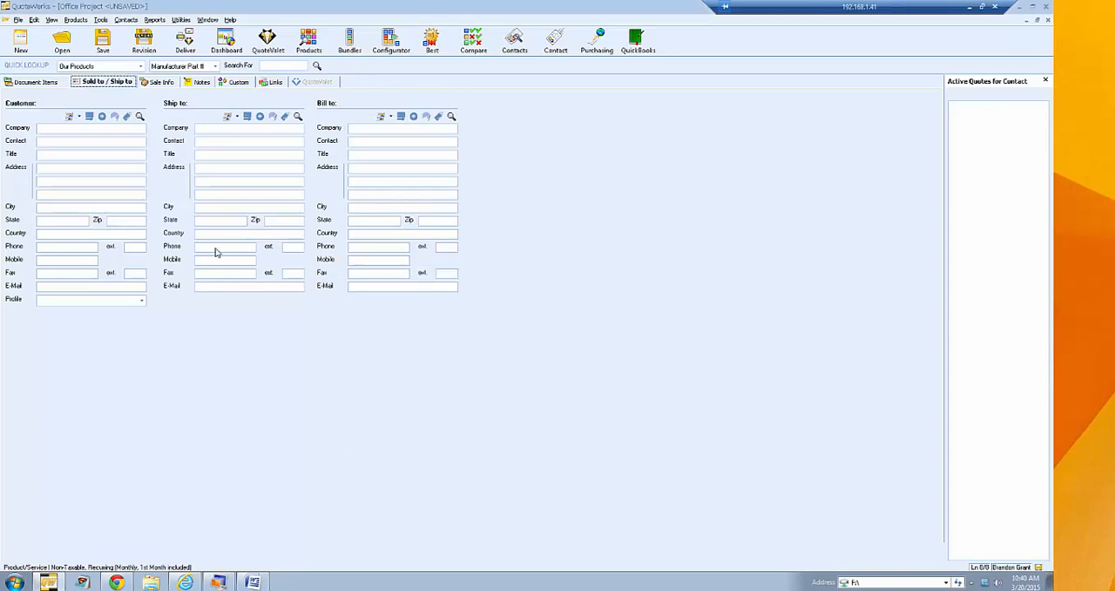
{"action": "left_click", "coordinate": [44, 83]}
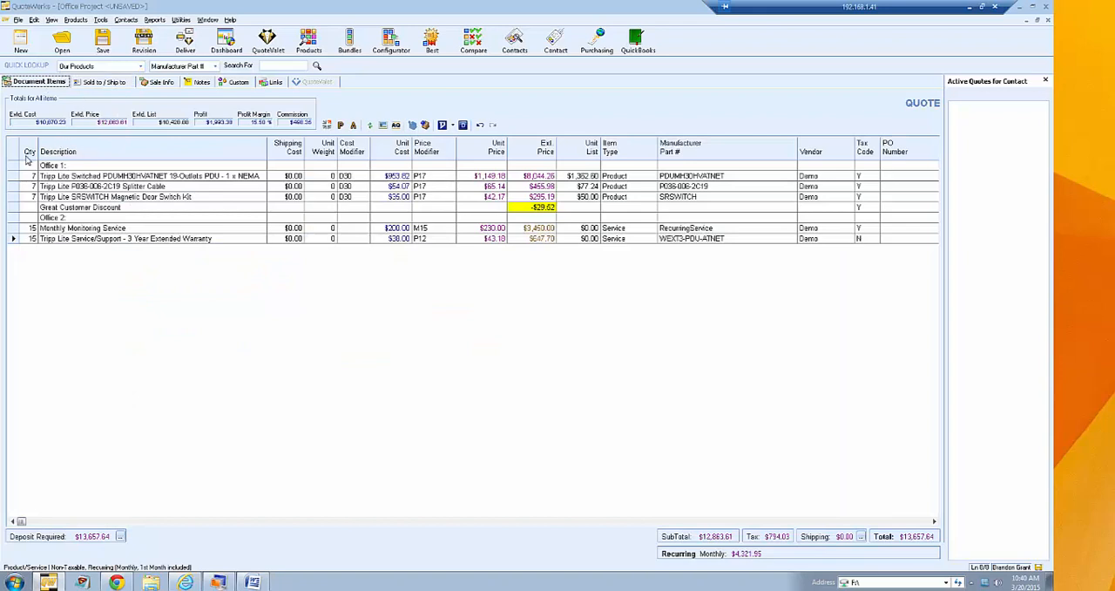
- Try applying the document column customization to selected users only, choosing Administrator and the sales user
{"action": "left_click", "coordinate": [52, 19]}
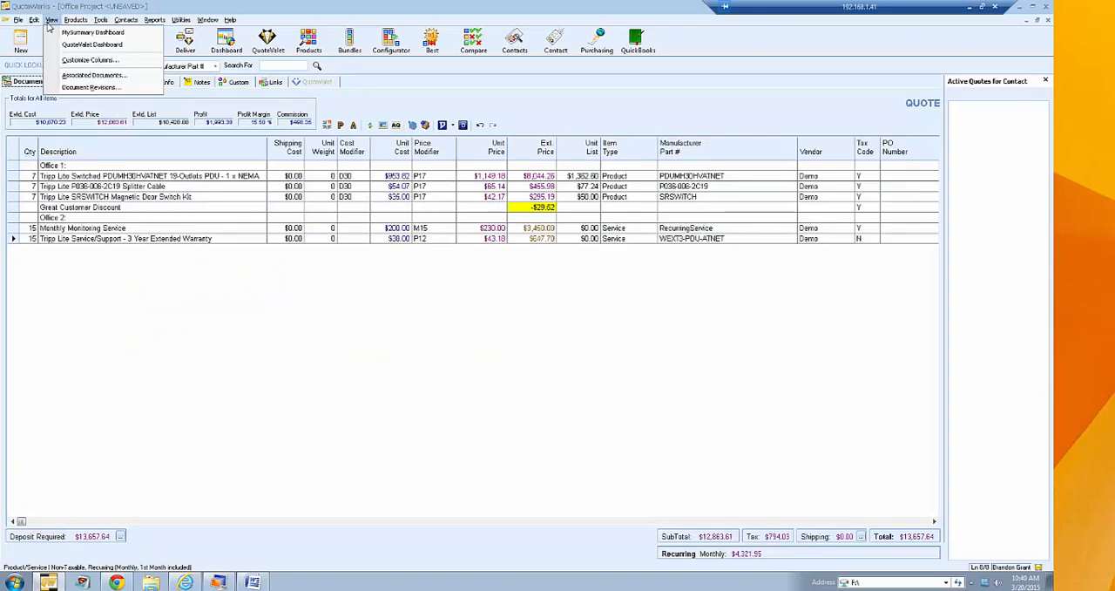
{"action": "left_click", "coordinate": [87, 63]}
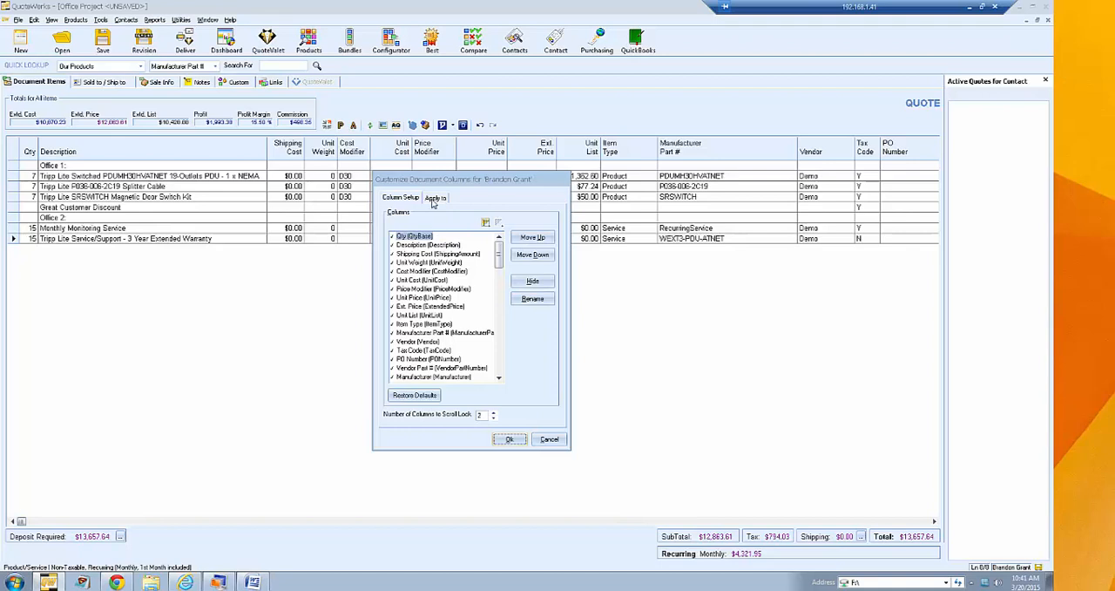
{"action": "left_click", "coordinate": [434, 199]}
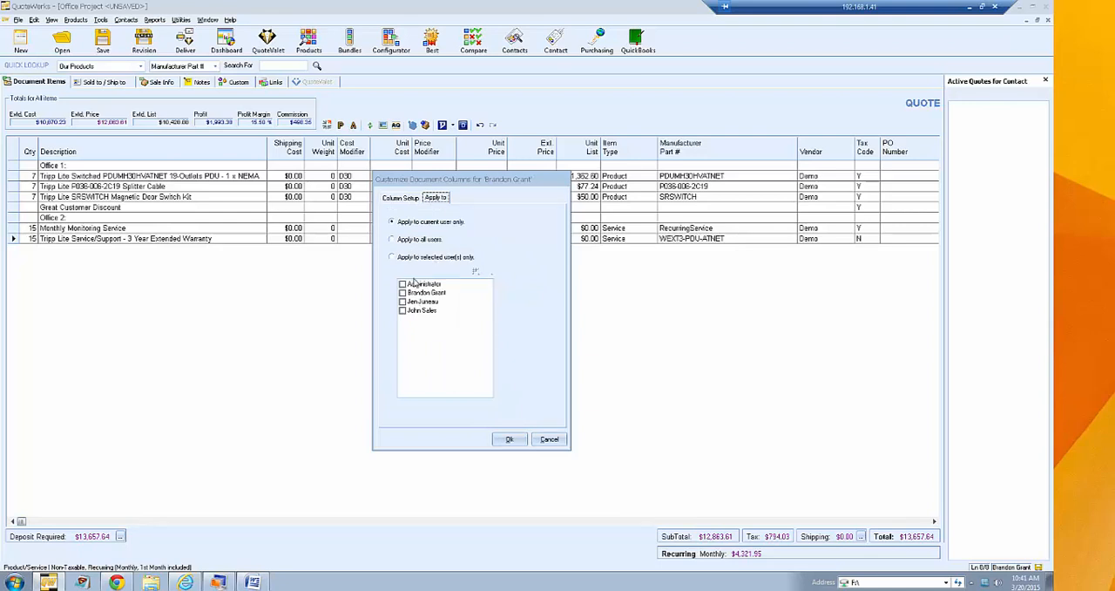
{"action": "left_click", "coordinate": [436, 257]}
{"action": "left_click", "coordinate": [403, 284]}
{"action": "left_click", "coordinate": [402, 310]}
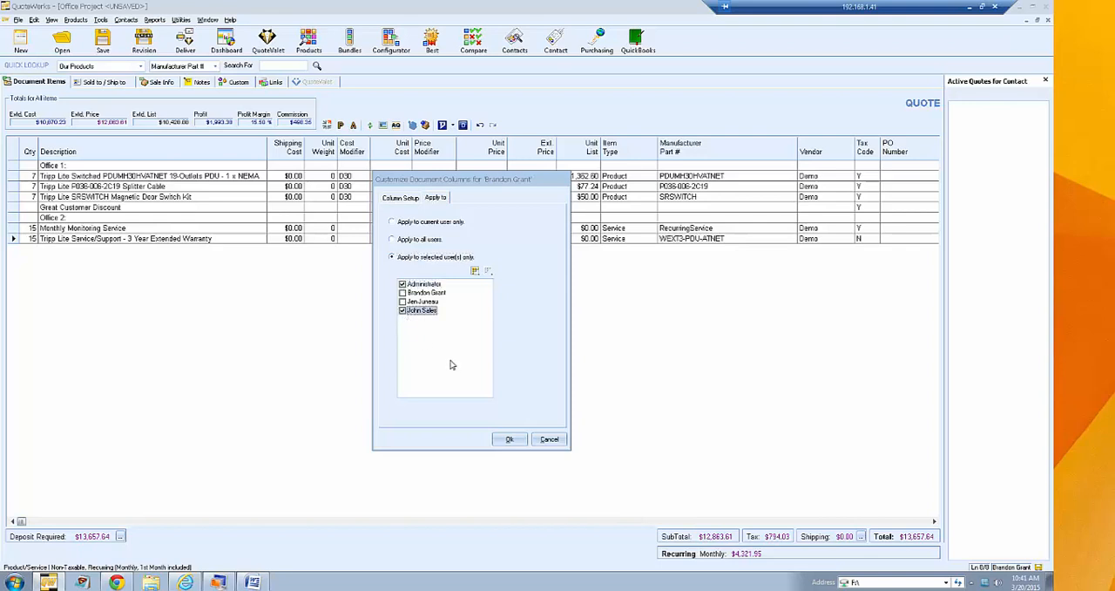
- Try the all-users scope for the column setup, return it to the current user only, and cancel the customization
{"action": "left_click", "coordinate": [422, 240]}
{"action": "left_click", "coordinate": [421, 223]}
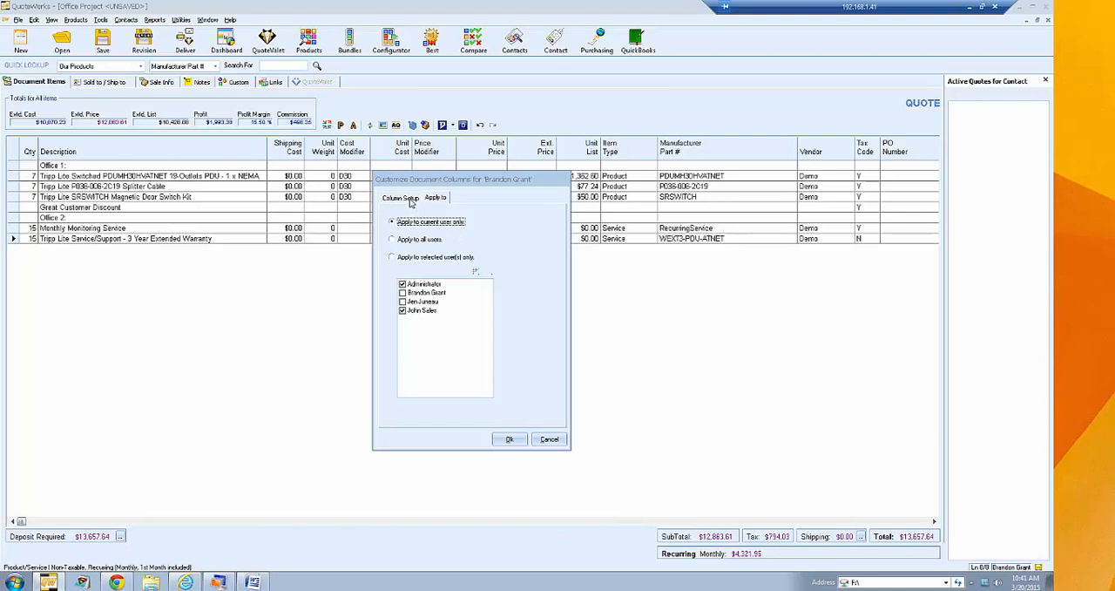
{"action": "left_click", "coordinate": [414, 202]}
{"action": "left_click", "coordinate": [436, 198]}
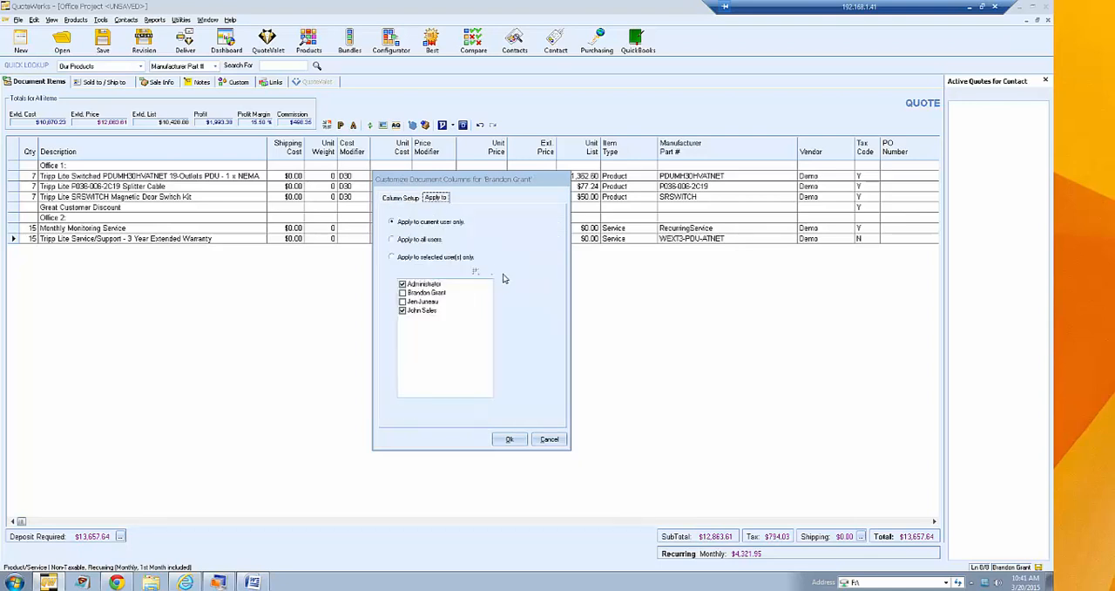
{"action": "left_click", "coordinate": [551, 439]}
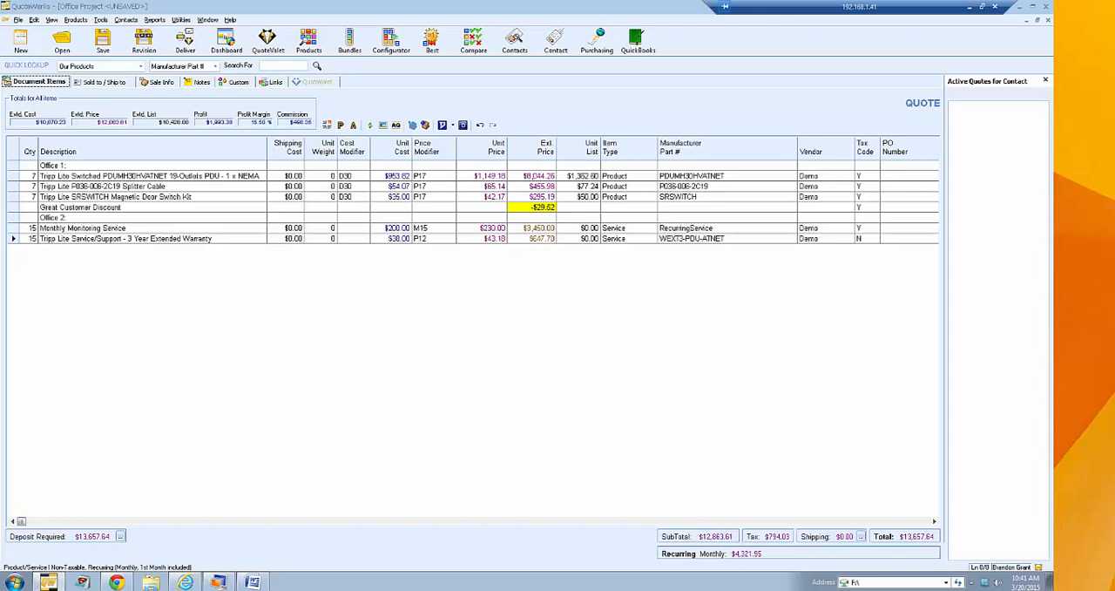
- Open the column customization for the document items grid
{"action": "left_click", "coordinate": [51, 20]}
{"action": "left_click", "coordinate": [74, 60]}
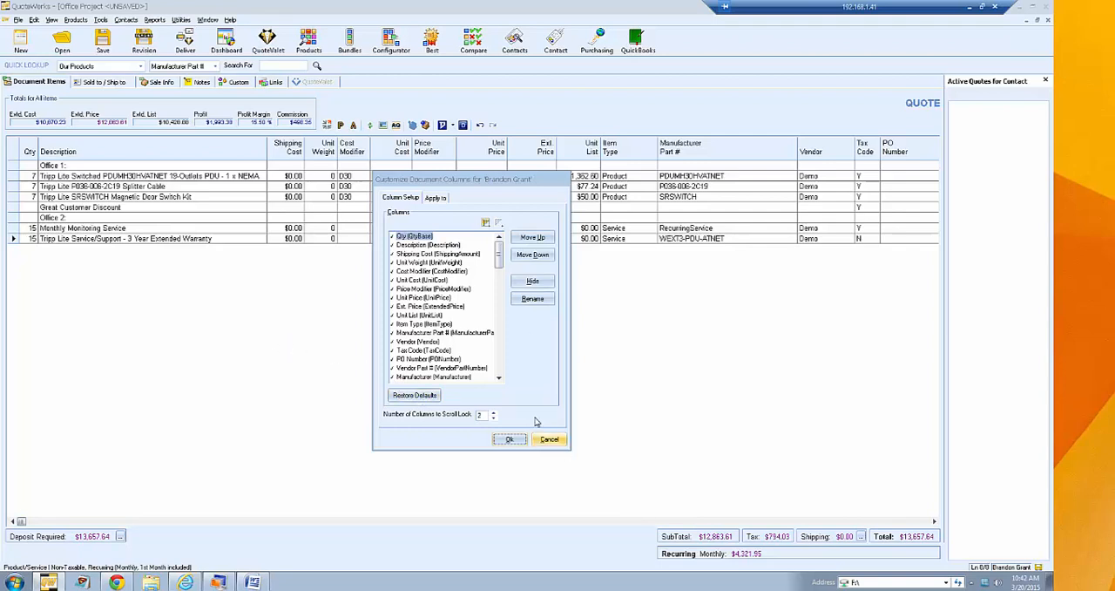
- Cancel the document column customization and open the menu customization
{"action": "left_click", "coordinate": [547, 441]}
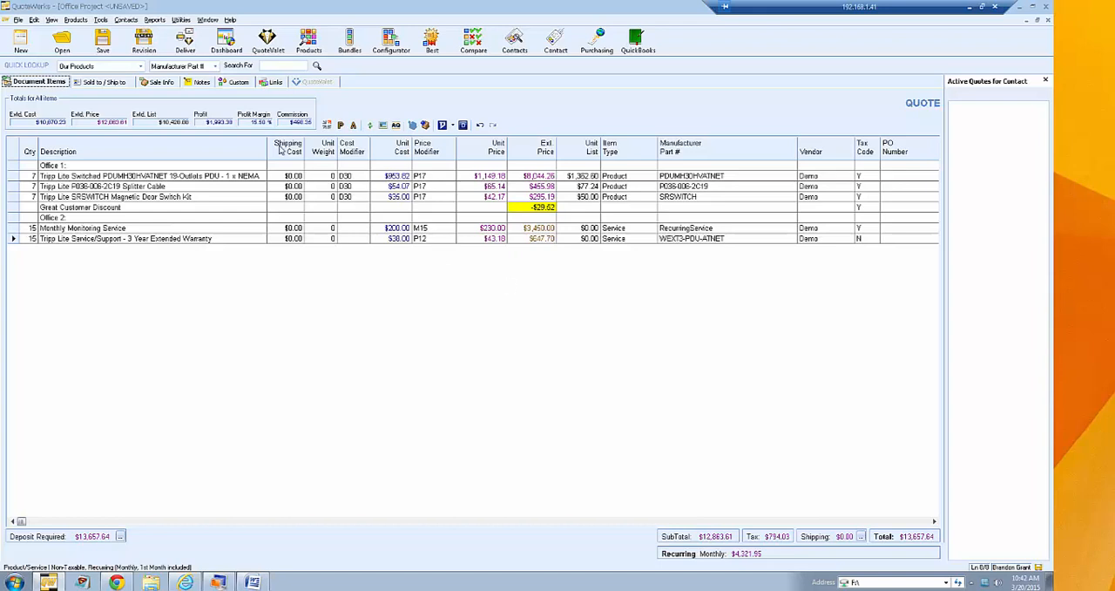
{"action": "left_click", "coordinate": [102, 21]}
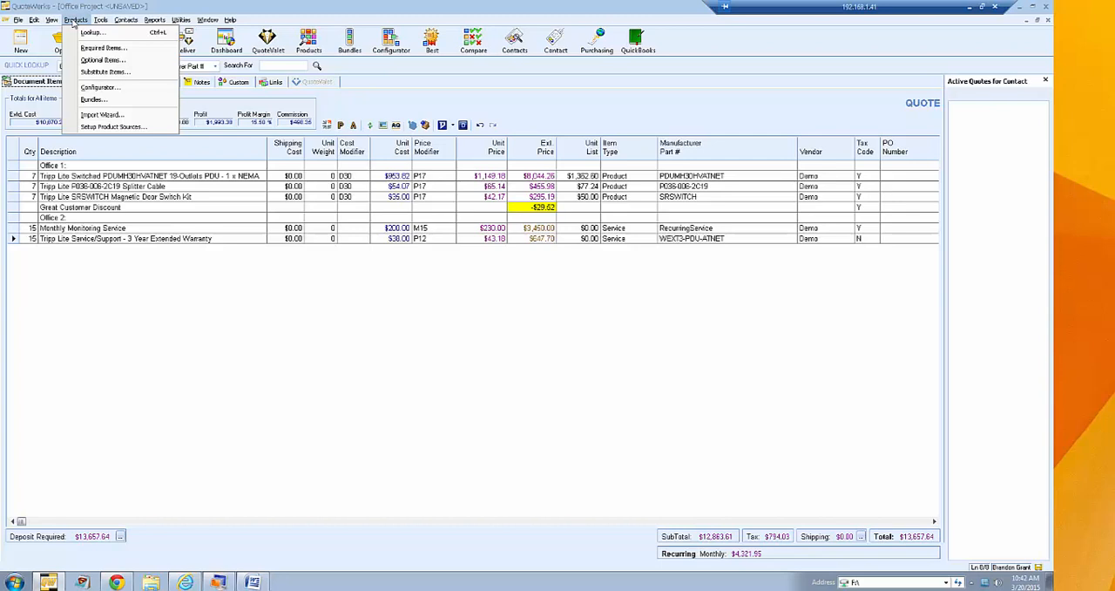
{"action": "mouse_move", "coordinate": [98, 23]}
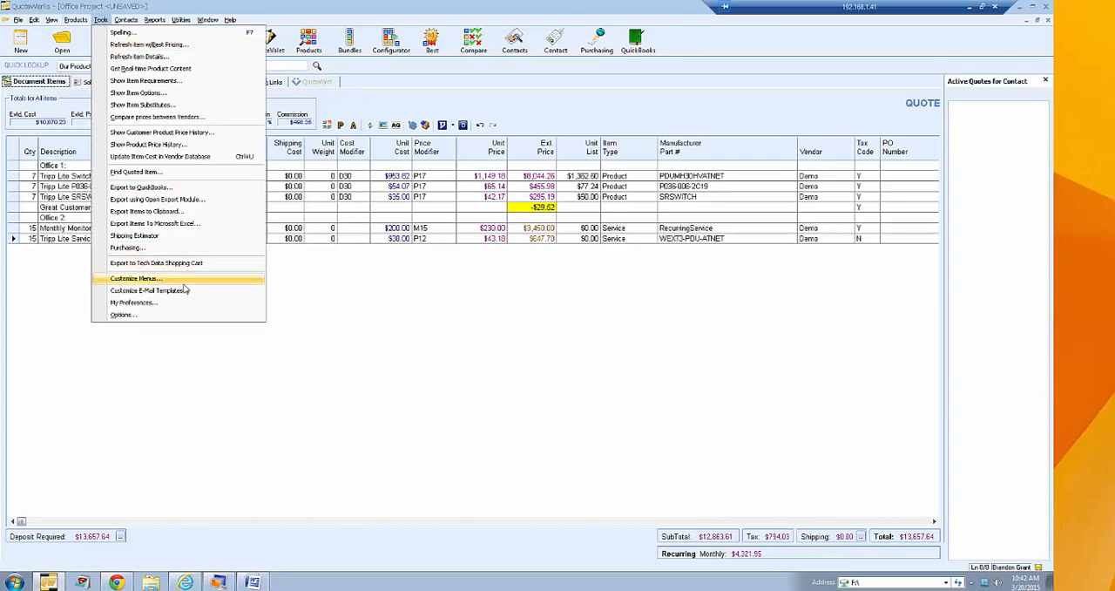
{"action": "left_click", "coordinate": [209, 281]}
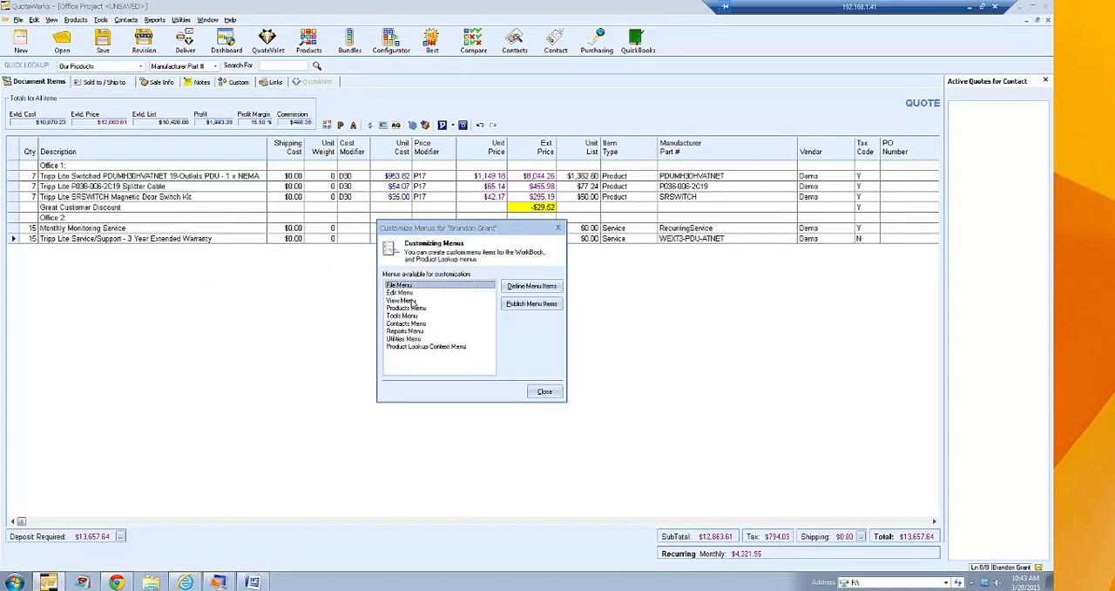
- Look through the customizable menus and open the defined menu items of the Tools Menu
{"action": "key", "text": "Down"}
{"action": "key", "text": "Down"}
{"action": "key", "text": "Down"}
{"action": "key", "text": "Down"}
{"action": "key", "text": "Down"}
{"action": "key", "text": "Down"}
{"action": "key", "text": "Down"}
{"action": "key", "text": "Down"}
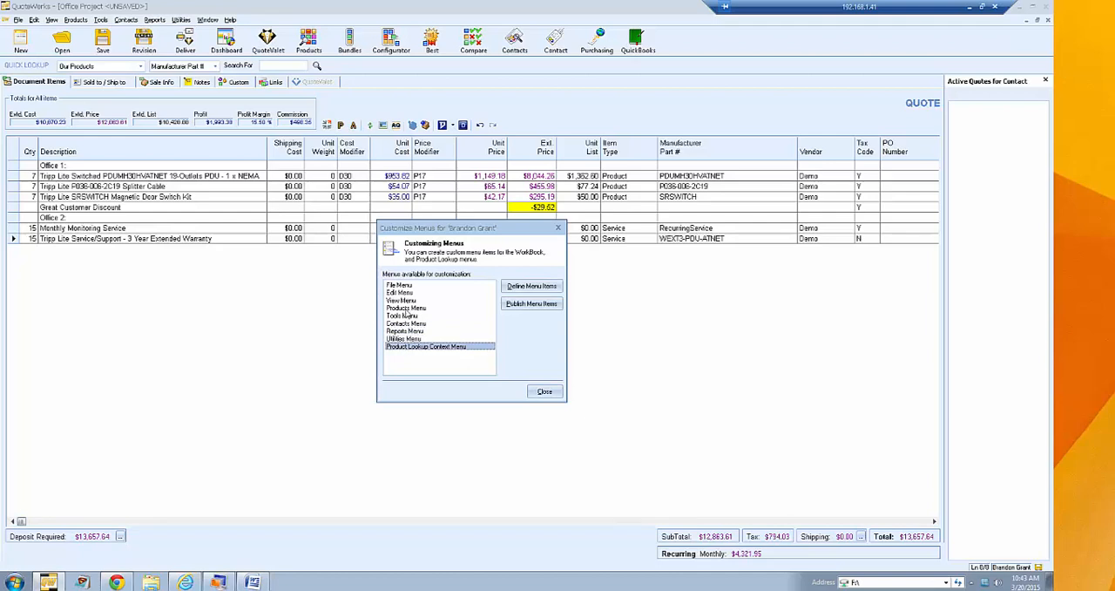
{"action": "left_click", "coordinate": [404, 318]}
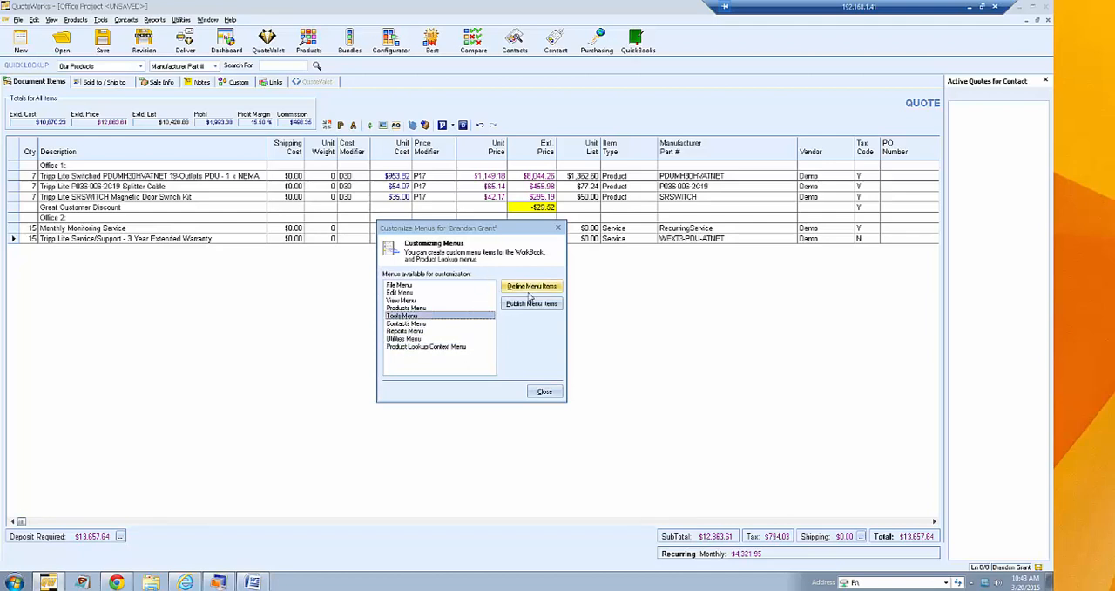
{"action": "left_click", "coordinate": [531, 288]}
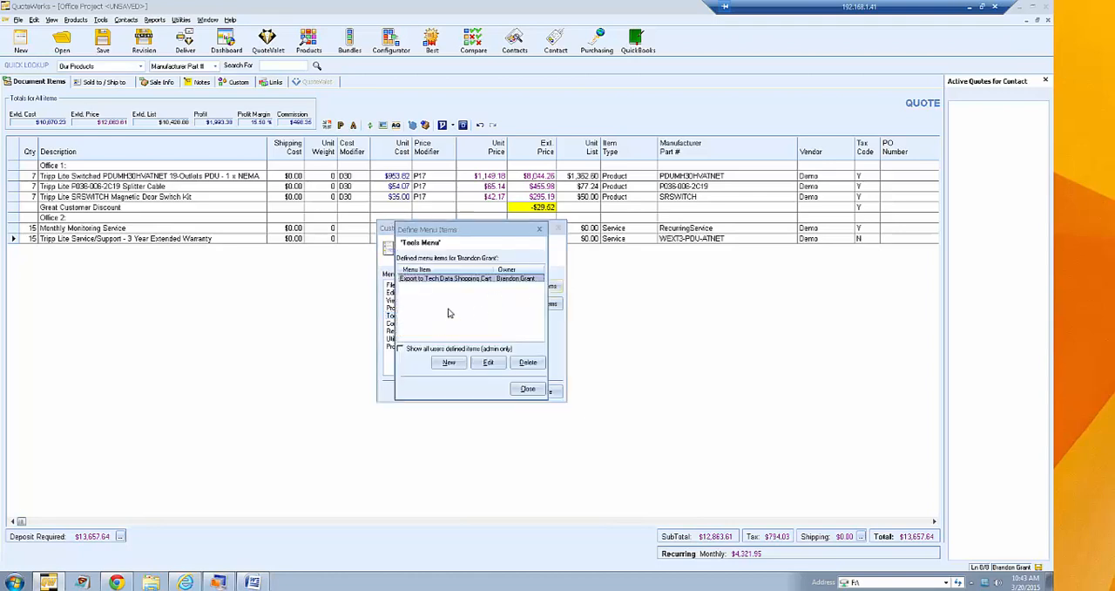
- Start a new Tools Menu item captioned "Test Option" with the action Open Web URL
{"action": "left_click", "coordinate": [452, 363]}
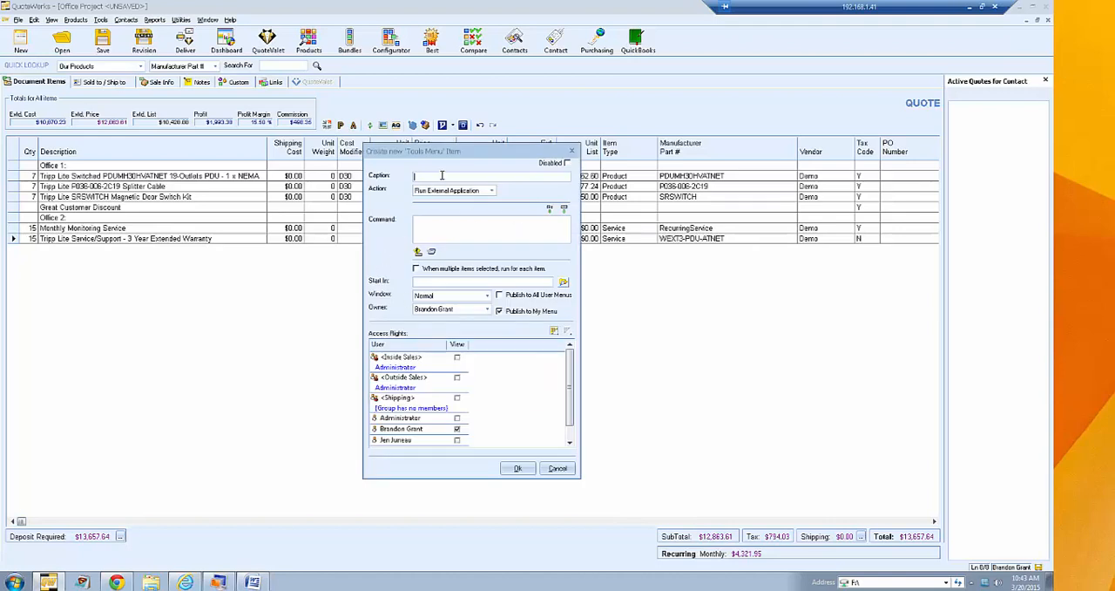
{"action": "type", "text": "Test Option"}
{"action": "left_click", "coordinate": [492, 190]}
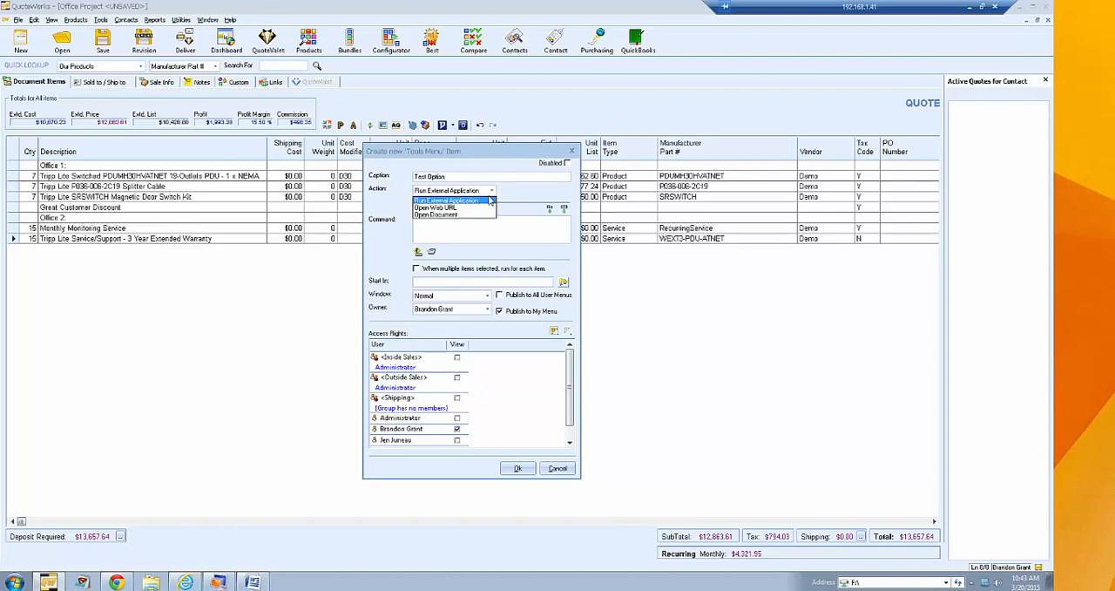
{"action": "left_click", "coordinate": [441, 227]}
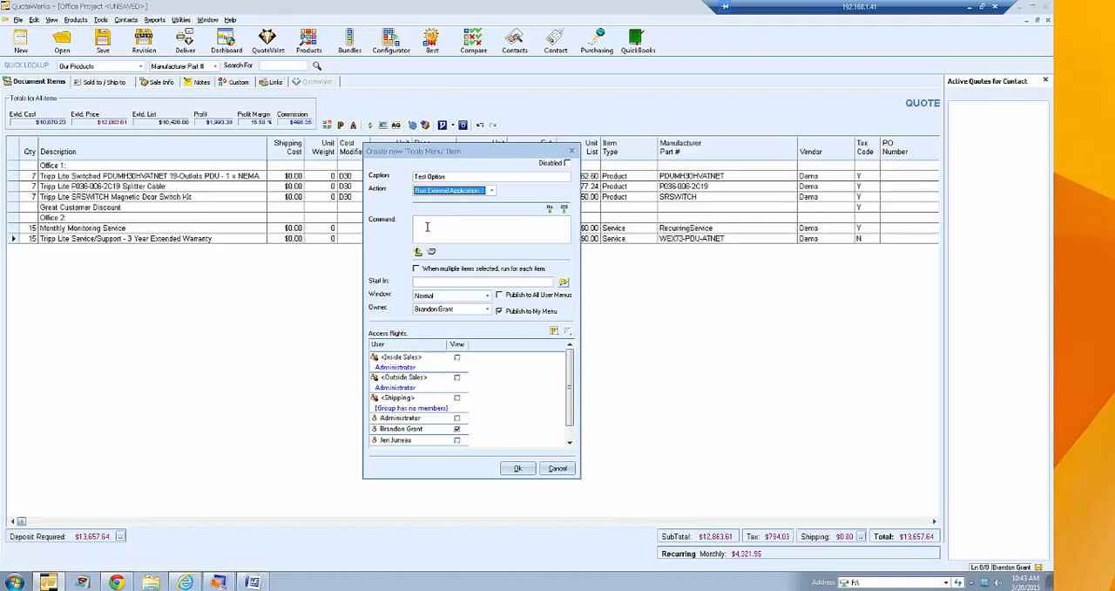
{"action": "left_click", "coordinate": [491, 190]}
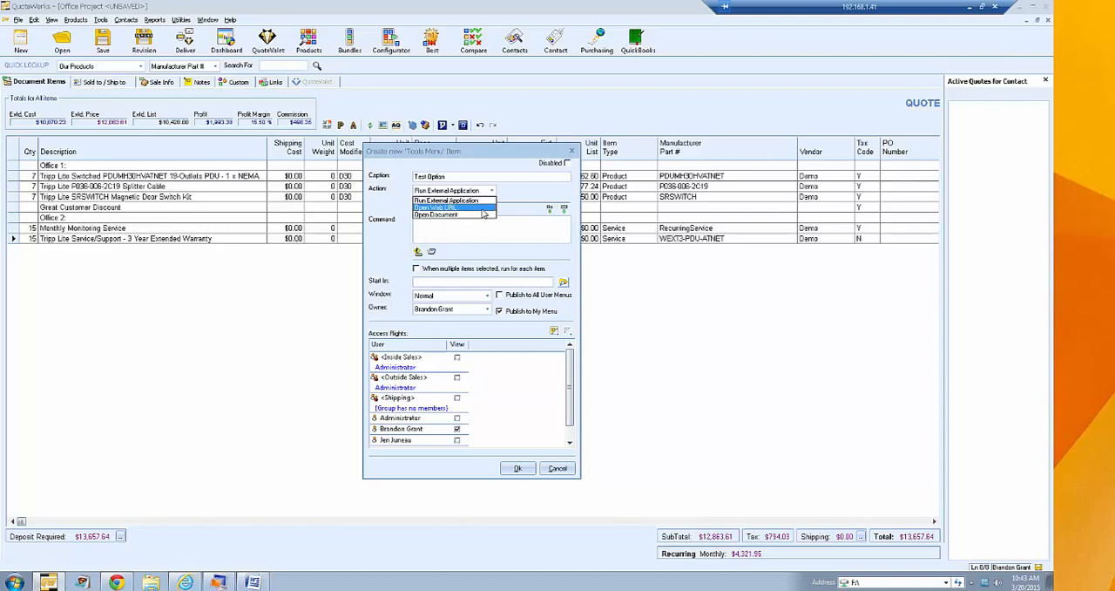
{"action": "left_click", "coordinate": [485, 209]}
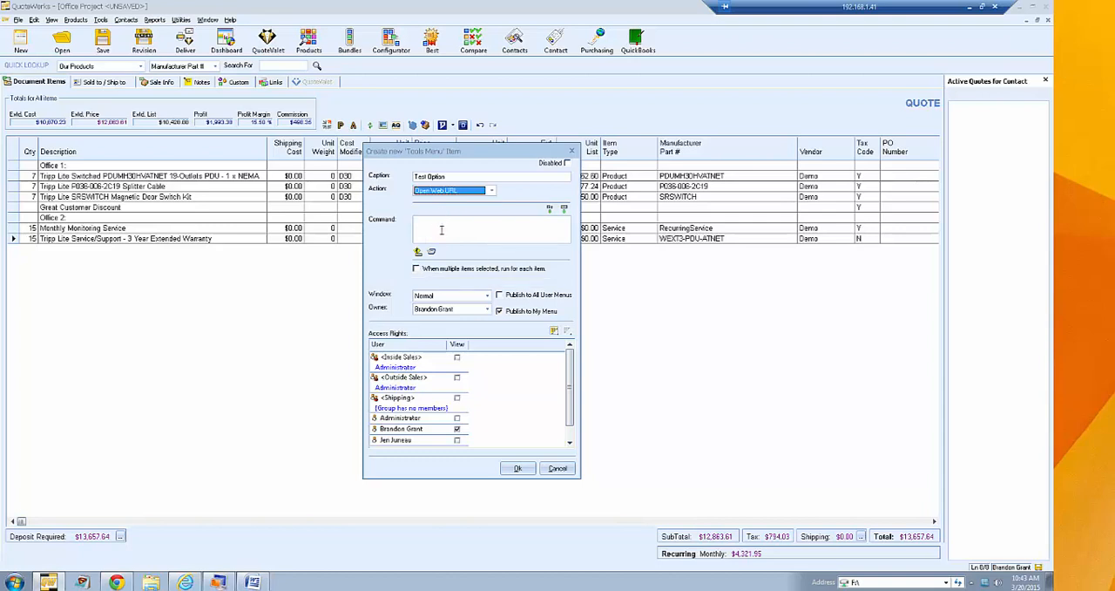
{"action": "left_click", "coordinate": [450, 235]}
{"action": "type", "text": "www.quotewerks.com"}
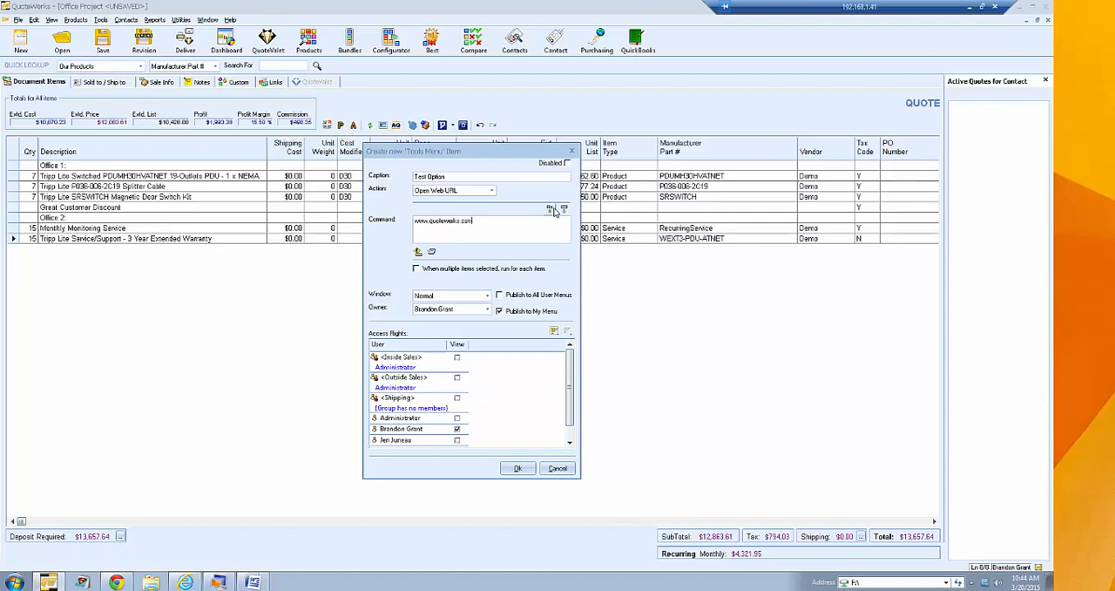
{"action": "left_click", "coordinate": [488, 296]}
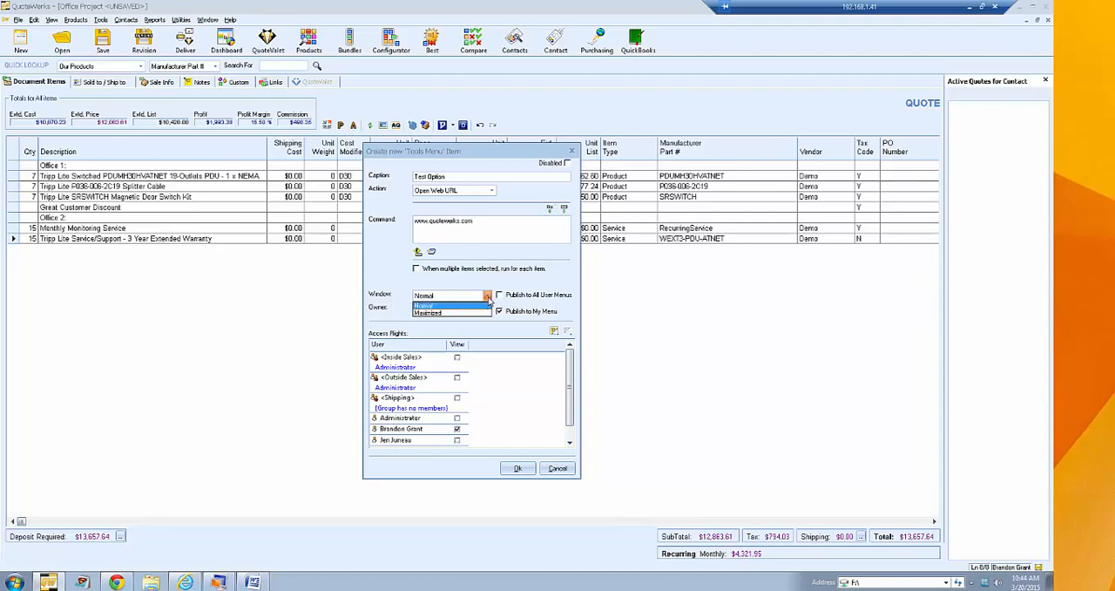
{"action": "left_click", "coordinate": [488, 298]}
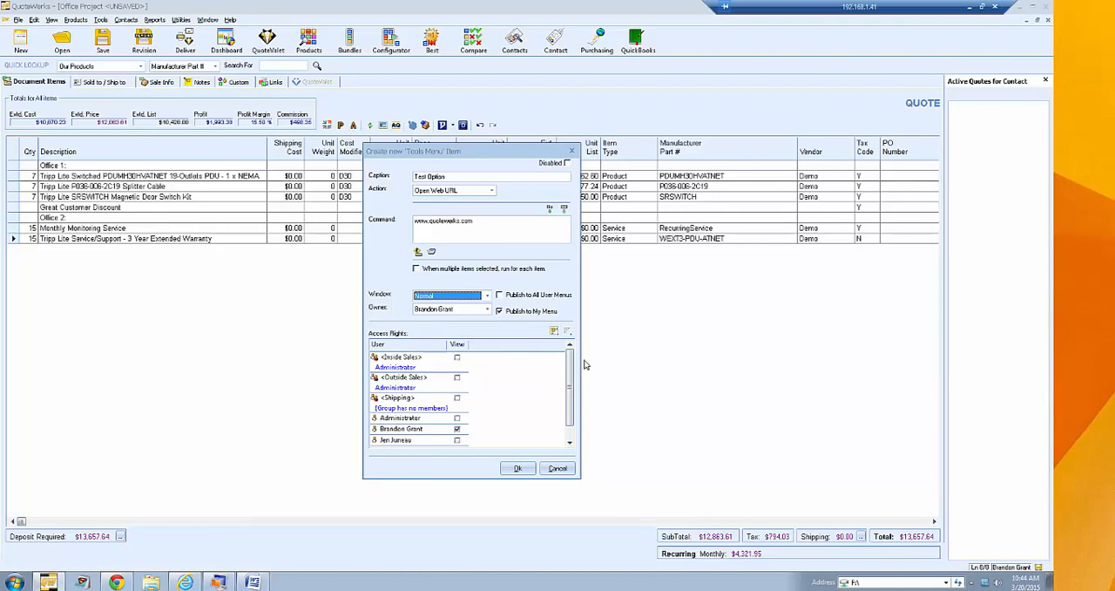
- Review the access rights of the new menu item, cancel its creation and close the menu customization
{"action": "left_click_drag", "start_coordinate": [571, 358], "coordinate": [573, 389]}
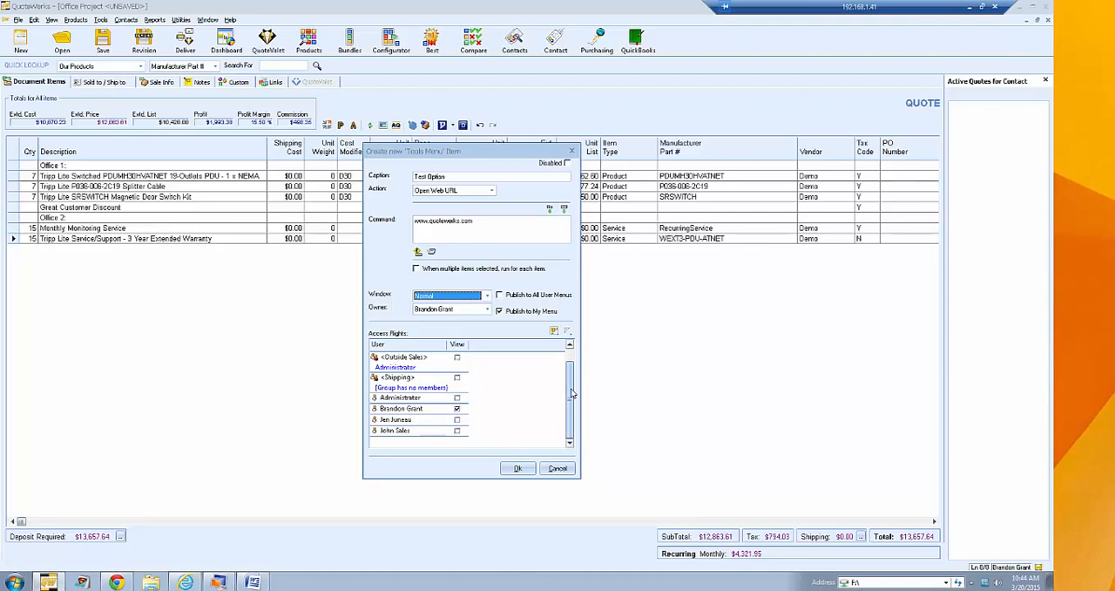
{"action": "left_click_drag", "start_coordinate": [571, 389], "coordinate": [572, 354]}
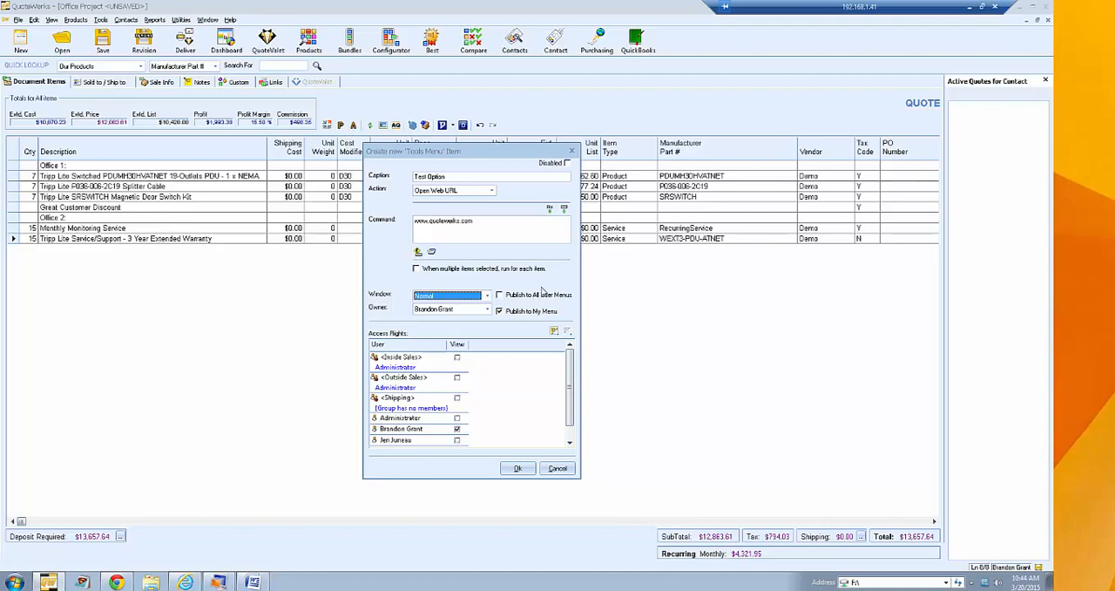
{"action": "left_click", "coordinate": [560, 472]}
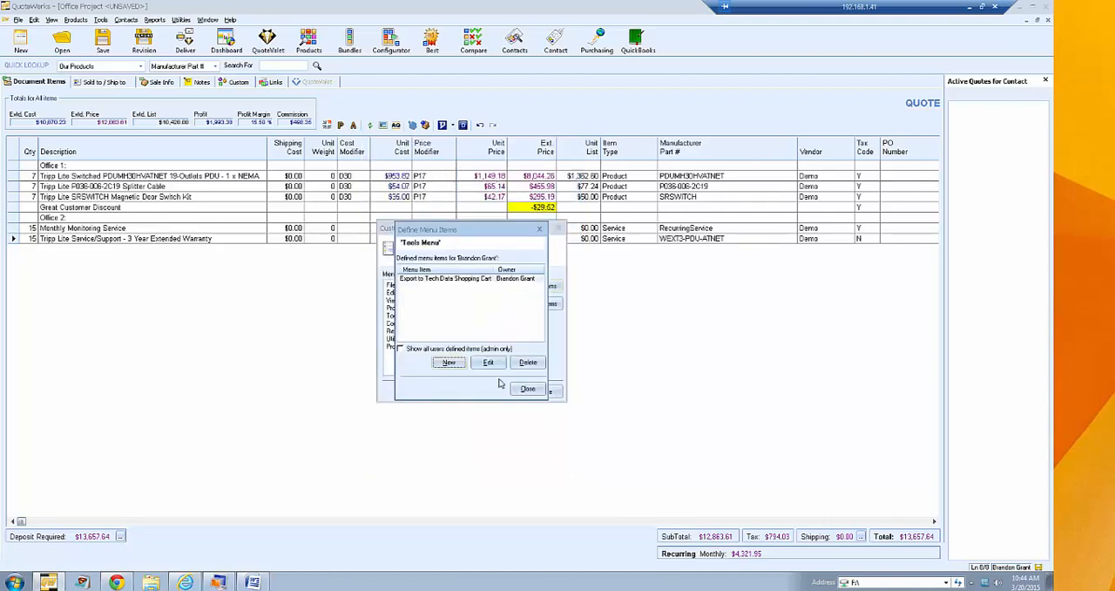
{"action": "left_click", "coordinate": [528, 391]}
{"action": "left_click", "coordinate": [540, 392]}
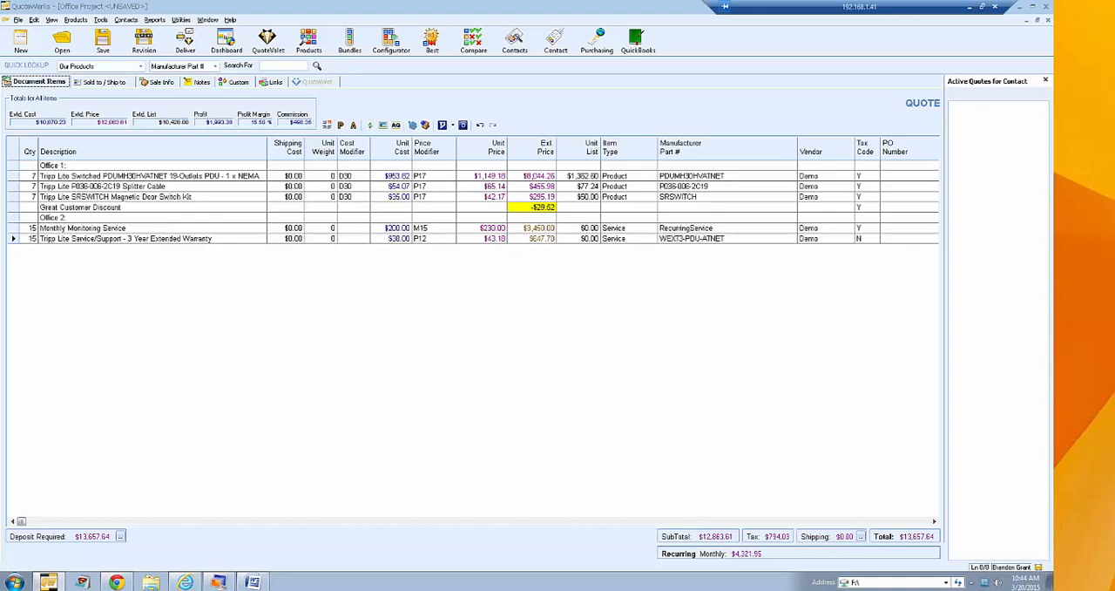
- Open the current user's preferences and show the e-mail setup
{"action": "left_click", "coordinate": [102, 20]}
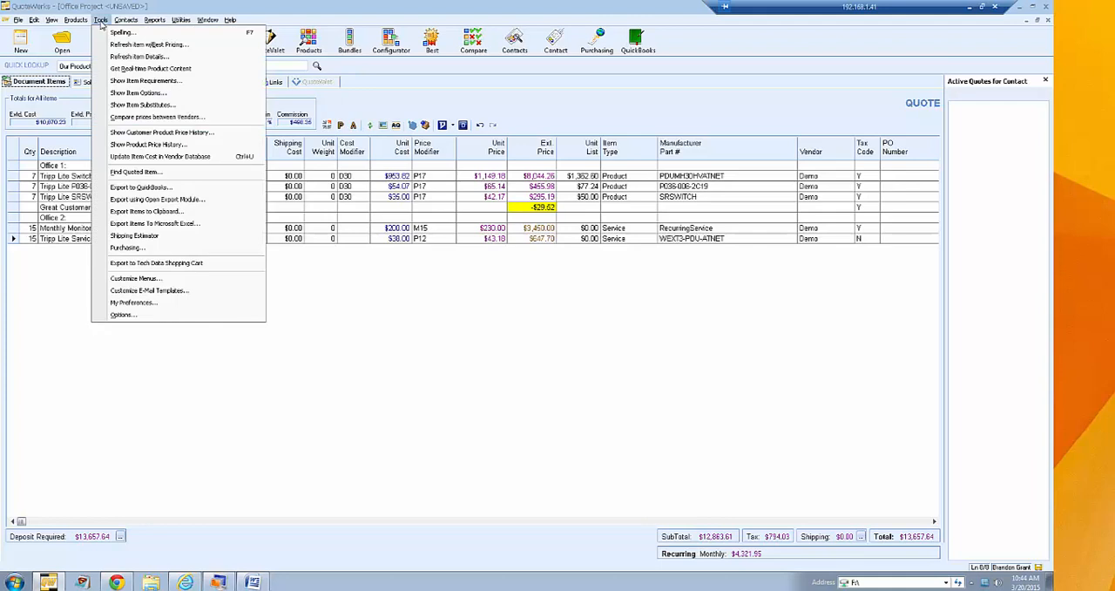
{"action": "left_click", "coordinate": [132, 303]}
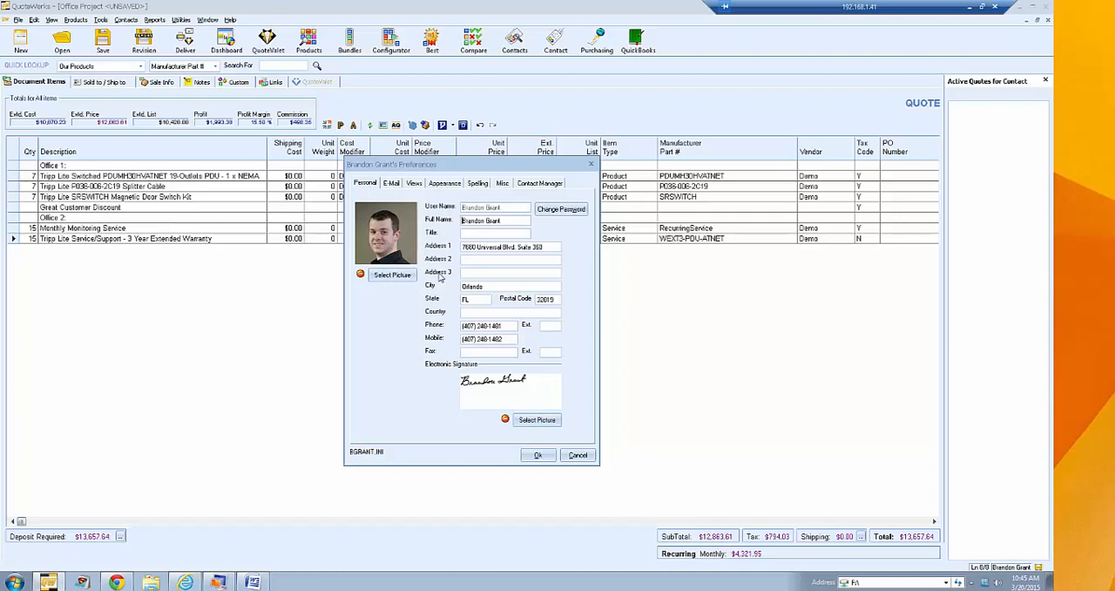
{"action": "left_click", "coordinate": [391, 184]}
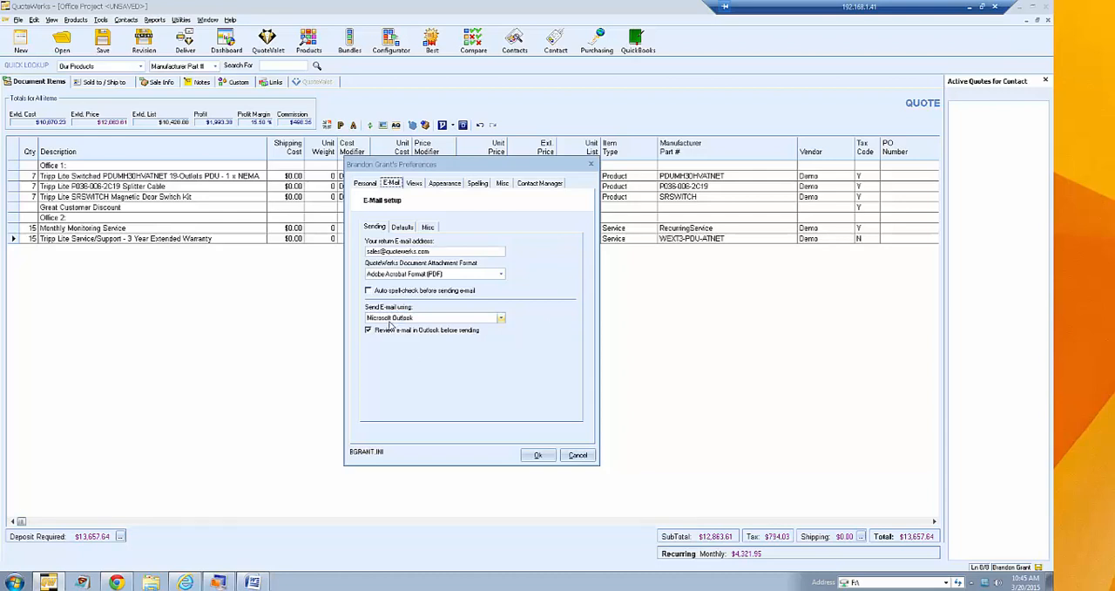
- Try QuoteWerks built-in E-mail (SMTP) as the sending method and switch back to Microsoft Outlook
{"action": "left_click", "coordinate": [501, 319]}
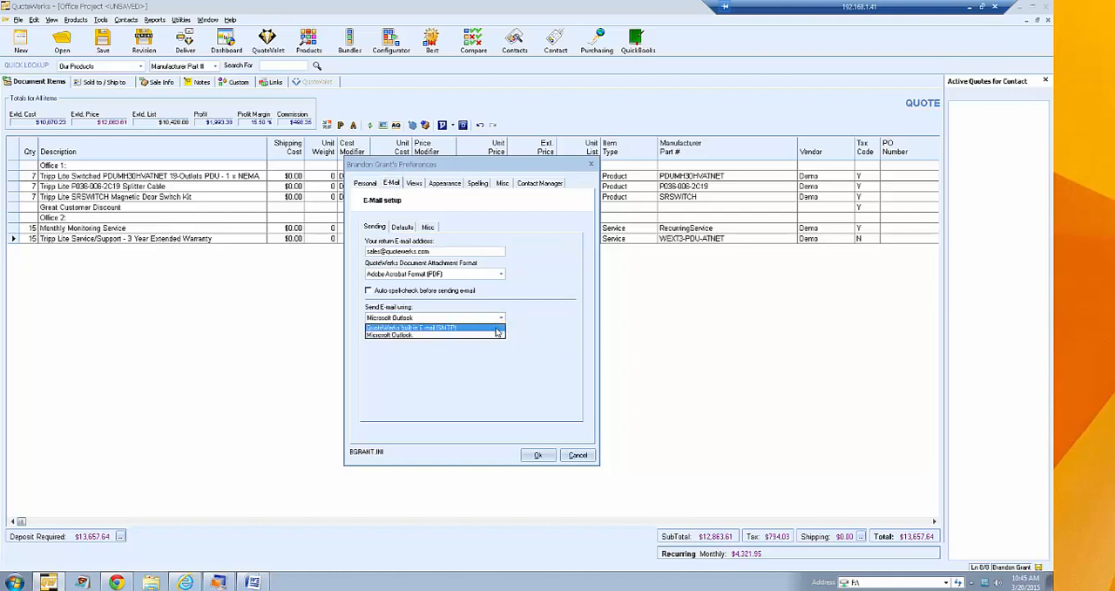
{"action": "left_click", "coordinate": [496, 328]}
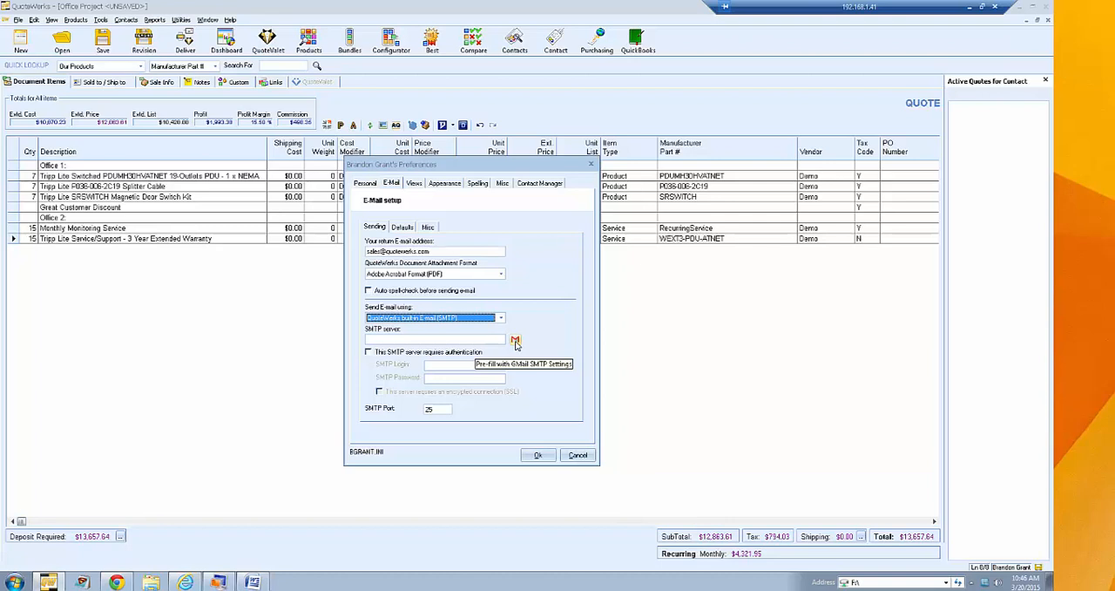
{"action": "left_click", "coordinate": [428, 340]}
{"action": "left_click", "coordinate": [488, 320]}
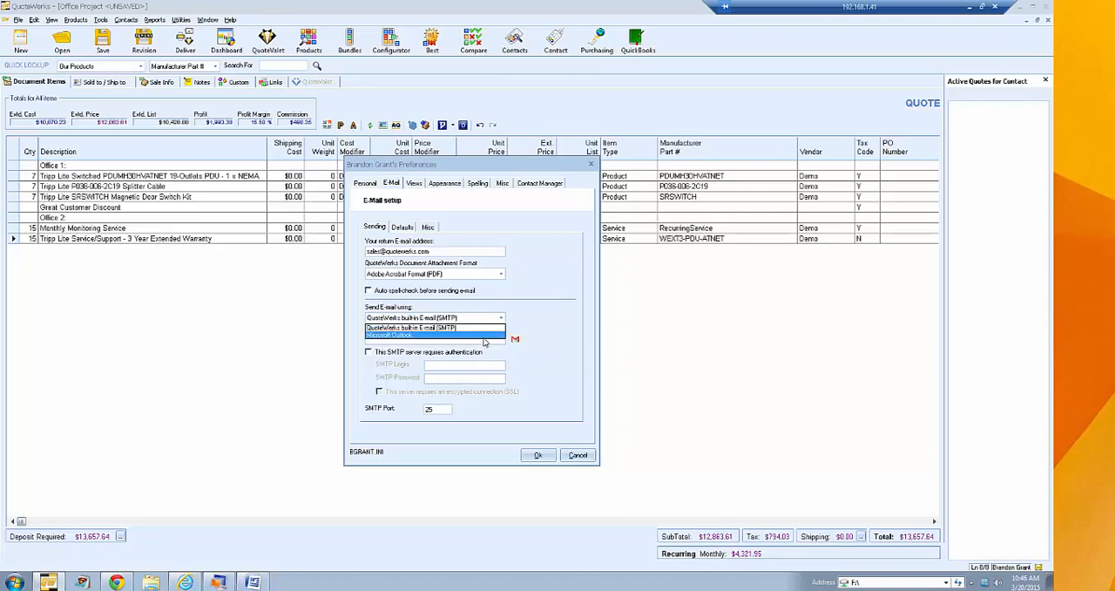
{"action": "left_click", "coordinate": [486, 340]}
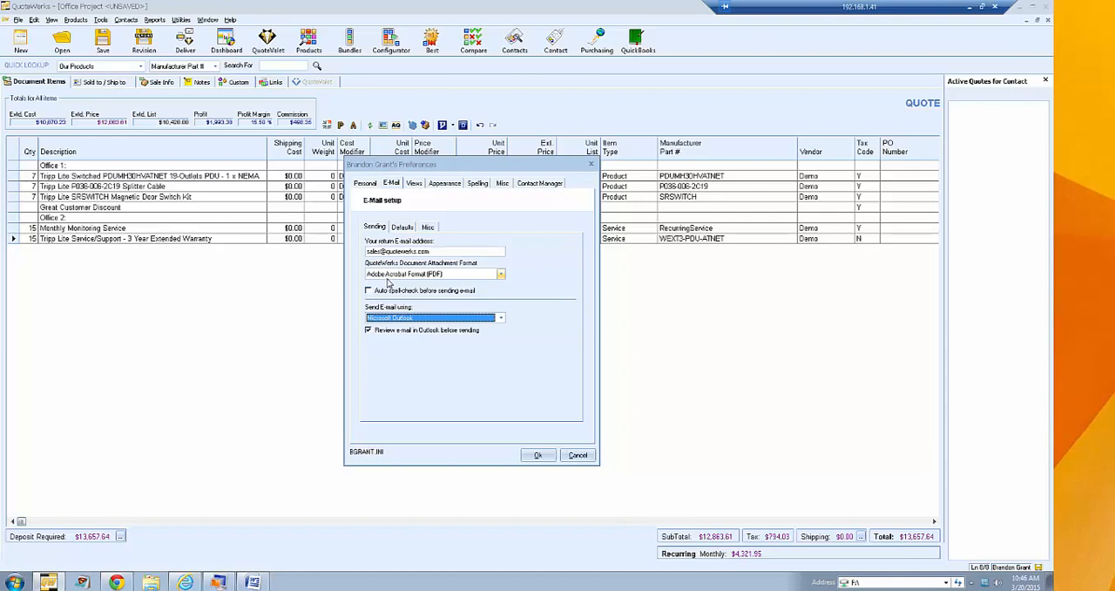
- Check the document attachment format options, keeping Adobe Acrobat Format (PDF), and review the default CC, BCC and subject fields
{"action": "left_click", "coordinate": [501, 275]}
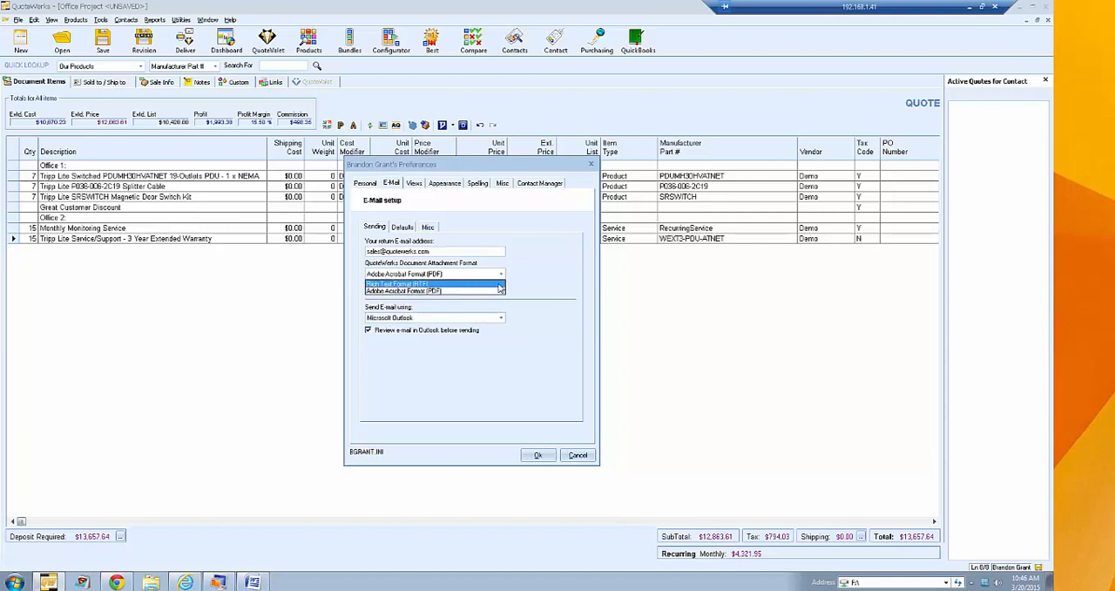
{"action": "left_click", "coordinate": [493, 291]}
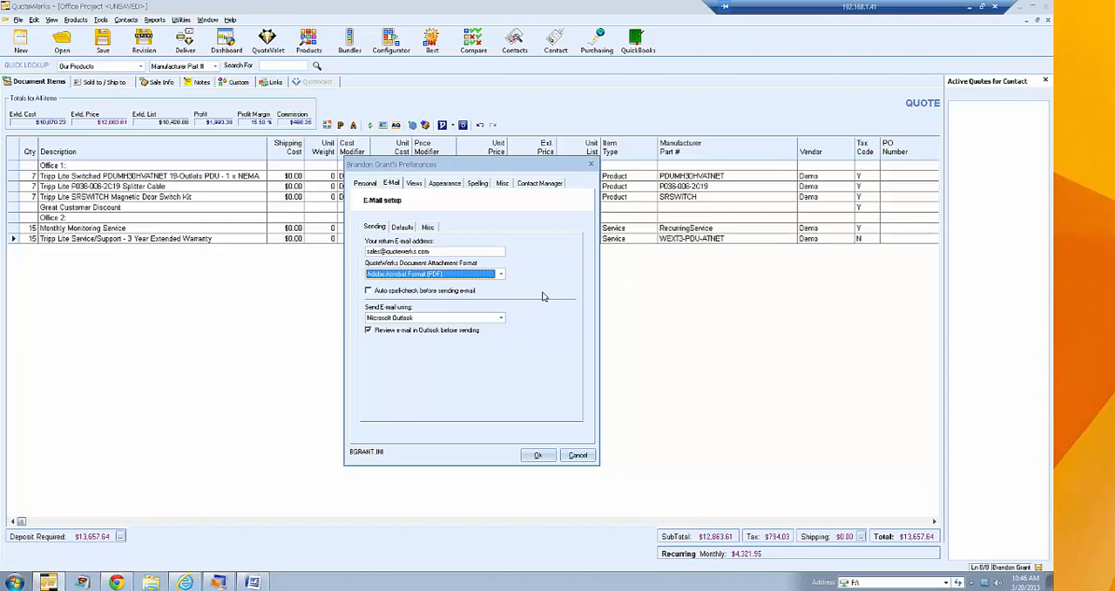
{"action": "left_click", "coordinate": [406, 228]}
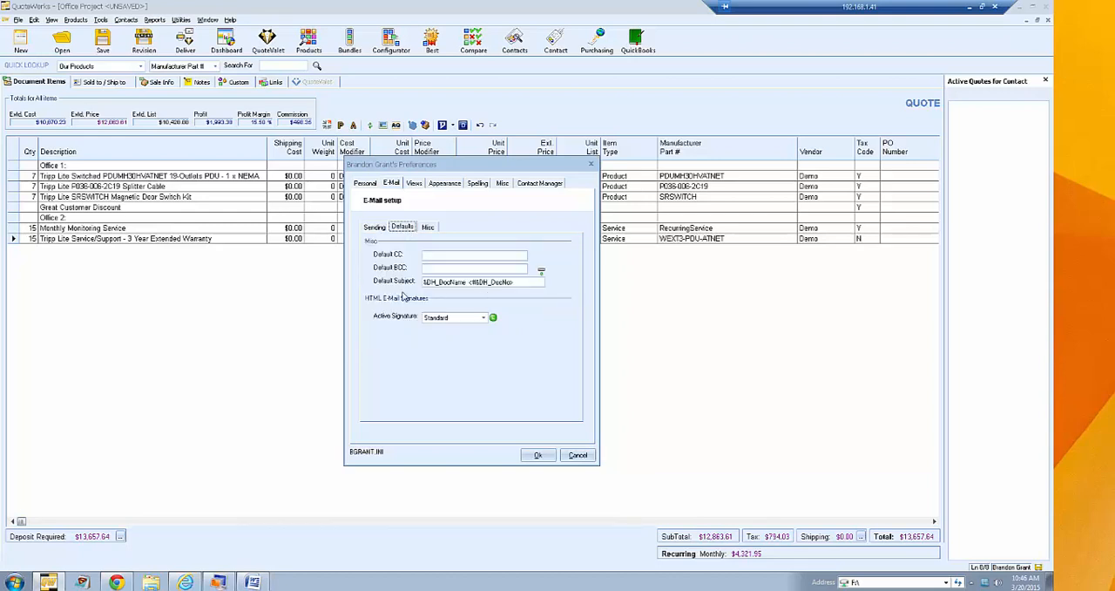
{"action": "left_click", "coordinate": [448, 256]}
{"action": "key", "text": "Tab"}
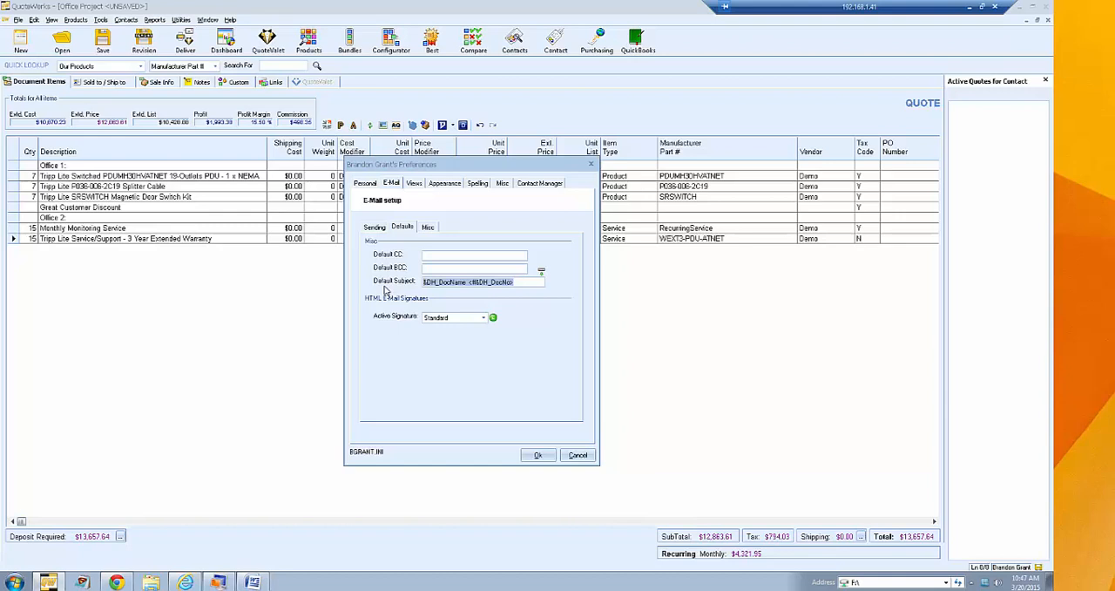
{"action": "double_click", "coordinate": [445, 282]}
- Keep Standard as the active HTML e-mail signature and open it for editing
{"action": "left_click", "coordinate": [483, 317]}
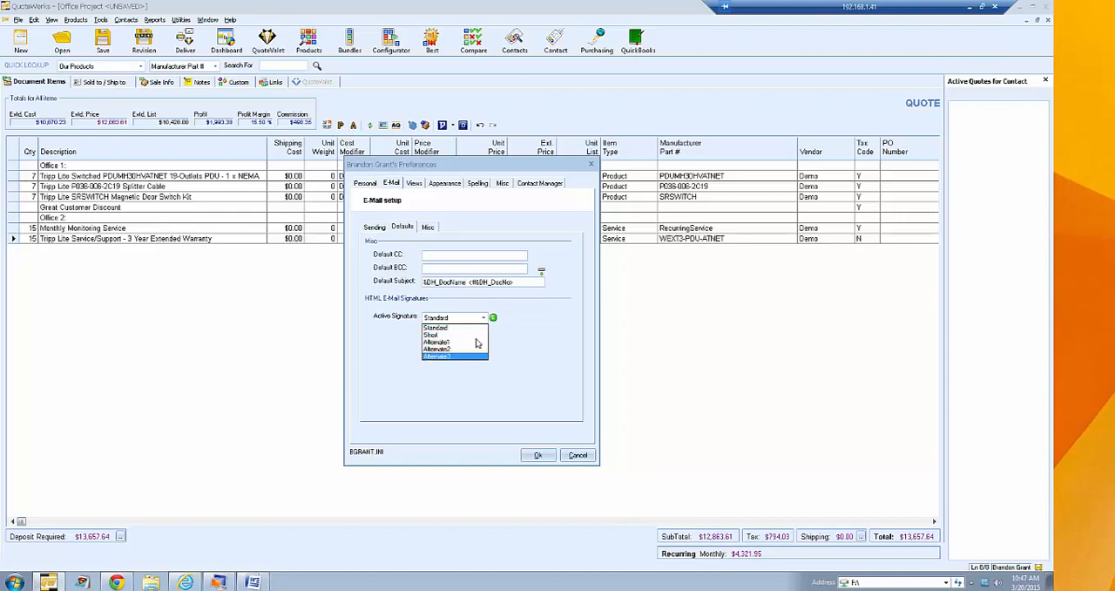
{"action": "left_click", "coordinate": [477, 327]}
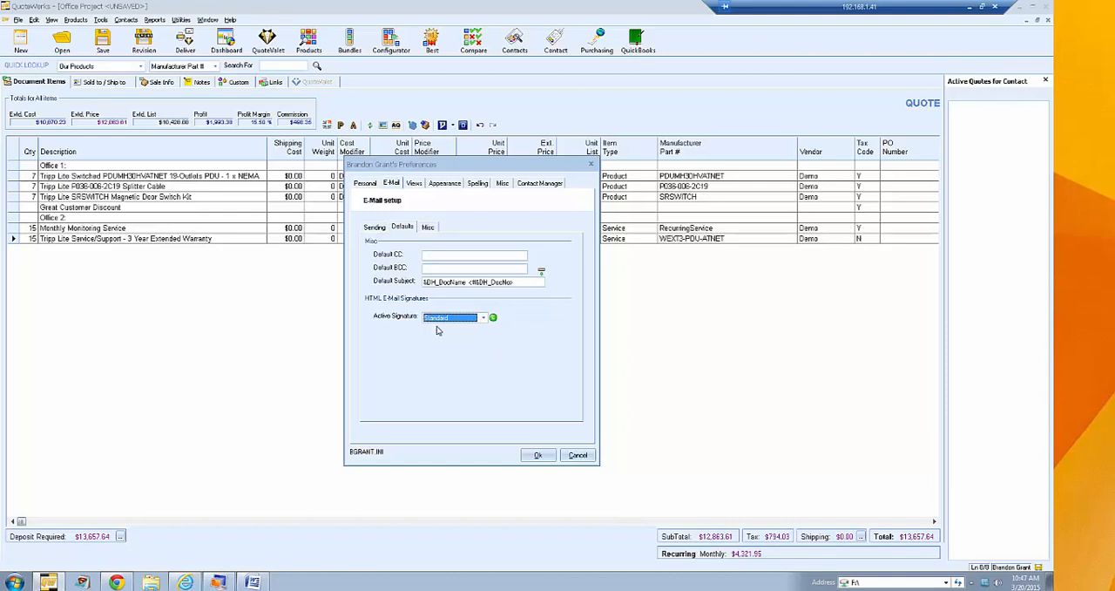
{"action": "left_click", "coordinate": [483, 319]}
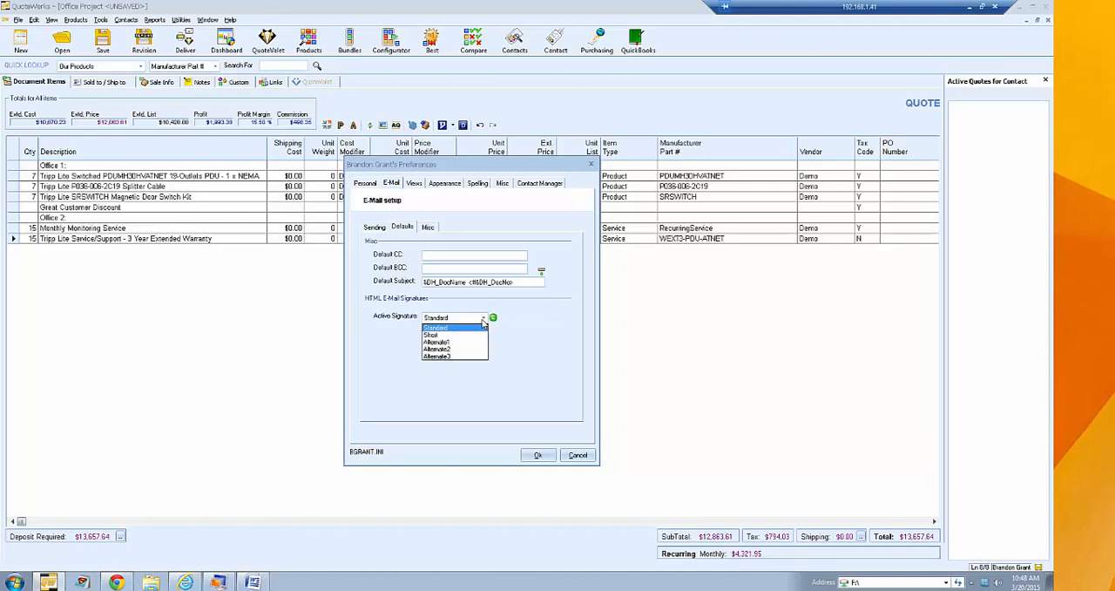
{"action": "left_click", "coordinate": [483, 324]}
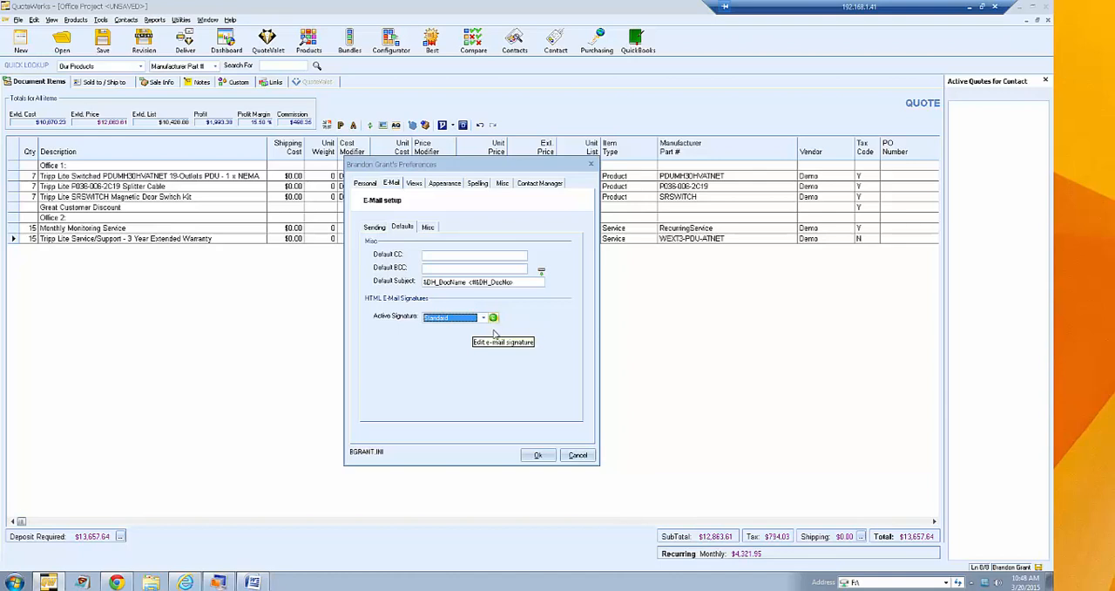
{"action": "left_click", "coordinate": [493, 318]}
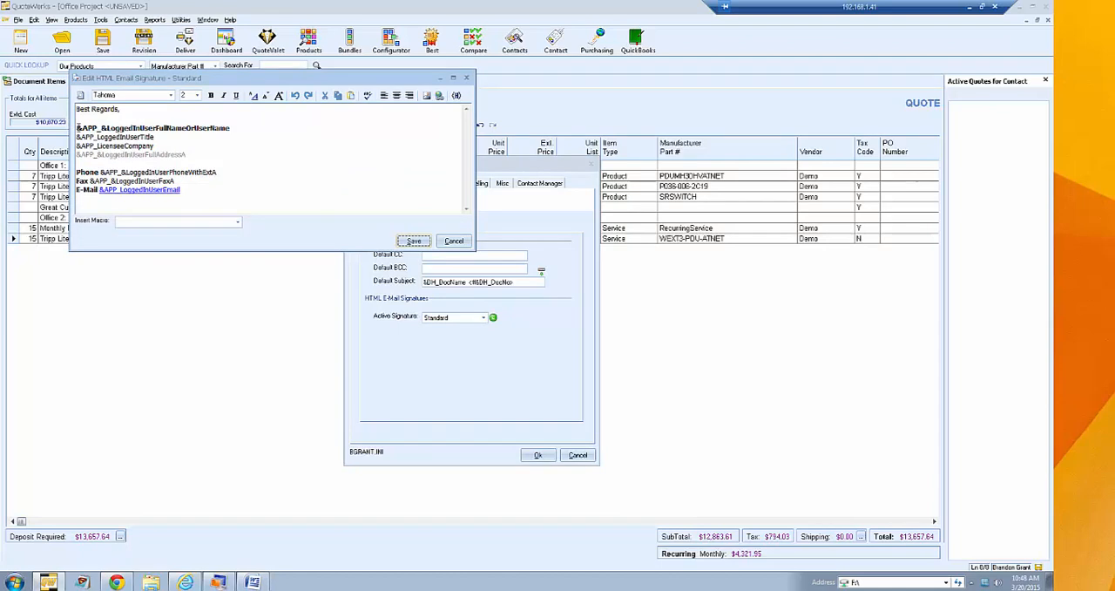
- Examine the name, title and company macros in the Standard HTML e-mail signature, and close the editor without saving
{"action": "left_click", "coordinate": [75, 128]}
{"action": "left_click_drag", "start_coordinate": [160, 138], "coordinate": [66, 135]}
{"action": "left_click_drag", "start_coordinate": [159, 145], "coordinate": [83, 145]}
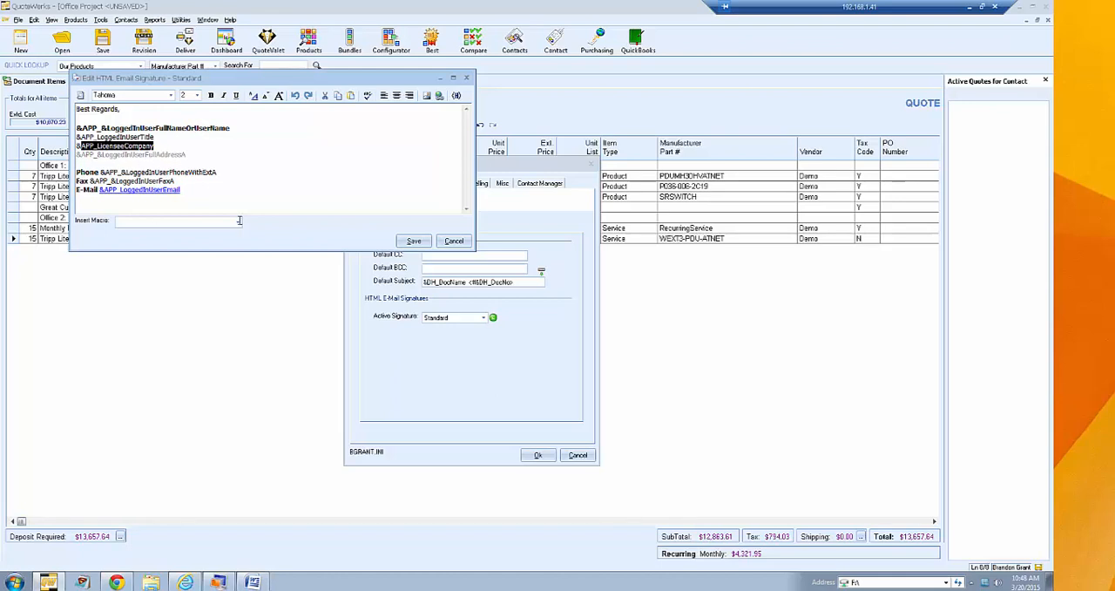
{"action": "left_click", "coordinate": [255, 165]}
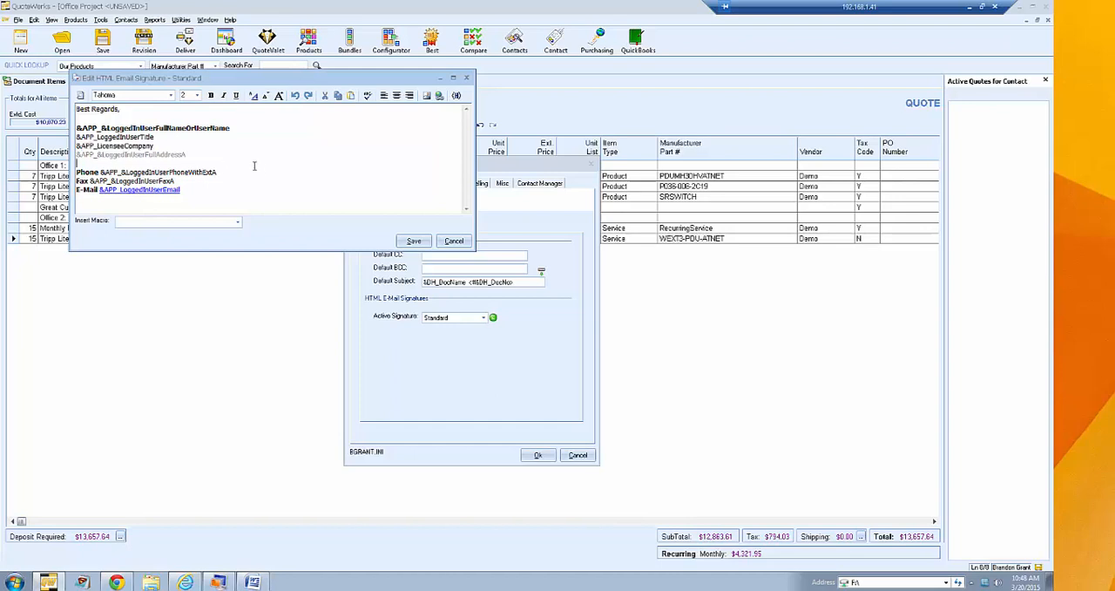
{"action": "left_click", "coordinate": [454, 241]}
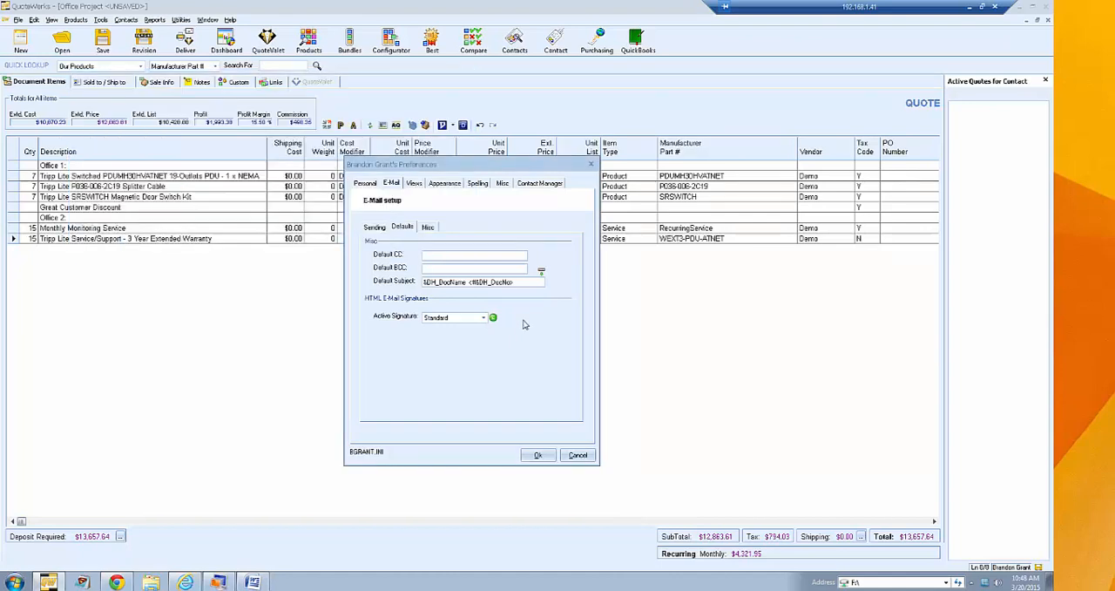
- Review the sending, default and miscellaneous e-mail settings, including network connection and character encoding
{"action": "left_click", "coordinate": [374, 227]}
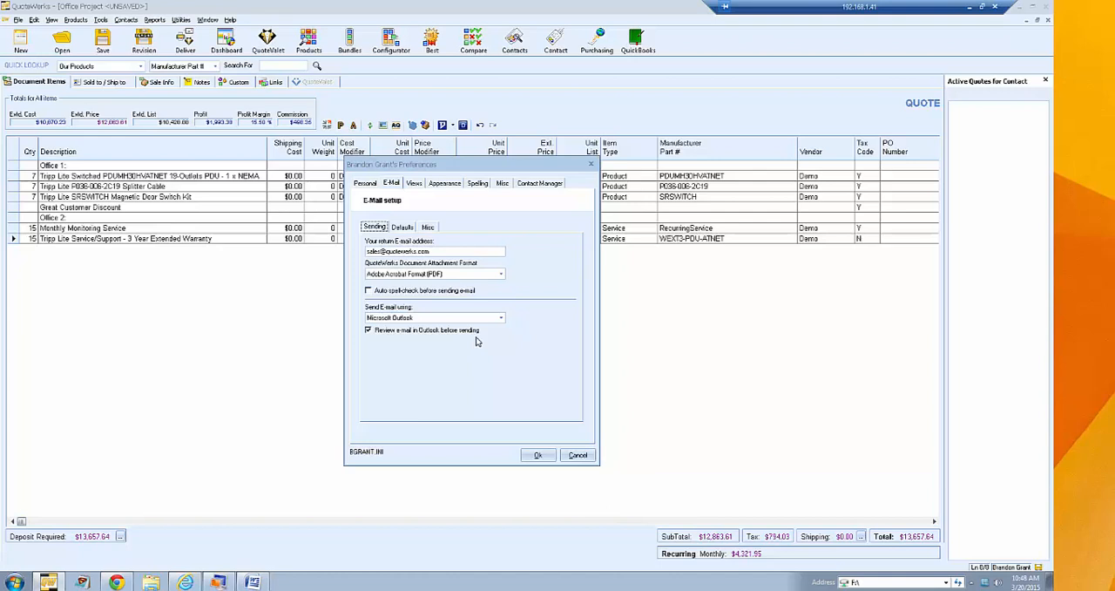
{"action": "left_click", "coordinate": [404, 228]}
{"action": "left_click", "coordinate": [429, 226]}
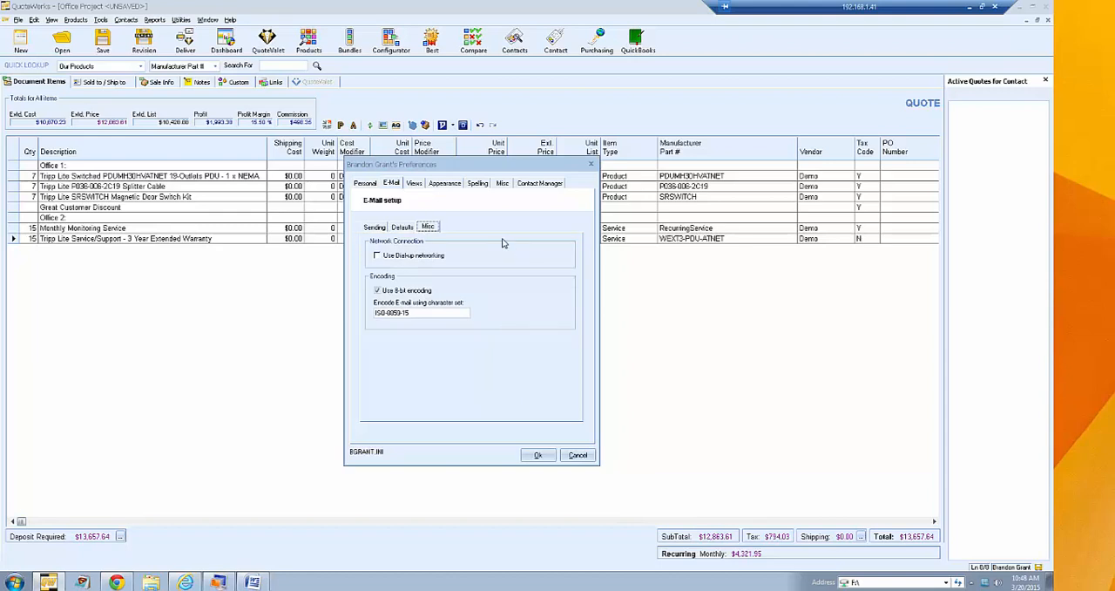
{"action": "left_click", "coordinate": [374, 226]}
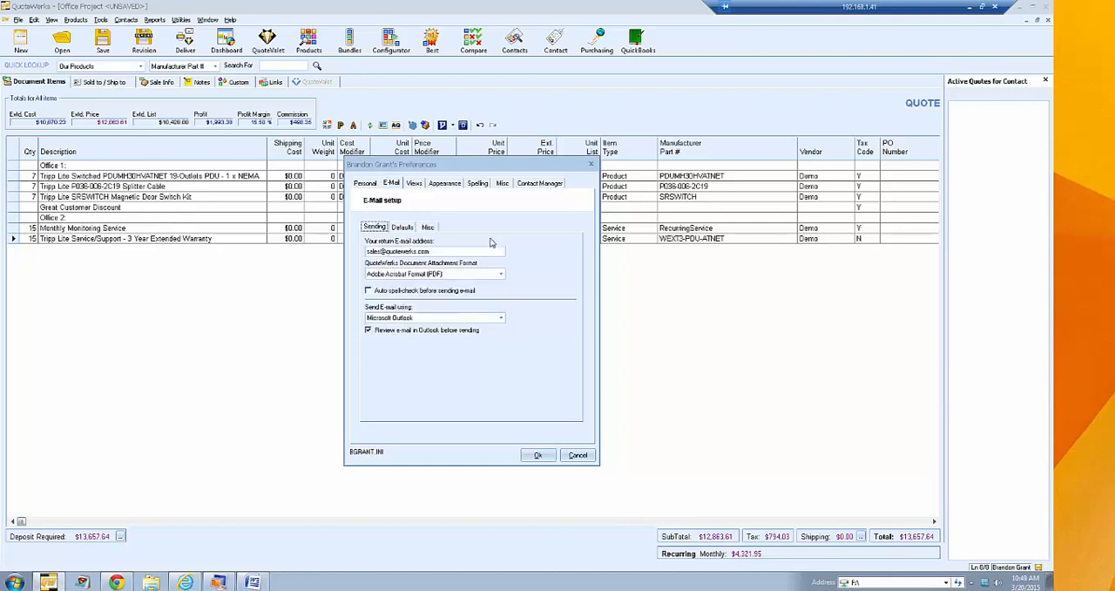
{"action": "left_click", "coordinate": [429, 228]}
{"action": "left_click", "coordinate": [374, 228]}
- Show the view preferences and look over the Document Items column setup, closing it without changes
{"action": "left_click", "coordinate": [413, 184]}
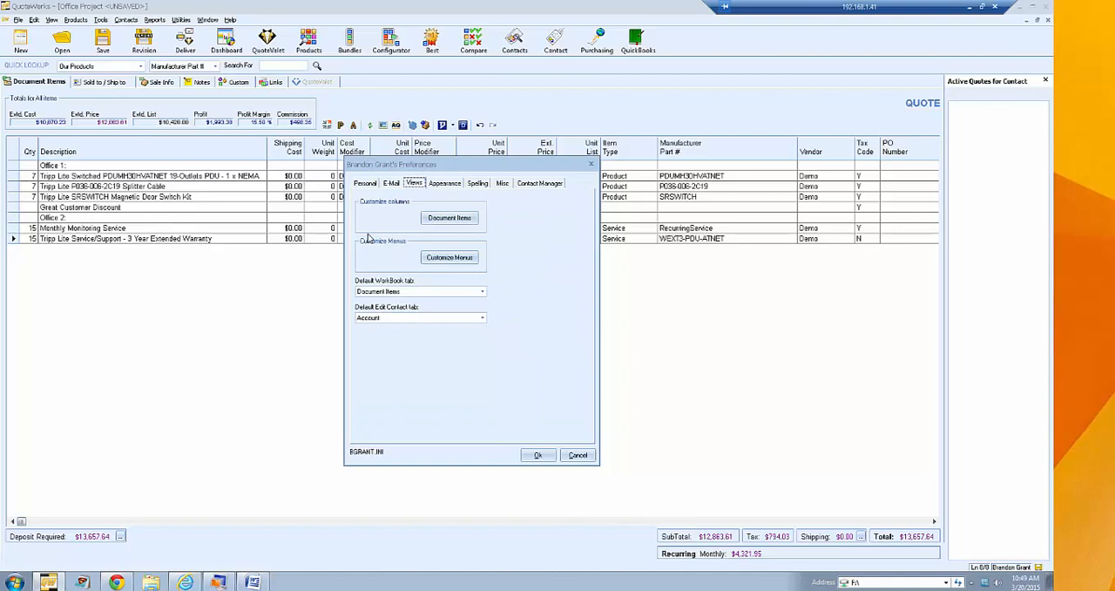
{"action": "left_click", "coordinate": [455, 223]}
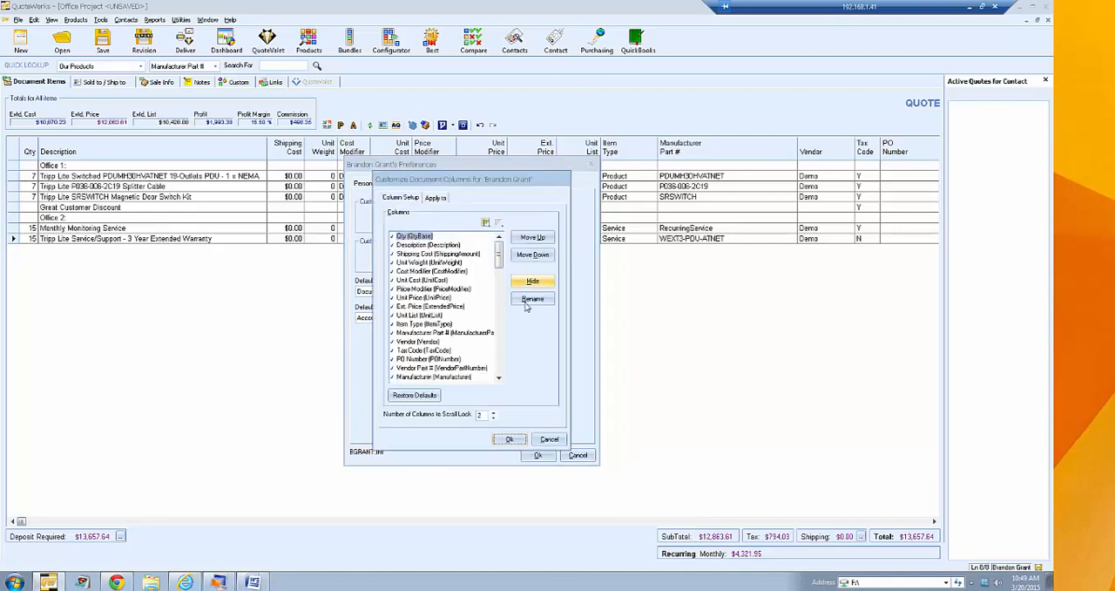
{"action": "left_click", "coordinate": [549, 438]}
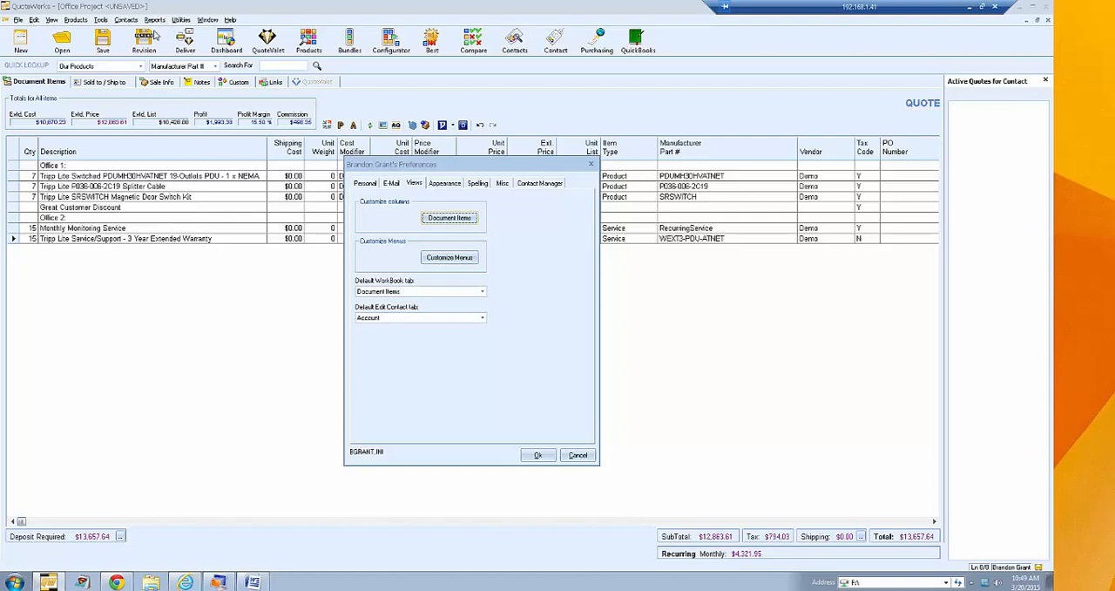
{"action": "left_click", "coordinate": [451, 218]}
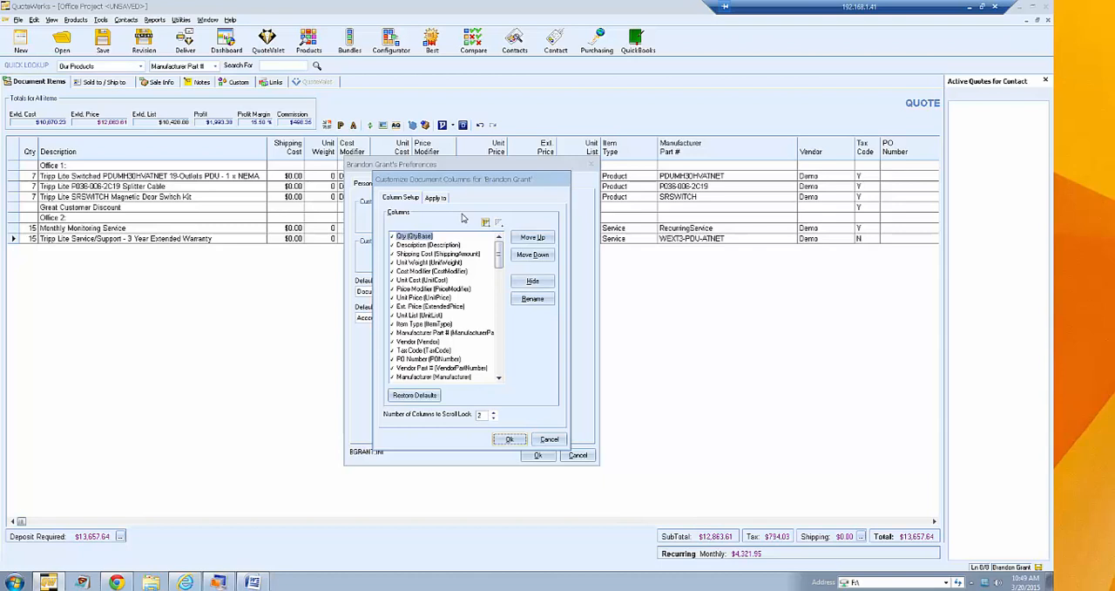
{"action": "left_click", "coordinate": [547, 440]}
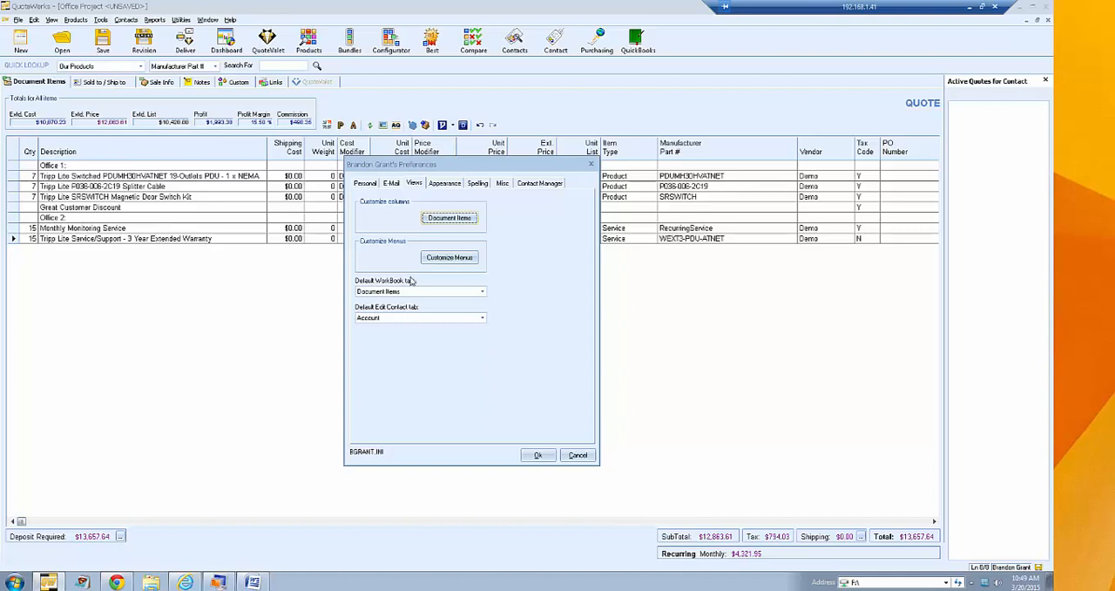
- Try Sold to / Ship to, Sale Info and Links as default WorkBook tab, restore Document Items, and keep Account as default Edit Contact tab
{"action": "left_click", "coordinate": [482, 292]}
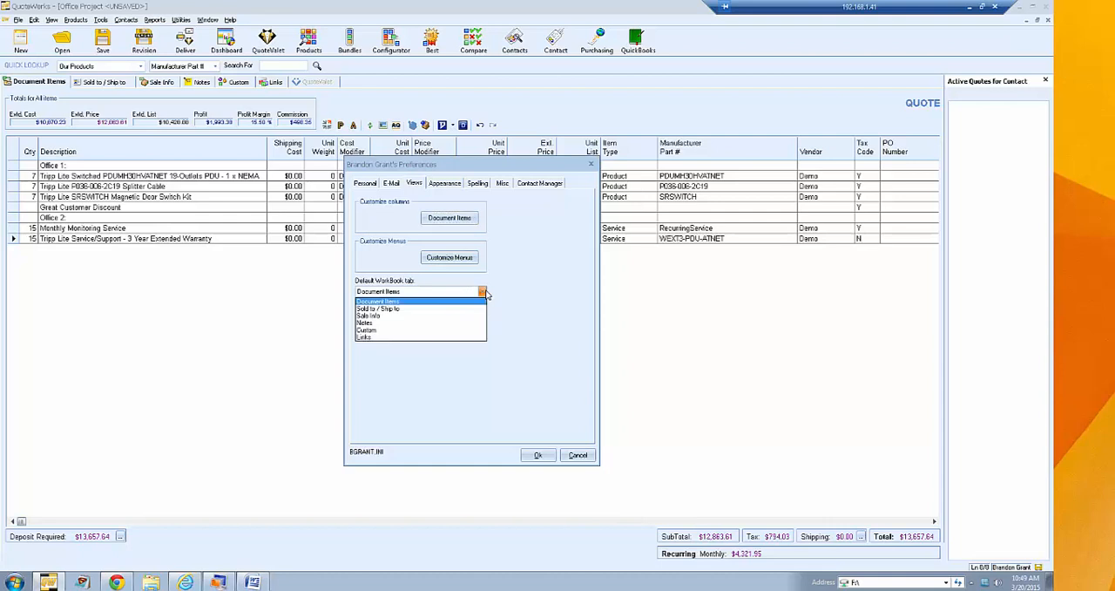
{"action": "left_click", "coordinate": [459, 309]}
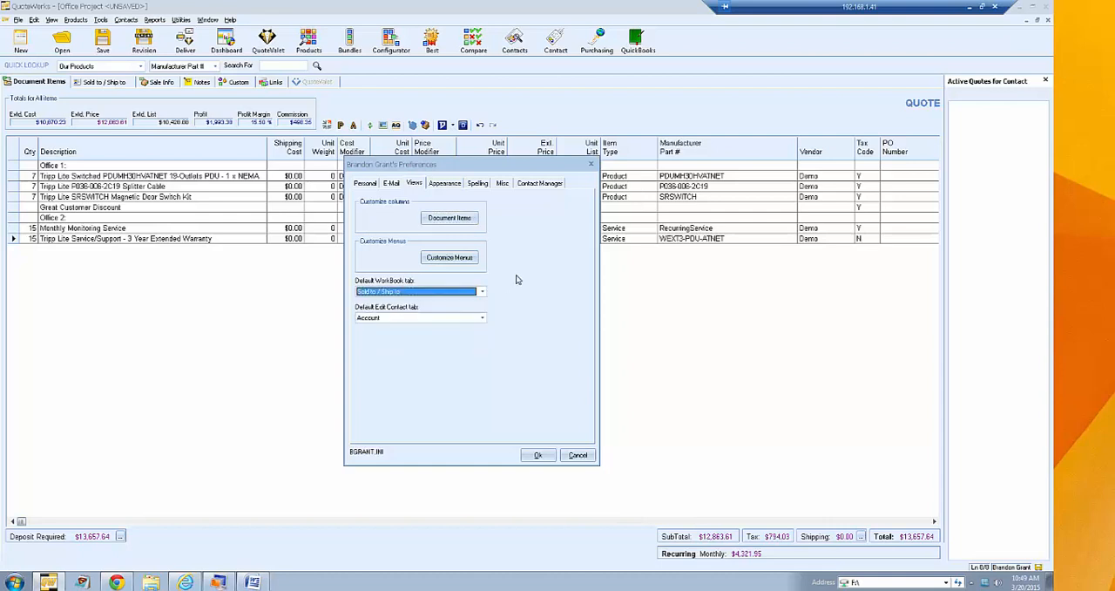
{"action": "left_click", "coordinate": [446, 293]}
{"action": "left_click", "coordinate": [441, 319]}
{"action": "left_click", "coordinate": [482, 291]}
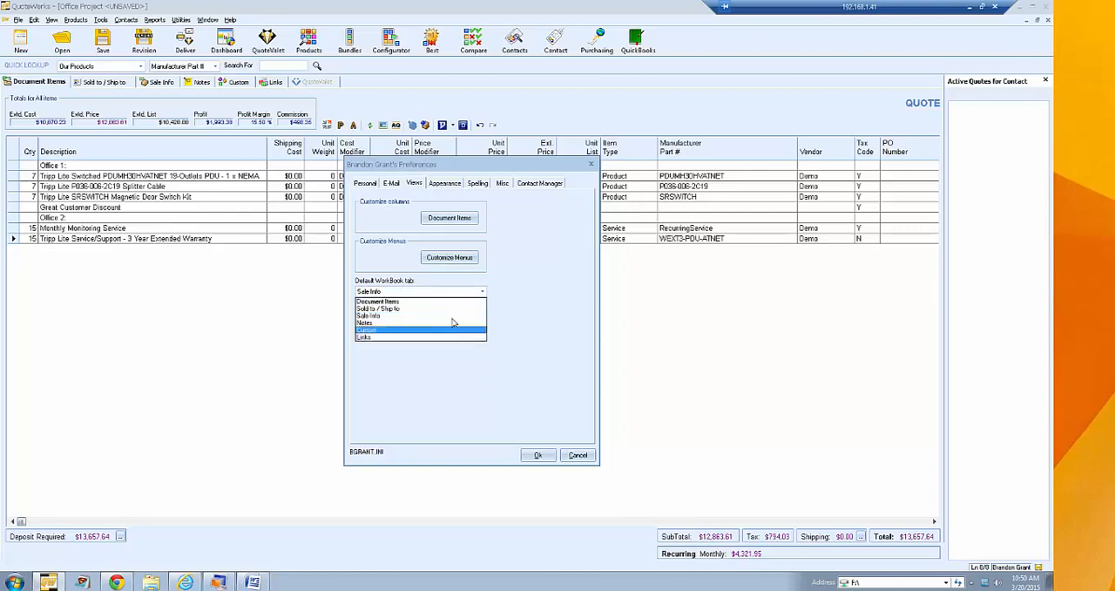
{"action": "left_click", "coordinate": [445, 343]}
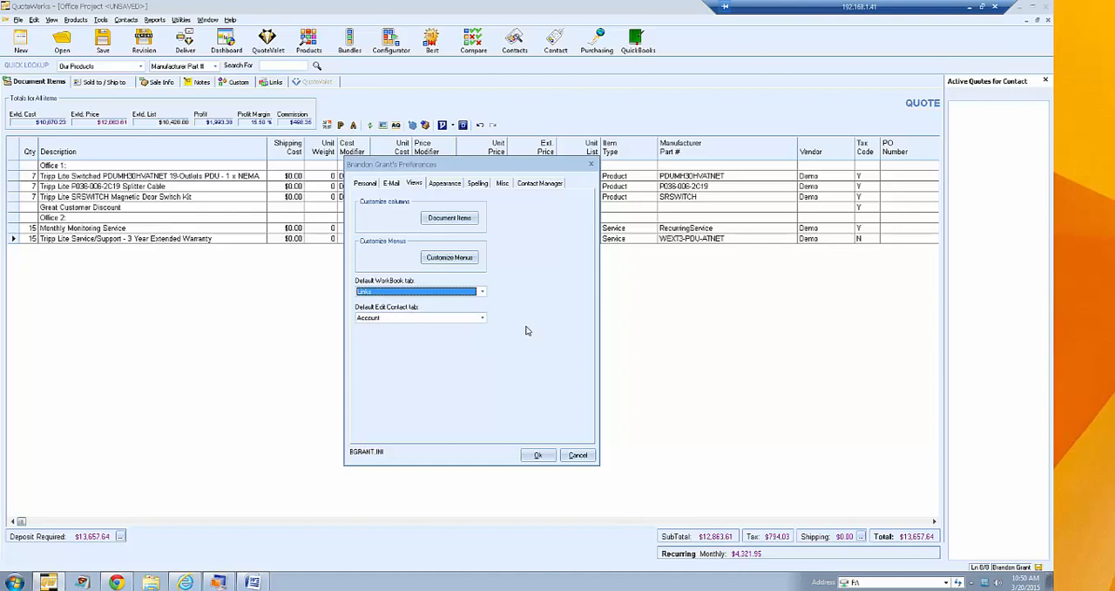
{"action": "left_click", "coordinate": [482, 292]}
{"action": "left_click", "coordinate": [471, 305]}
{"action": "left_click", "coordinate": [481, 318]}
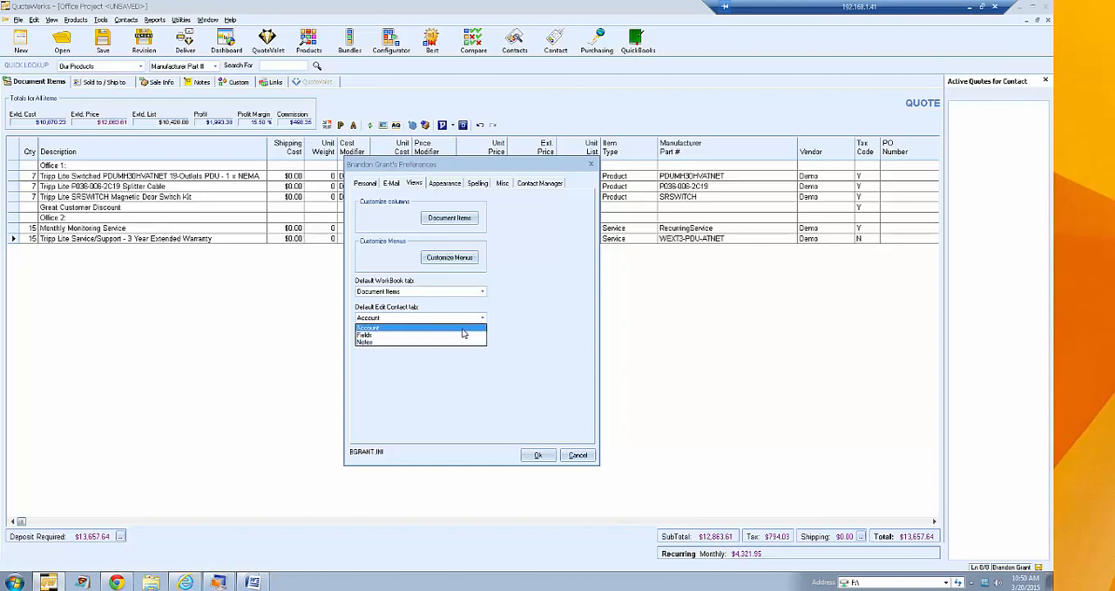
{"action": "left_click", "coordinate": [419, 327]}
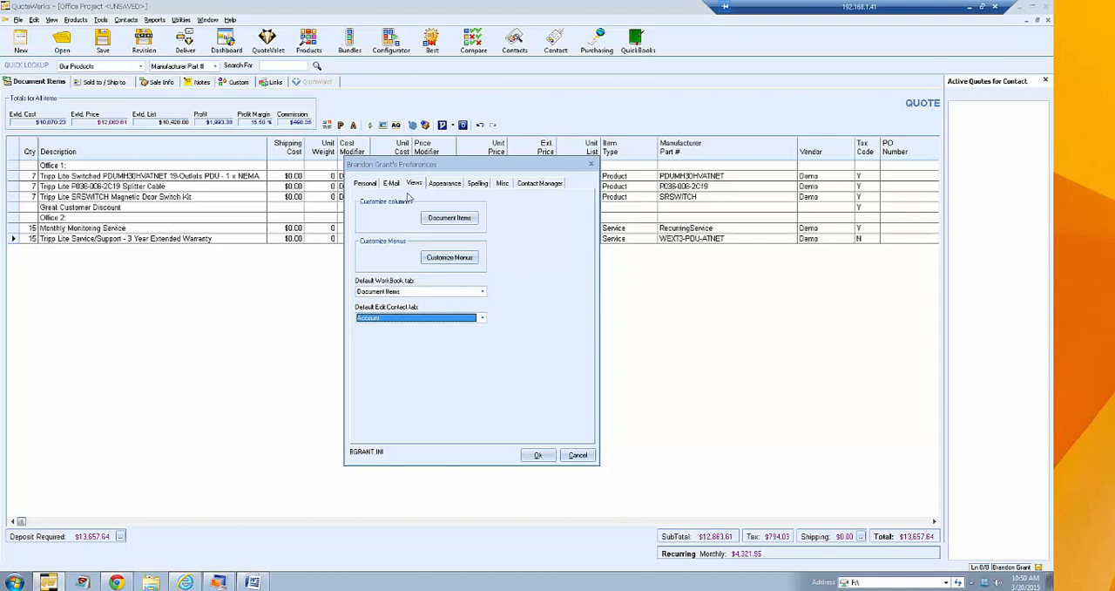
- Review the color schemes and Document Items background colors, keeping QuoteWerks Light Blue and Light Background
{"action": "left_click", "coordinate": [442, 186]}
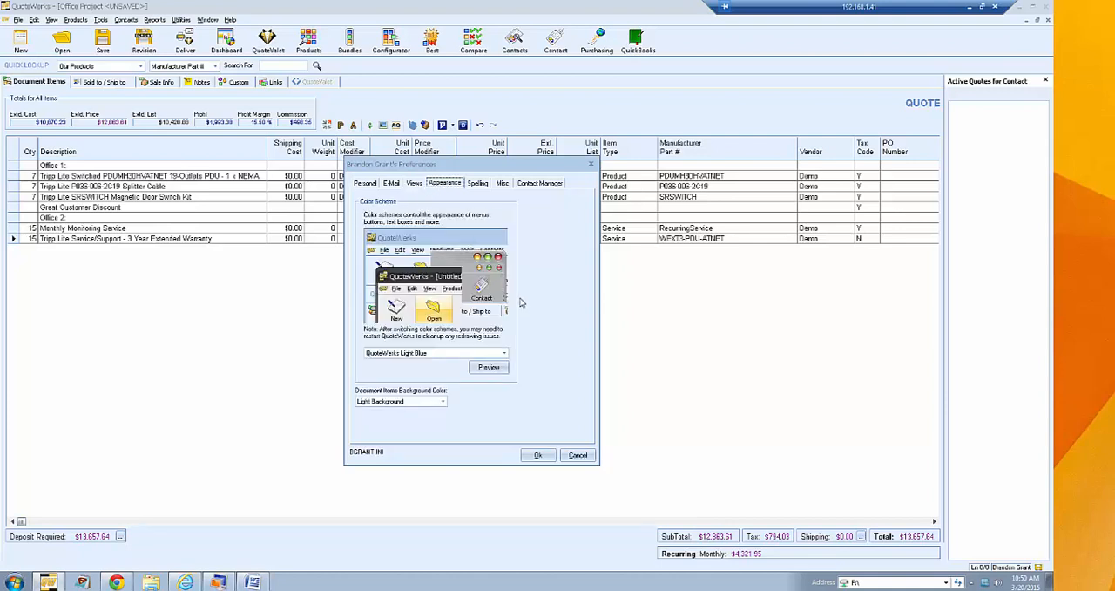
{"action": "left_click", "coordinate": [504, 353]}
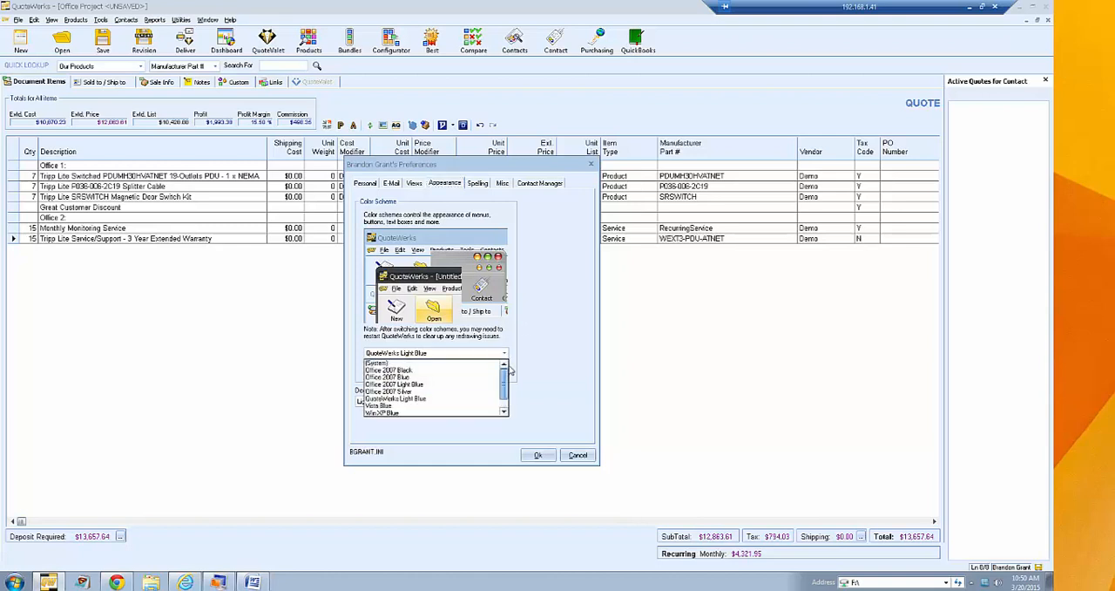
{"action": "left_click", "coordinate": [529, 349]}
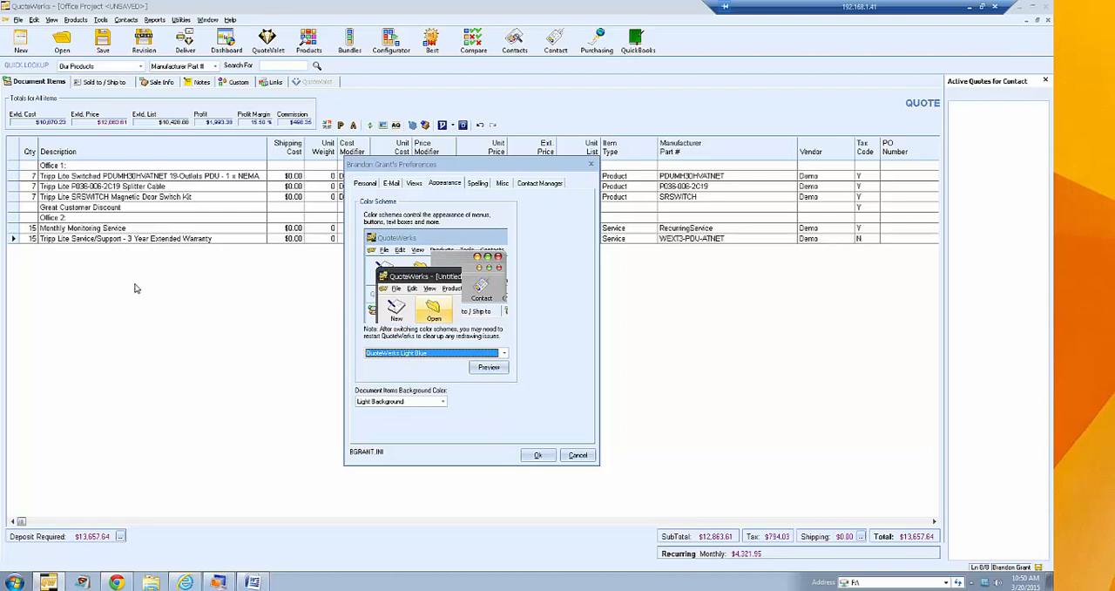
{"action": "left_click", "coordinate": [440, 402]}
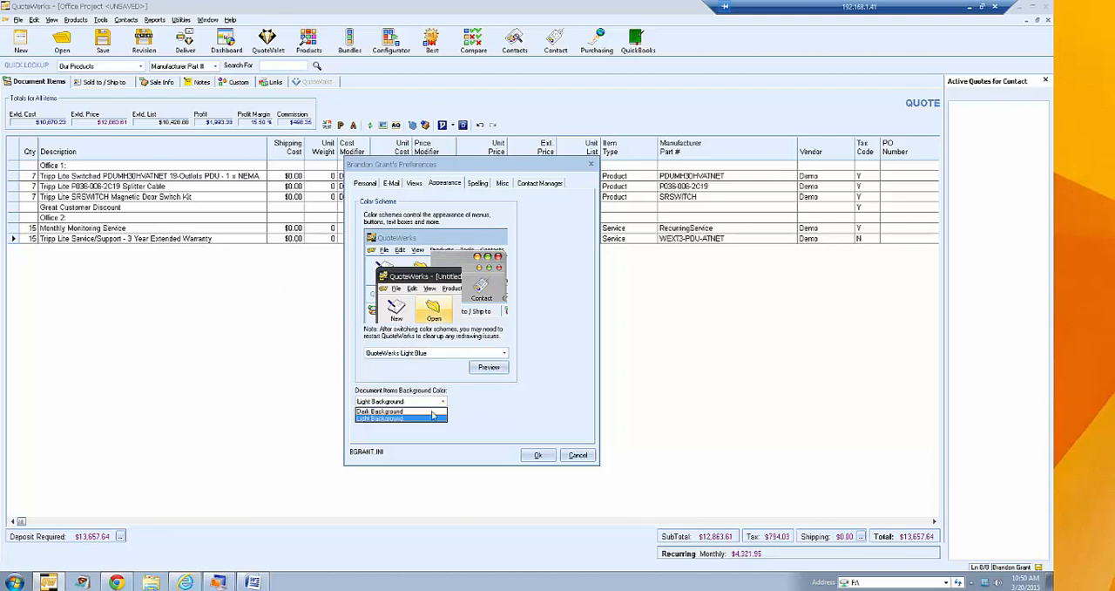
{"action": "left_click", "coordinate": [427, 419]}
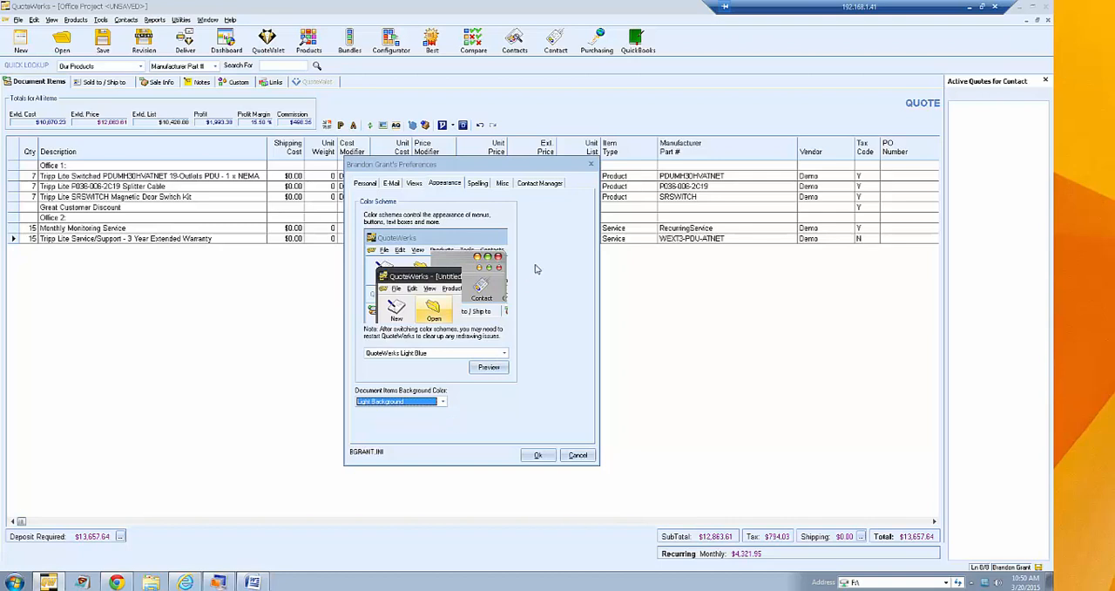
- Look over the spelling options and enable automatic closing of the Print window after previewing or printing
{"action": "left_click", "coordinate": [477, 186]}
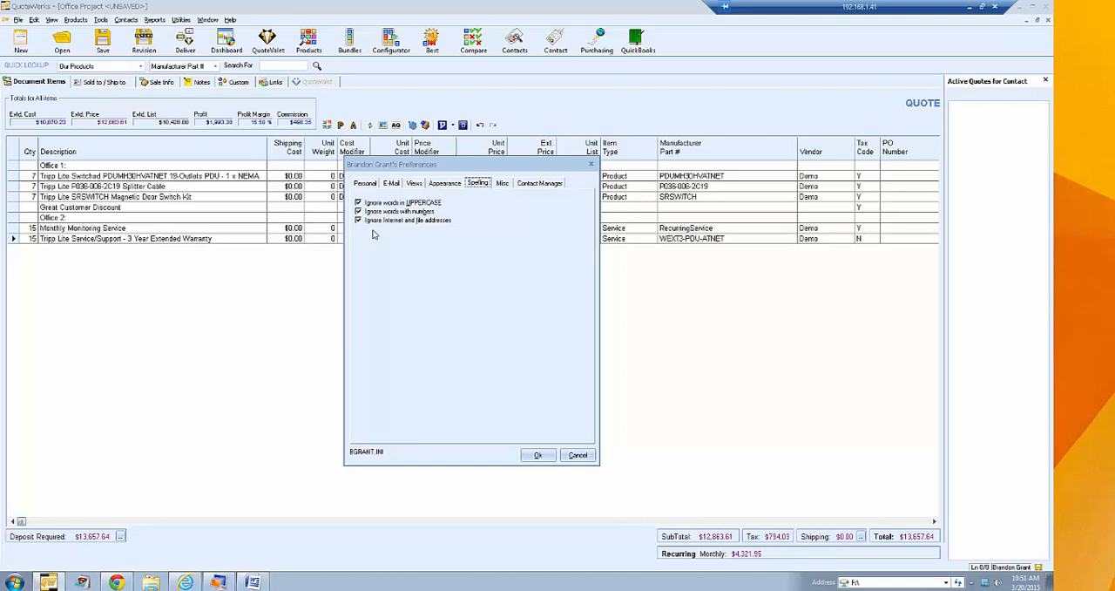
{"action": "left_click", "coordinate": [502, 184]}
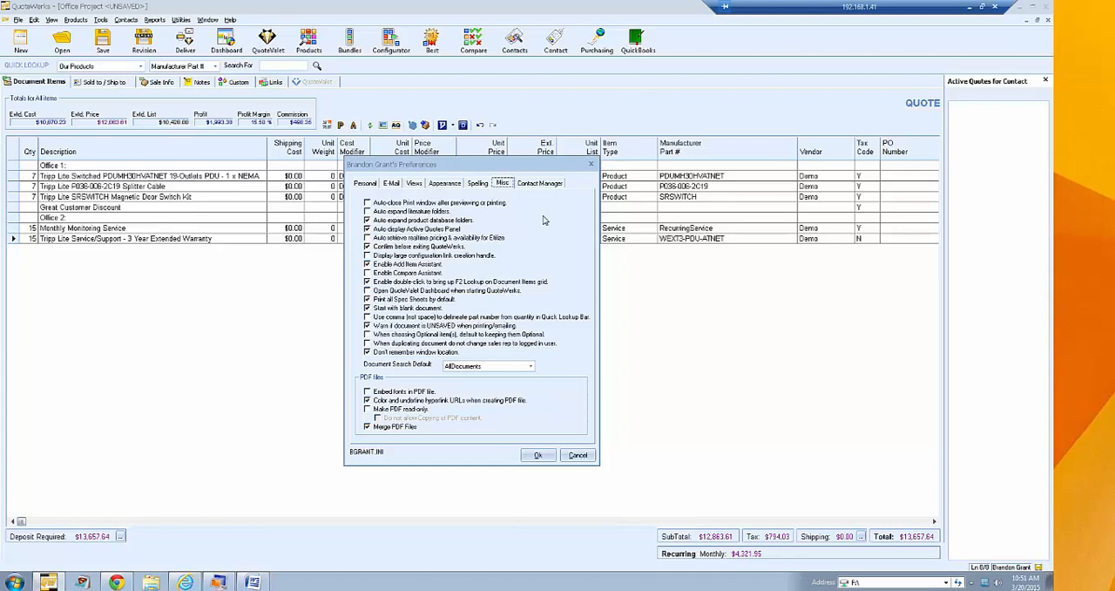
{"action": "left_click", "coordinate": [405, 204]}
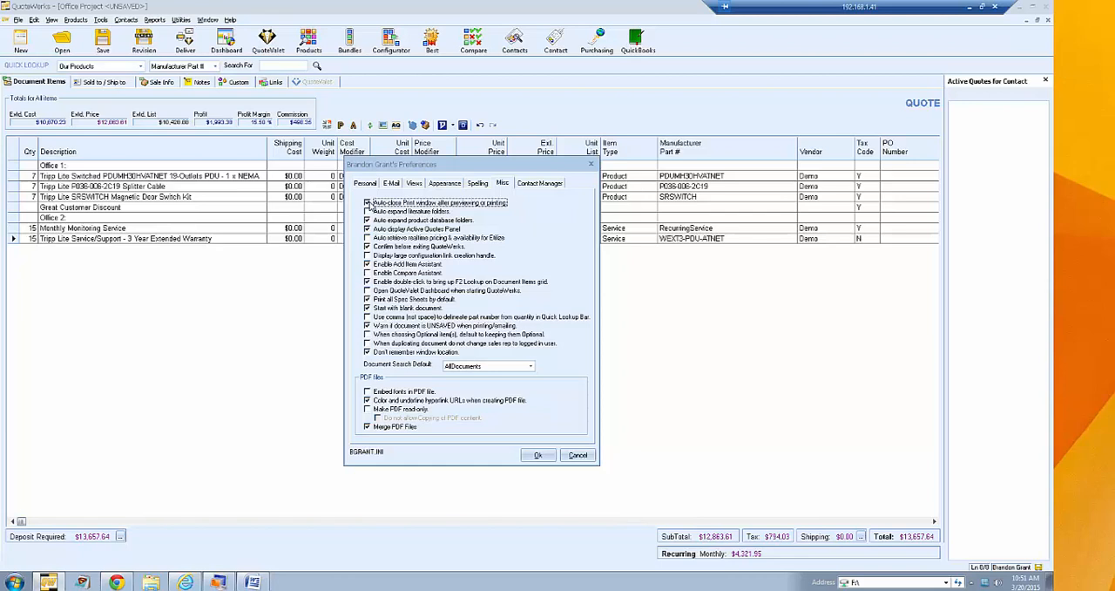
{"action": "left_click", "coordinate": [367, 203]}
{"action": "left_click", "coordinate": [366, 202]}
- Try toggling the options for auto-expanding literature folders, displaying the Active Quotes Panel and retrieving Etilize realtime pricing, restoring their original settings
{"action": "left_click", "coordinate": [390, 213]}
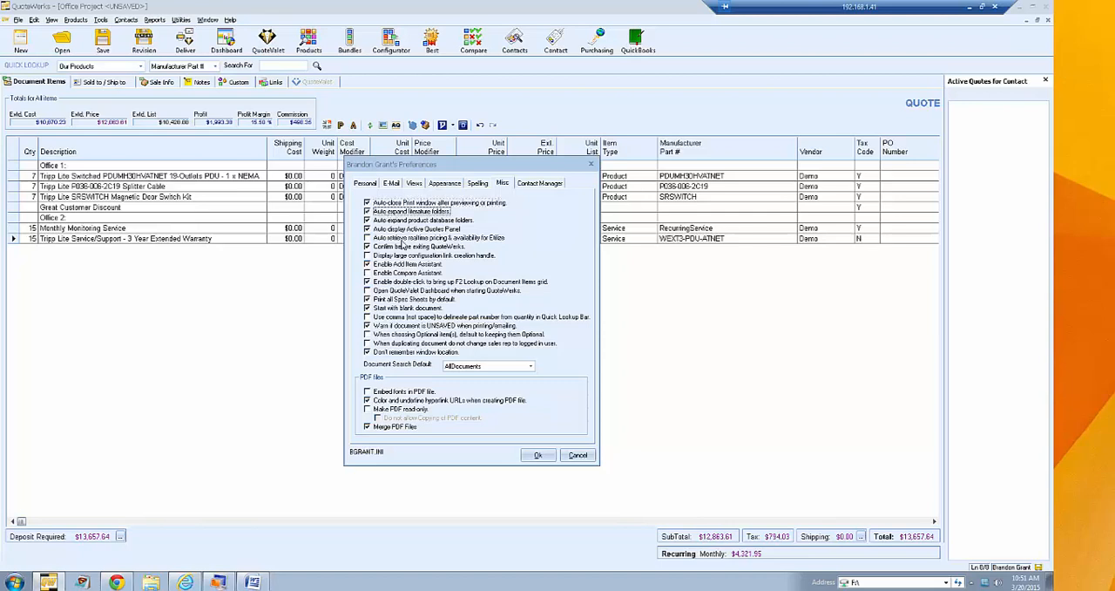
{"action": "left_click", "coordinate": [387, 214]}
{"action": "left_click", "coordinate": [373, 230]}
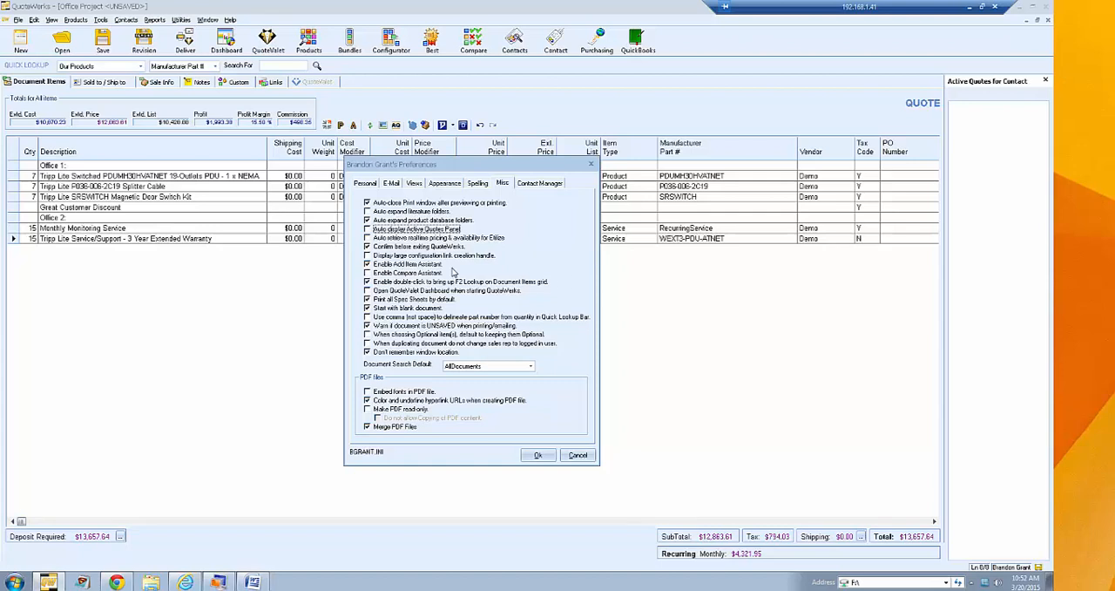
{"action": "left_click", "coordinate": [368, 230]}
{"action": "left_click", "coordinate": [368, 238]}
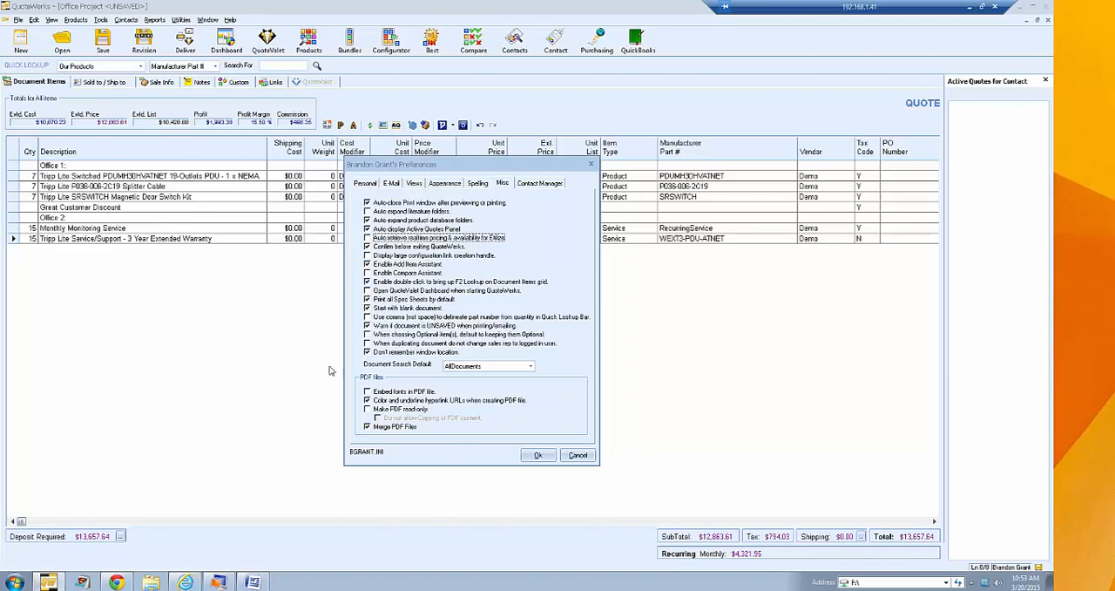
- Try toggling the Compare Assistant, QuoteValet Dashboard at startup and blank starting document options, restoring their original settings
{"action": "left_click", "coordinate": [418, 272]}
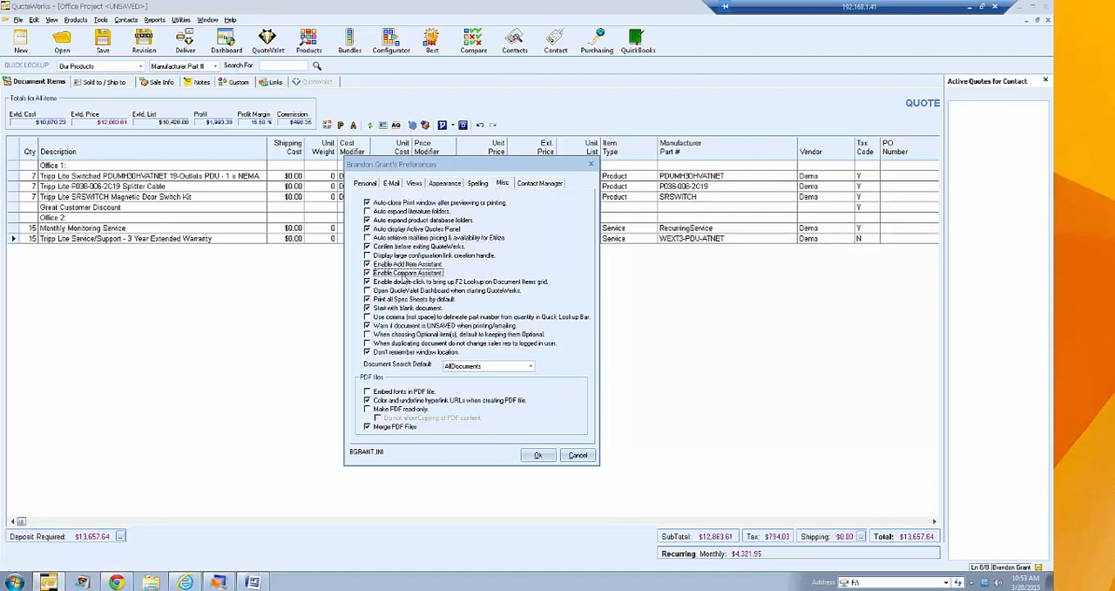
{"action": "left_click", "coordinate": [403, 275]}
{"action": "left_click", "coordinate": [381, 291]}
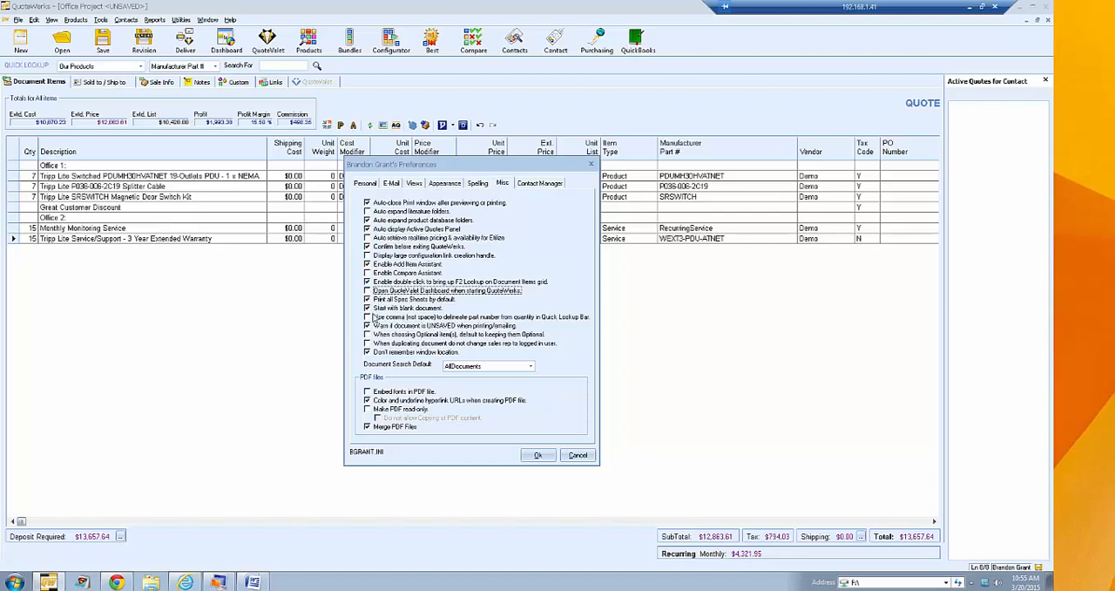
{"action": "left_click", "coordinate": [366, 308]}
{"action": "left_click", "coordinate": [368, 310]}
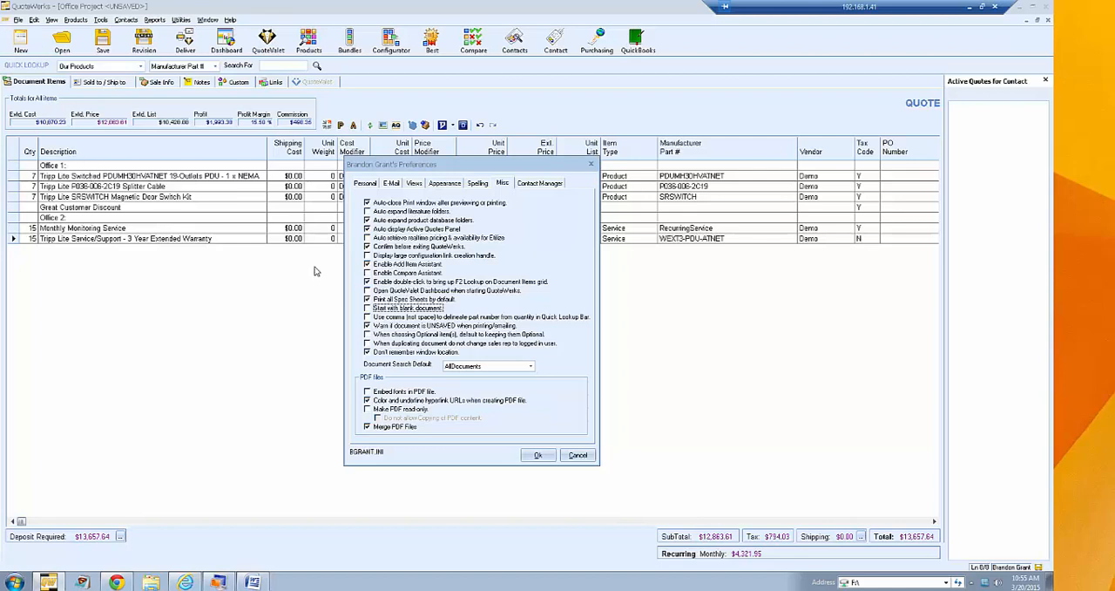
{"action": "left_click", "coordinate": [383, 314]}
- Try toggling the Optional item default, duplicated document sales rep and window location options, restoring their original settings
{"action": "left_click", "coordinate": [392, 337]}
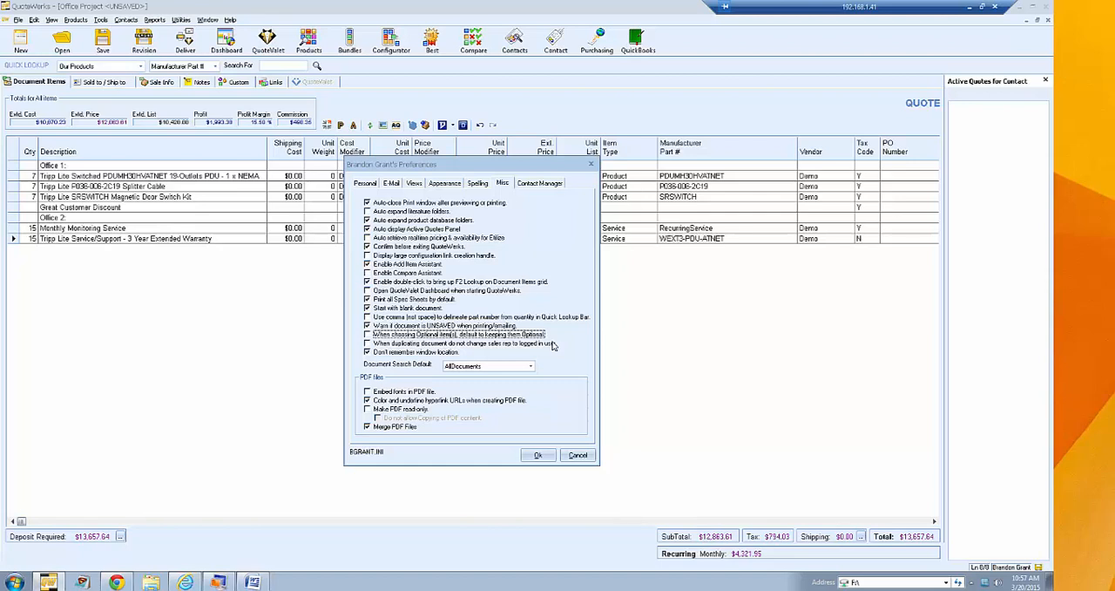
{"action": "left_click", "coordinate": [511, 345]}
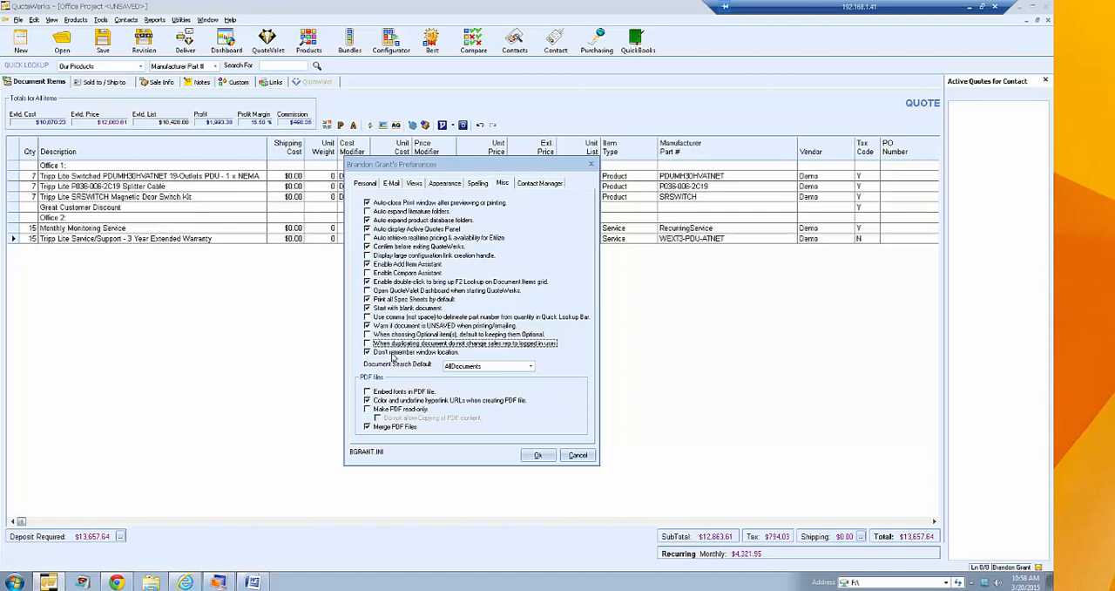
{"action": "left_click", "coordinate": [392, 353]}
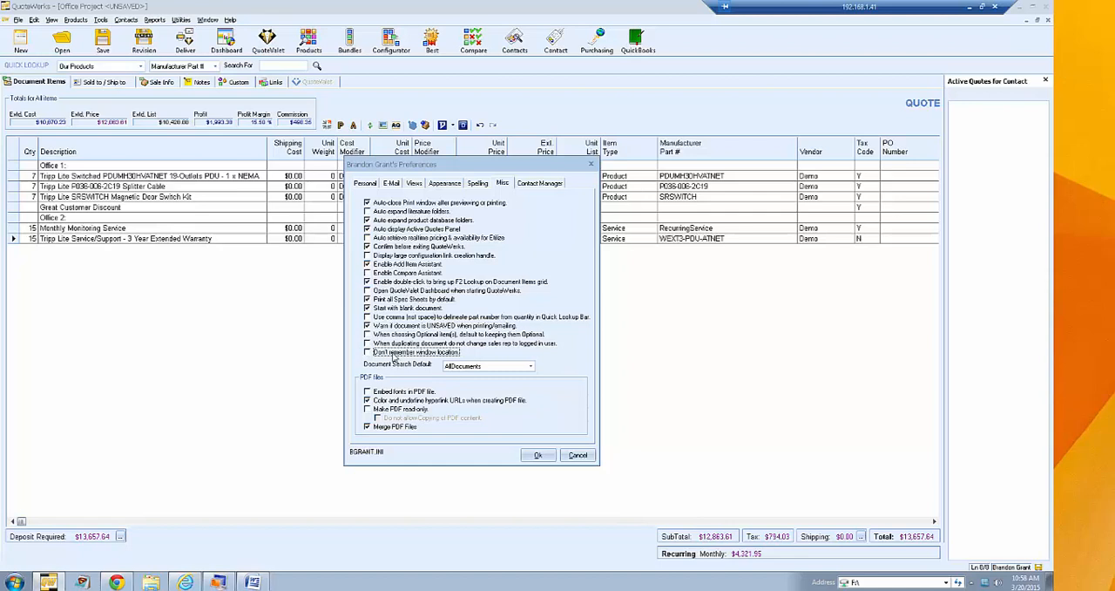
{"action": "left_click", "coordinate": [408, 354]}
- Show the ConnectWise user login settings and save the user preferences
{"action": "left_click", "coordinate": [537, 184]}
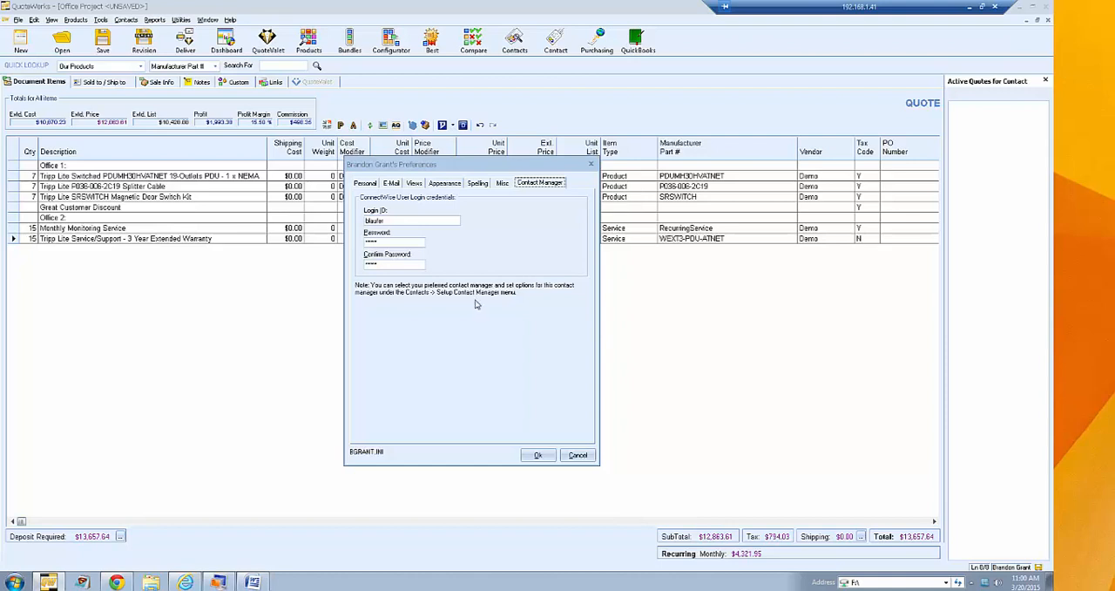
{"action": "left_click", "coordinate": [537, 456]}
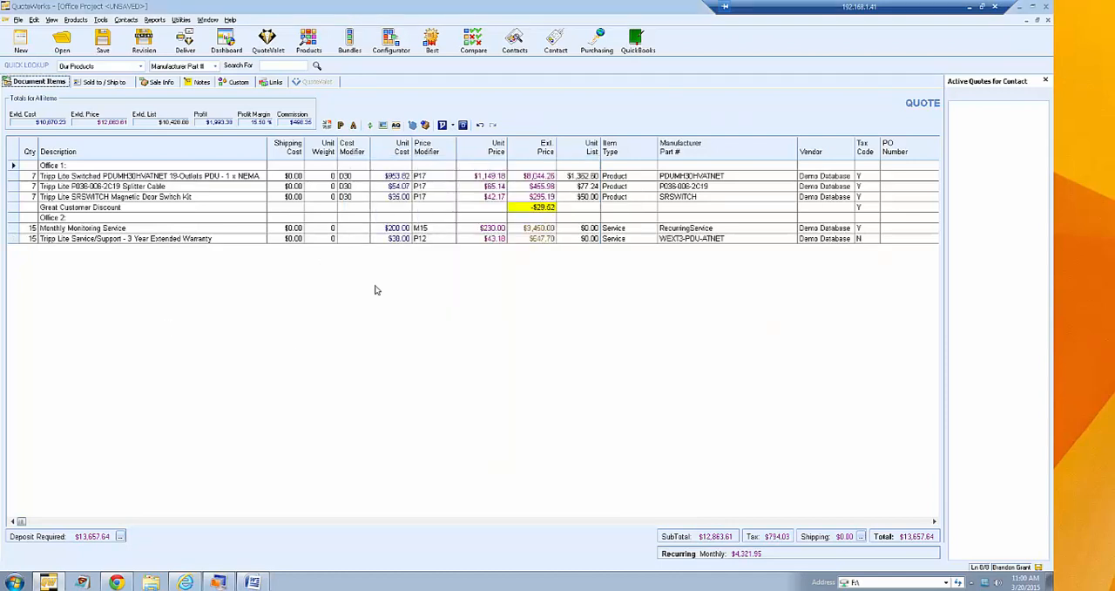